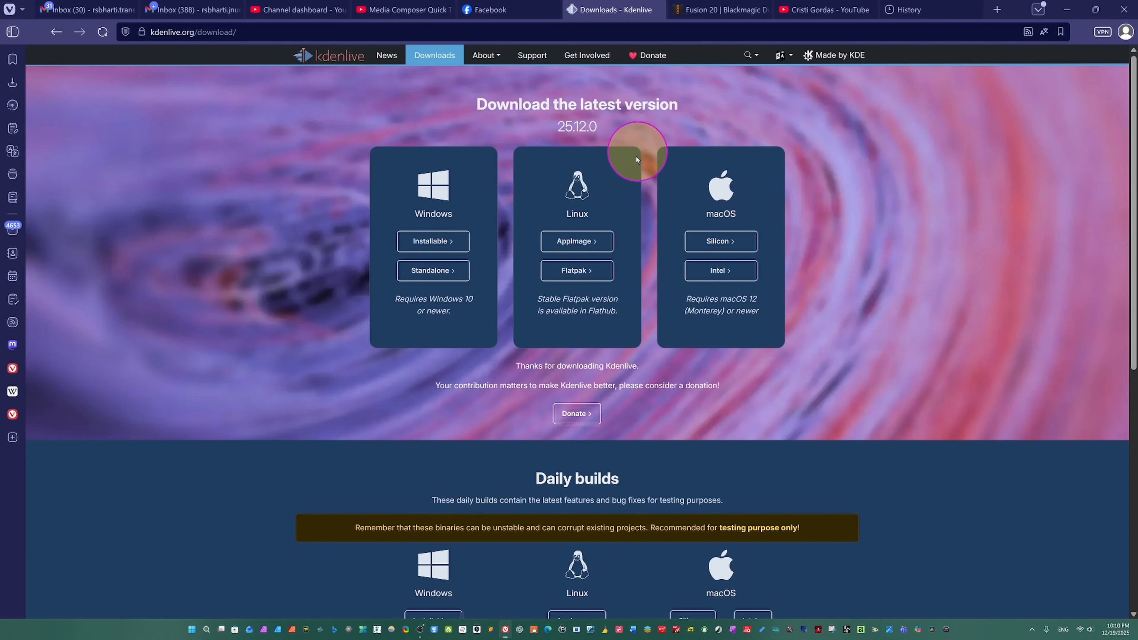
- Open the Kdenlive donation page and examine its donation amounts, bank transfer option and recently funded features
click(652, 54)
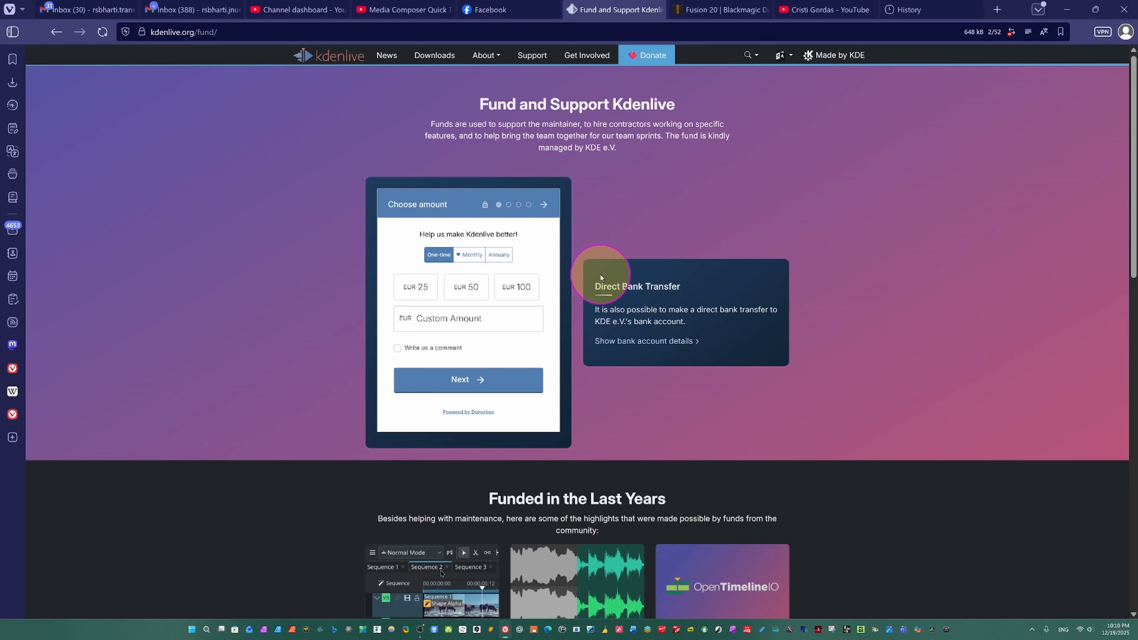
scroll(607, 280, down, 4)
scroll(608, 281, up, 4)
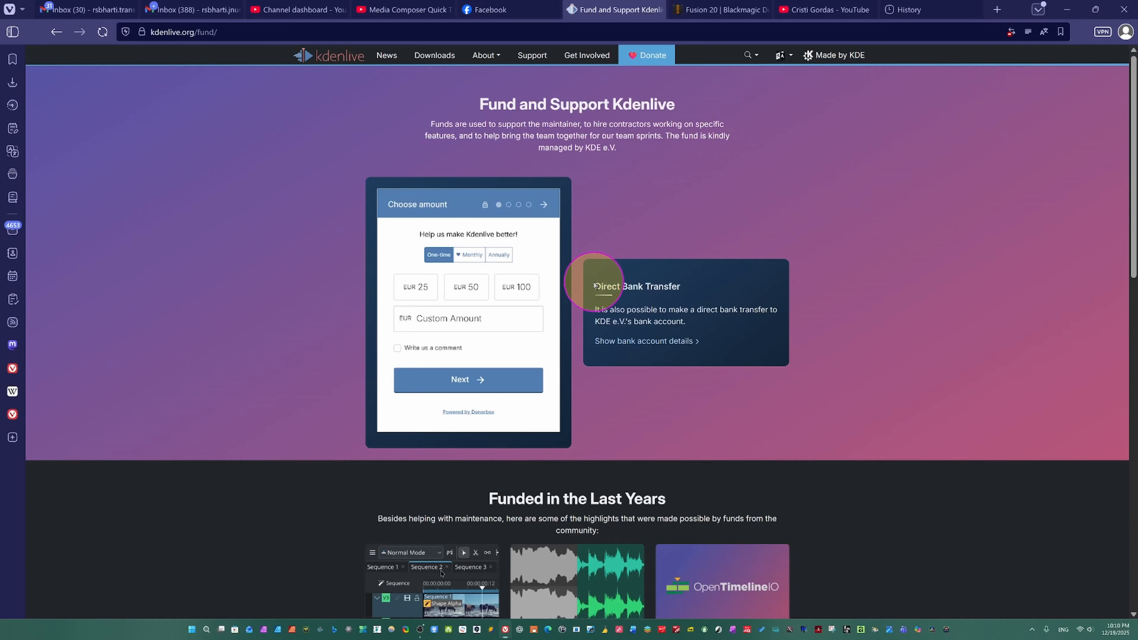
scroll(551, 382, down, 5)
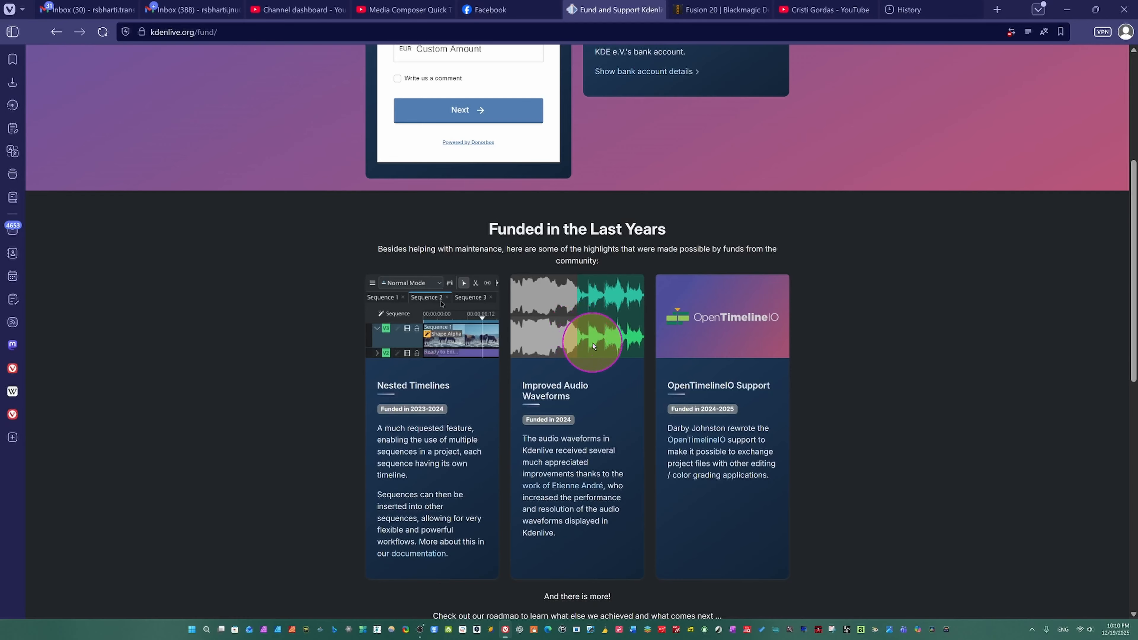
scroll(592, 344, up, 5)
scroll(602, 371, down, 10)
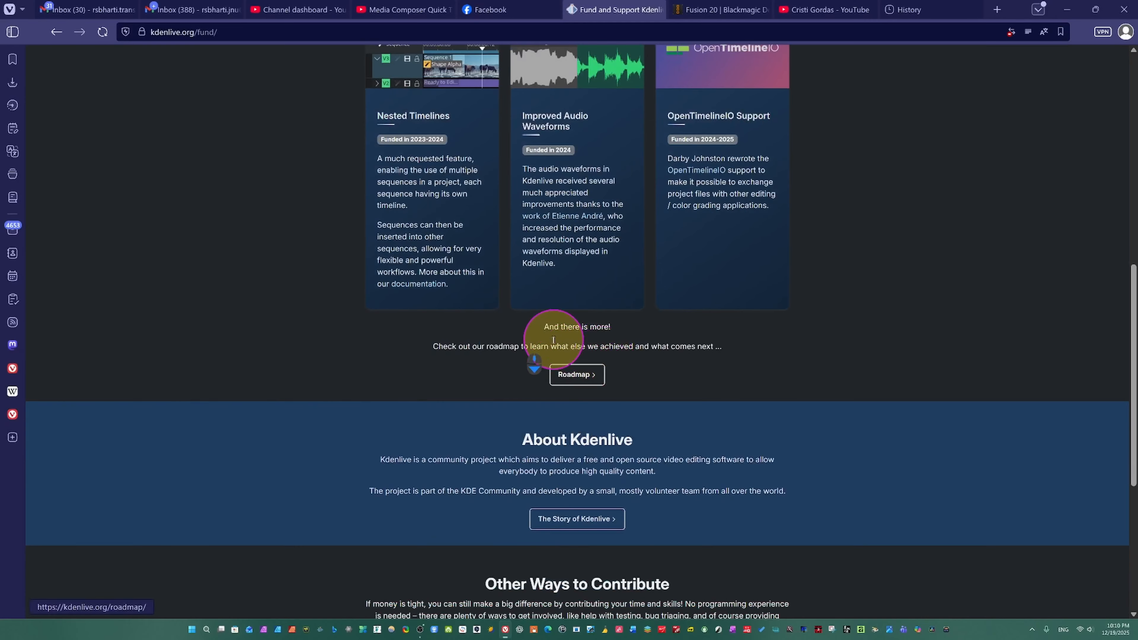
scroll(566, 356, up, 5)
scroll(532, 333, up, 5)
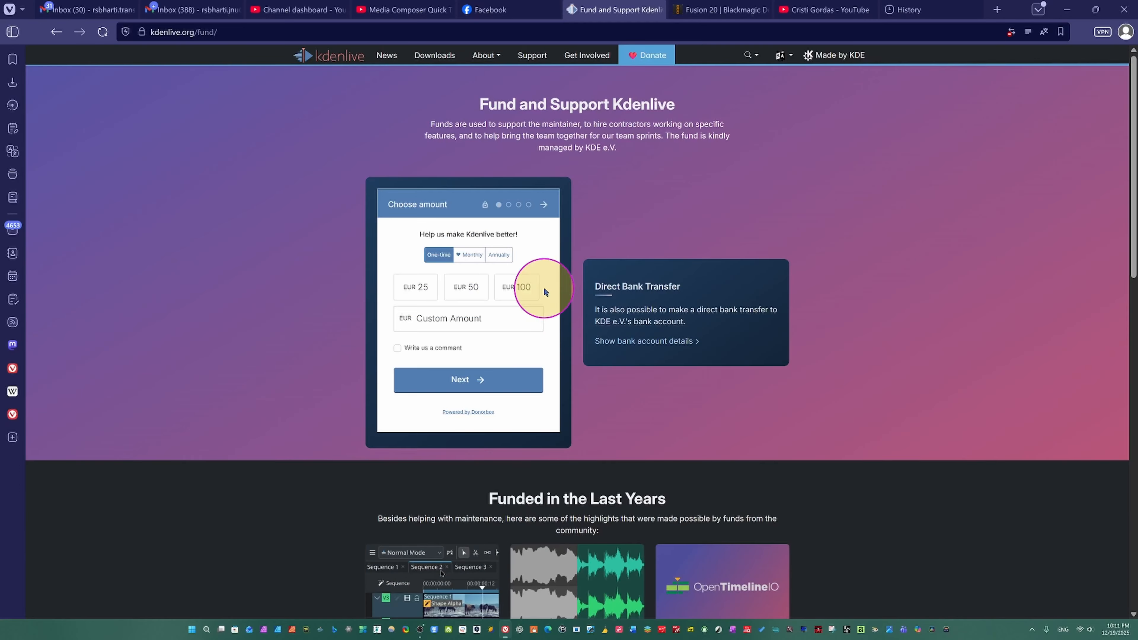
scroll(630, 445, down, 5)
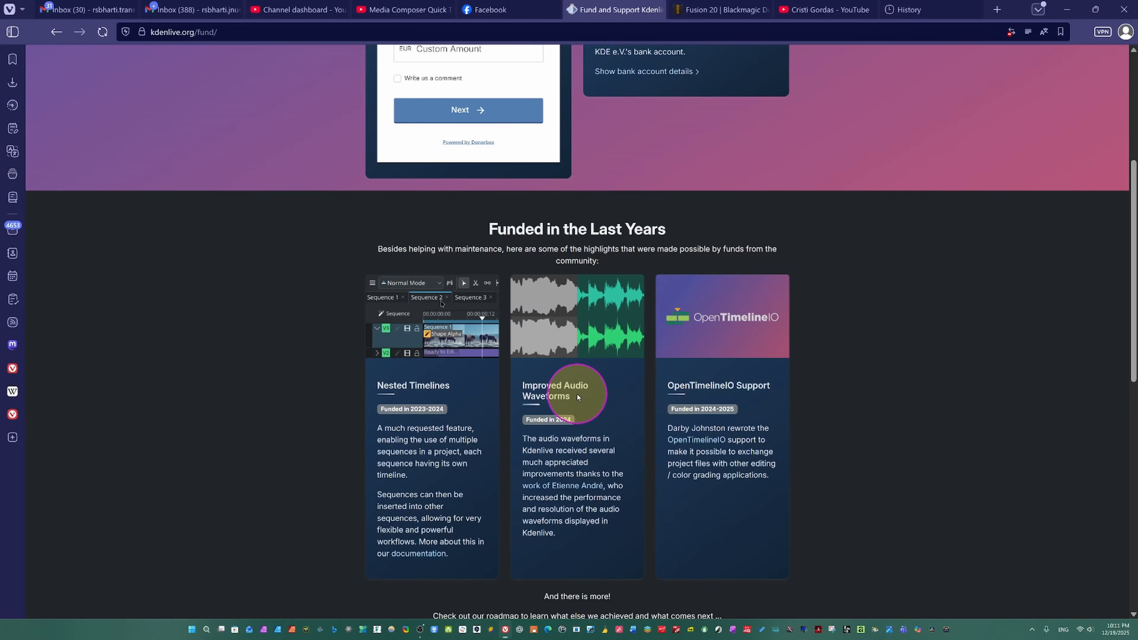
scroll(637, 531, down, 10)
scroll(596, 503, up, 11)
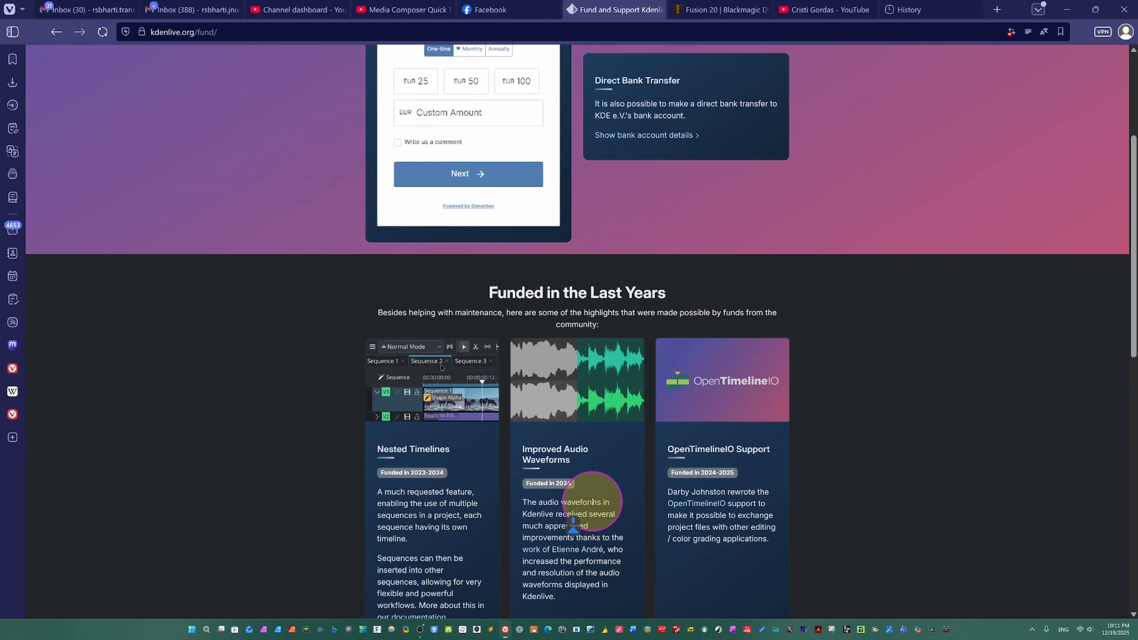
scroll(652, 369, up, 4)
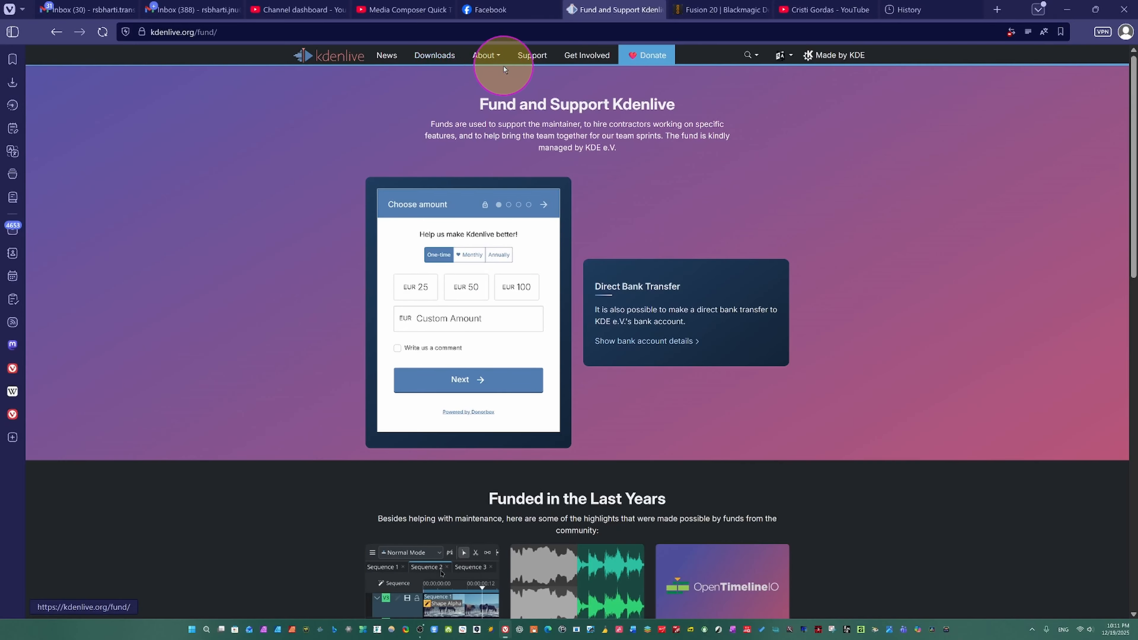
- Go back to the Downloads page and look over the stable and daily builds for each platform
click(434, 55)
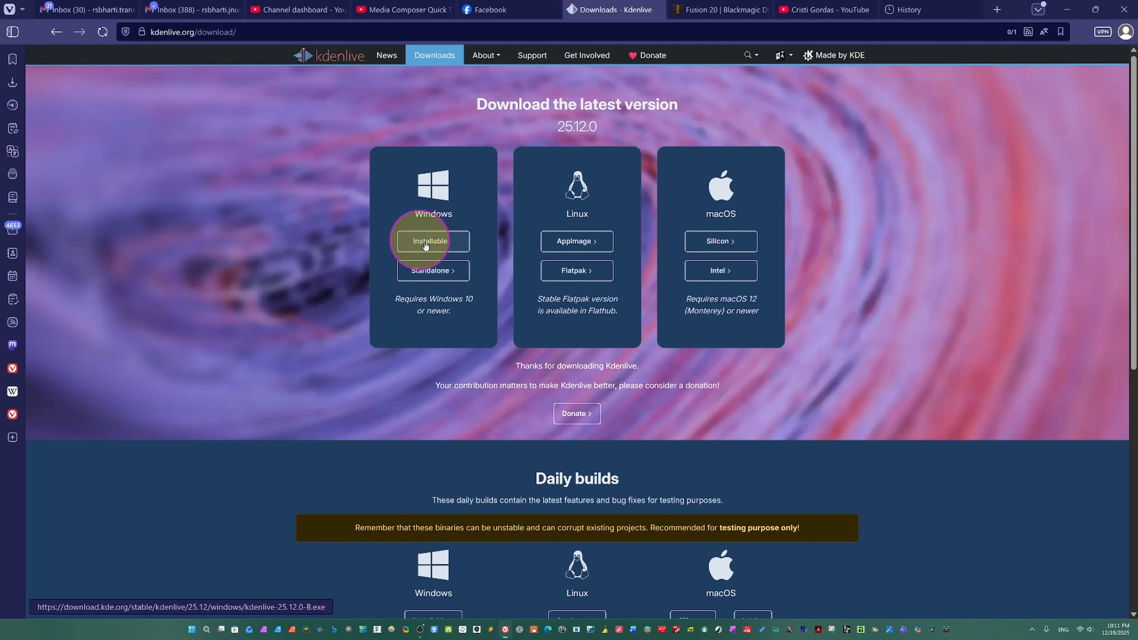
scroll(522, 324, down, 3)
scroll(522, 324, down, 3)
scroll(569, 318, up, 6)
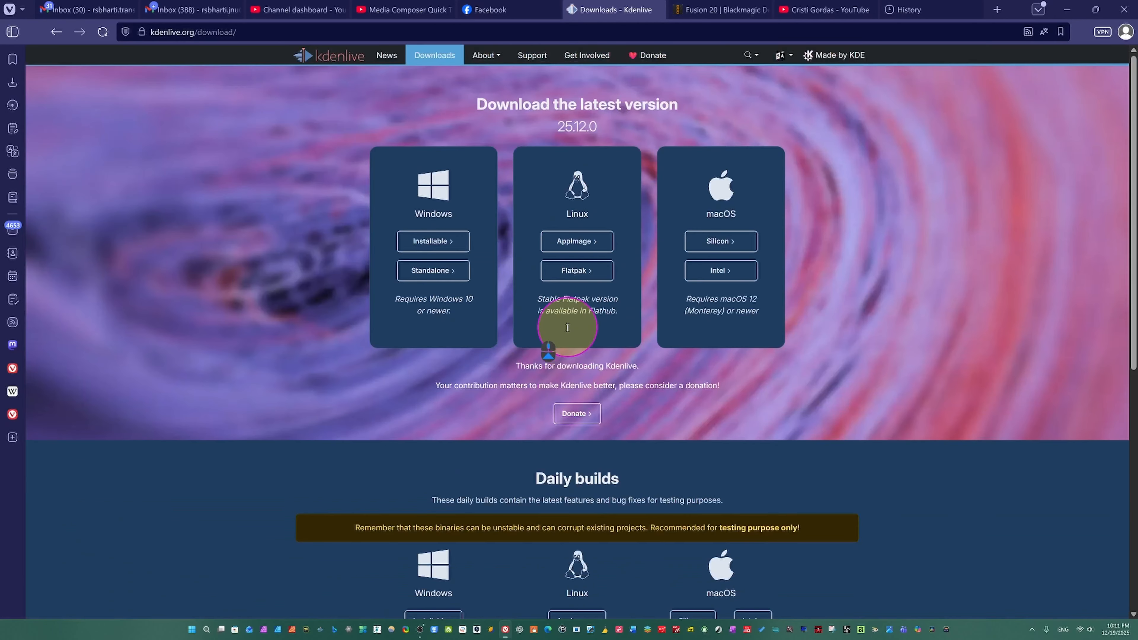
- Open the Kdenlive 25.12.0 release announcement from the news and read through its interface changes, bug fixes and packaging notes
click(386, 56)
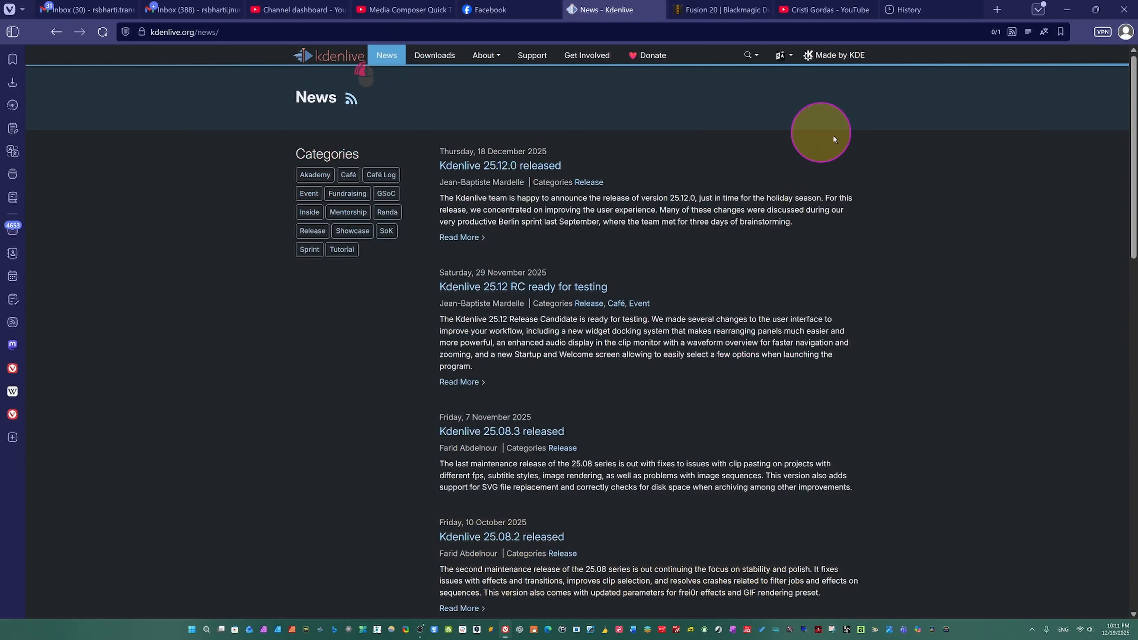
click(487, 166)
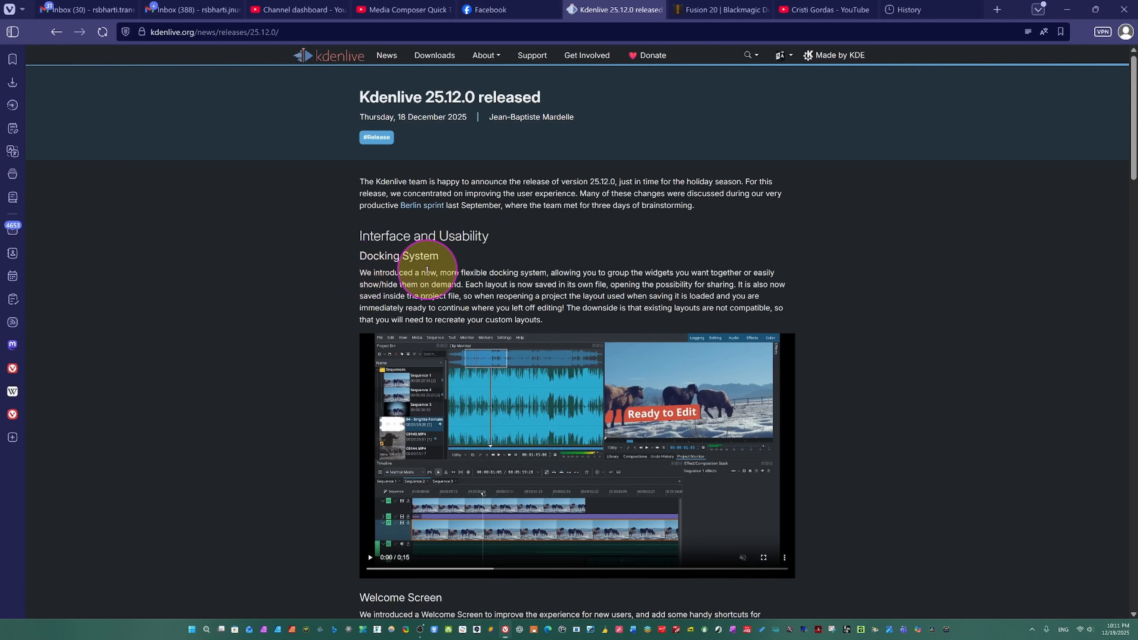
scroll(717, 358, down, 5)
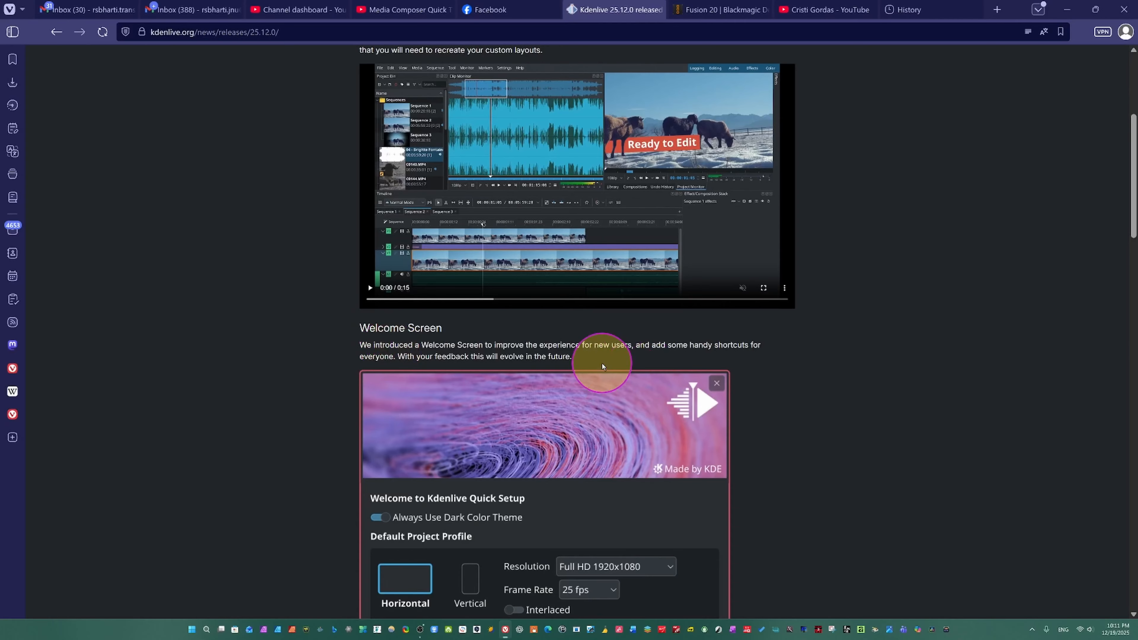
scroll(563, 439, down, 5)
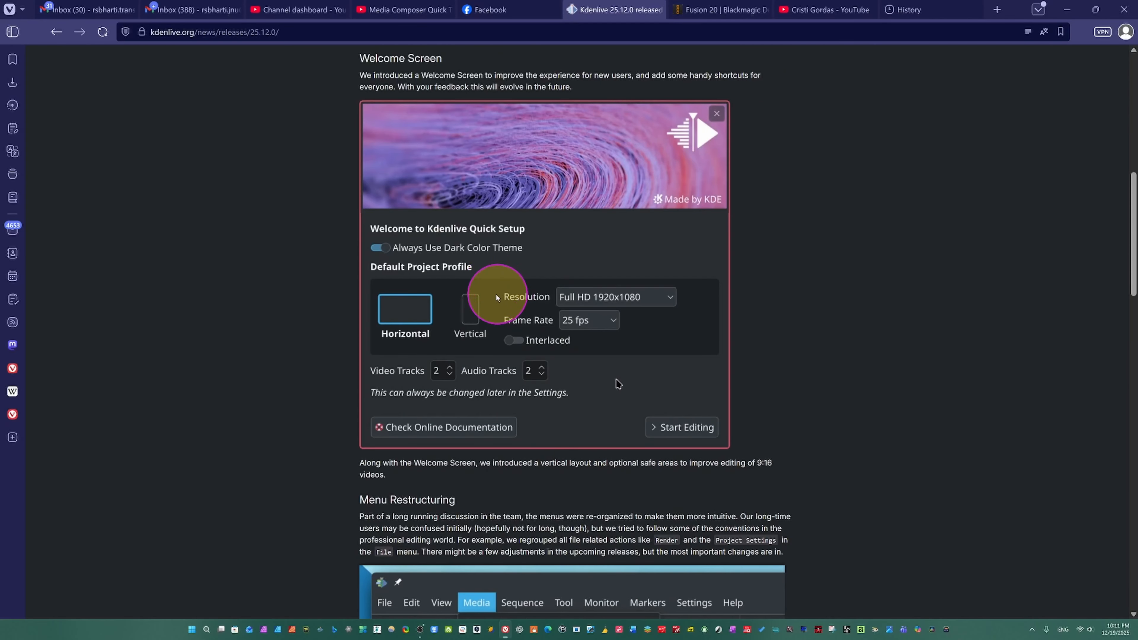
scroll(457, 260, up, 5)
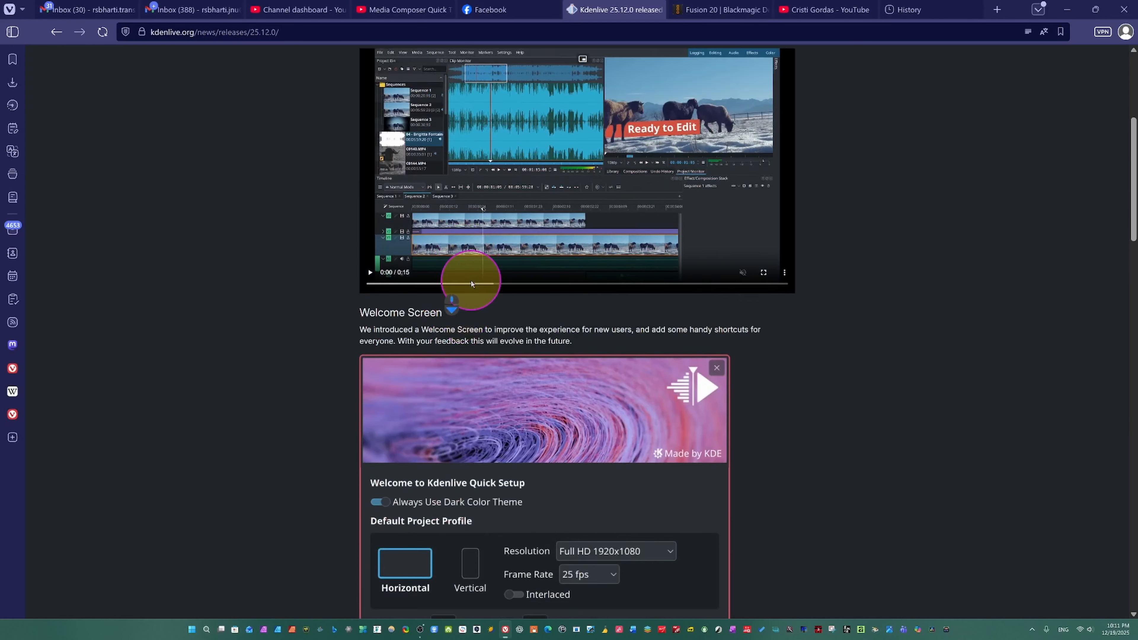
scroll(466, 280, down, 5)
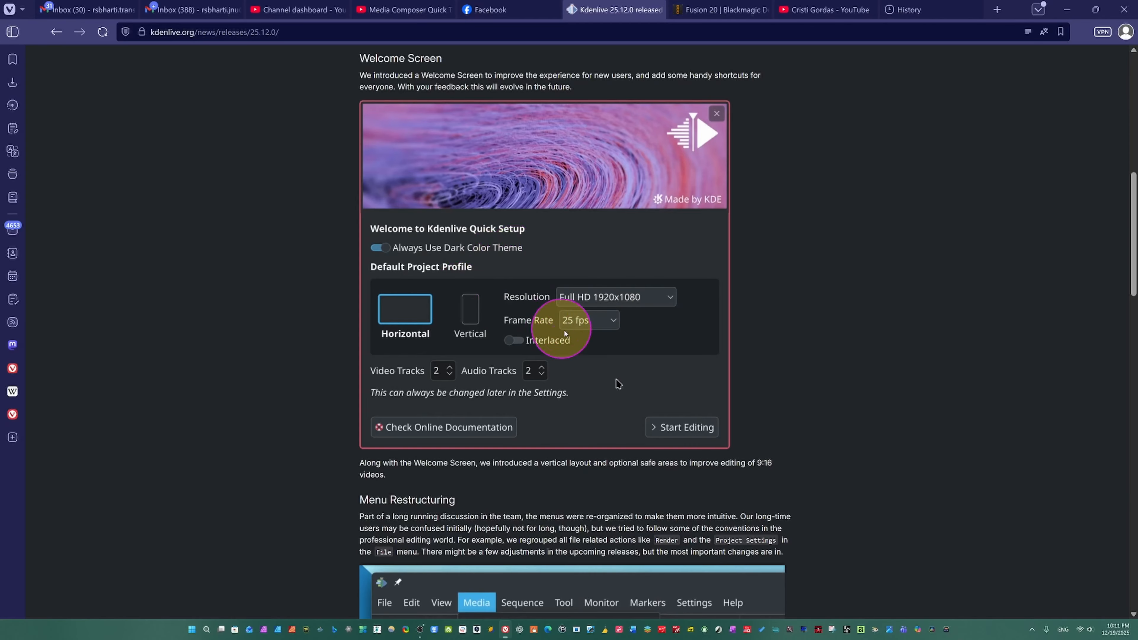
scroll(578, 350, down, 5)
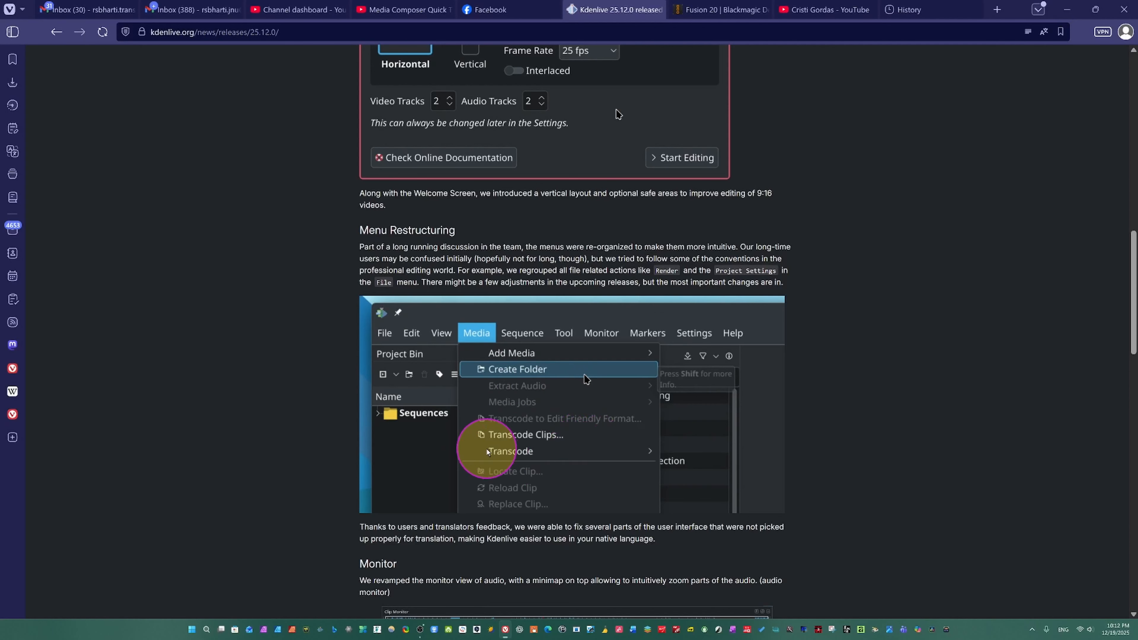
scroll(487, 450, down, 5)
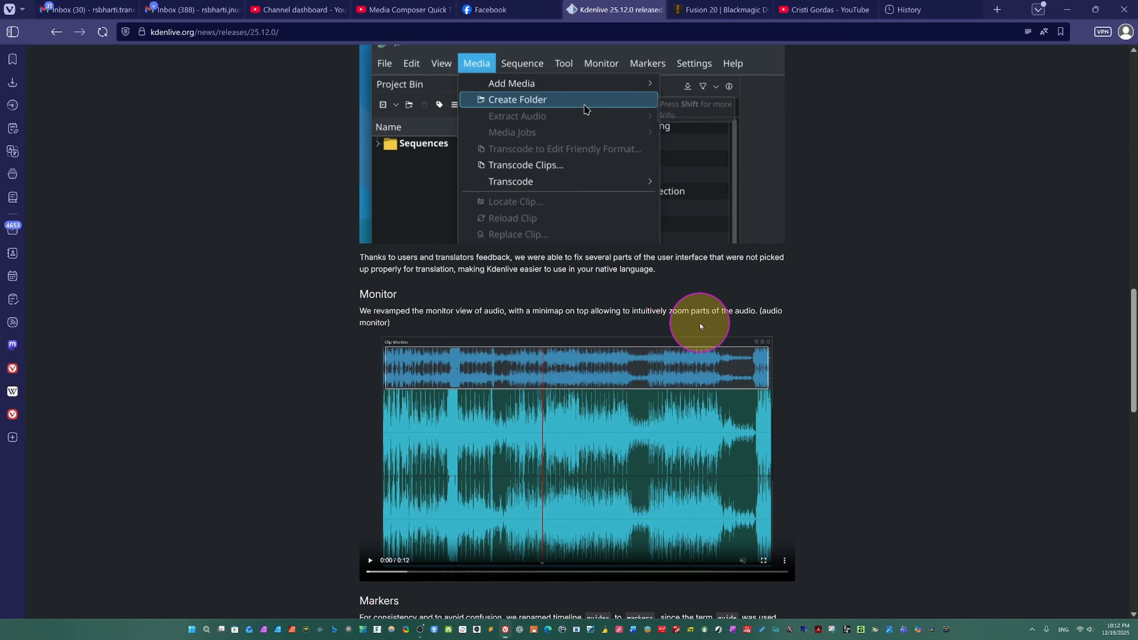
scroll(694, 342, down, 10)
scroll(695, 342, up, 5)
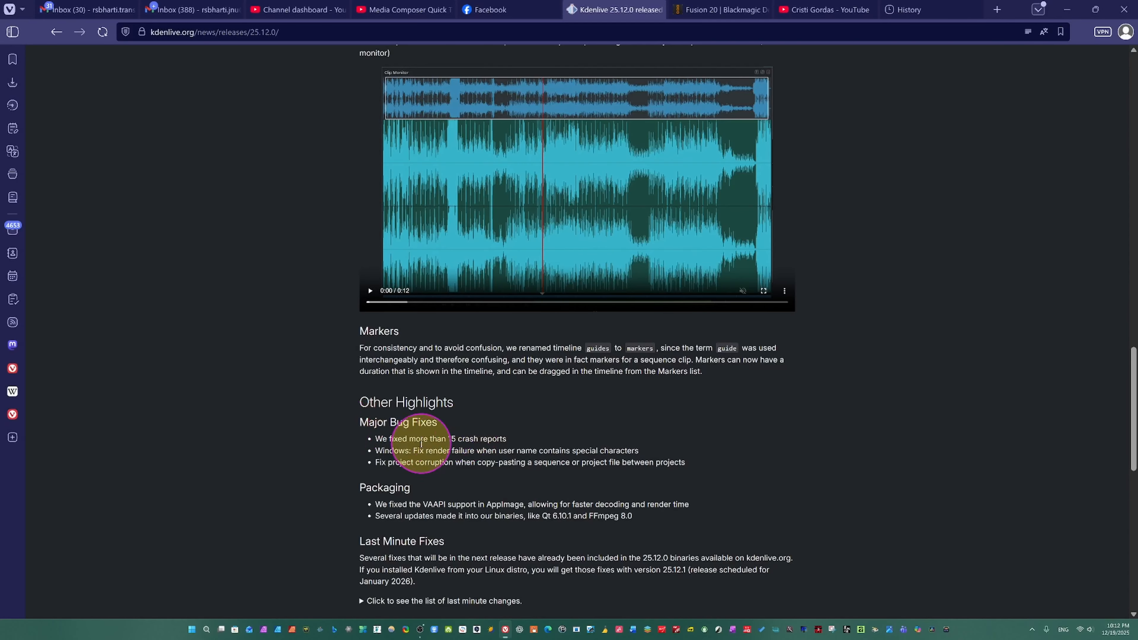
scroll(546, 483, down, 12)
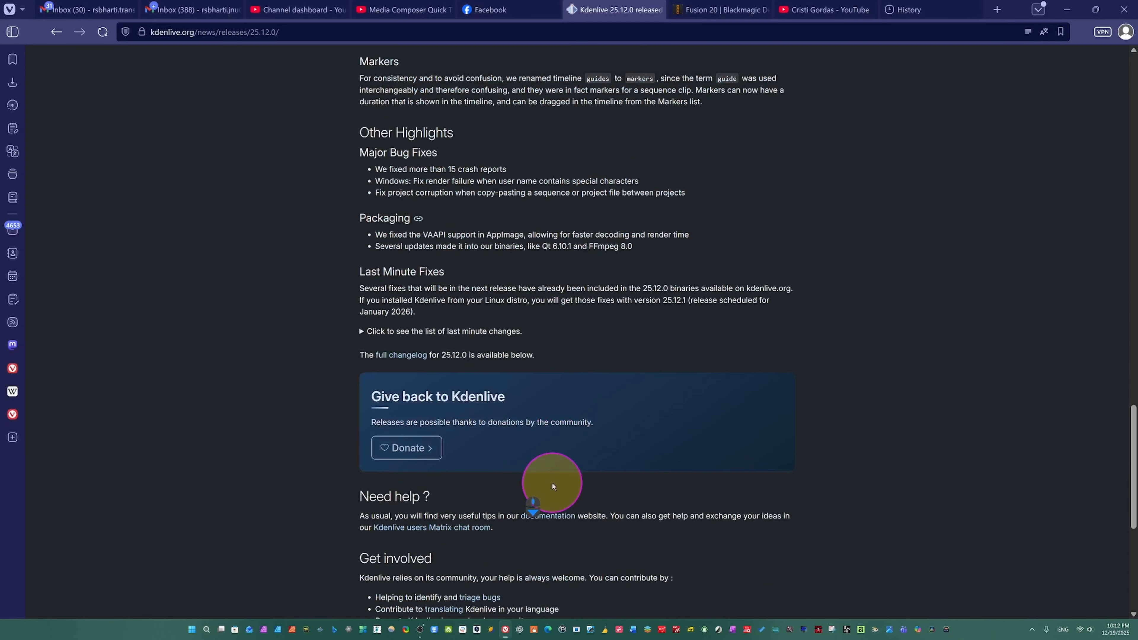
scroll(525, 476, up, 16)
scroll(525, 475, up, 20)
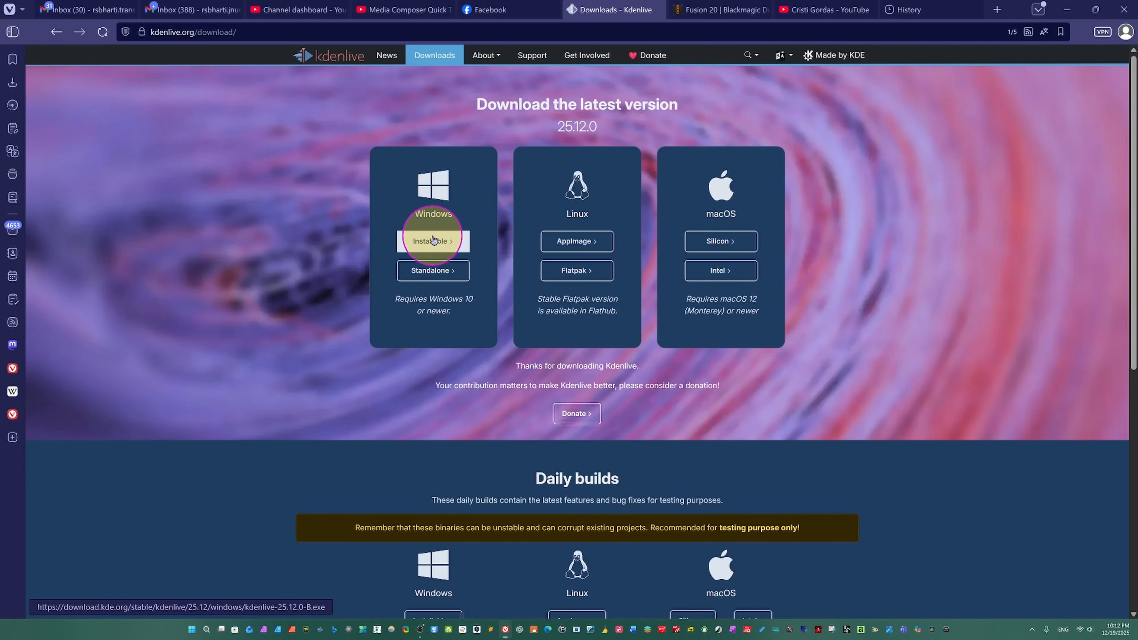
- Start downloading the installable Windows version of Kdenlive 25.12.0 from the Downloads page
click(435, 241)
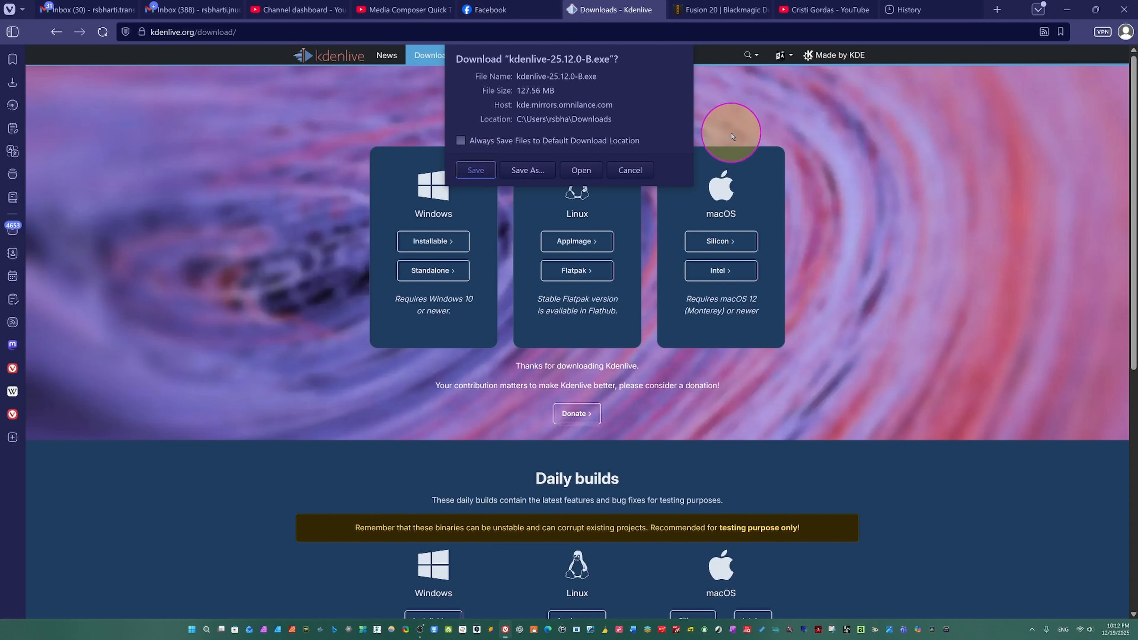
double_click(306, 157)
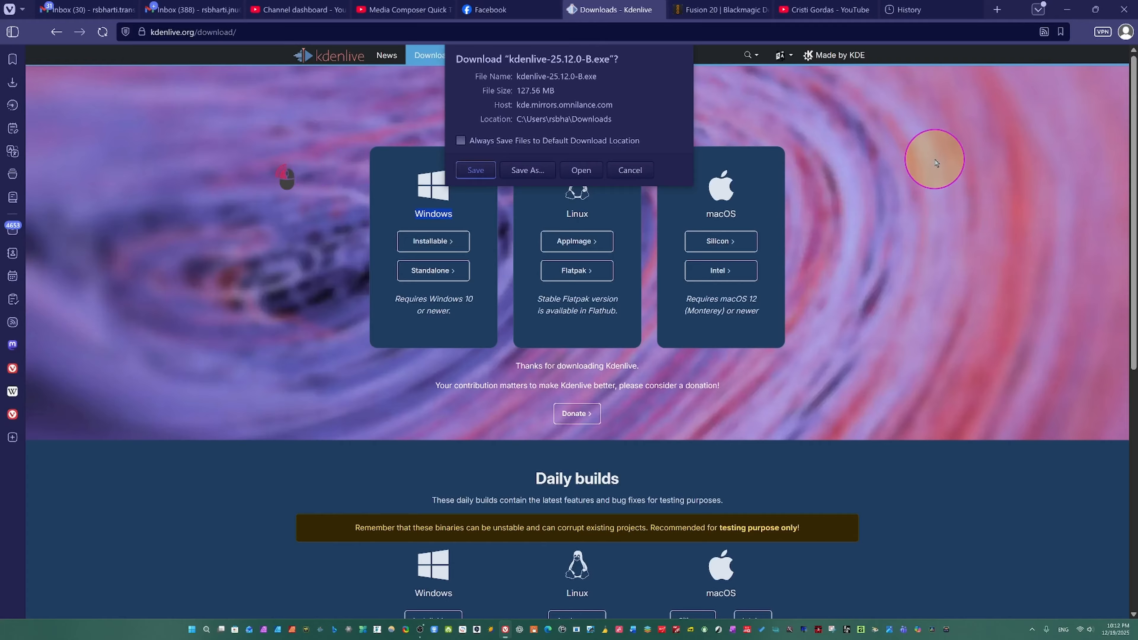
click(798, 115)
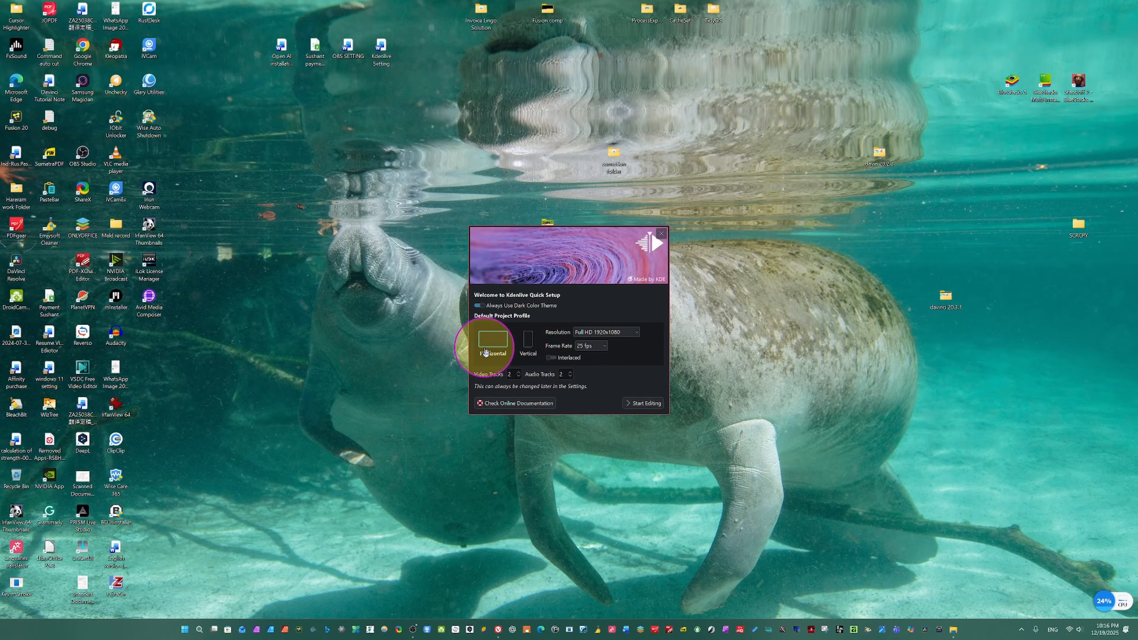
key(ctrl)
key(ctrl)
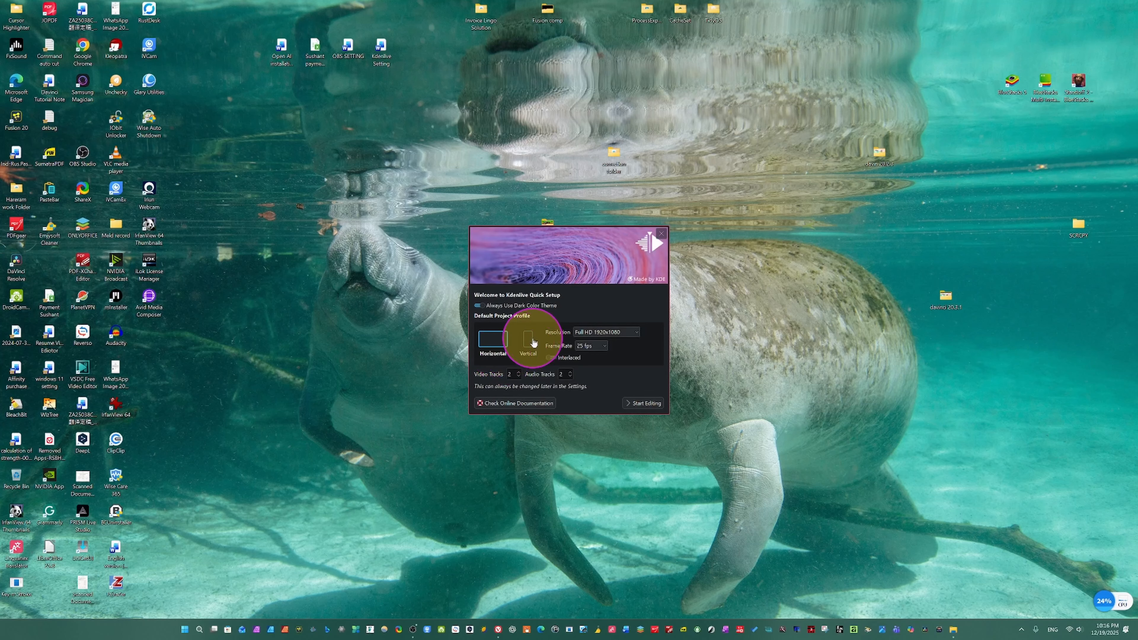
key(ctrl)
key(ctrl)
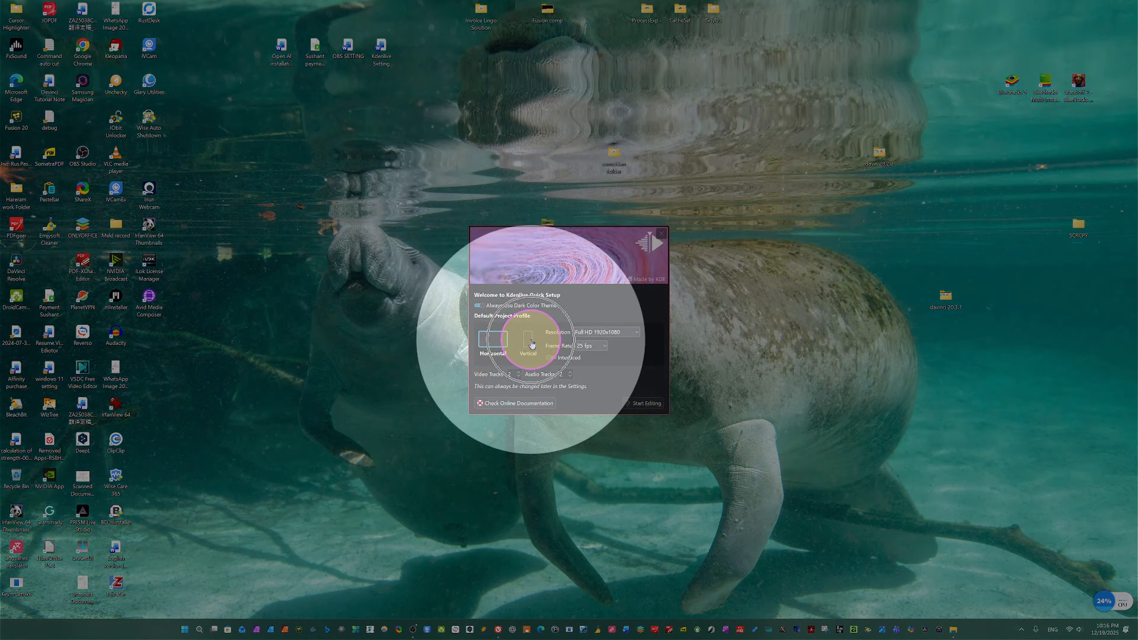
key(ctrl)
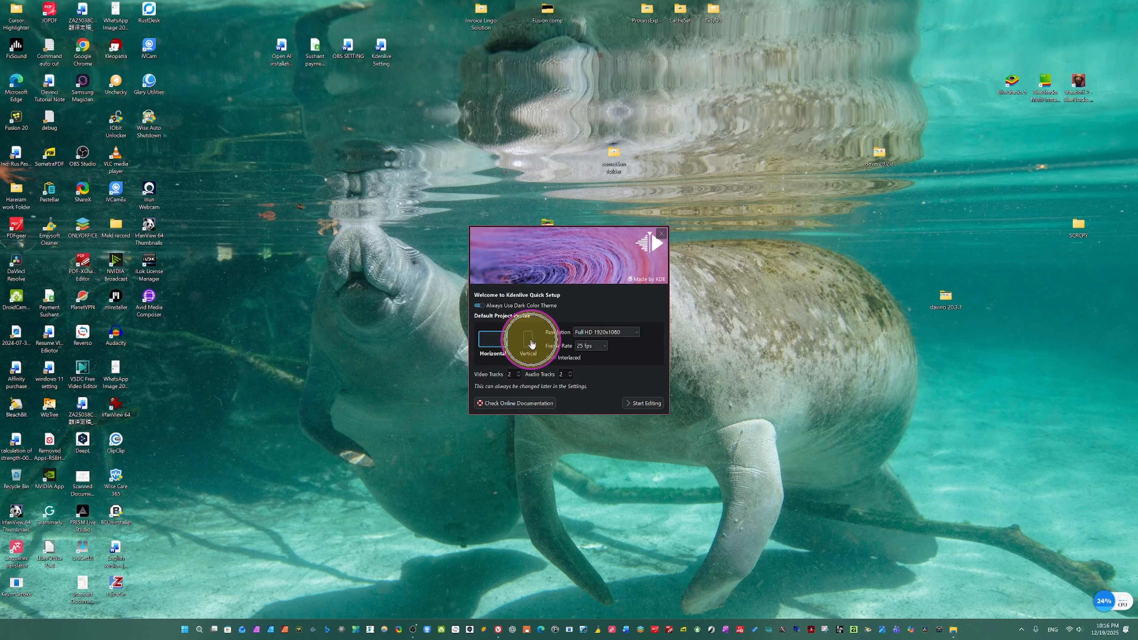
key(ctrl)
key(ctrl)
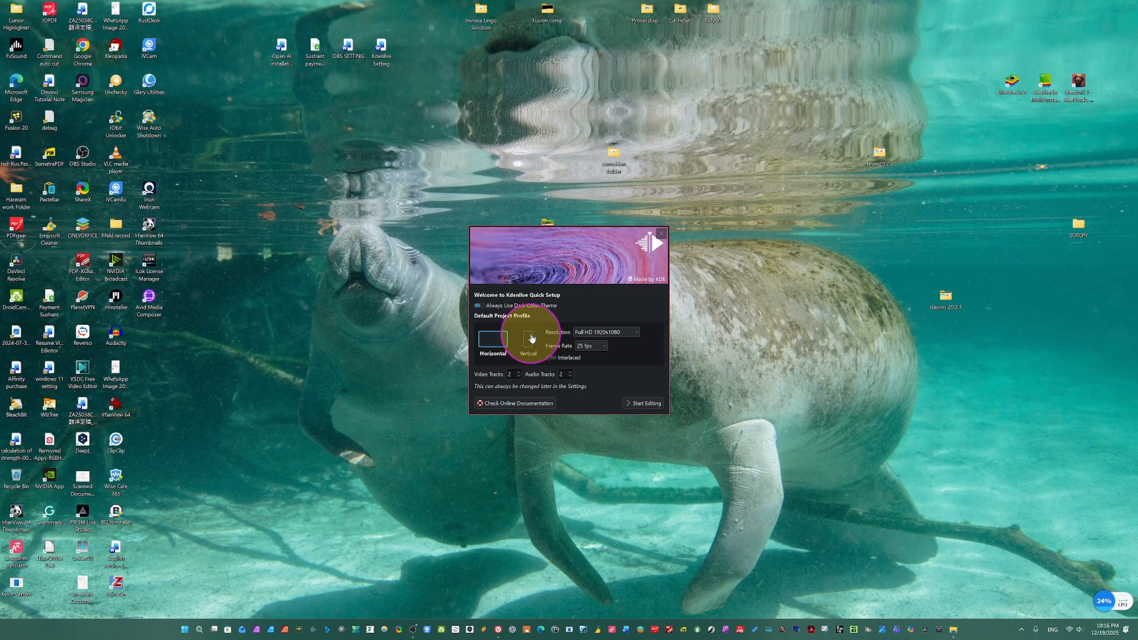
key(ctrl)
key(ctrl)
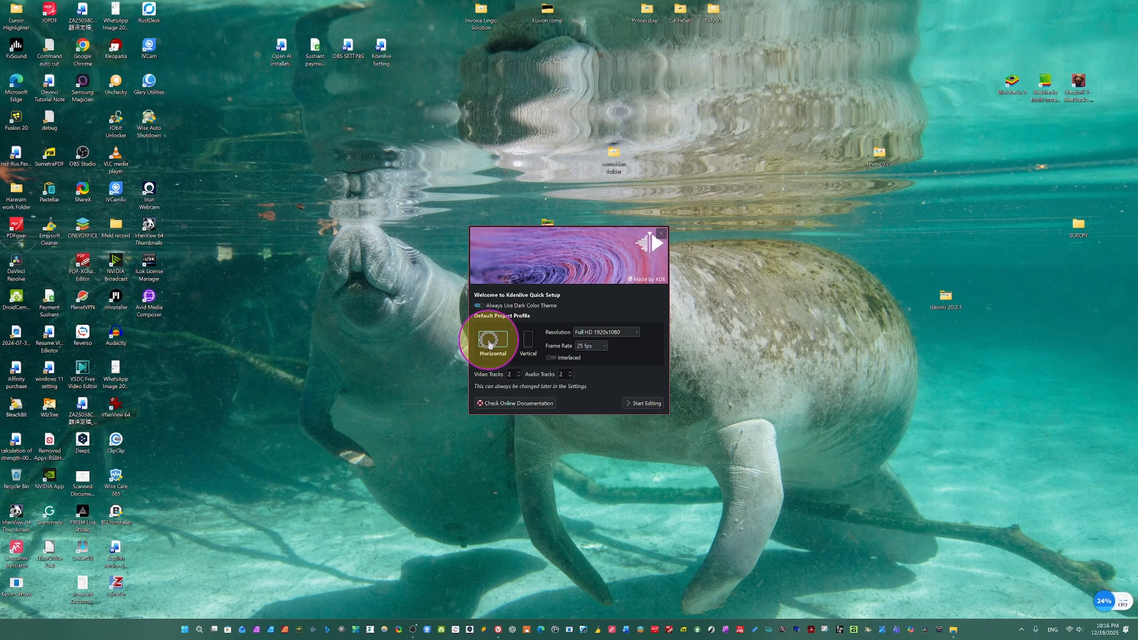
key(ctrl)
key(ctrl)
key(ctrl)
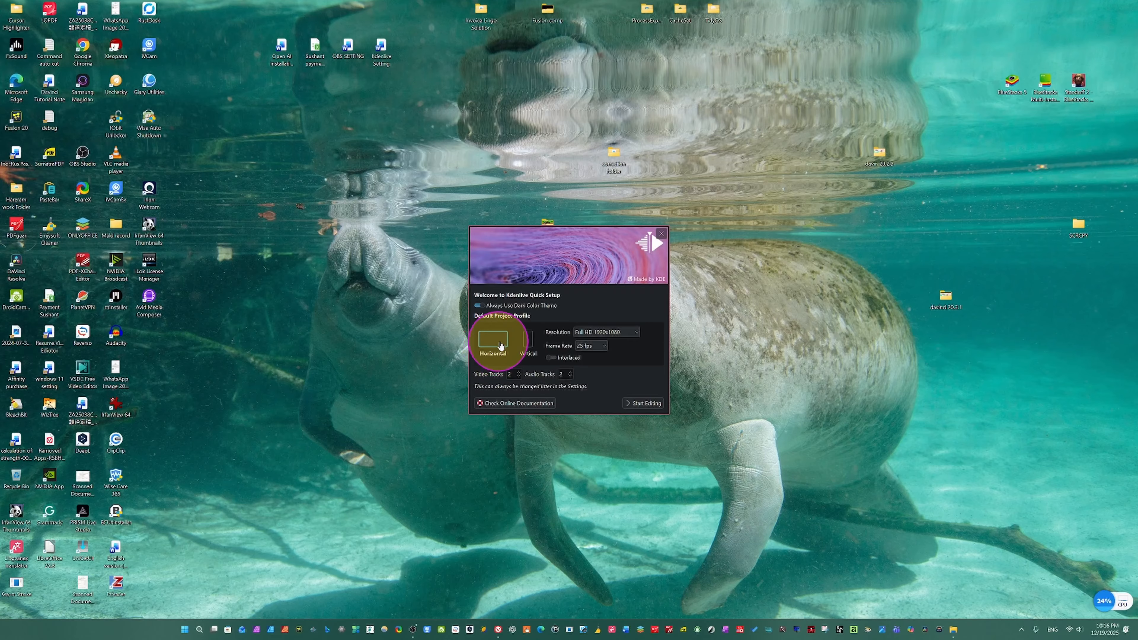
- In the Kdenlive Quick Setup, set the default project profile to 4K UHD 3840x2160 resolution at 30 fps
click(637, 336)
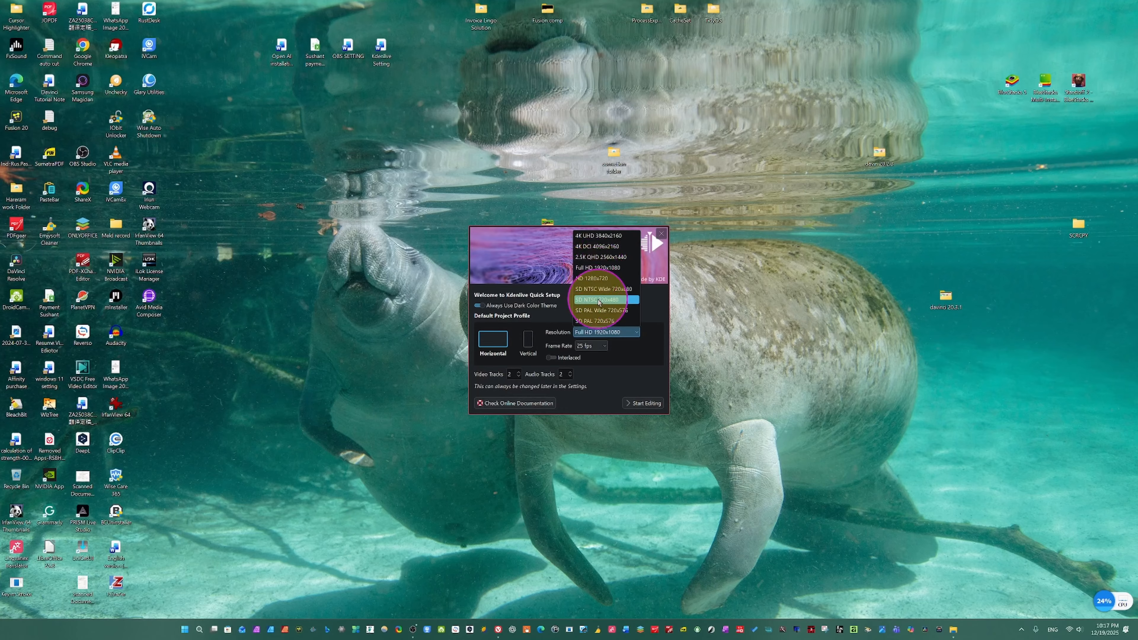
click(597, 236)
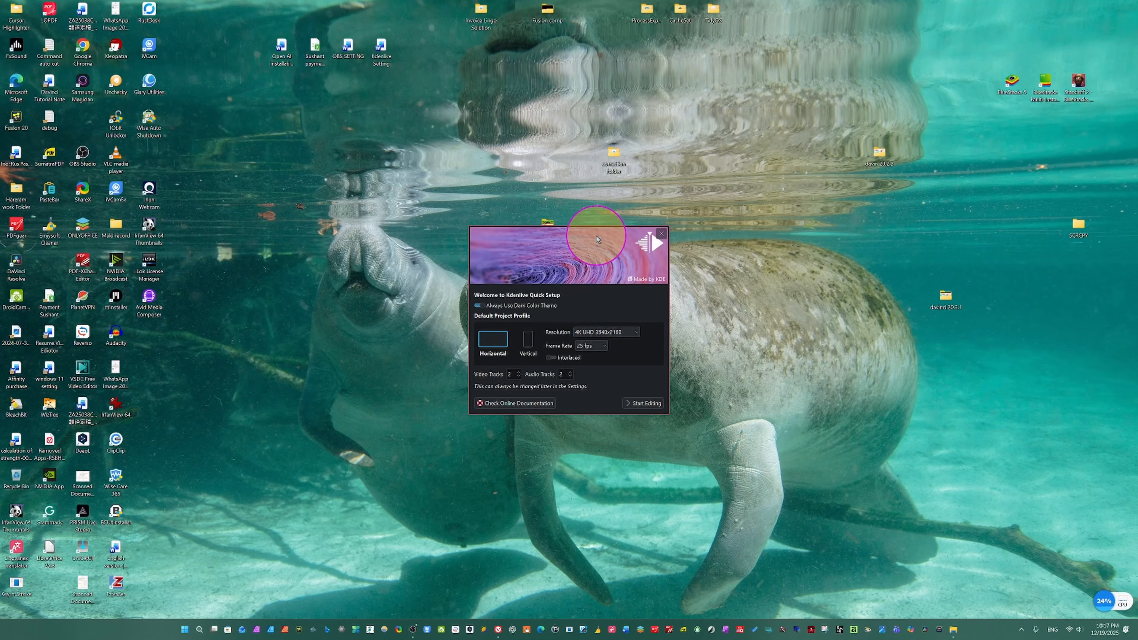
click(603, 348)
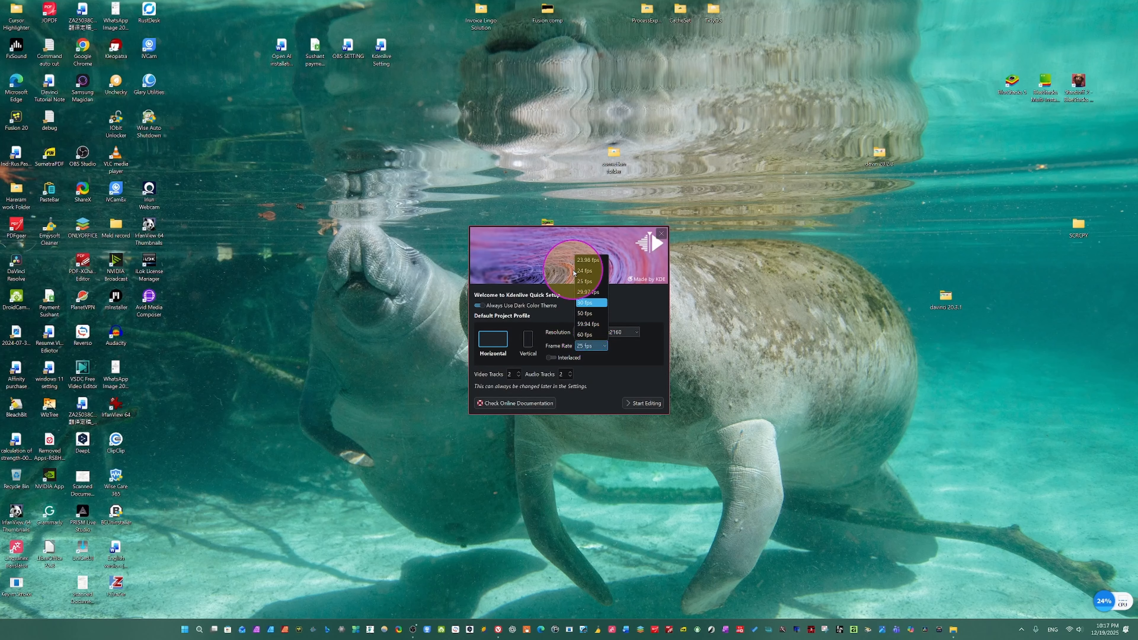
click(590, 305)
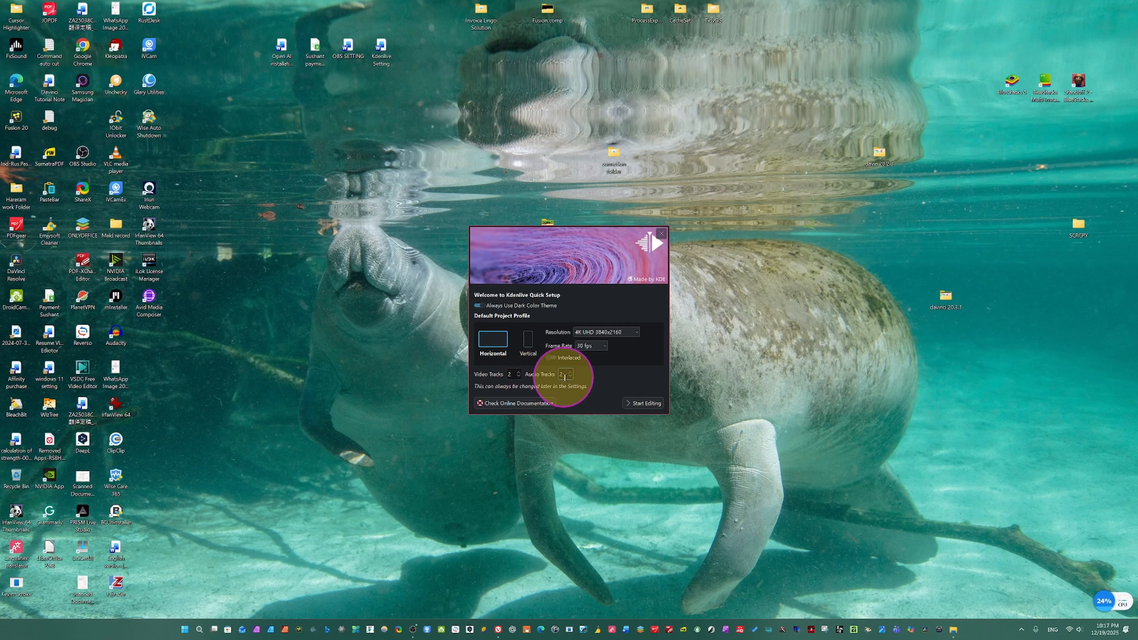
- Set the default track counts to 4 video and 4 audio tracks and start editing
double_click(511, 376)
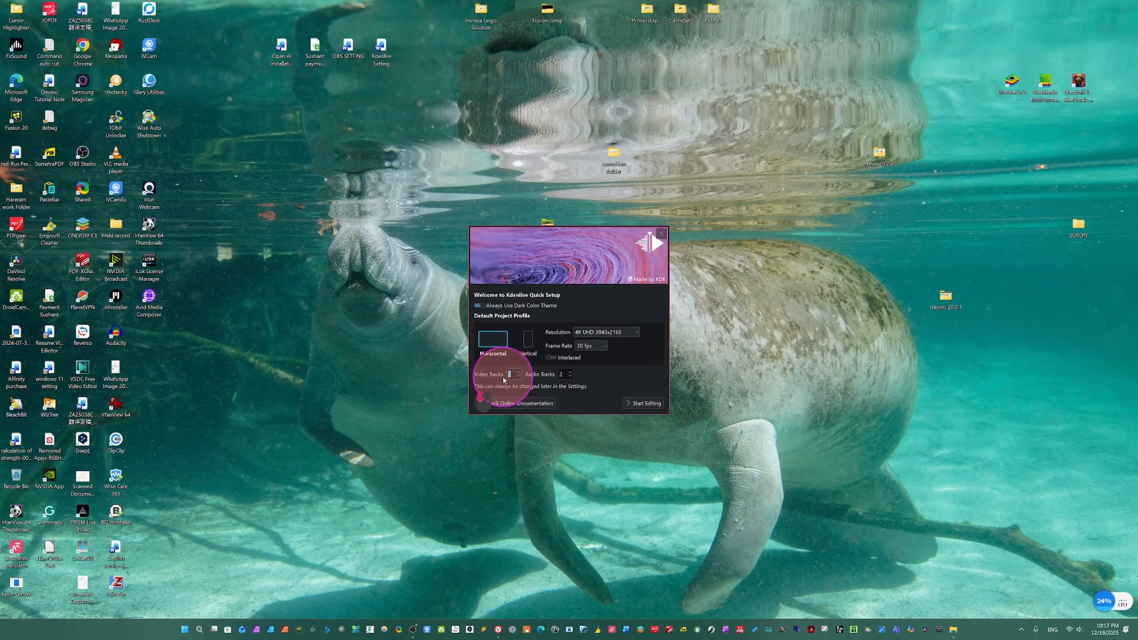
text(4)
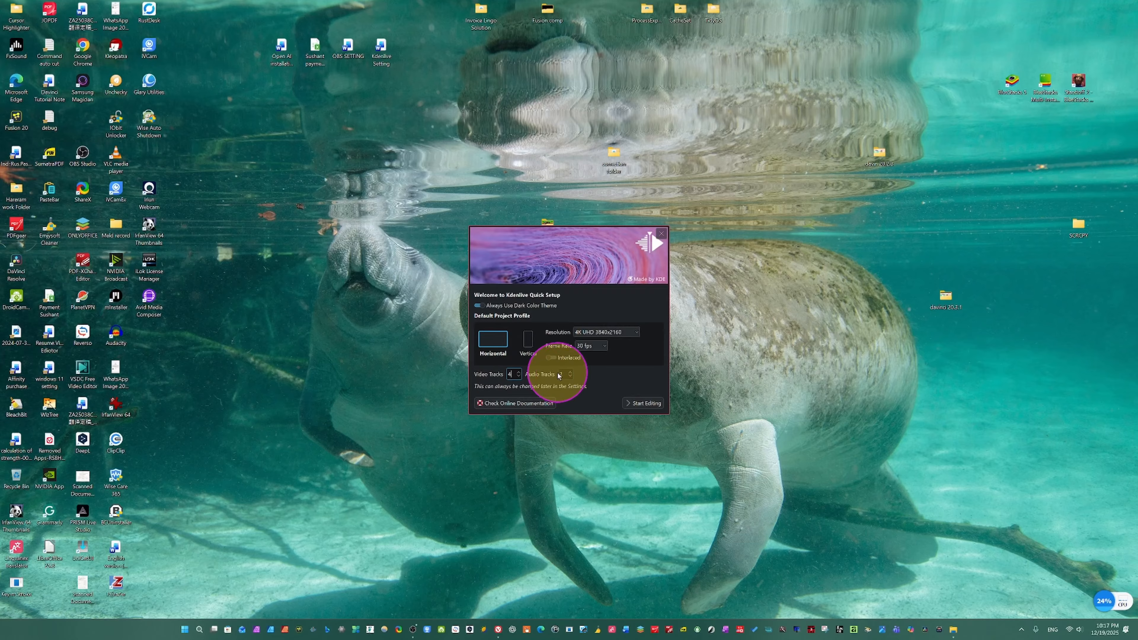
double_click(561, 374)
text(4)
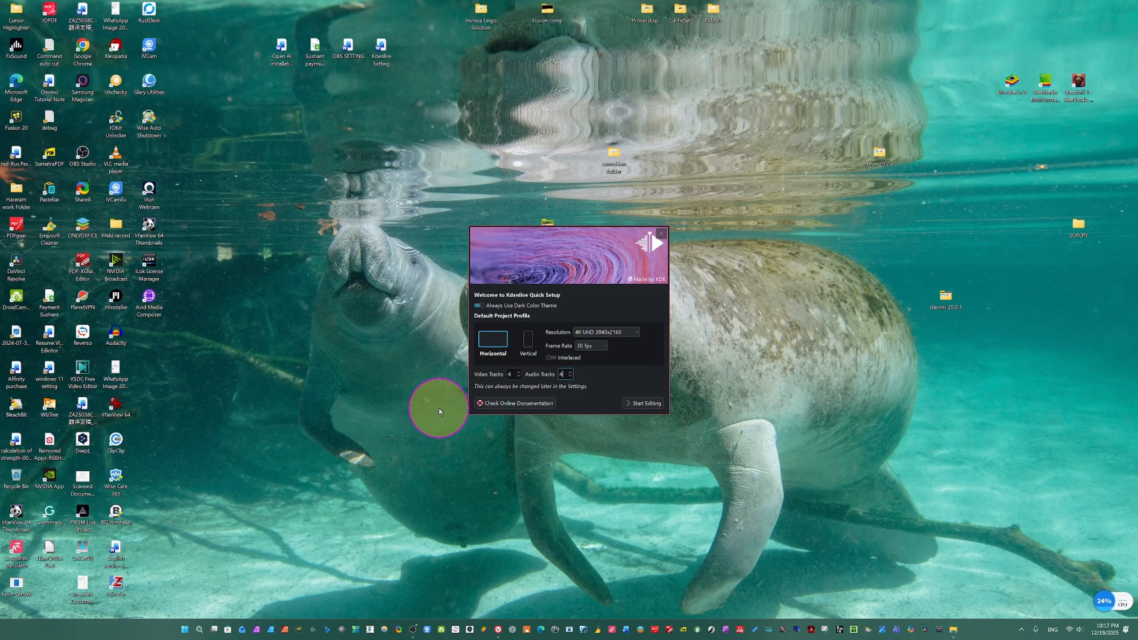
click(641, 406)
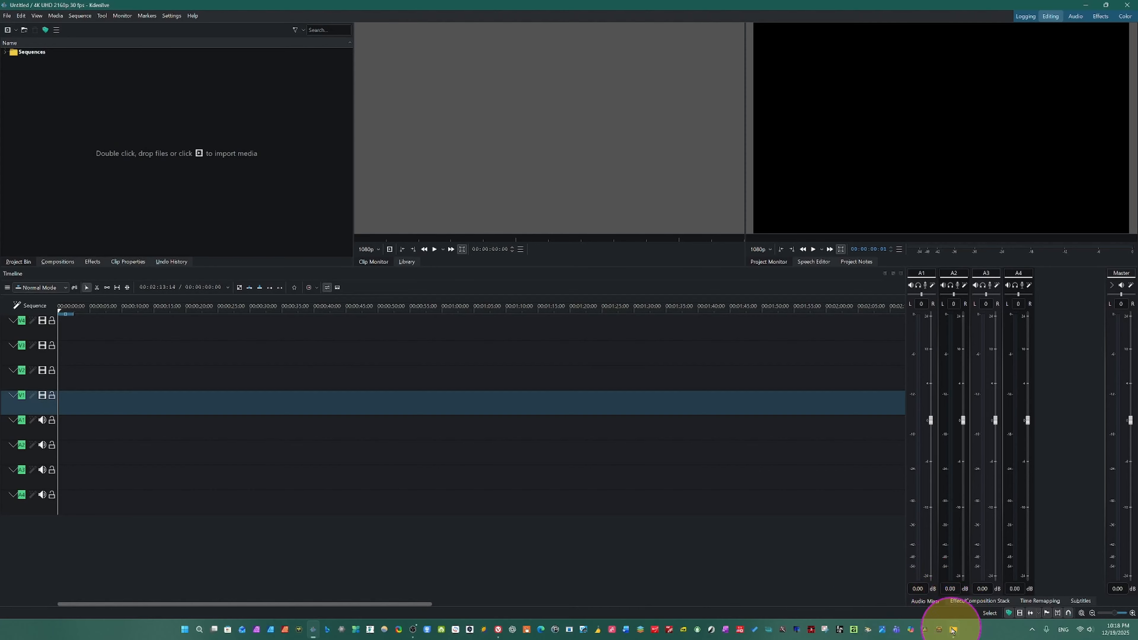
mouse_move(953, 629)
click(957, 589)
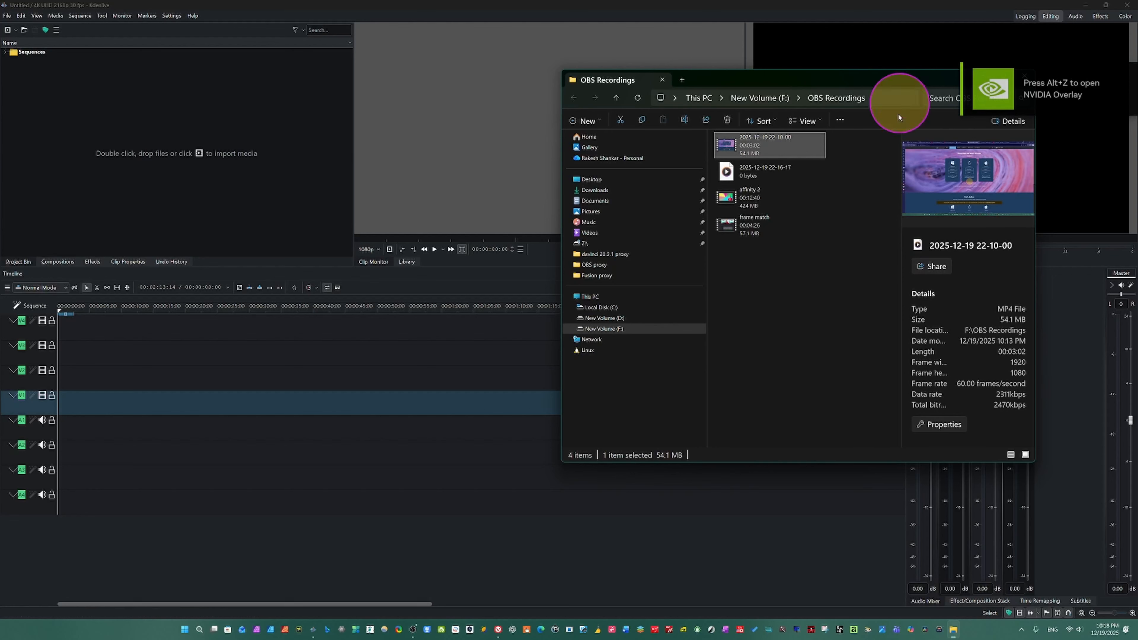
click(774, 141)
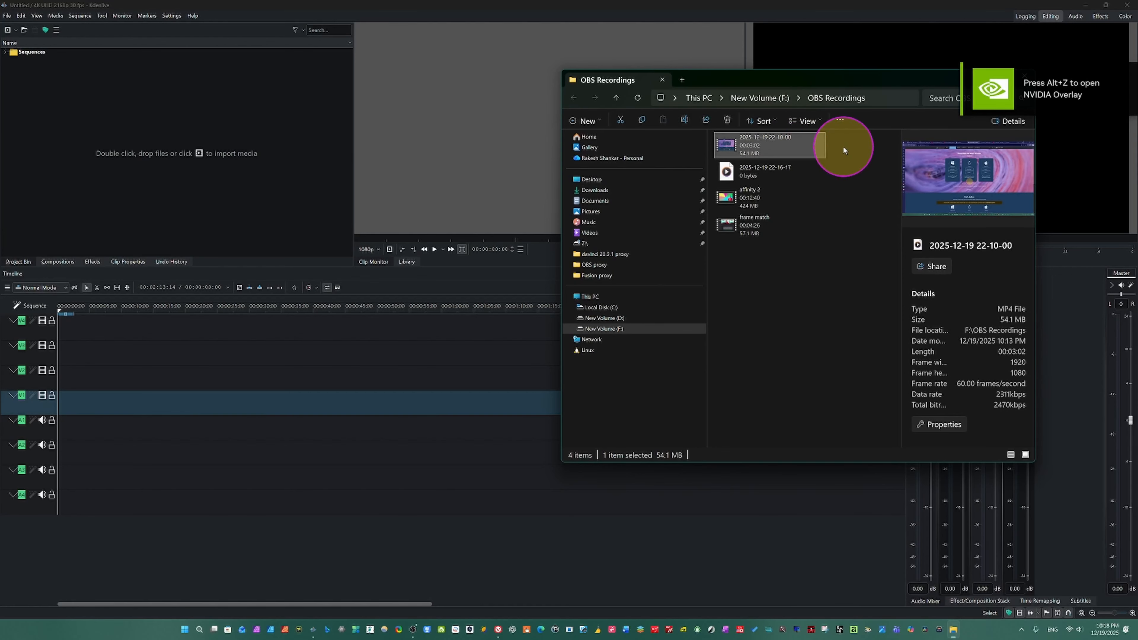
click(801, 153)
drag(801, 153, 137, 146)
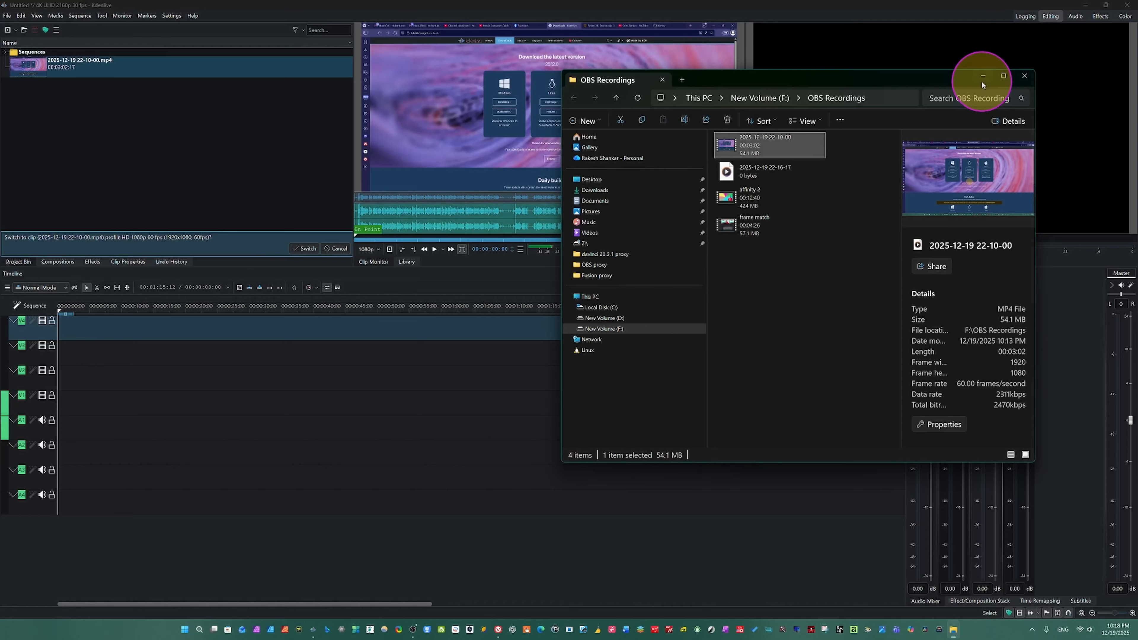
click(983, 76)
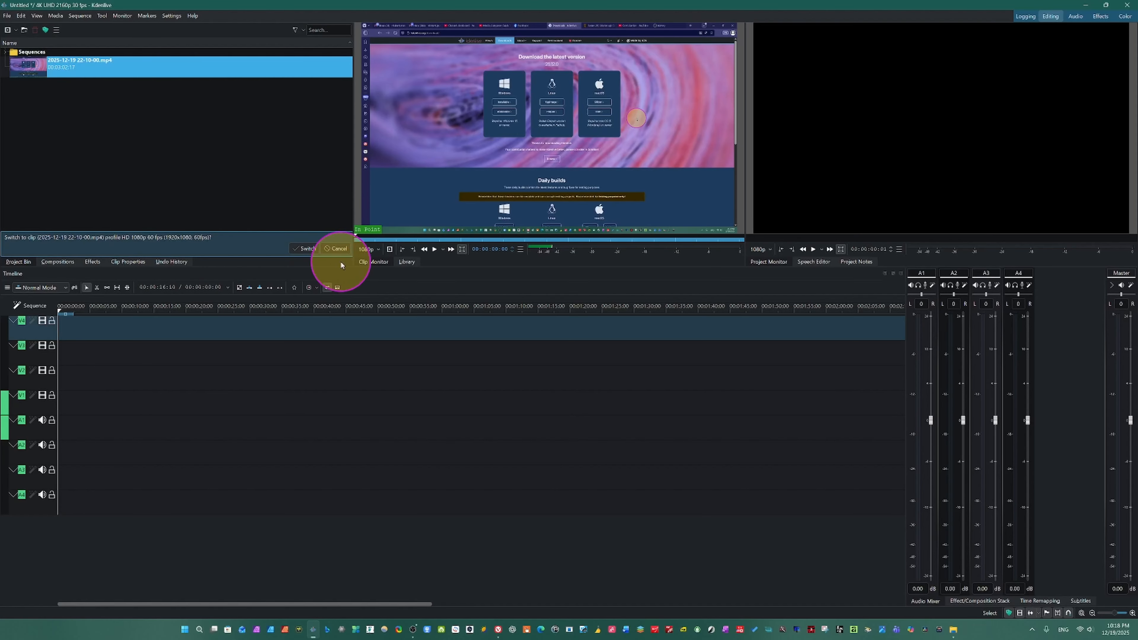
click(335, 250)
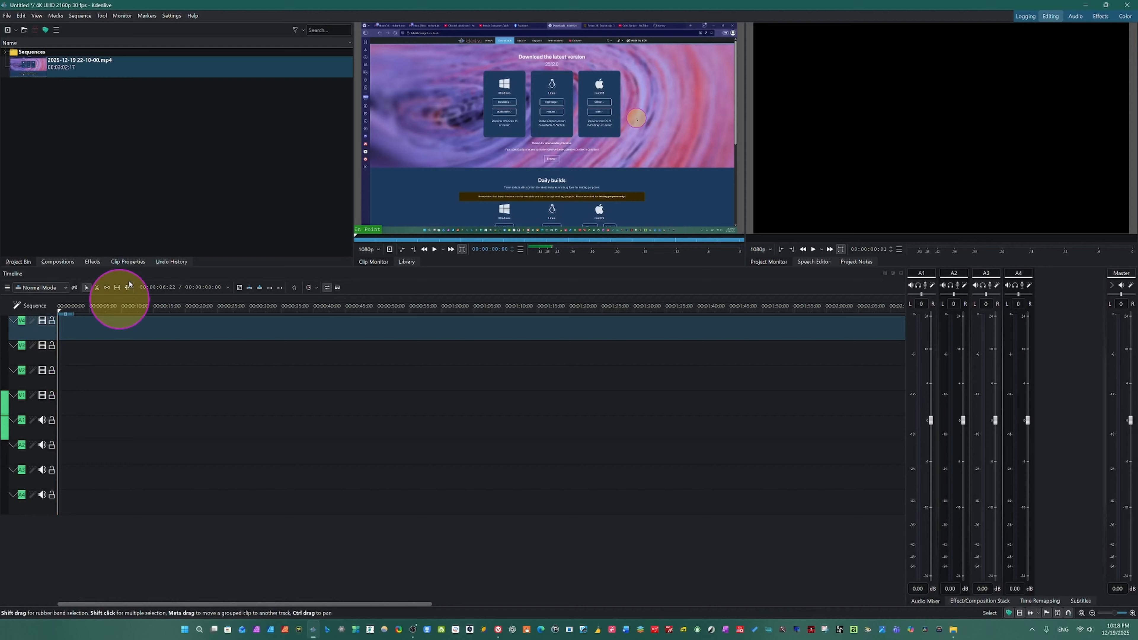
- Insert the imported recording into the timeline on tracks V1 and A1 and move the playhead to about 00:02:29
click(183, 69)
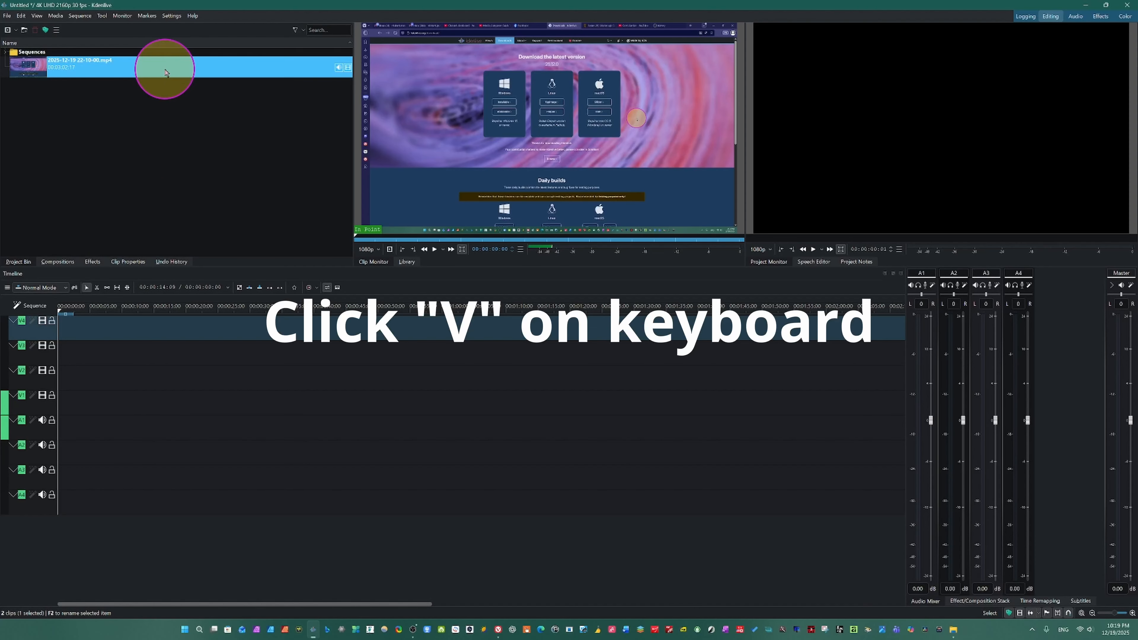
key(v)
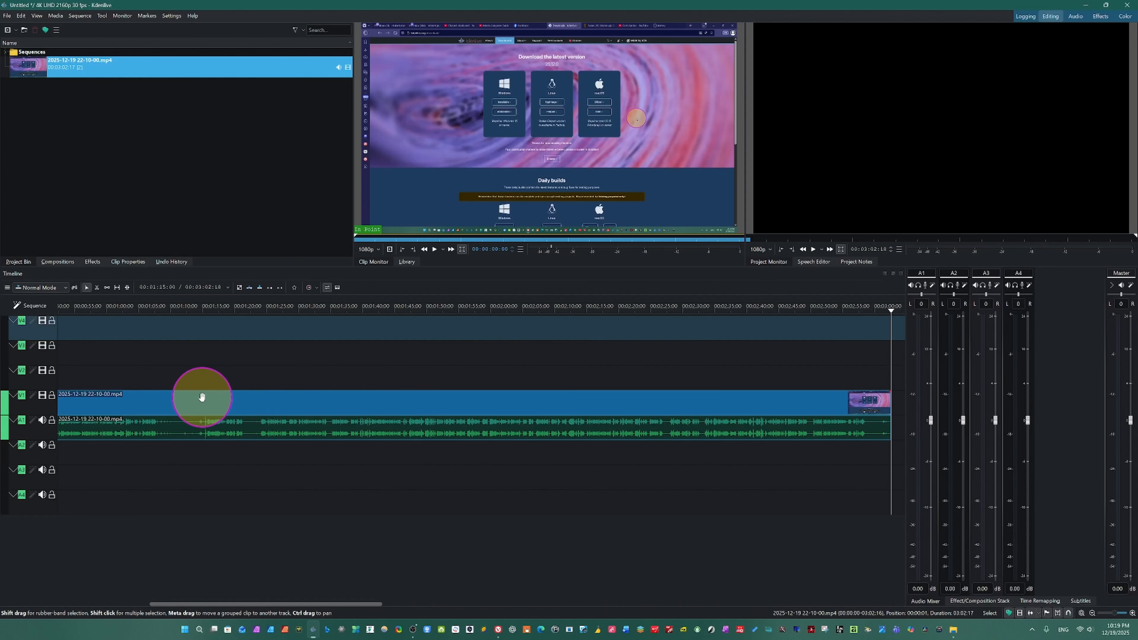
drag(147, 380, 681, 368)
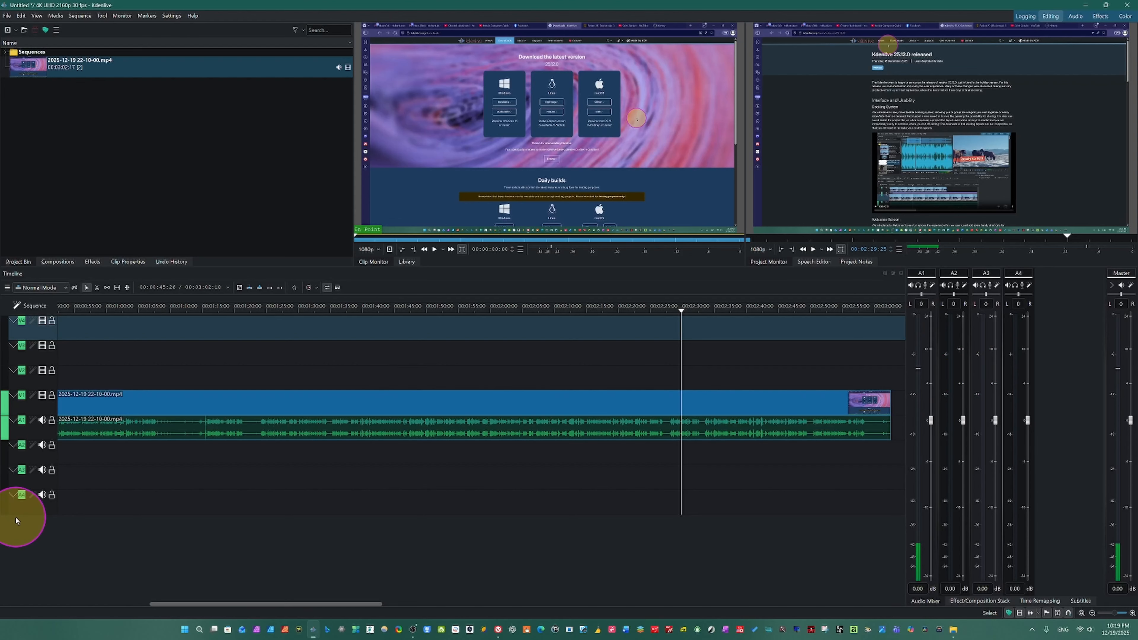
- Delete two empty video tracks, including V4, and the audio track A4 from the timeline
right_click(24, 502)
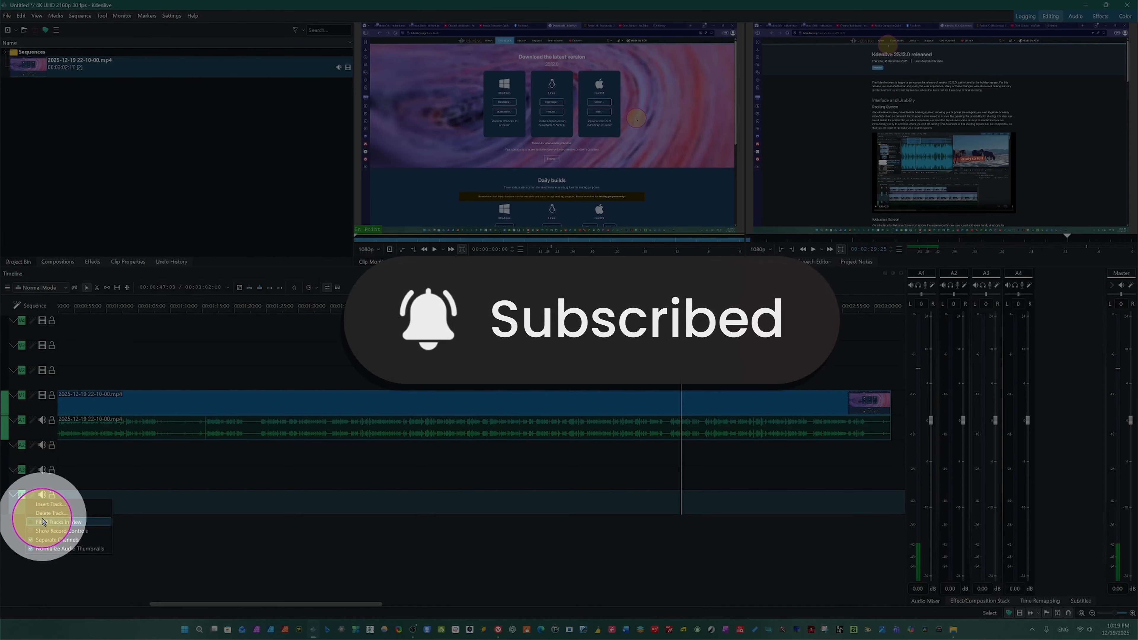
click(47, 513)
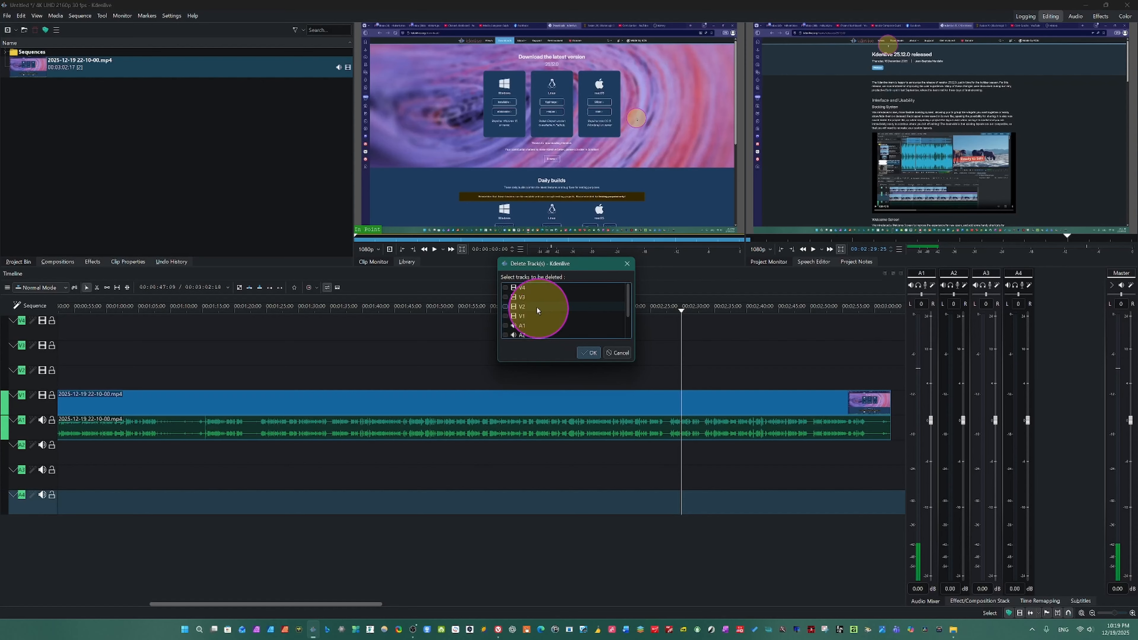
click(504, 288)
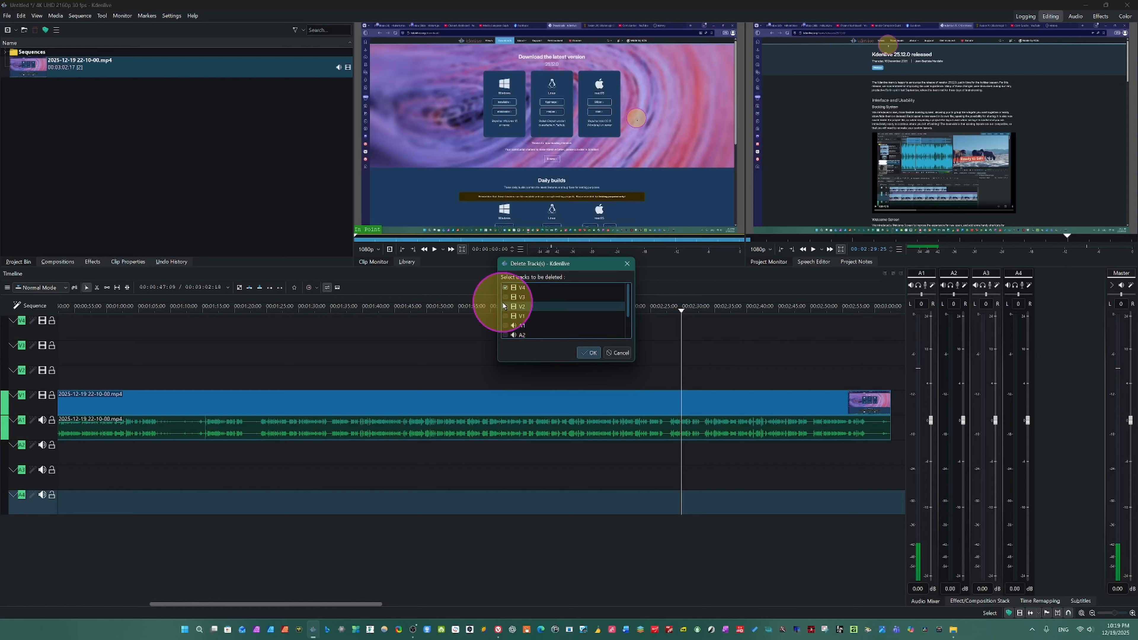
scroll(516, 314, down, 1)
click(529, 326)
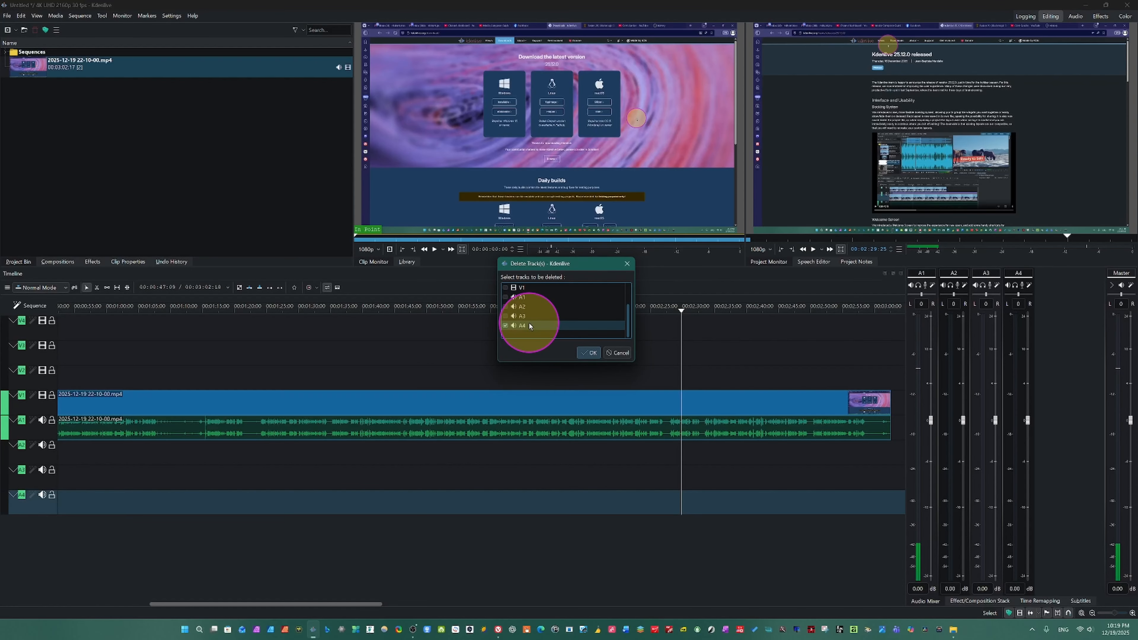
scroll(538, 332, down, 2)
click(589, 352)
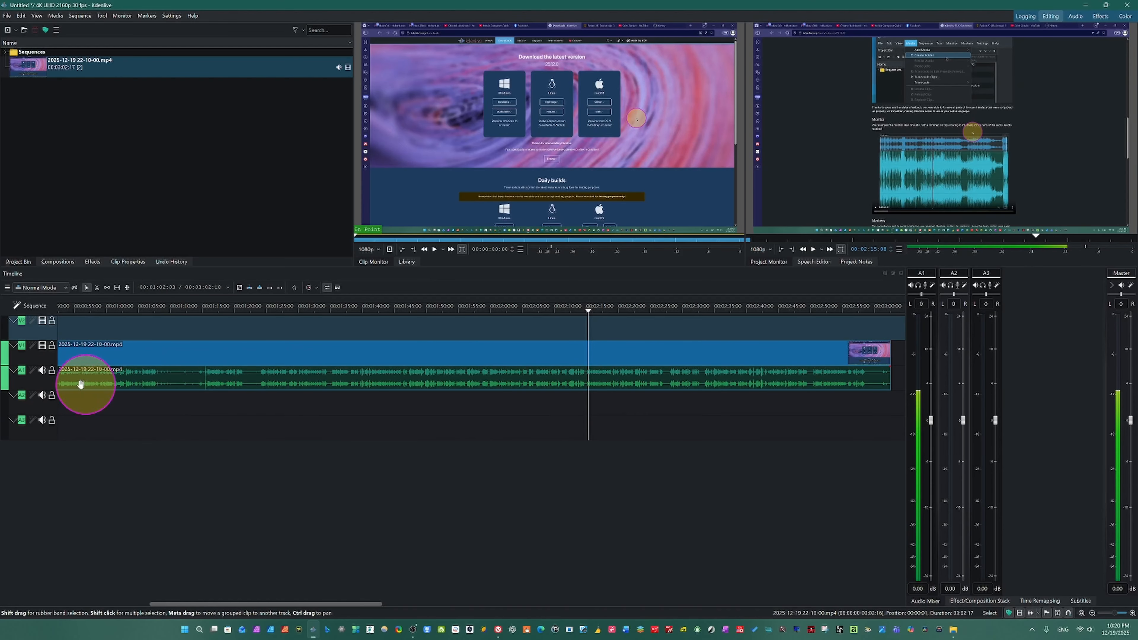
mouse_move(57, 376)
mouse_down()
mouse_move(224, 386)
mouse_move(348, 361)
mouse_move(34, 381)
mouse_move(142, 391)
mouse_move(59, 379)
mouse_up()
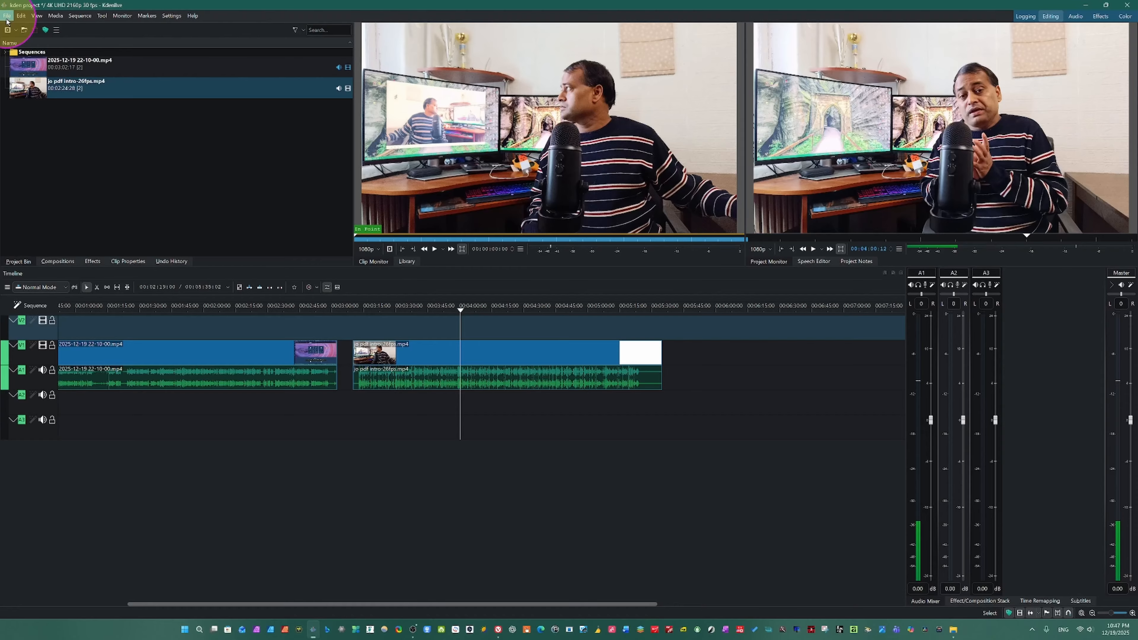
click(6, 16)
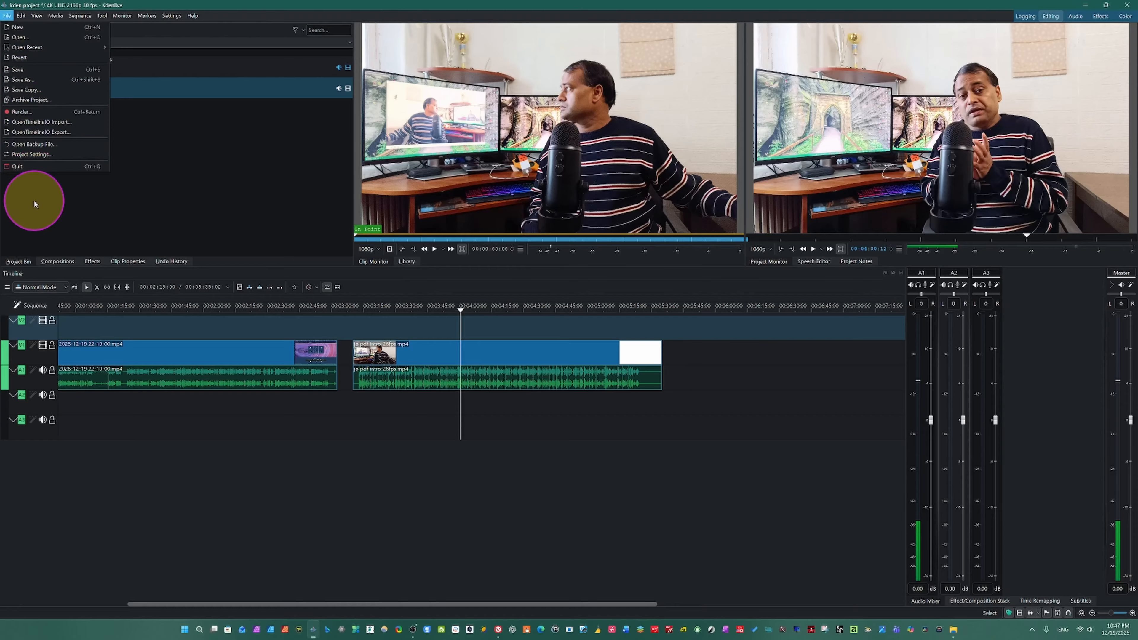
click(21, 16)
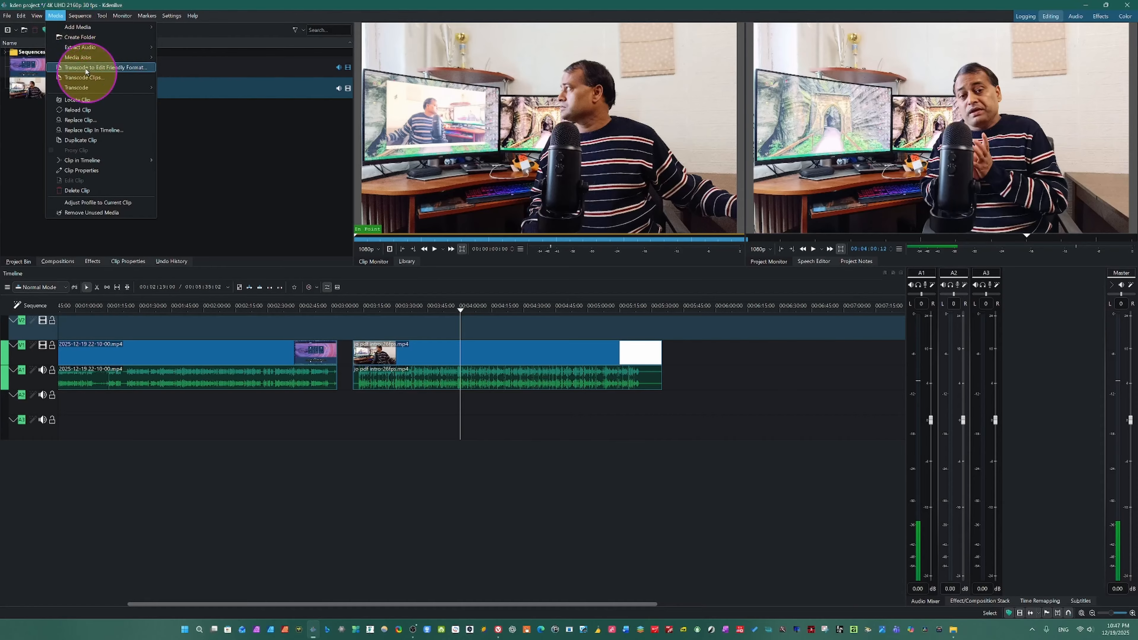
mouse_move(80, 16)
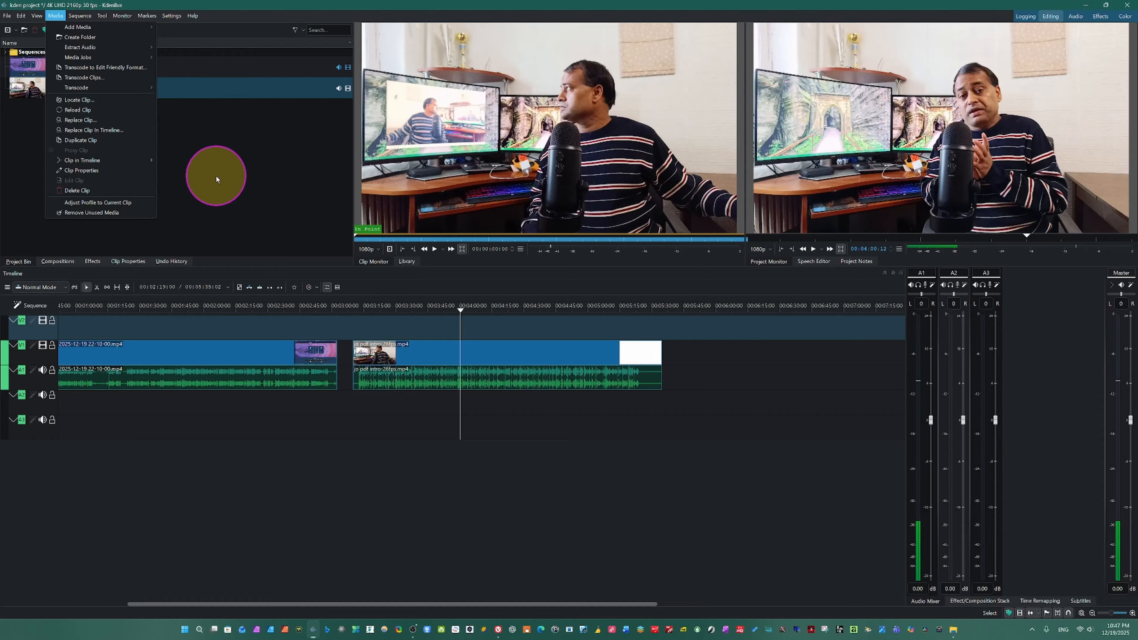
click(204, 173)
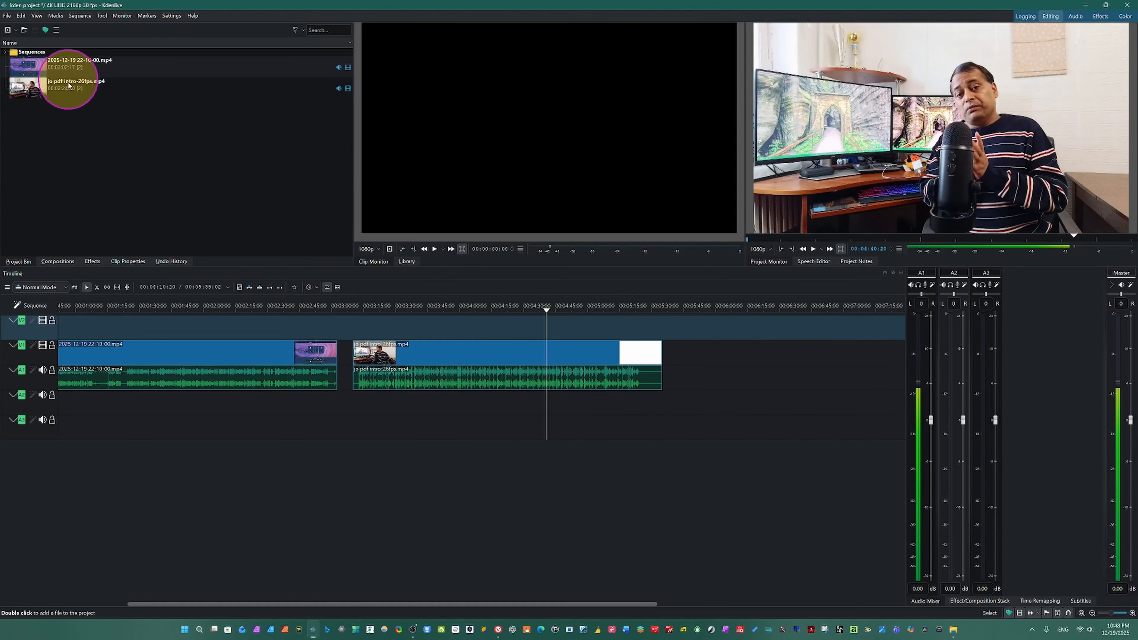
- Create a folder named "kdenlive poject" under Sequences in the project bin
click(63, 92)
drag(81, 102, 45, 30)
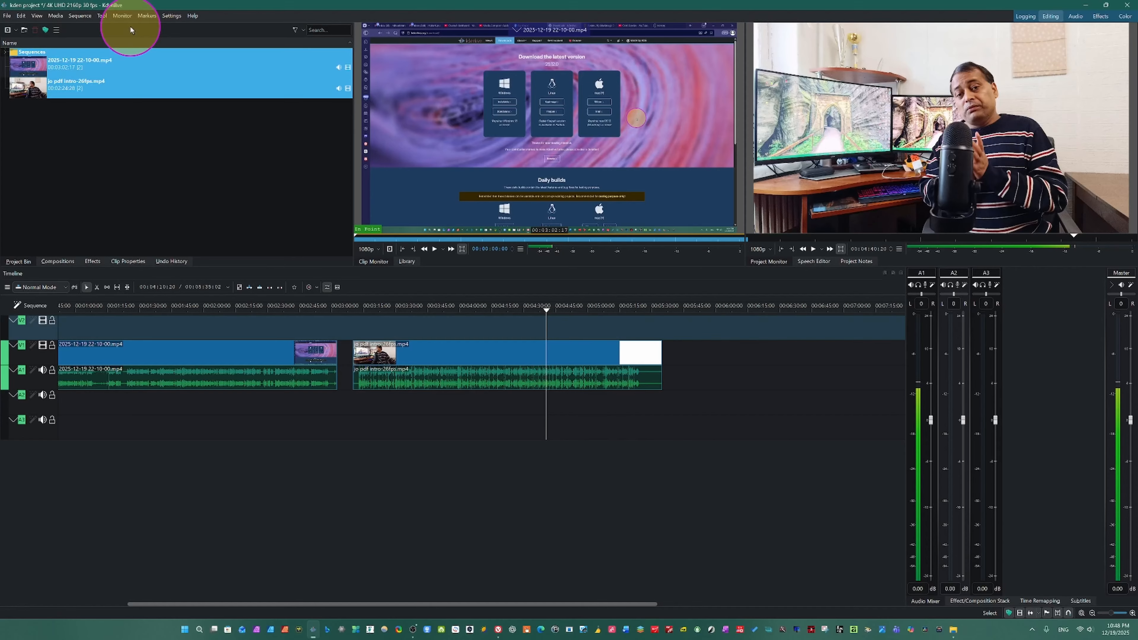
click(54, 17)
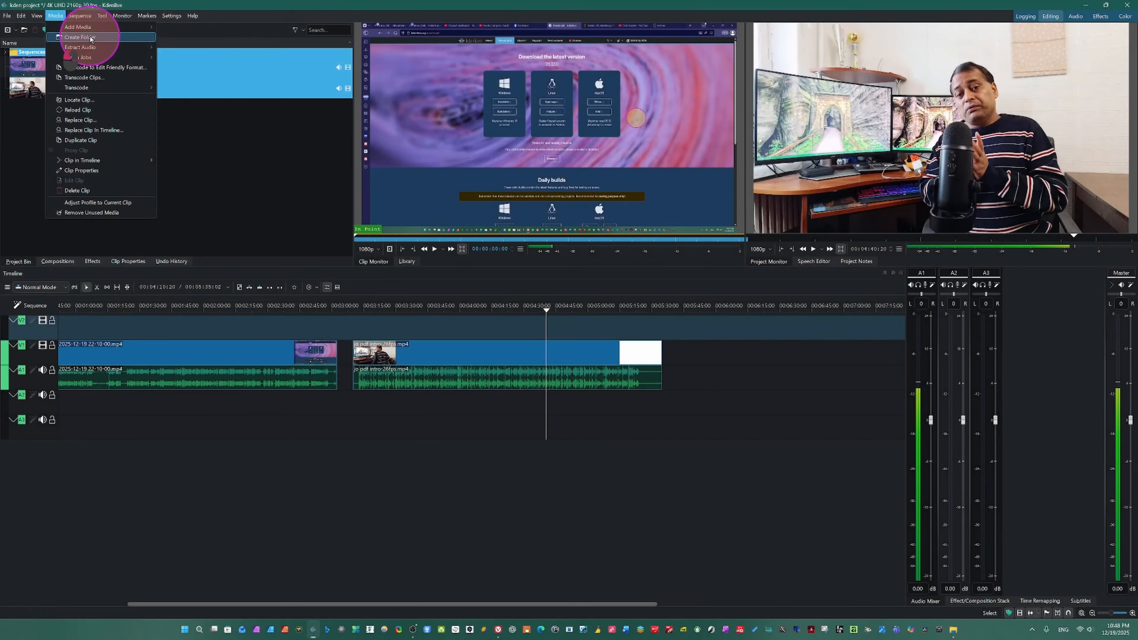
click(87, 38)
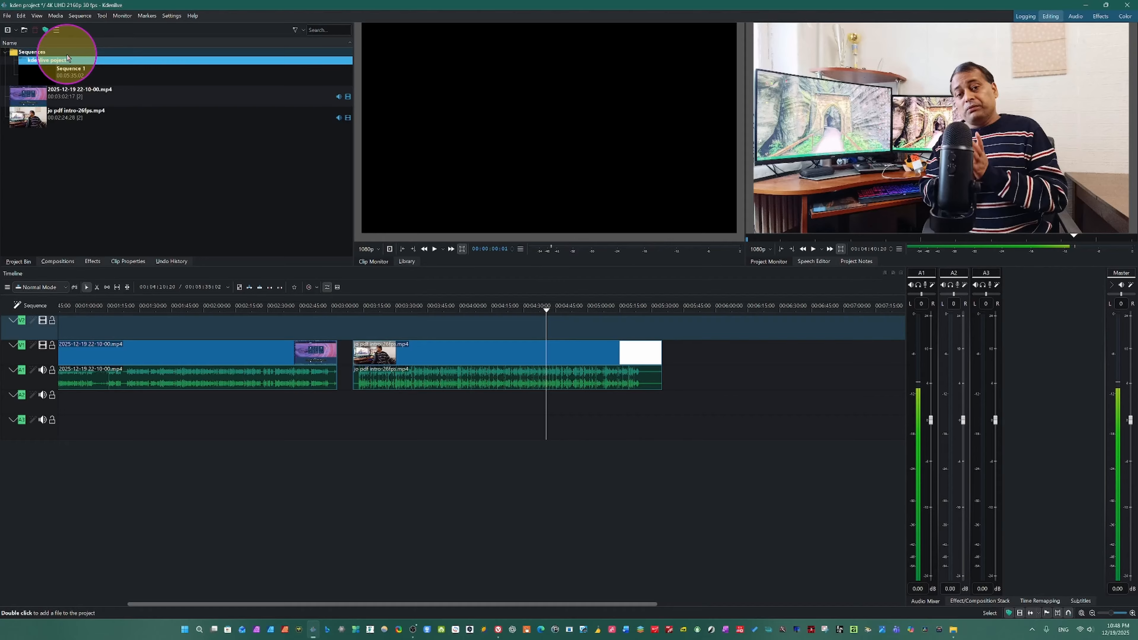
click(131, 167)
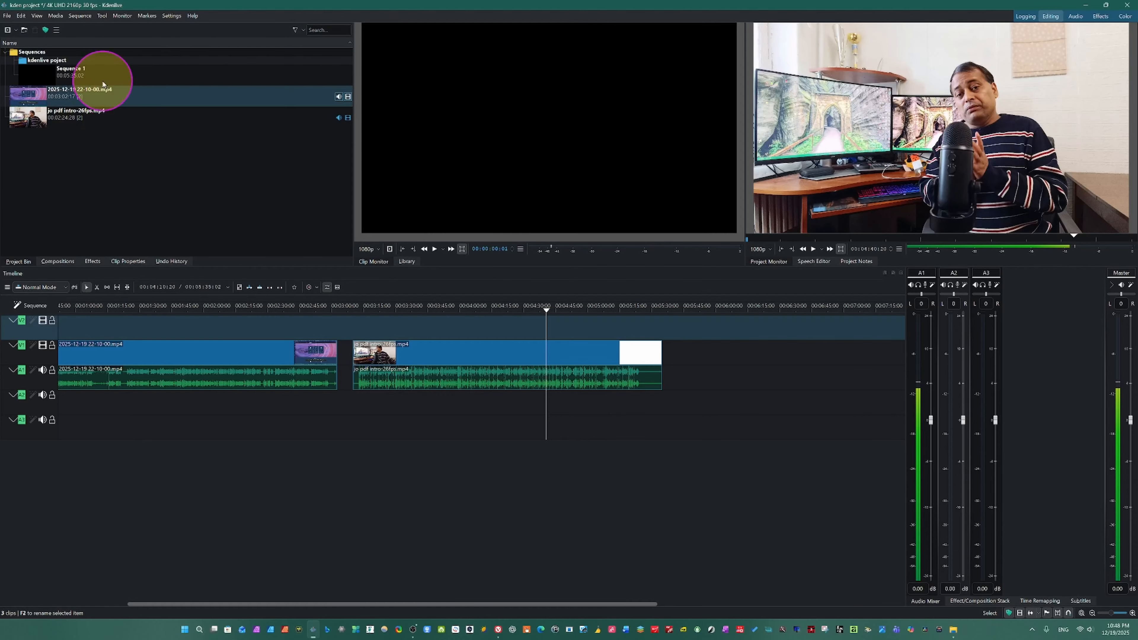
click(86, 71)
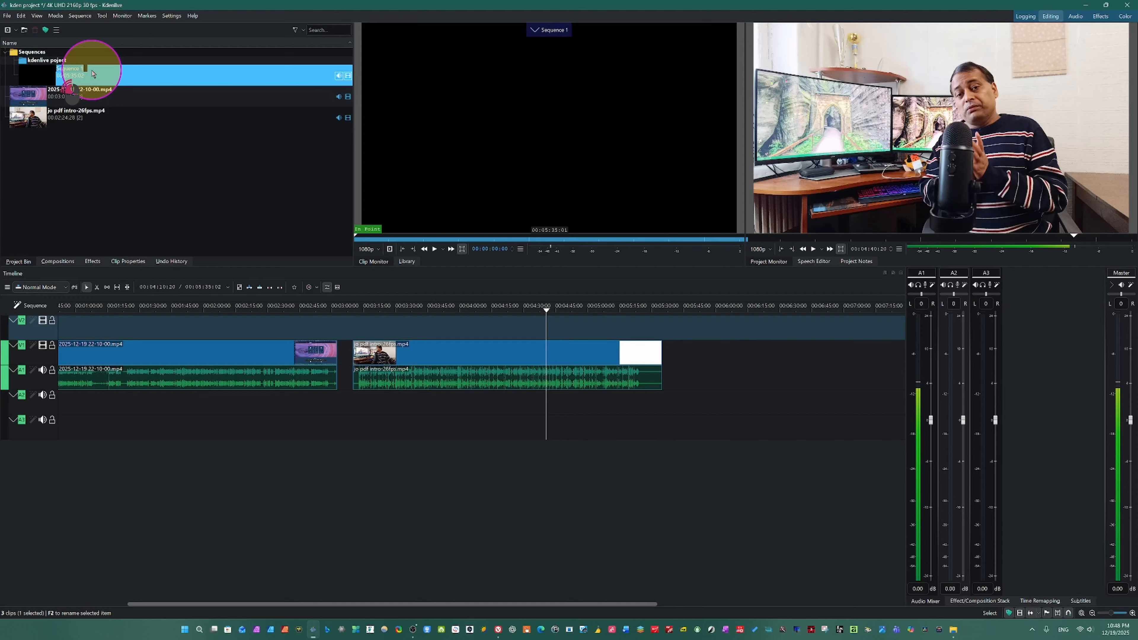
click(92, 100)
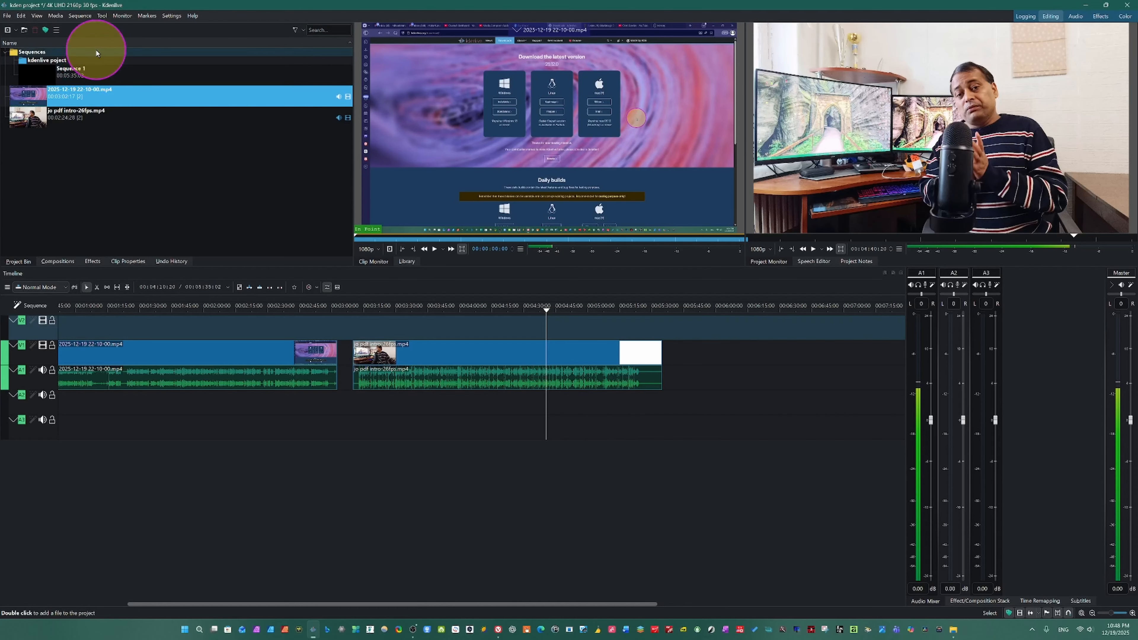
click(55, 16)
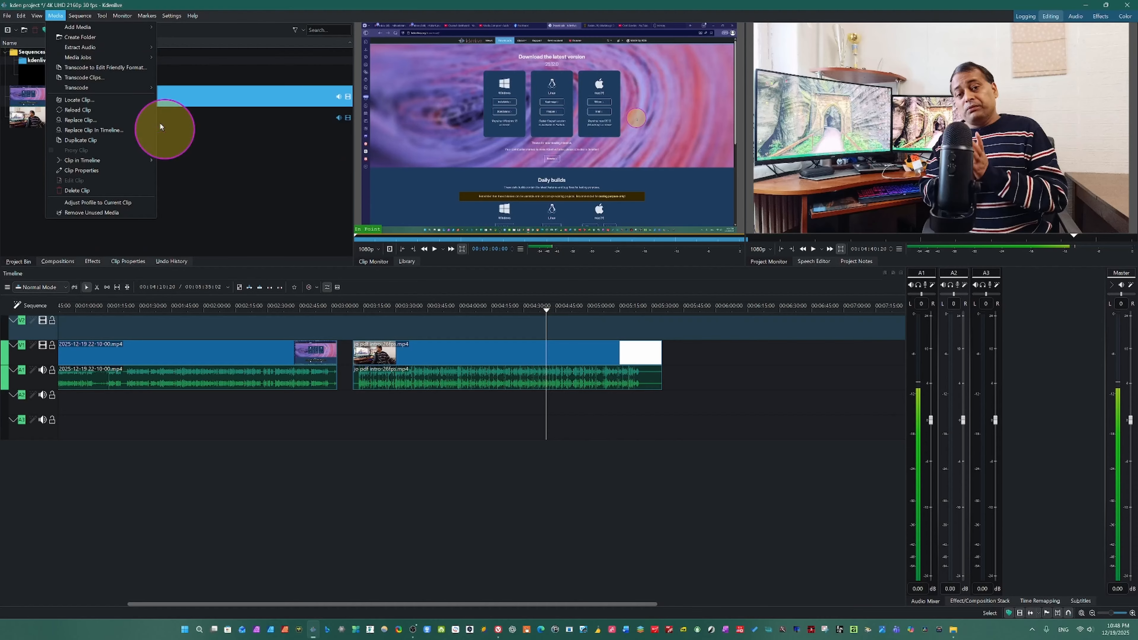
click(207, 178)
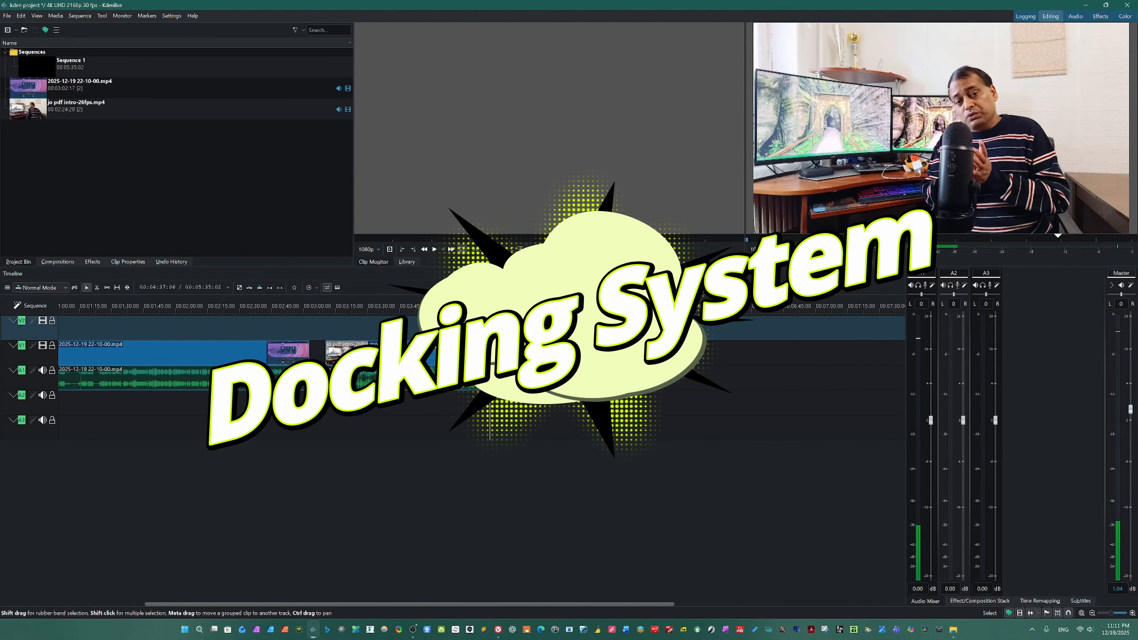
click(471, 332)
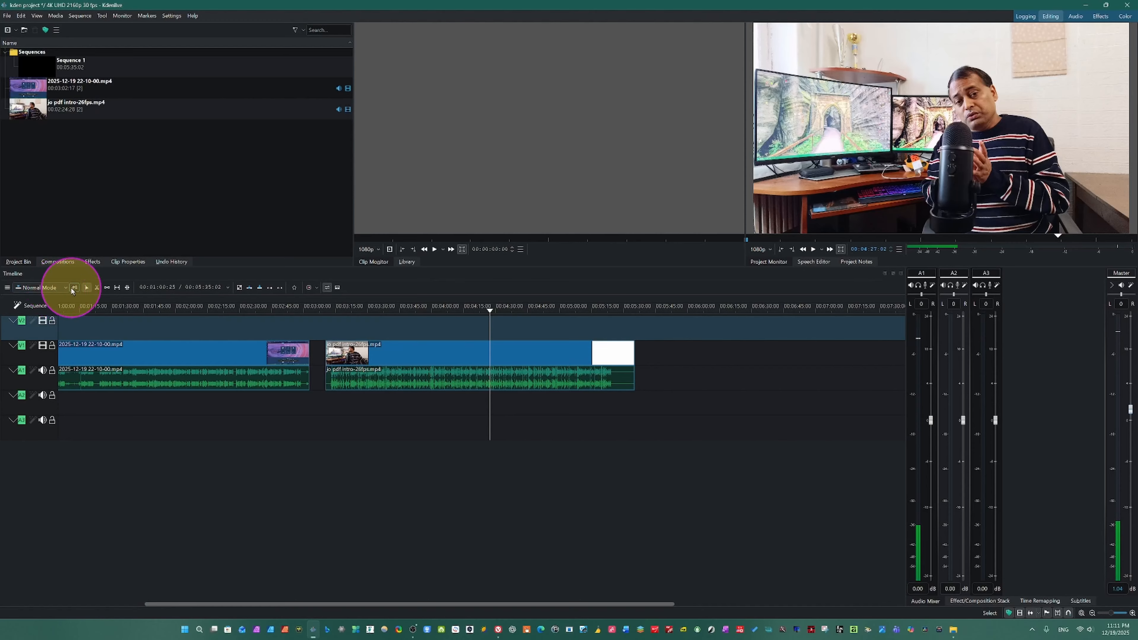
- Search the effects for "sep" and apply the Sepia effect to the jo pdf intro-26fps.mp4 clip on track V1
click(92, 262)
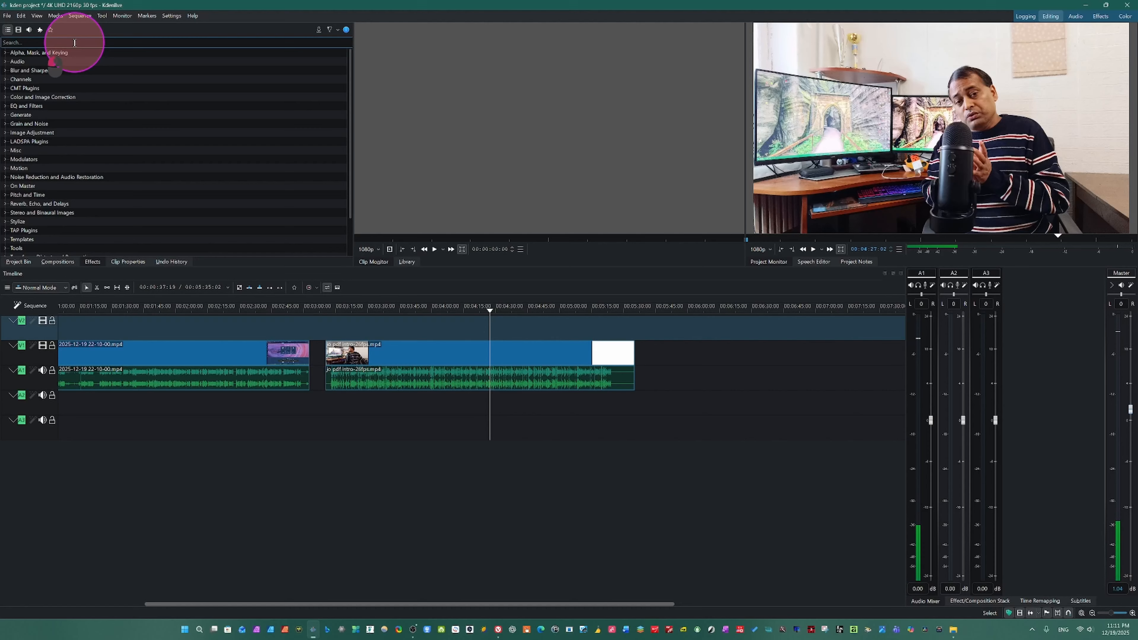
text(sep)
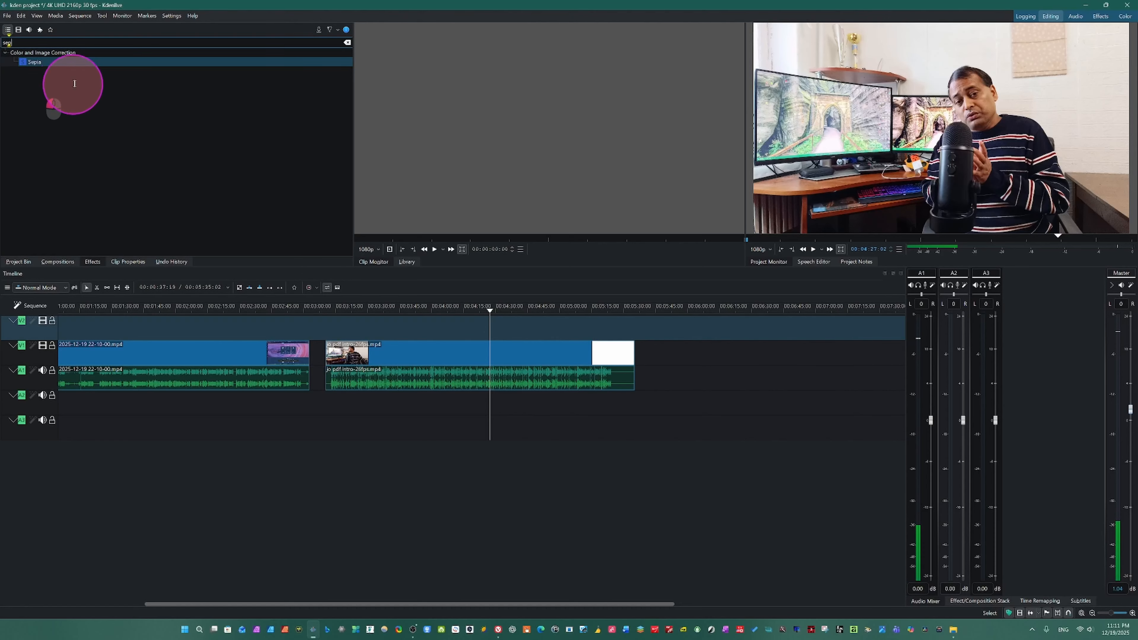
click(120, 61)
drag(149, 63, 473, 358)
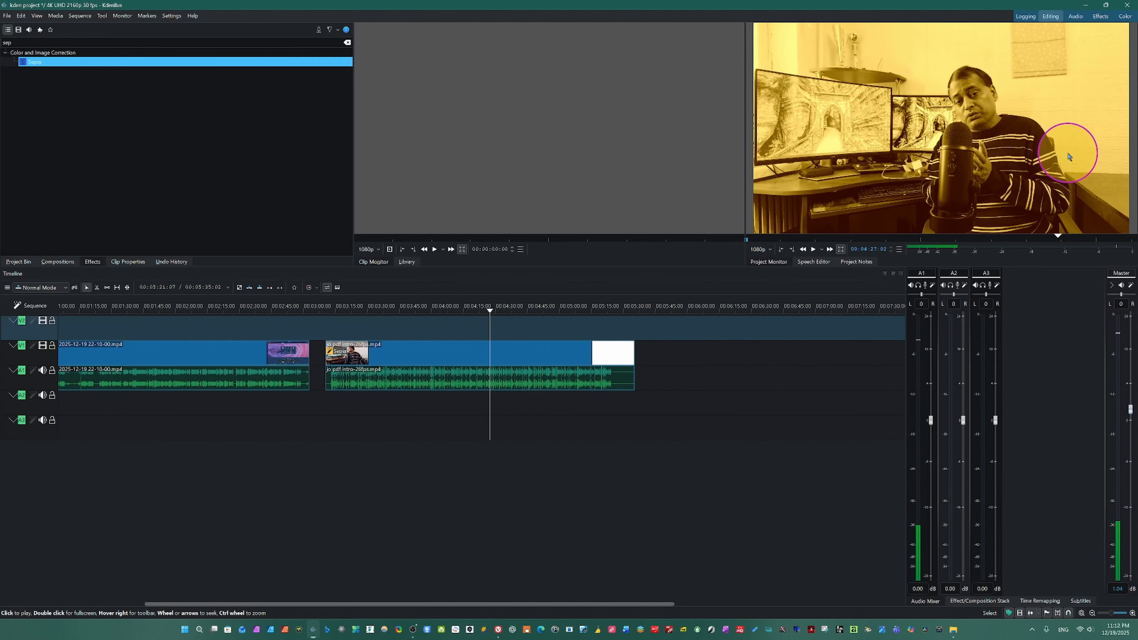
- Switch the workspace to the Effects layout to view it and return to the Editing layout
click(1099, 18)
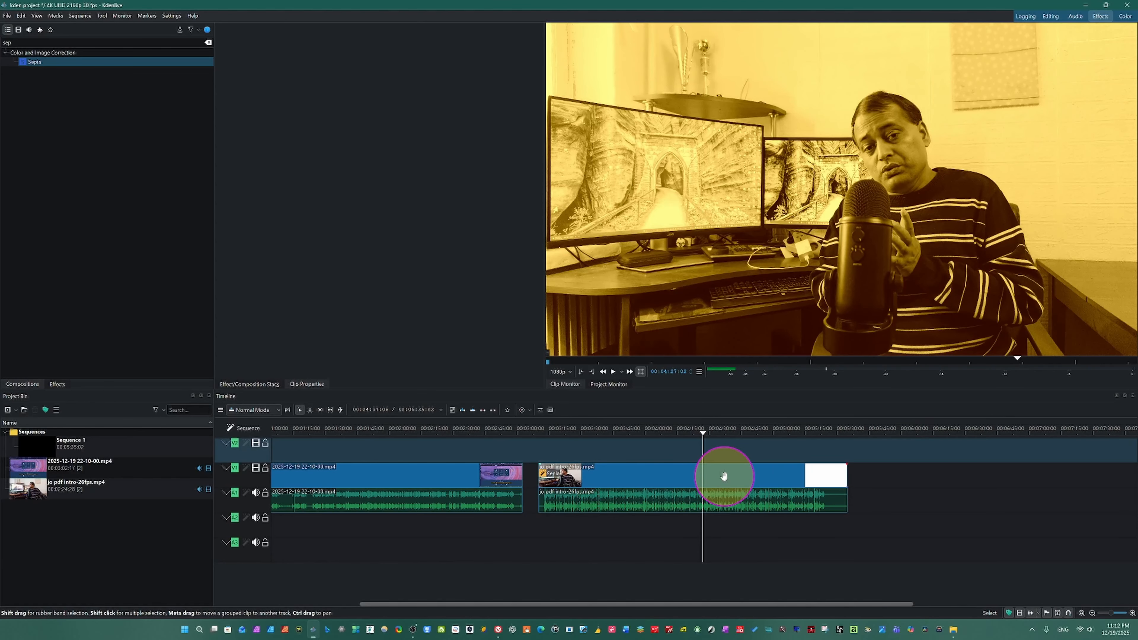
click(1049, 18)
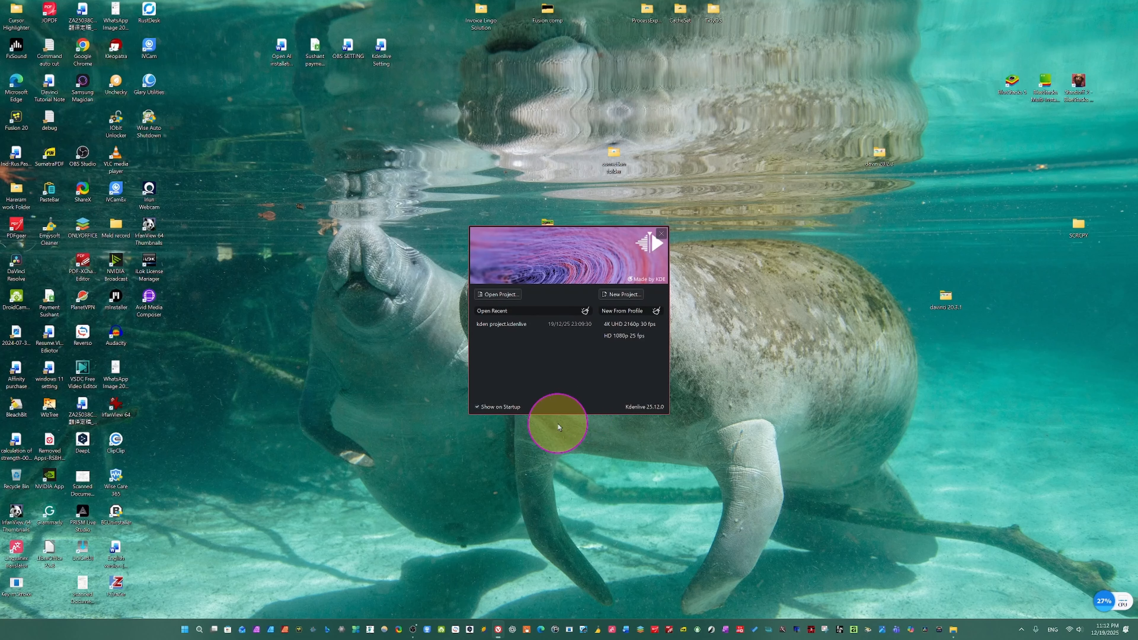
- Open the recent project kden project.kdenlive from the welcome screen
click(661, 233)
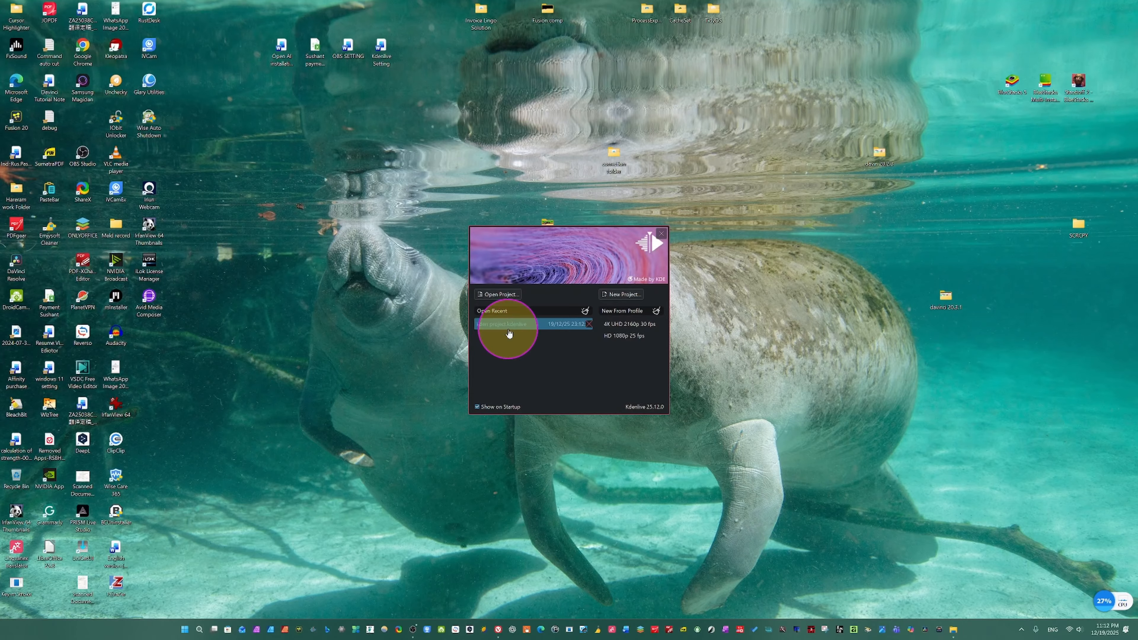
double_click(514, 326)
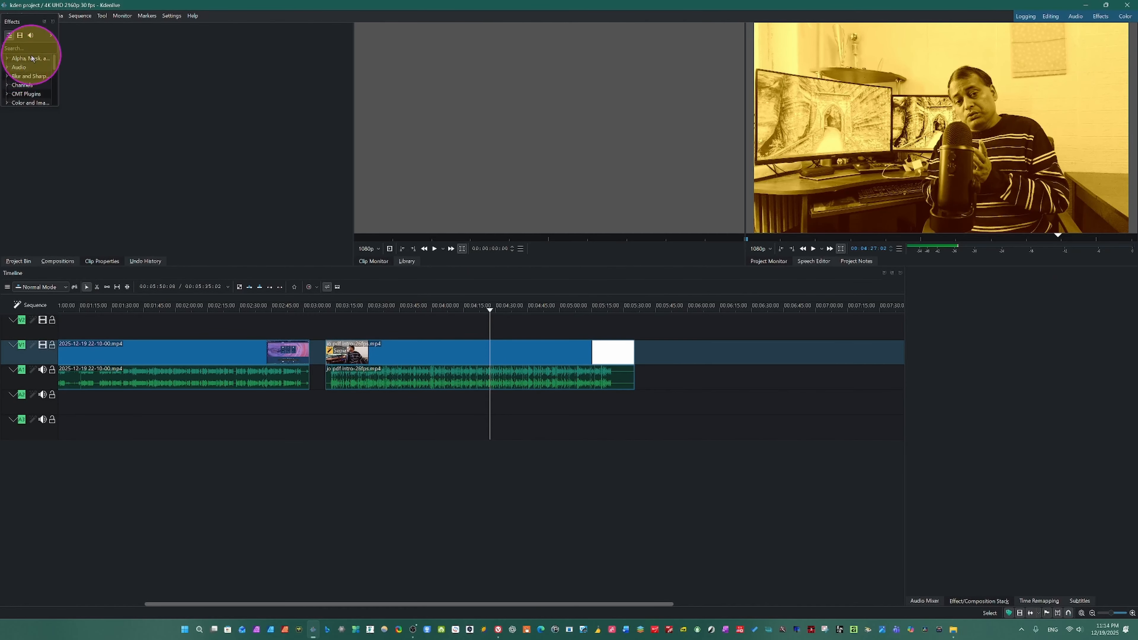
click(23, 60)
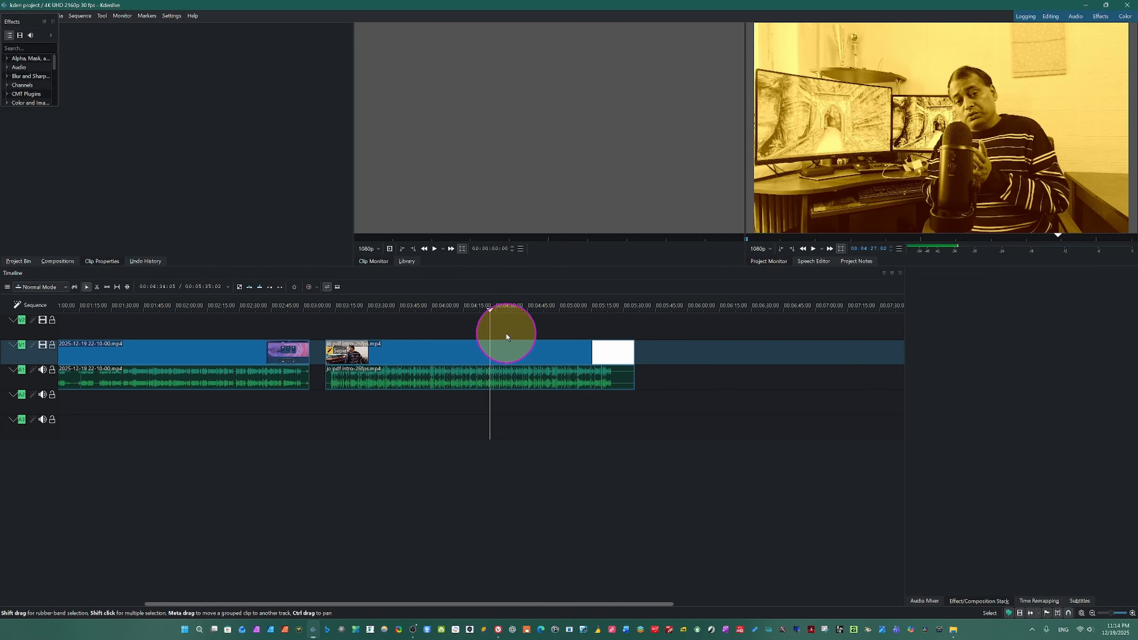
- Play a short stretch of the jo pdf intro-26fps.mp4 clip to check its sepia look in the project monitor
click(488, 323)
key(space)
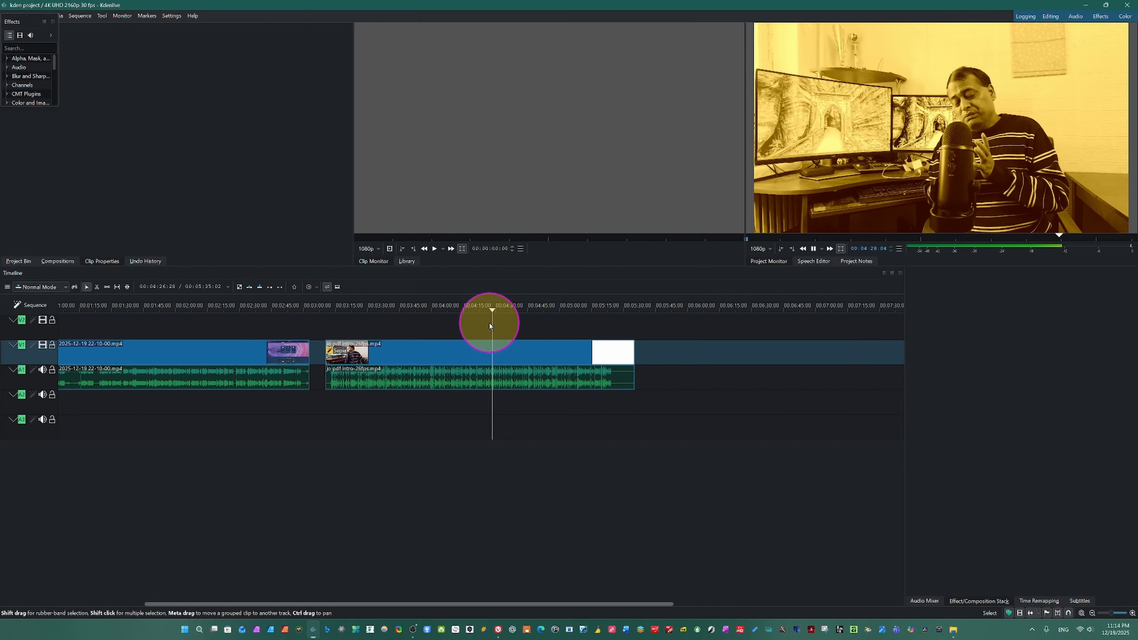
key(space)
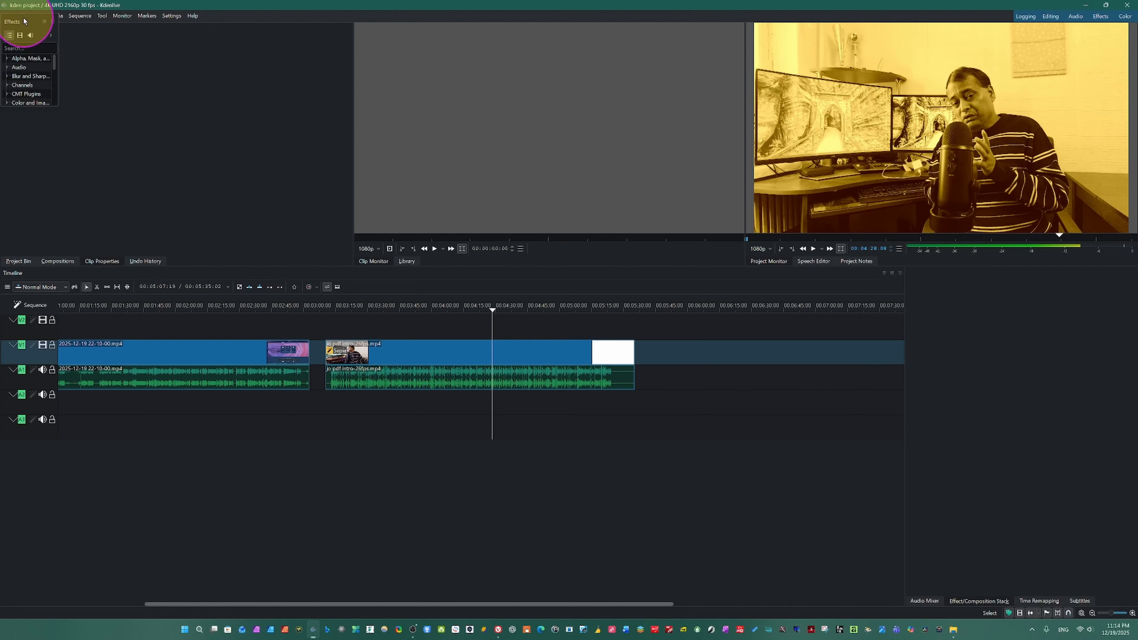
- Move the floating Effects panel over the project bin area and dock it back between Compositions and Clip Properties
drag(28, 21, 56, 39)
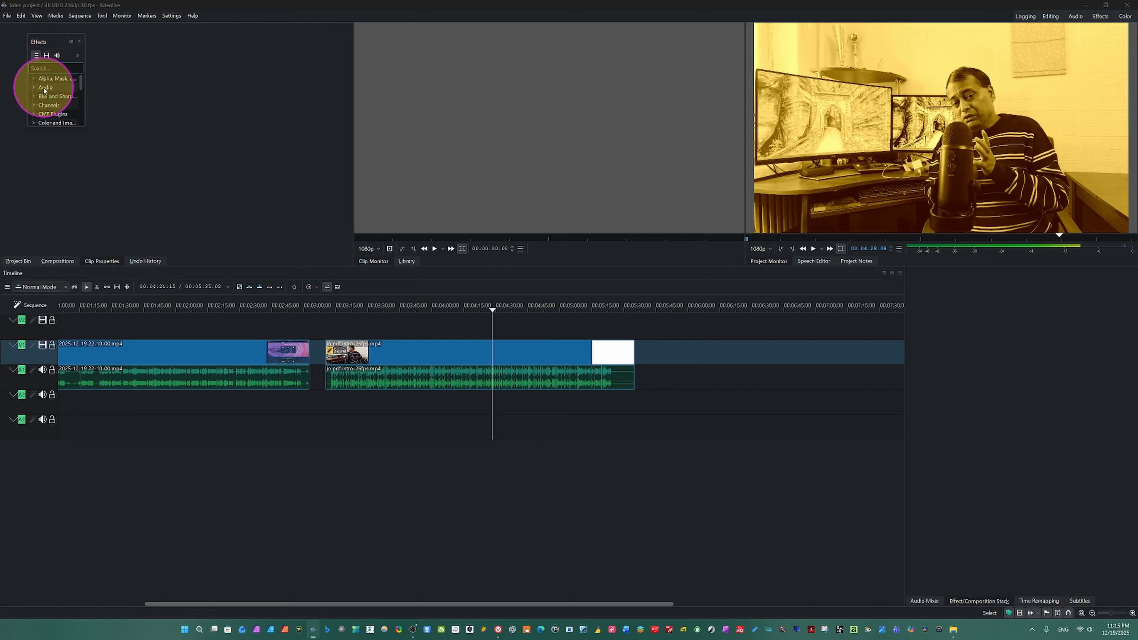
drag(56, 42, 129, 72)
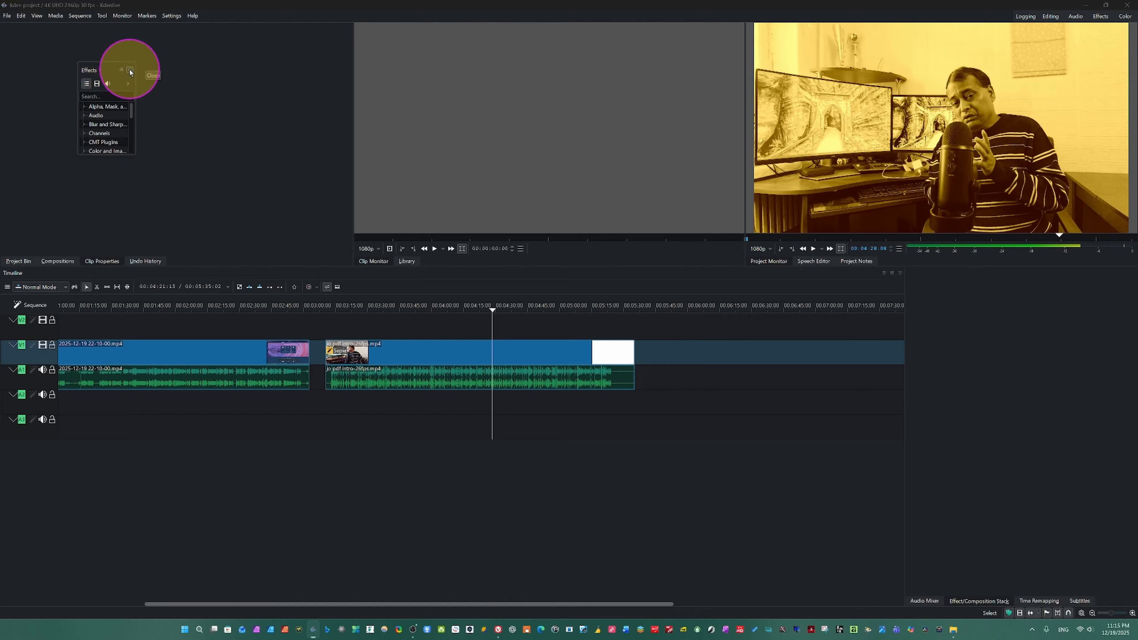
click(120, 68)
scroll(130, 147, down, 2)
scroll(131, 148, up, 2)
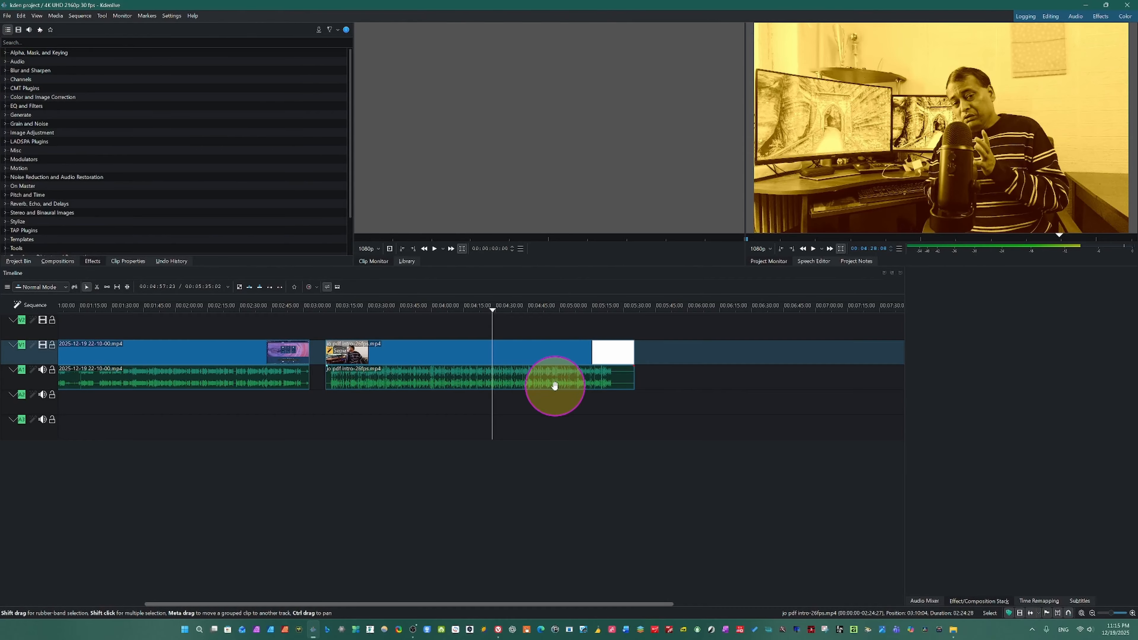
drag(492, 319, 173, 336)
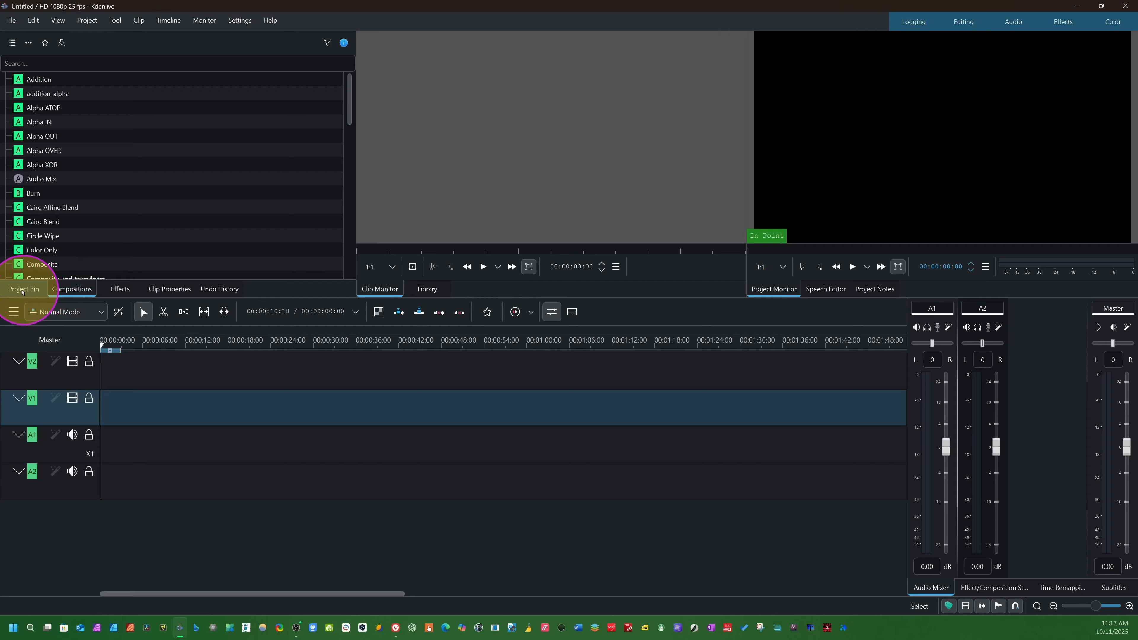
- Import kden trail.mkv from the OBS Recordings folder on drive F into the project bin and switch the project to 4K UHD 2160p 30 fps
click(21, 290)
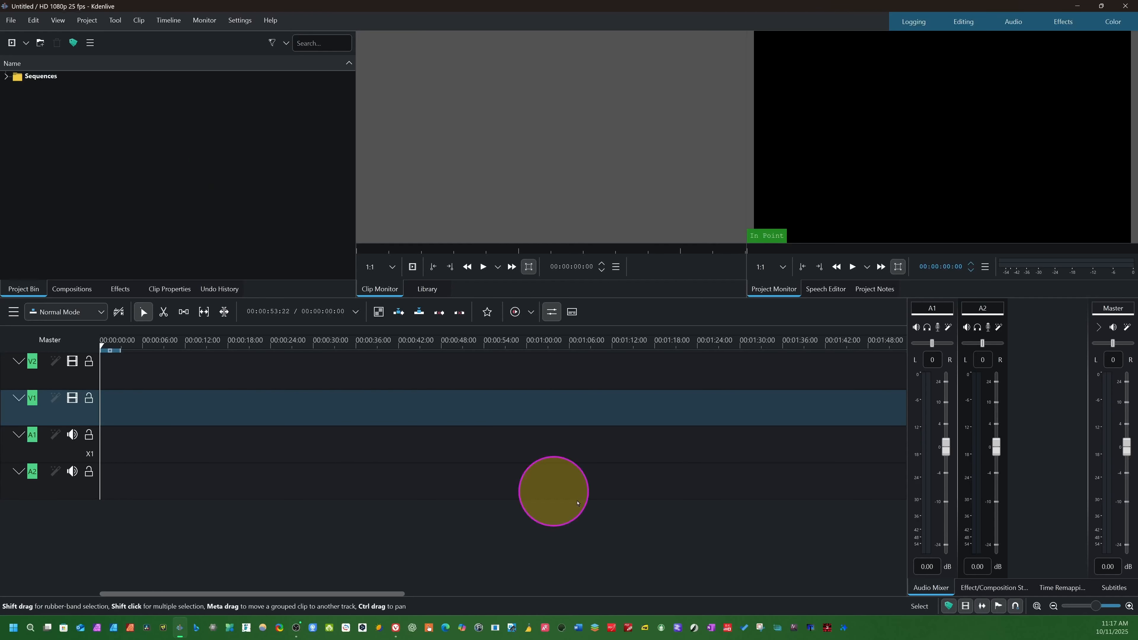
key(super+e)
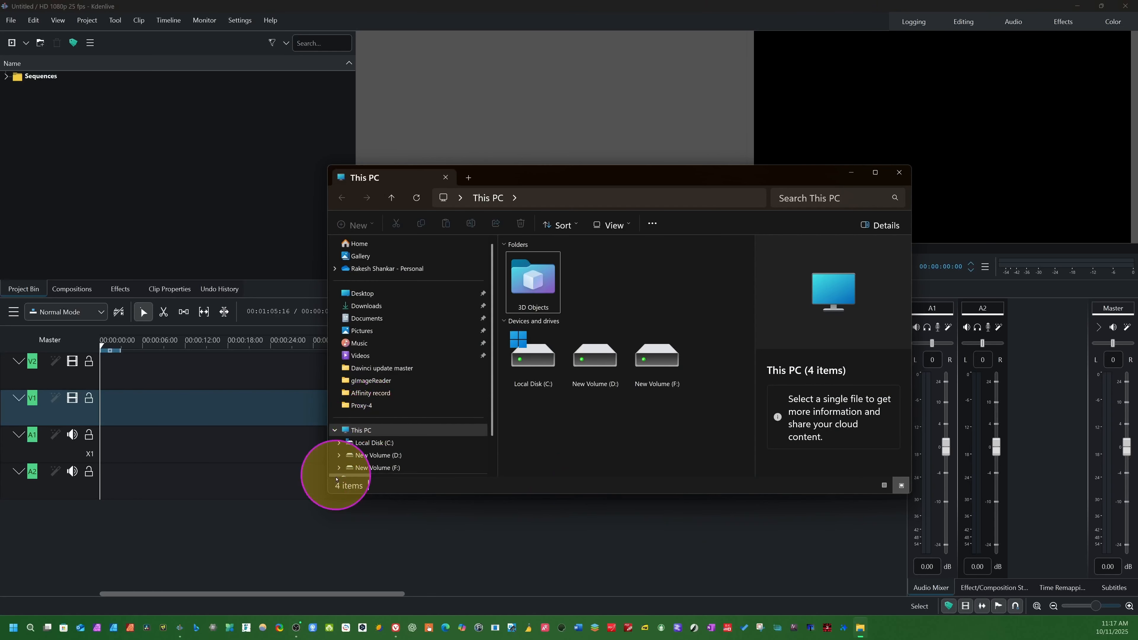
click(391, 470)
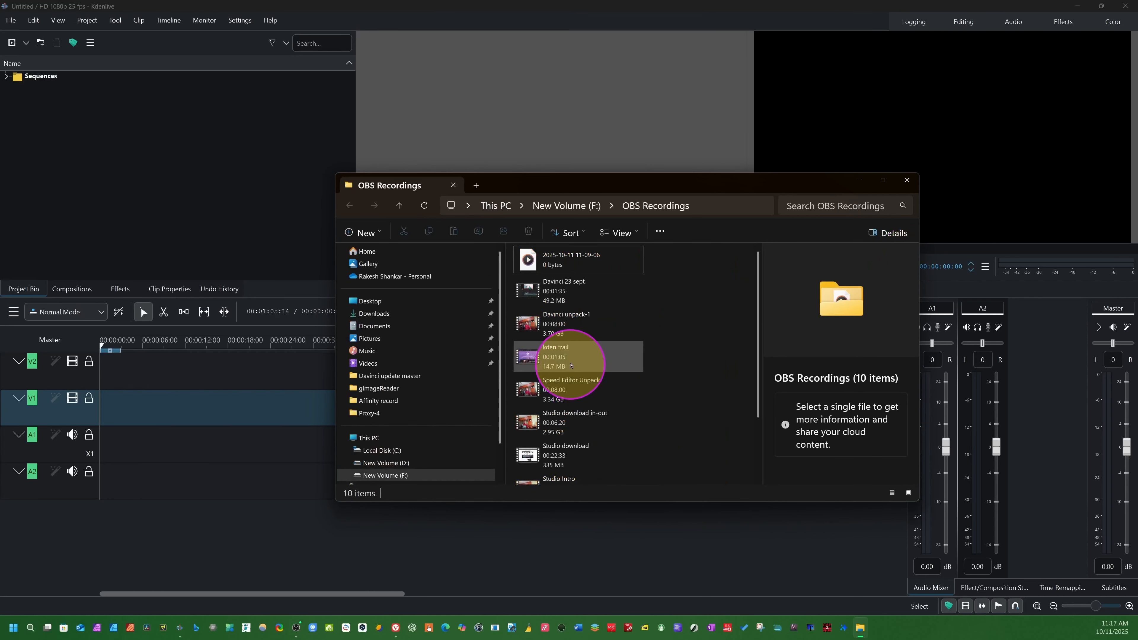
click(582, 361)
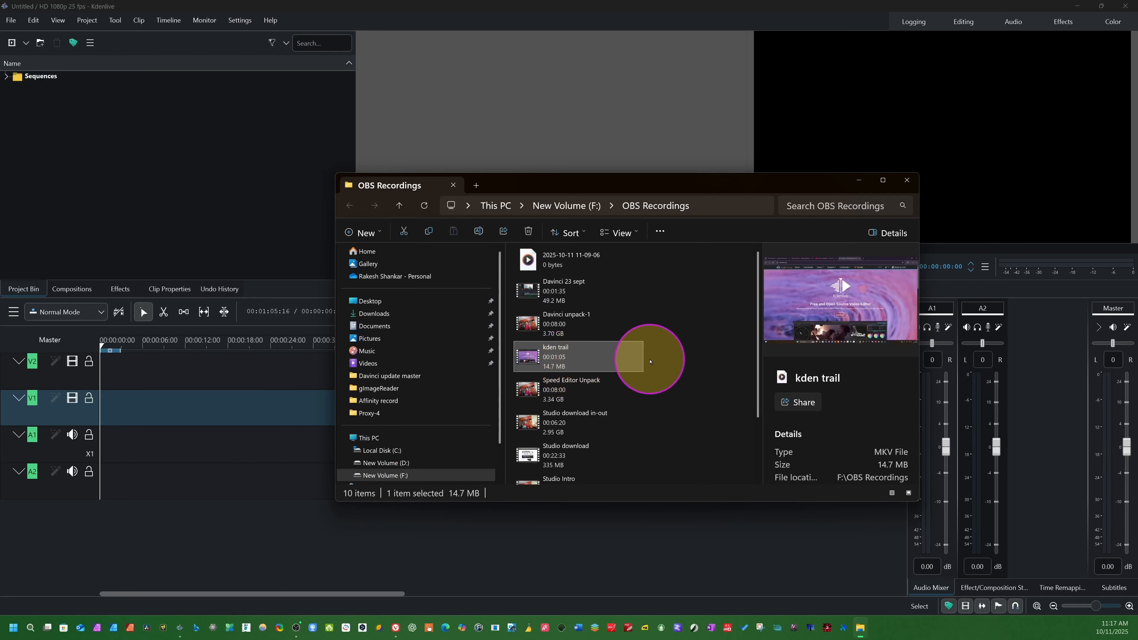
drag(672, 190, 812, 138)
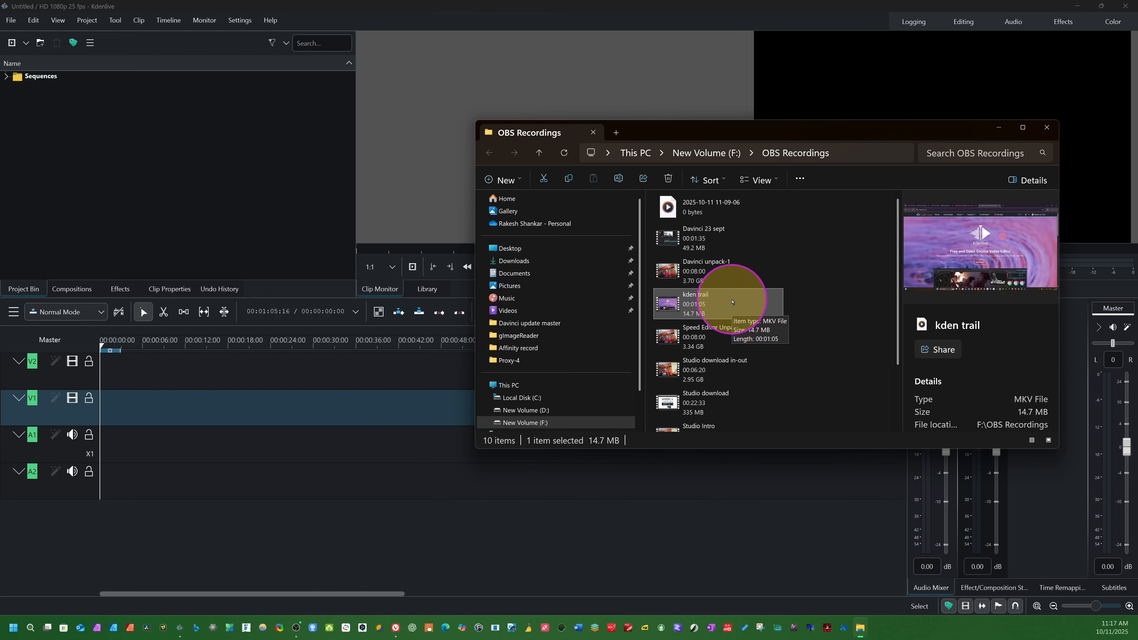
drag(735, 305, 119, 157)
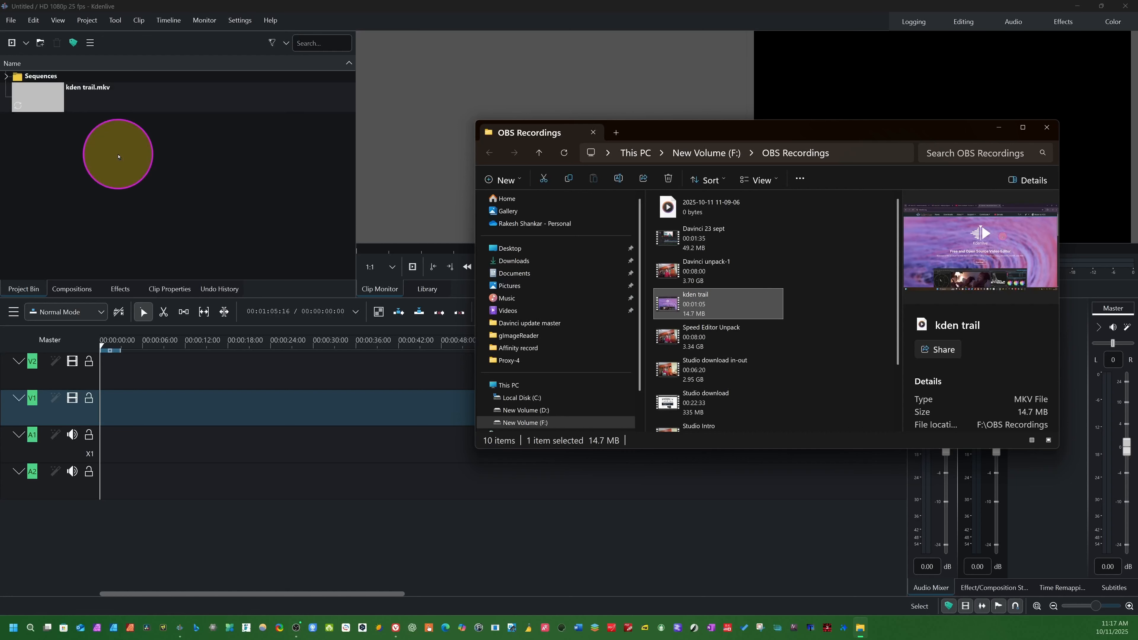
click(999, 127)
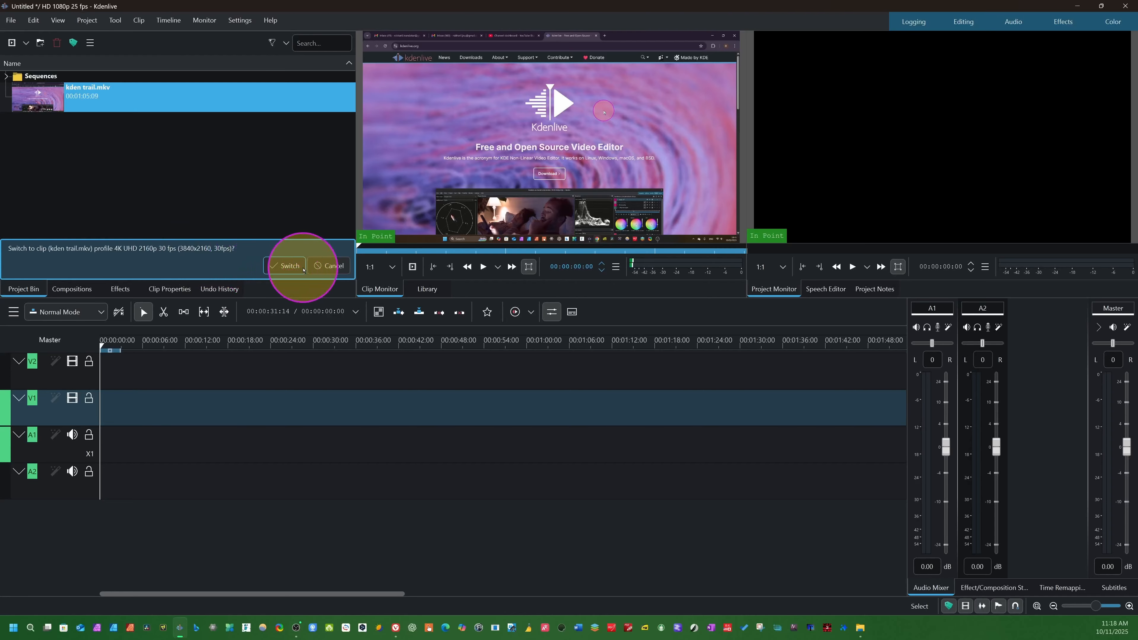
click(284, 266)
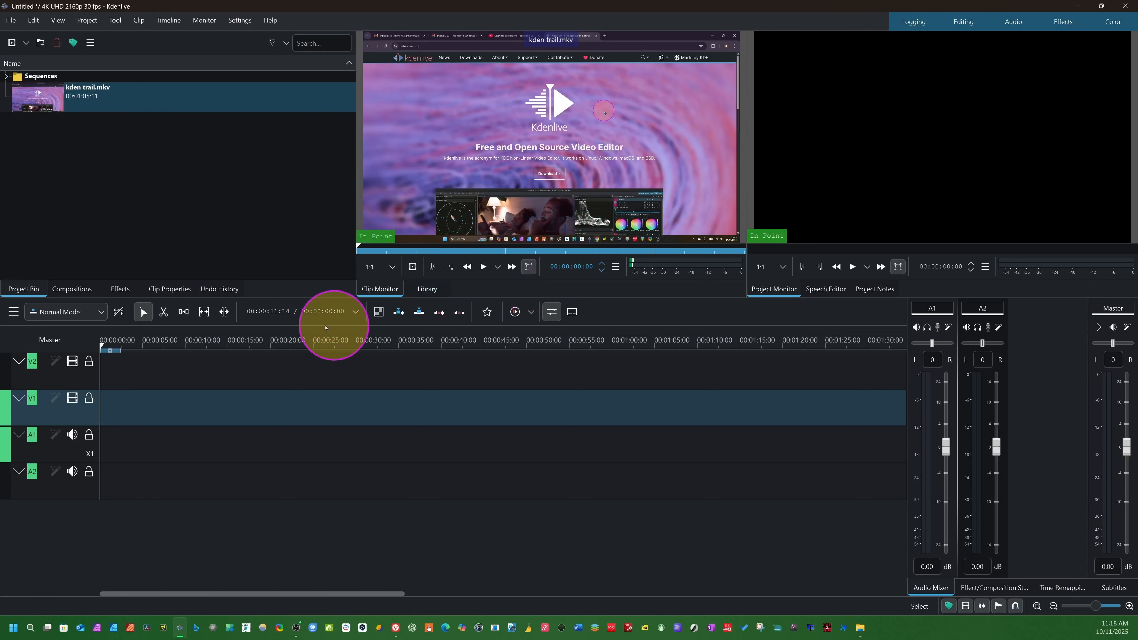
- Mark a zone of about 12 seconds in kden trail.mkv, from about 12 s to 24 s, in the clip monitor
click(181, 98)
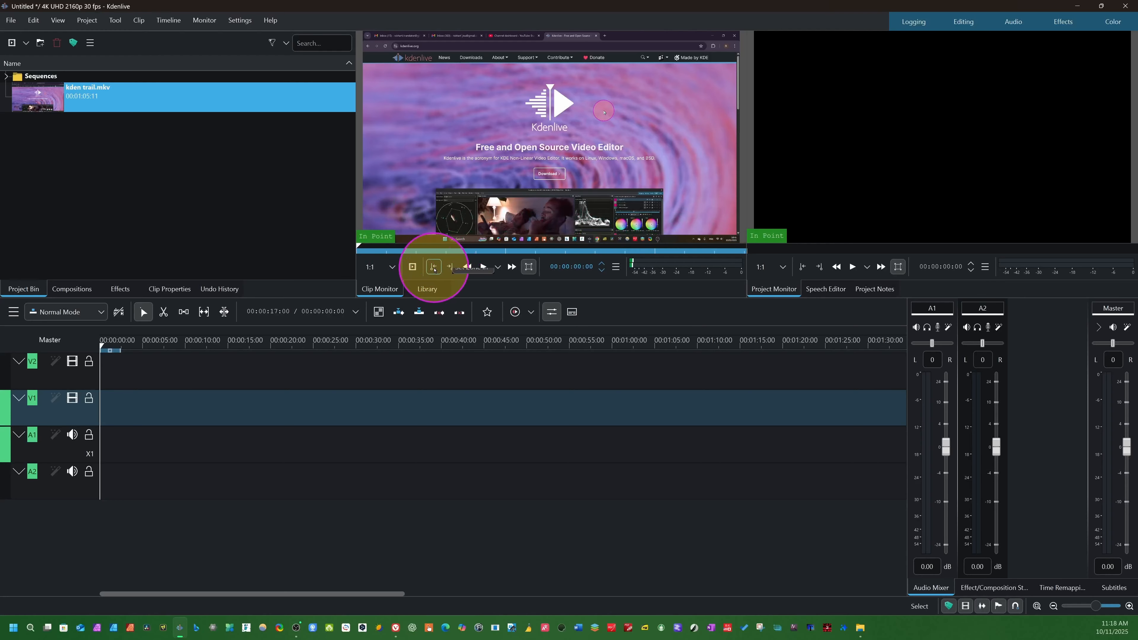
click(429, 250)
click(432, 270)
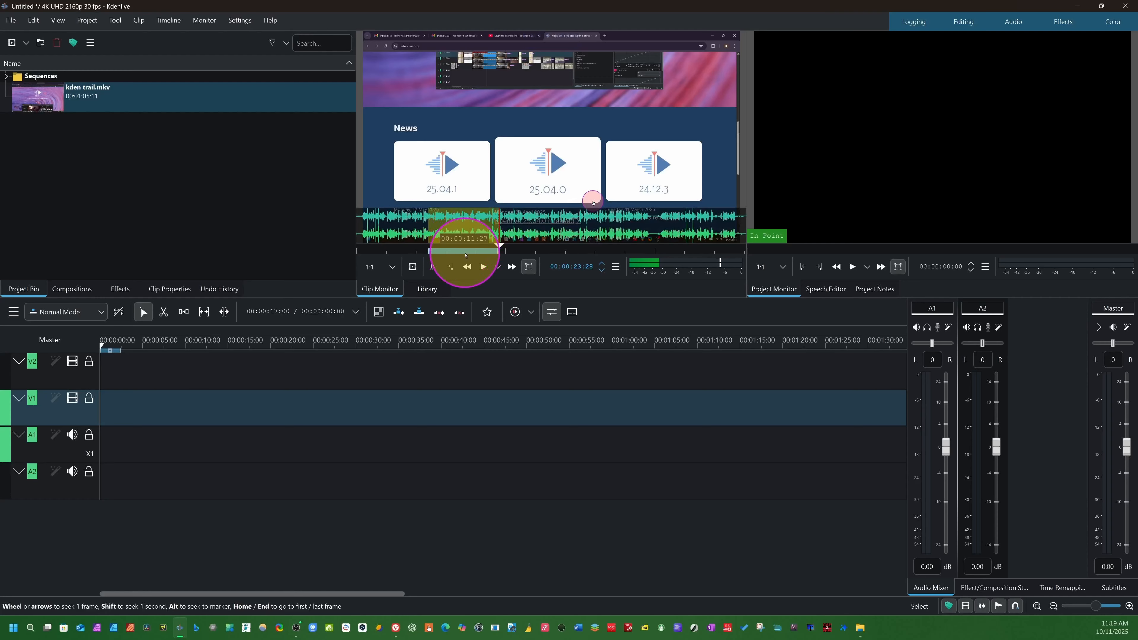
- Preview the marked zone of kden trail.mkv and insert it at the start of tracks V1 and A1
click(429, 242)
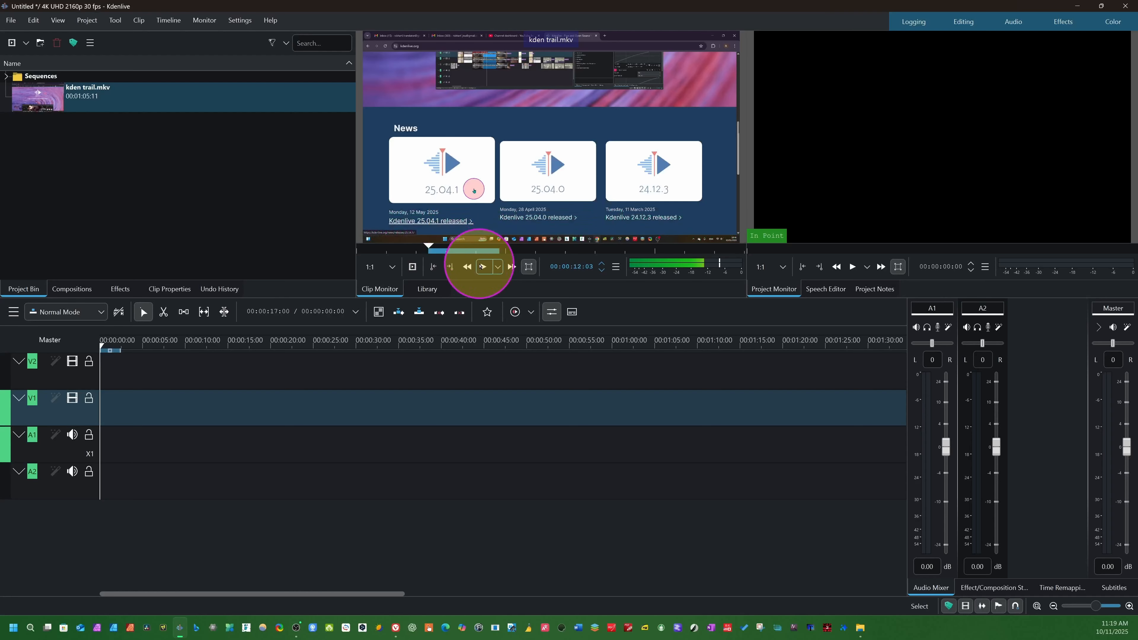
click(483, 267)
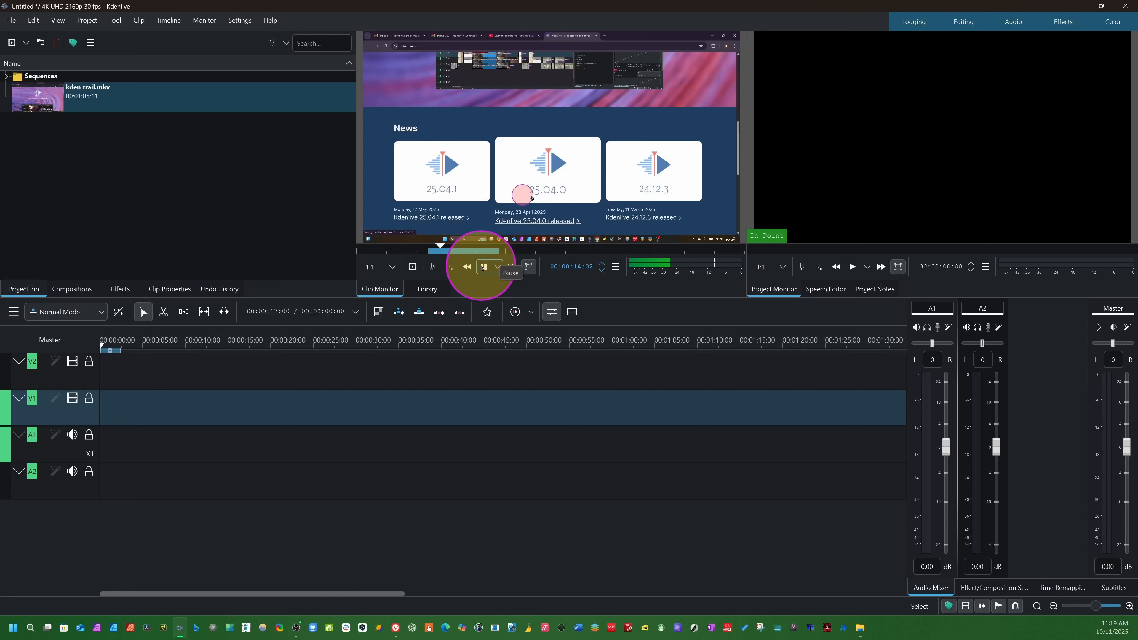
drag(525, 249, 467, 238)
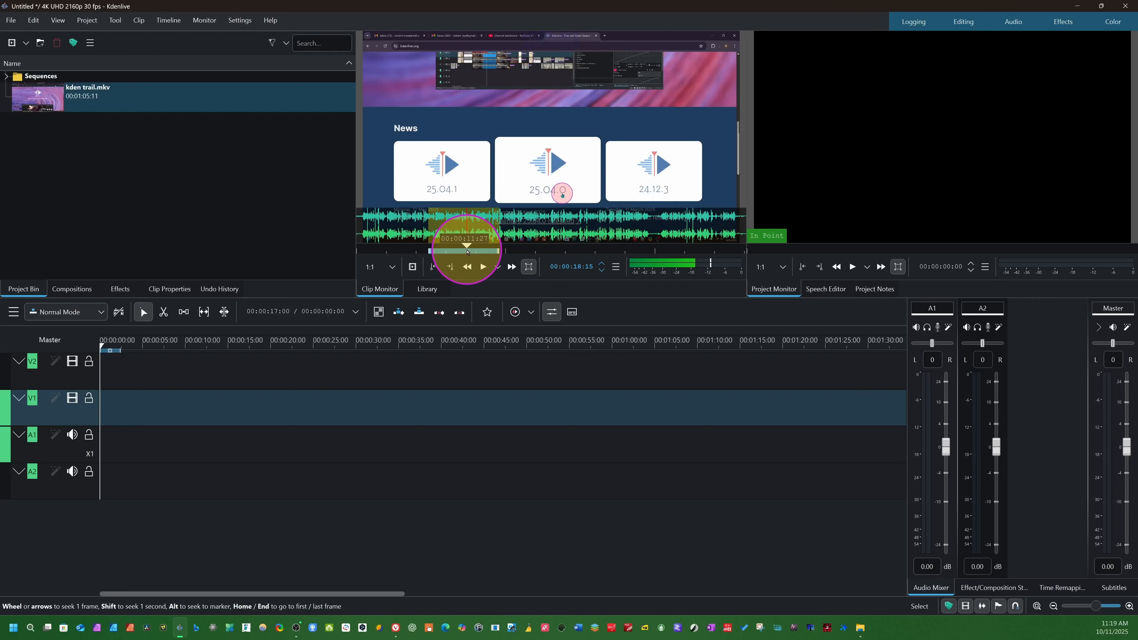
key(v)
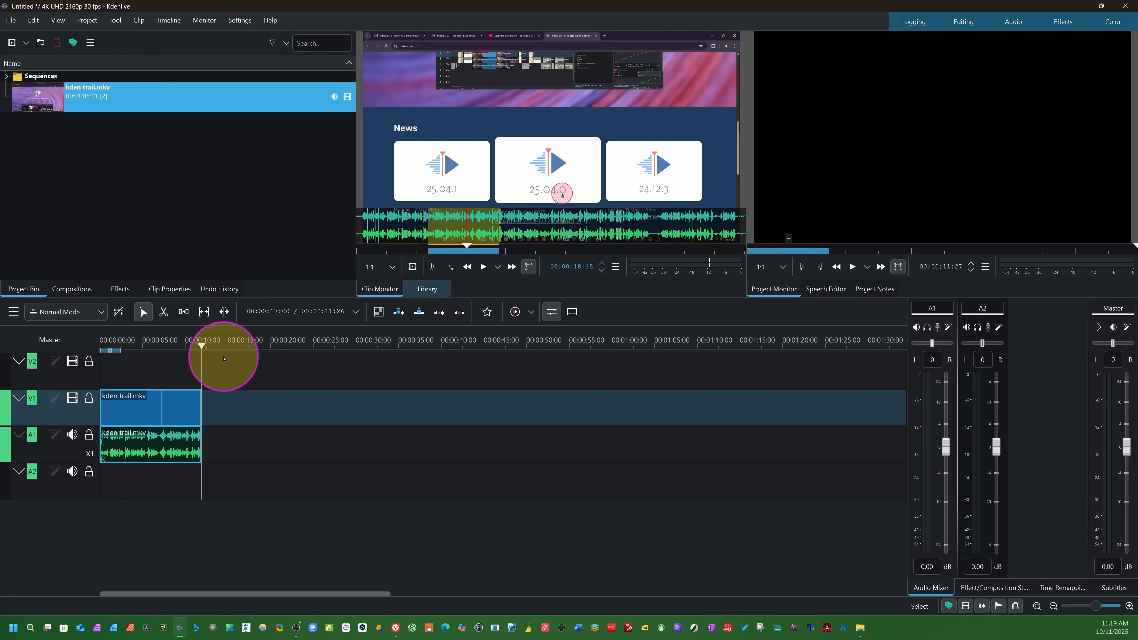
- Play and scrub through the inserted kden trail.mkv segment on the timeline to review it
drag(202, 352, 174, 379)
key(space)
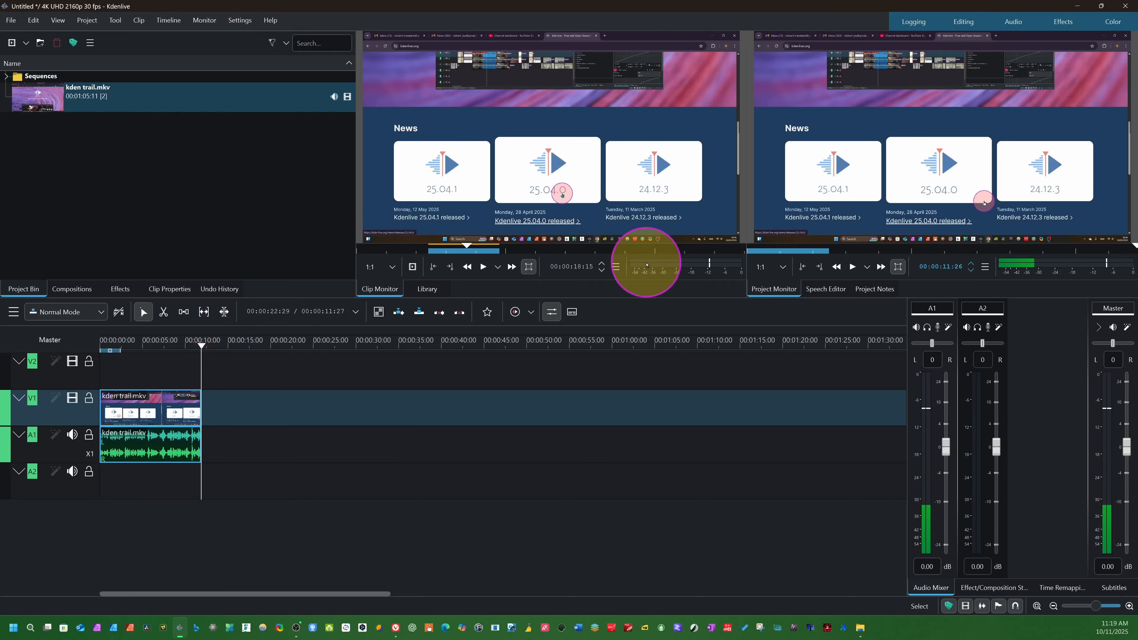
drag(198, 354, 121, 351)
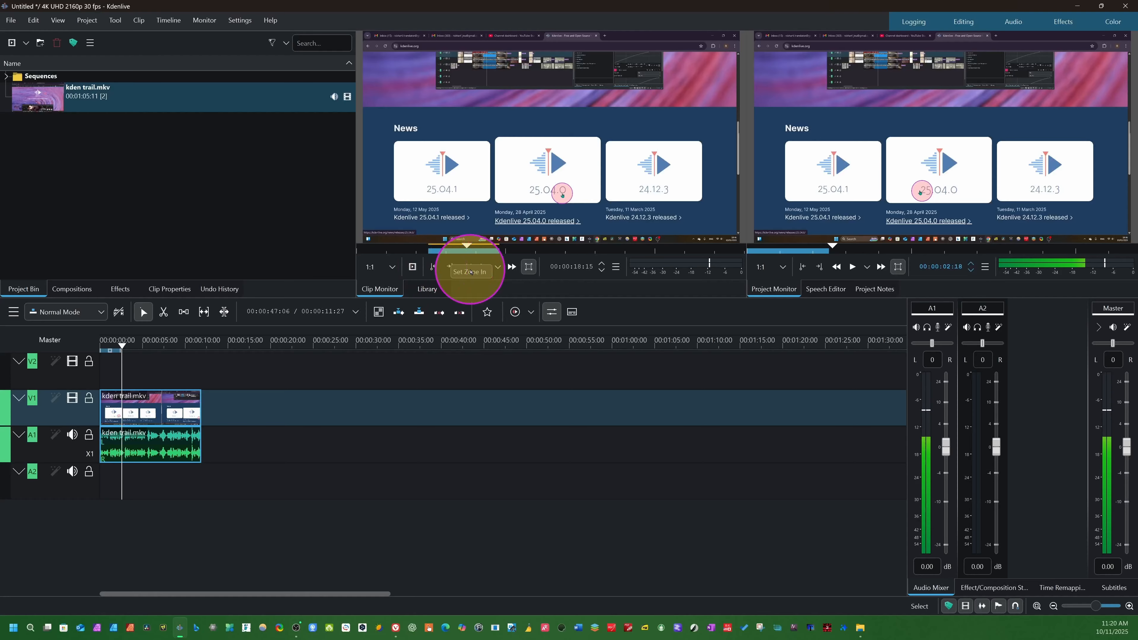
click(450, 266)
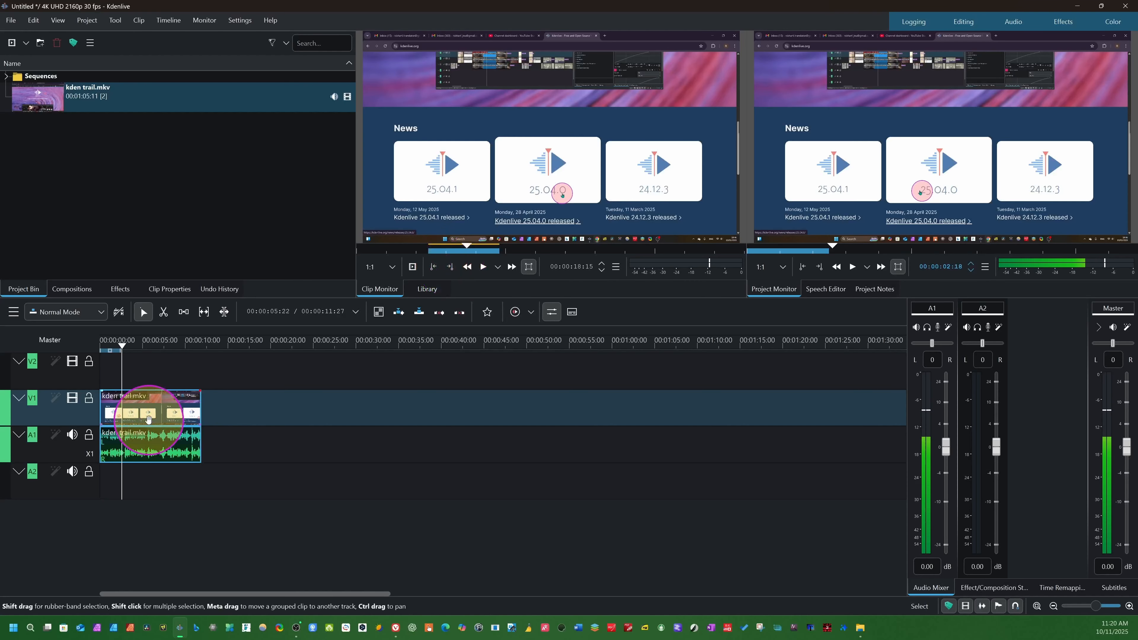
click(473, 276)
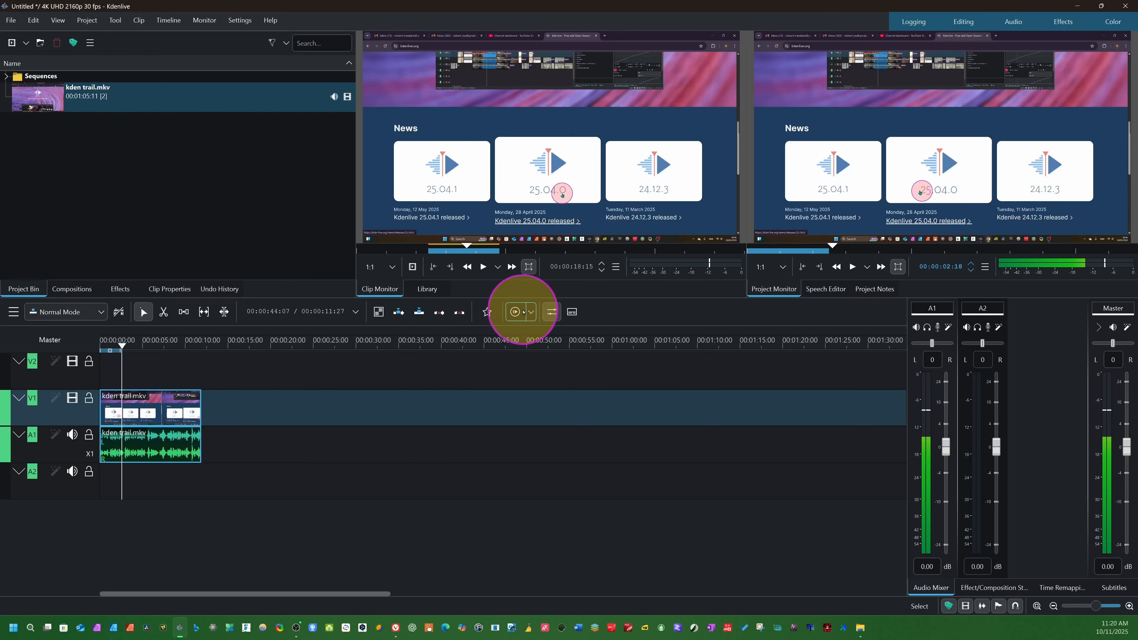
- Set the monitor preview resolution to 270p, comparing its image quality with 1:1
click(392, 267)
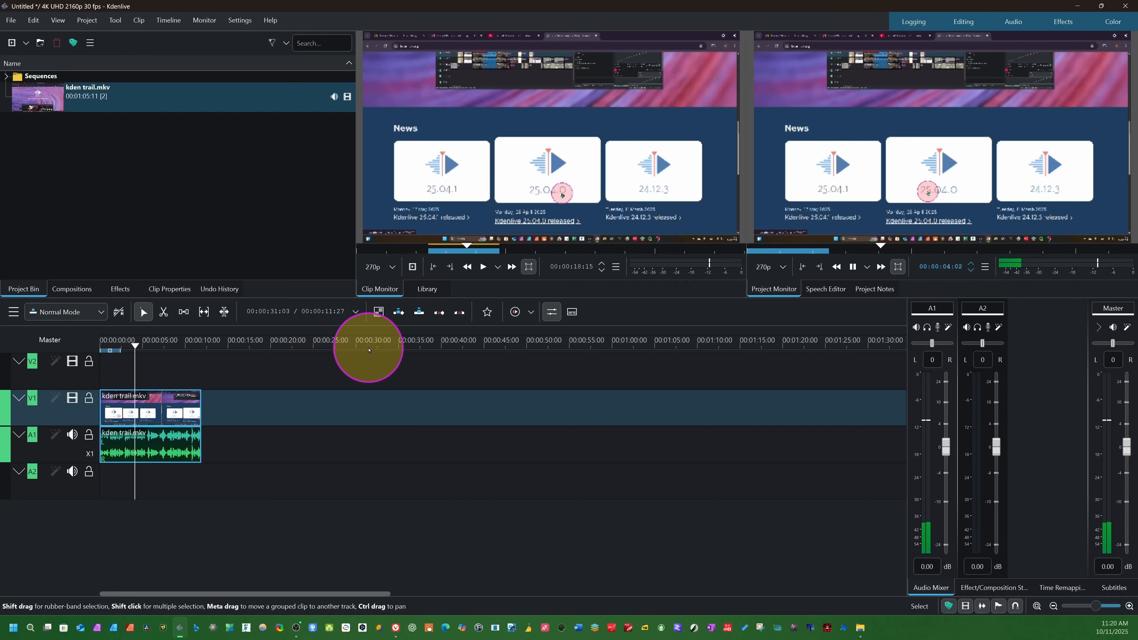
click(396, 274)
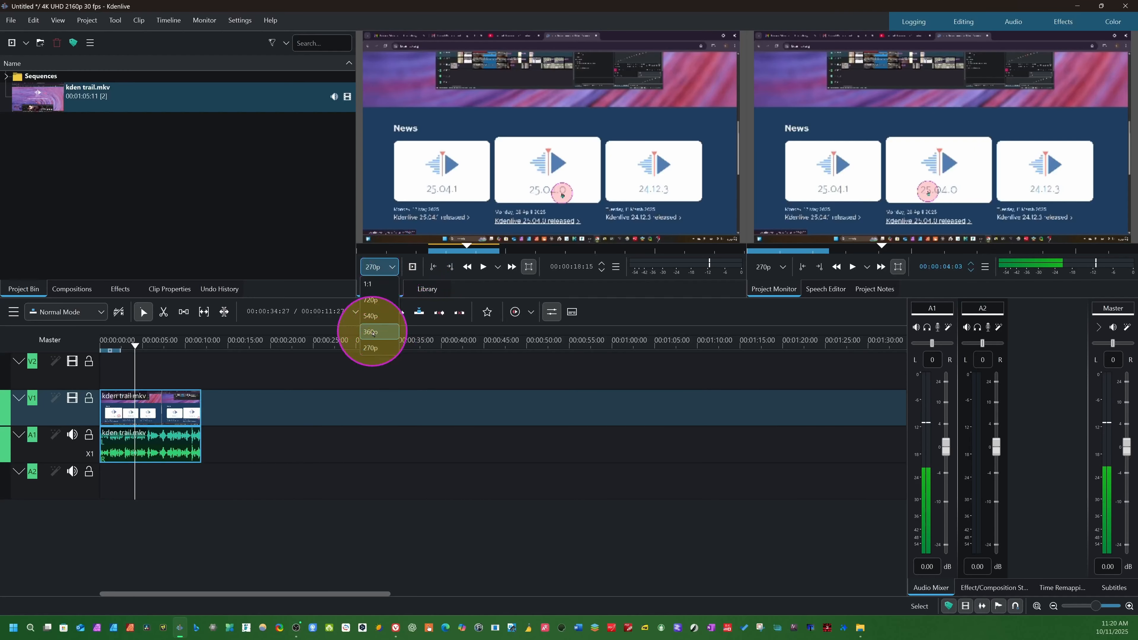
click(368, 284)
click(396, 270)
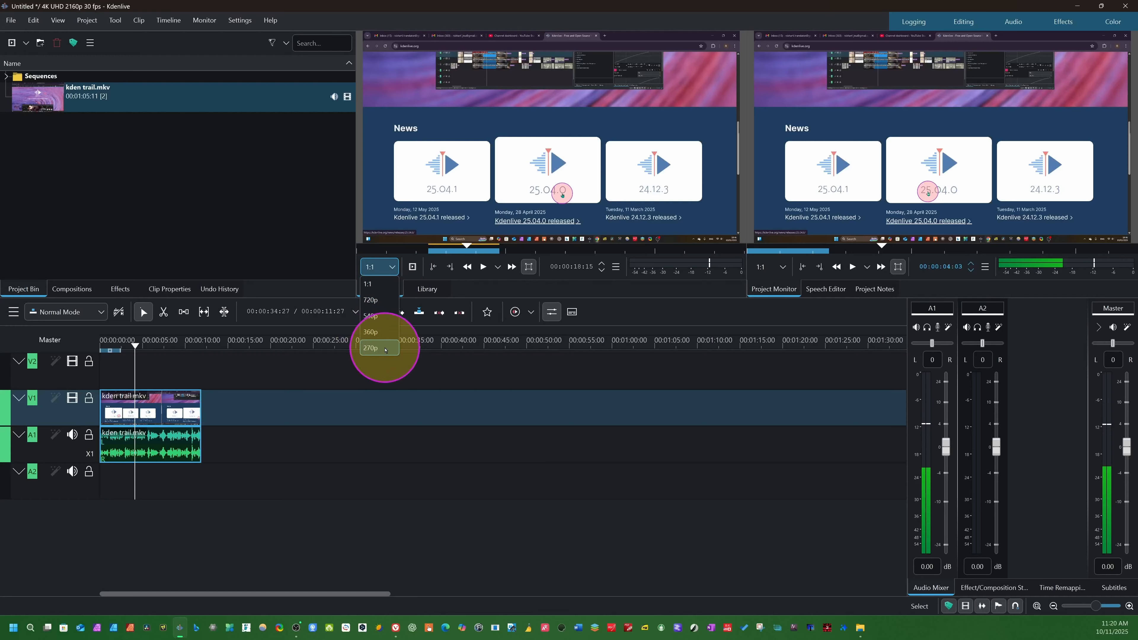
click(385, 349)
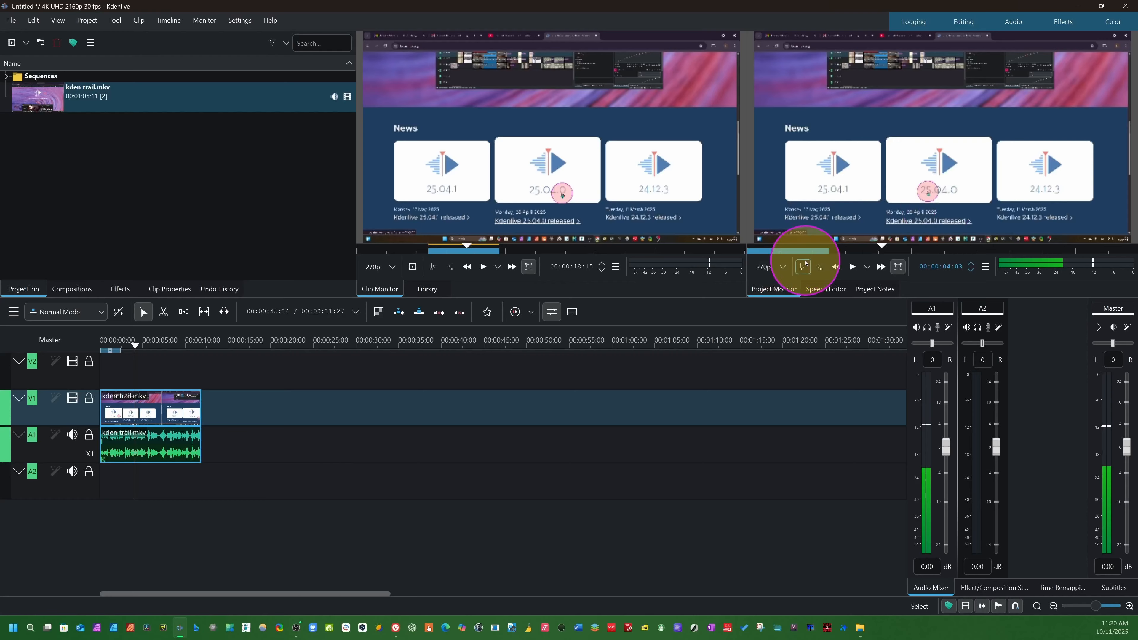
click(770, 267)
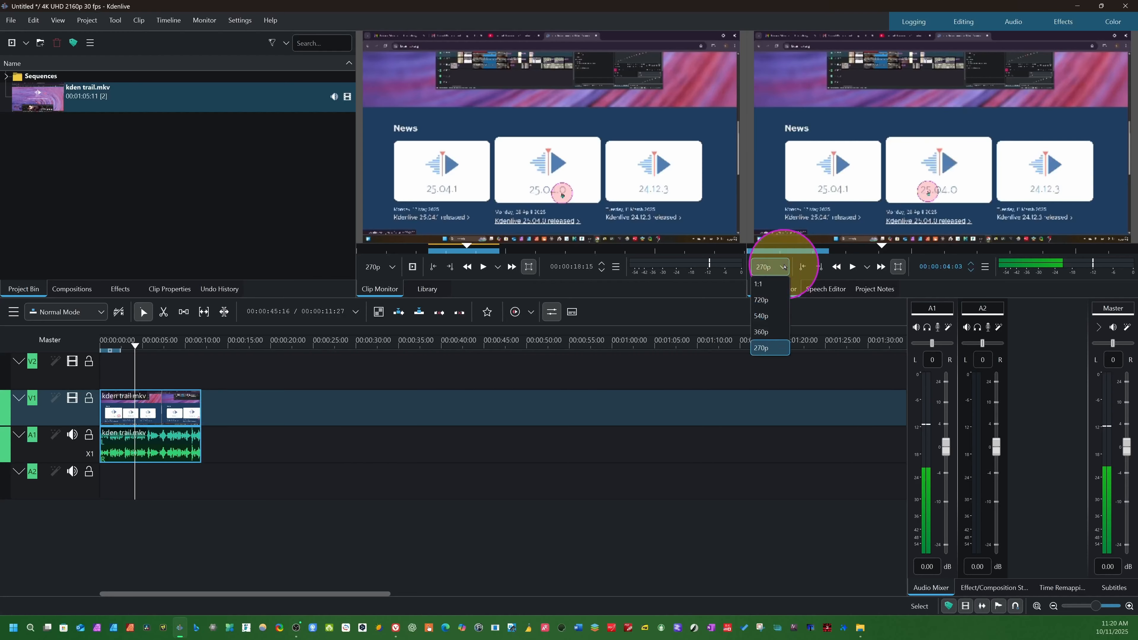
click(760, 347)
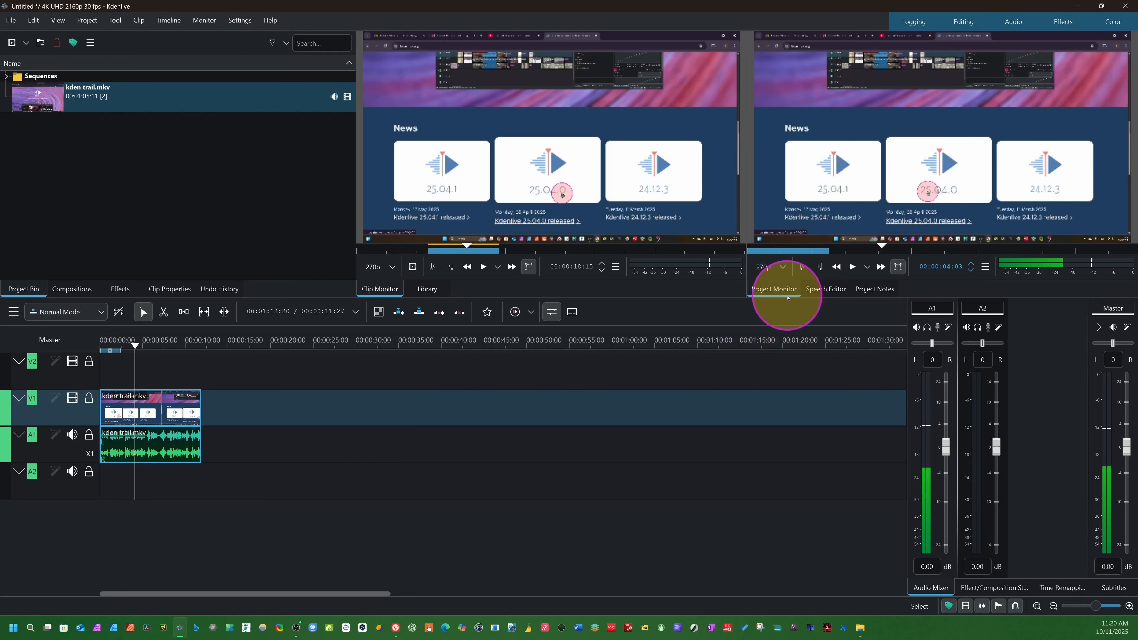
- Undo the zone insertion to empty the timeline and select kden trail.mkv in the project bin
key(ctrl+z)
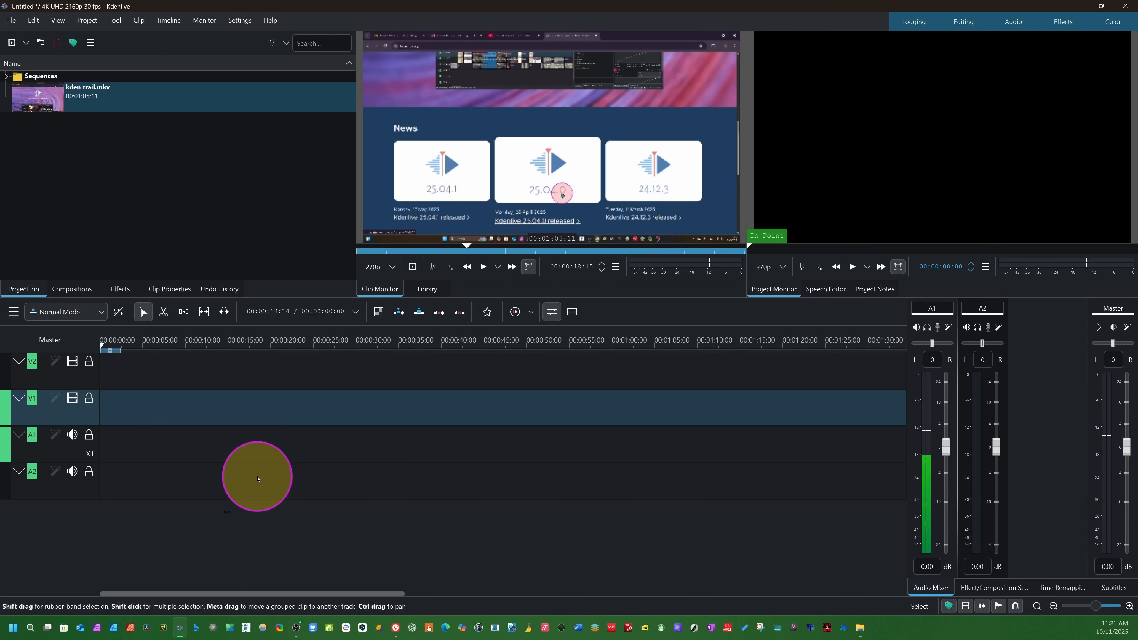
click(139, 99)
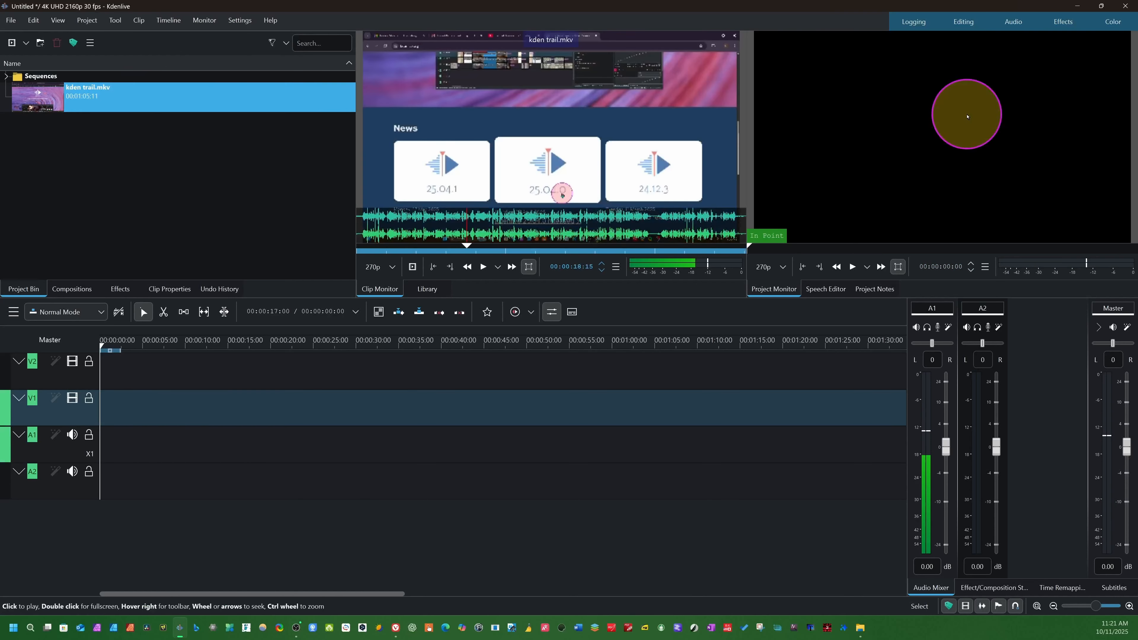
- Place the whole kden trail.mkv clip at the start of tracks V1 and A1
click(115, 109)
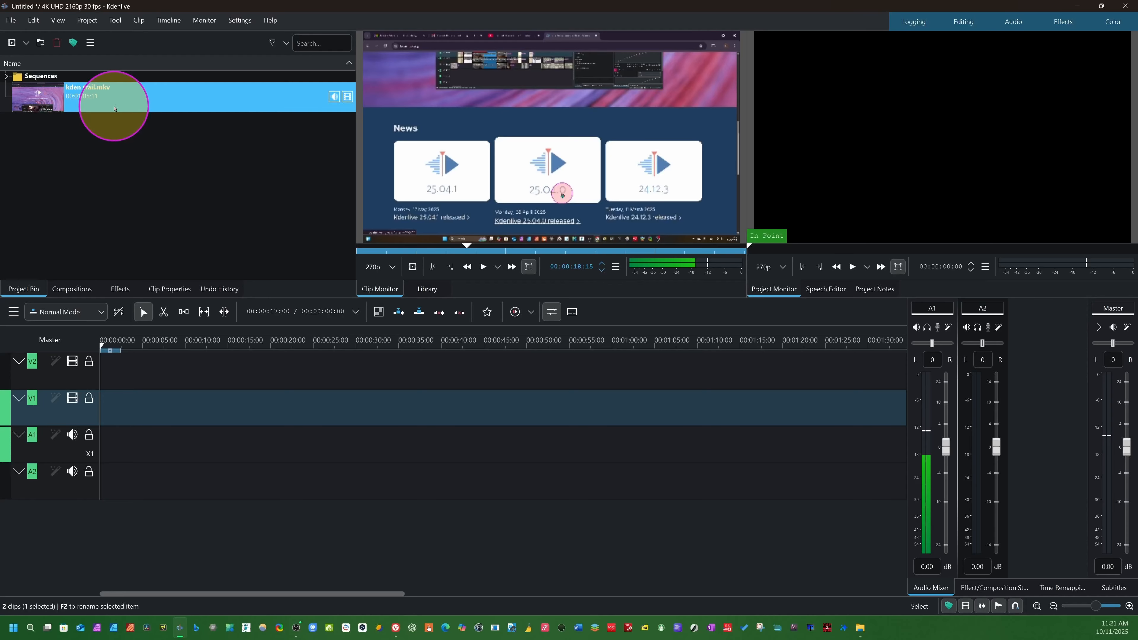
mouse_move(115, 108)
mouse_down()
mouse_move(170, 412)
mouse_move(148, 448)
mouse_move(77, 432)
mouse_move(115, 400)
mouse_move(92, 417)
mouse_up()
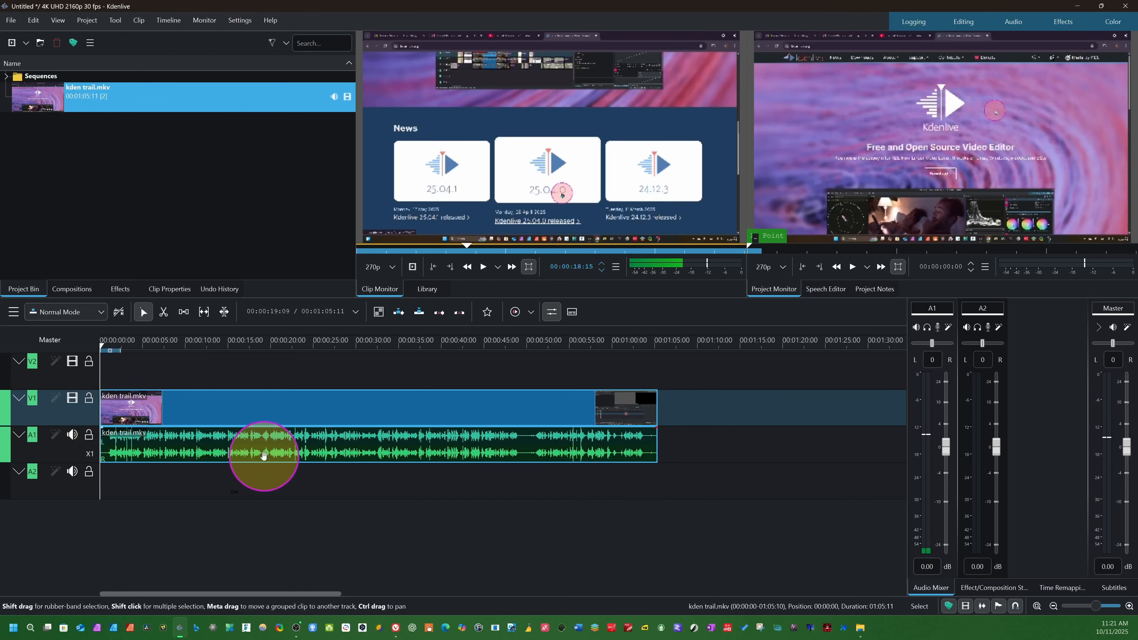
key(ctrl+z)
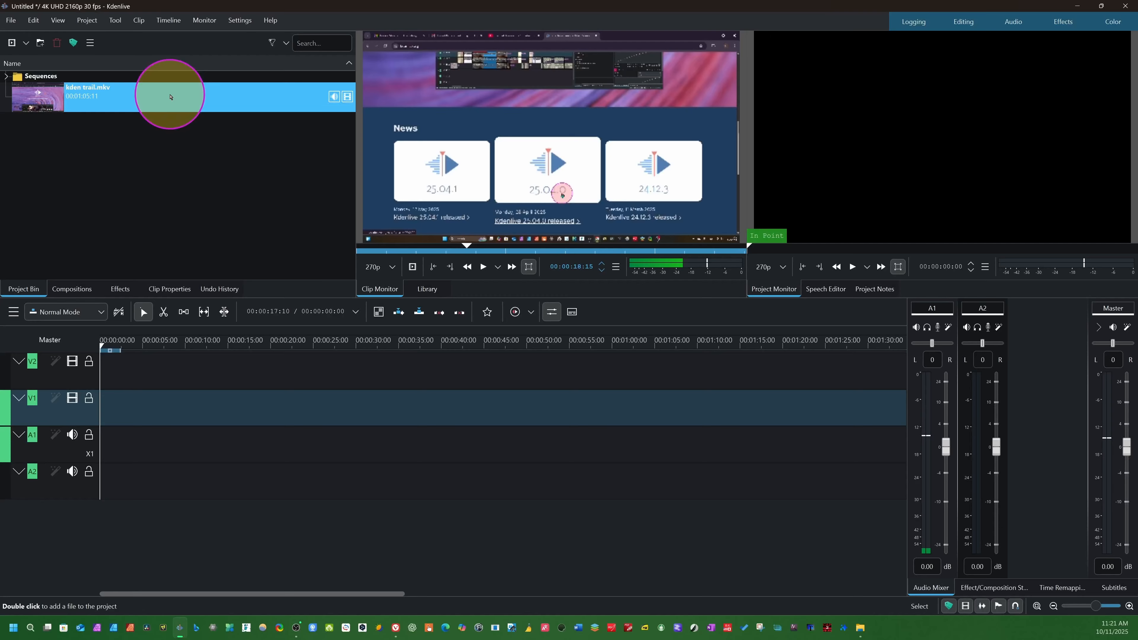
key(v)
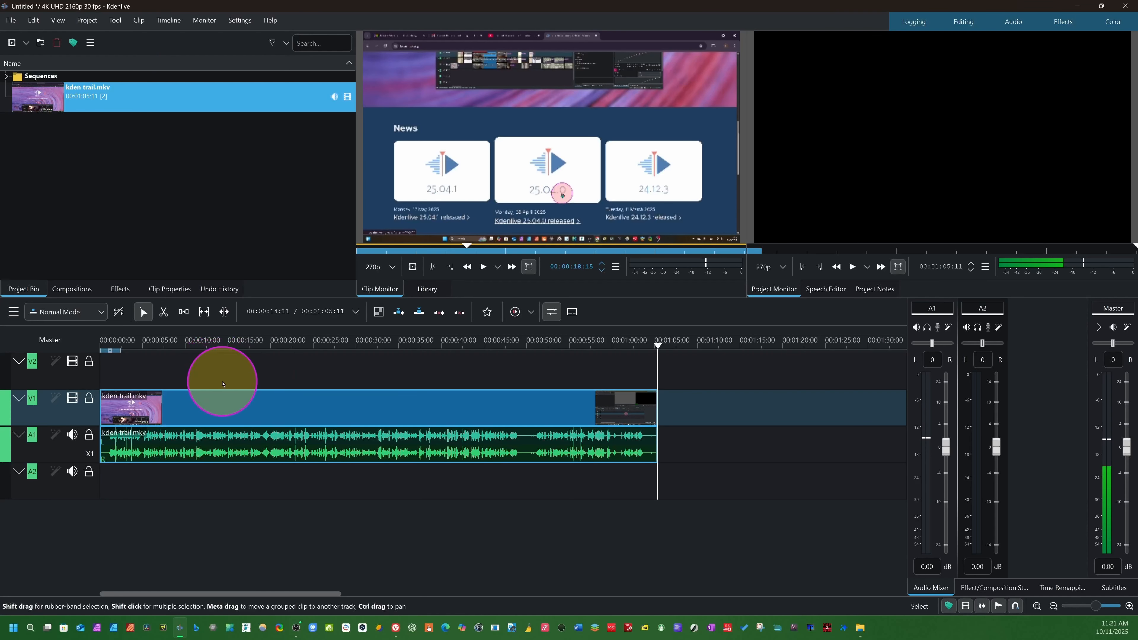
- Enlarge the timeline scale and move the playhead to about 00:00:01:02, just before the first audio peaks of the clip
drag(655, 356, 129, 430)
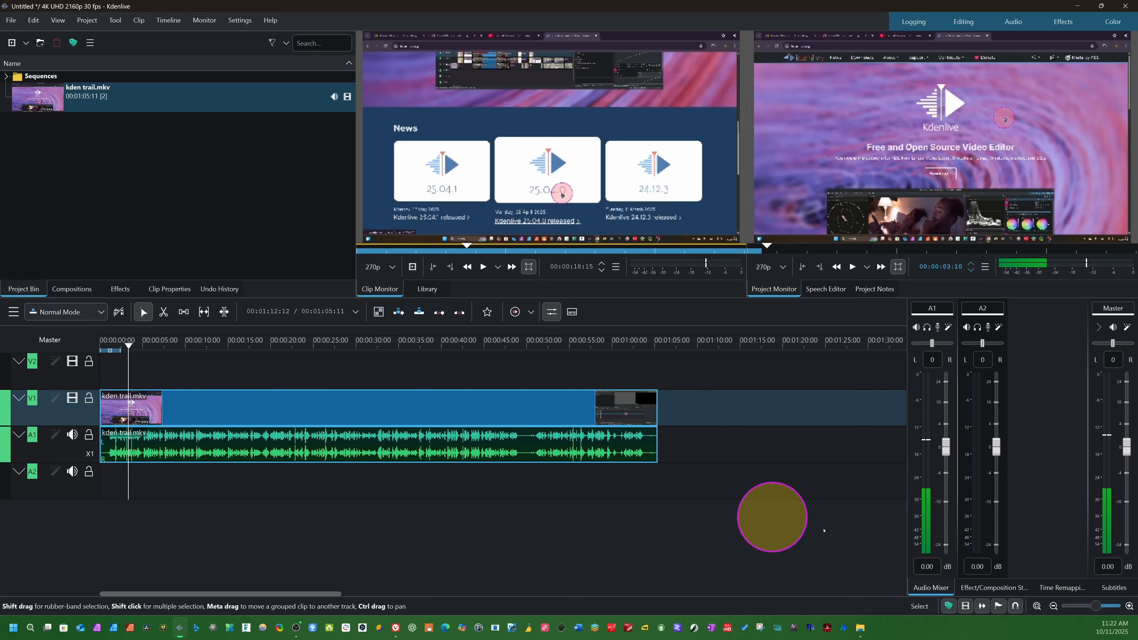
click(1128, 607)
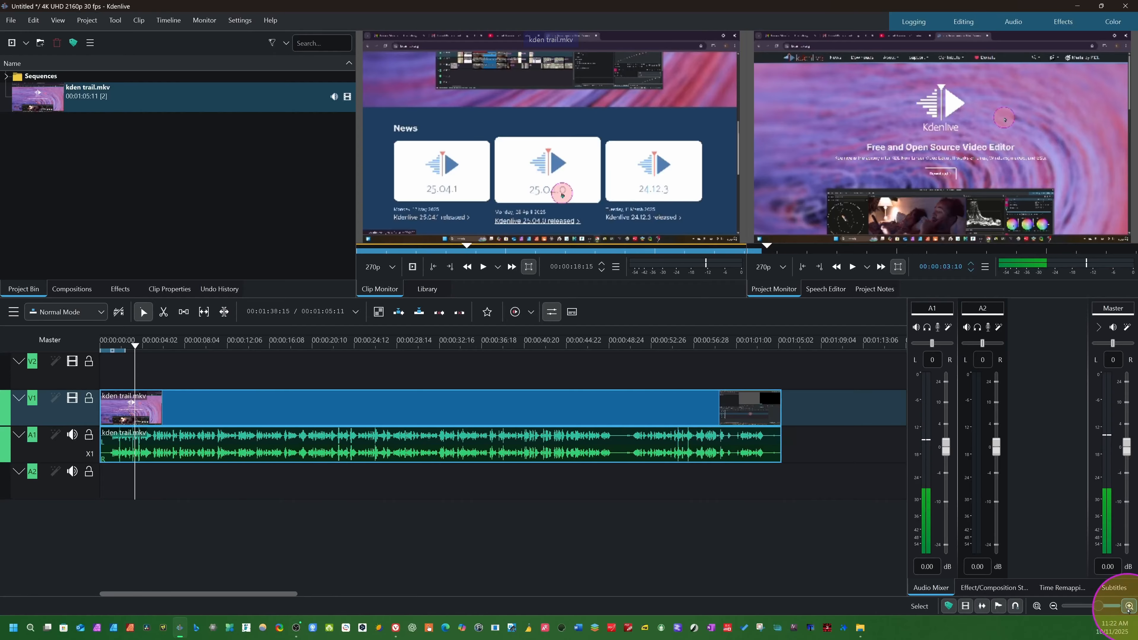
click(1128, 608)
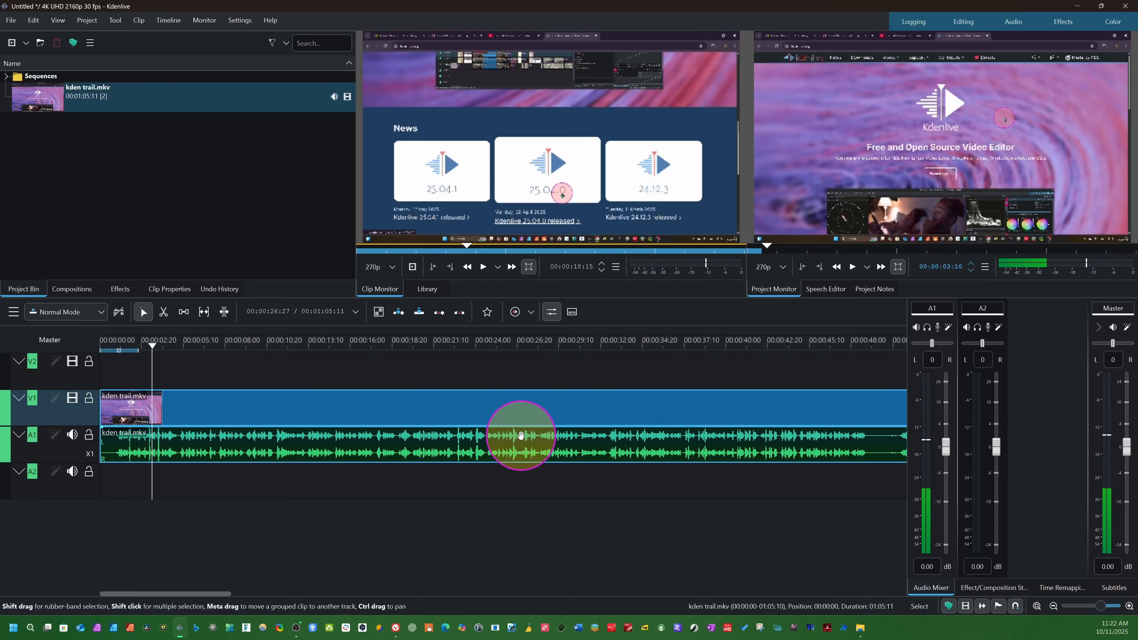
ctrl+scroll(521, 435, down, 3)
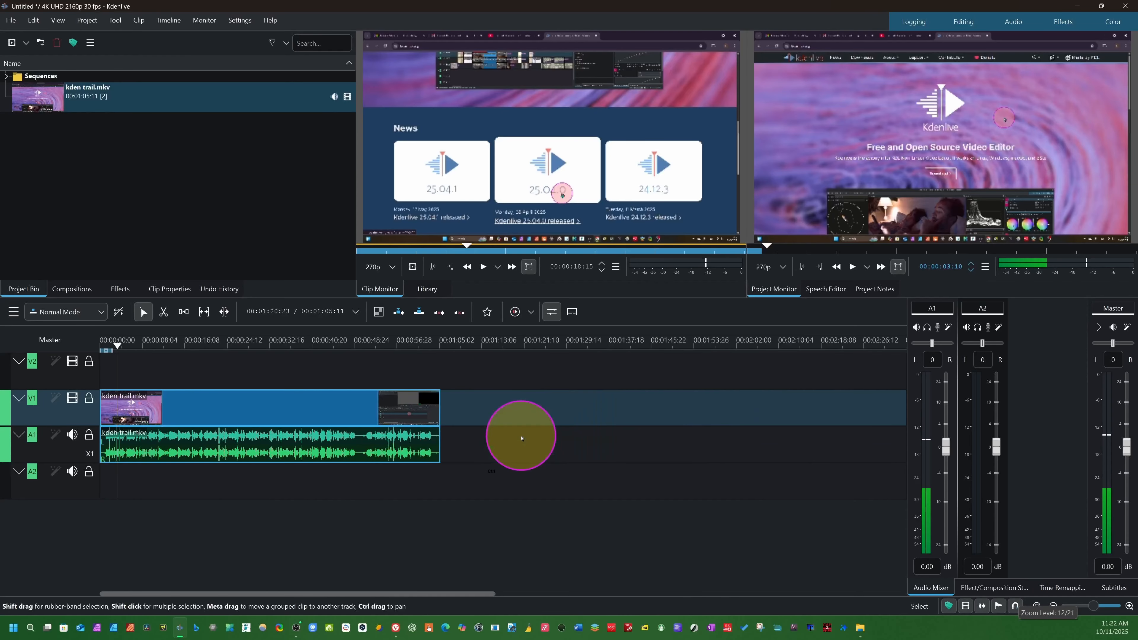
ctrl+scroll(521, 438, up, 2)
ctrl+scroll(521, 434, down, 2)
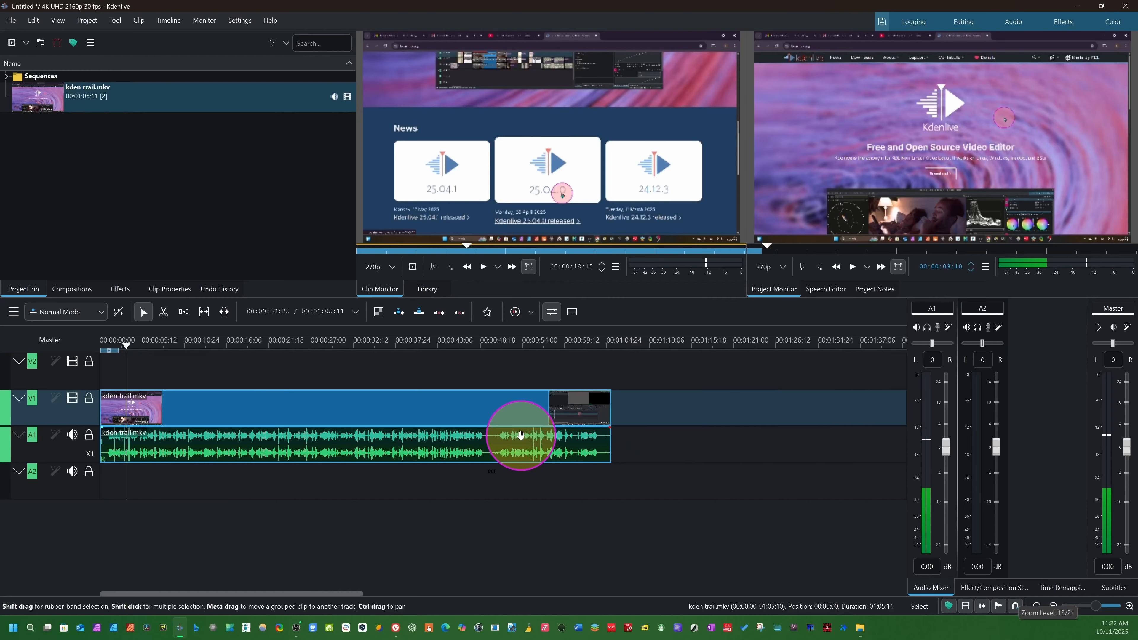
scroll(522, 438, up, 2)
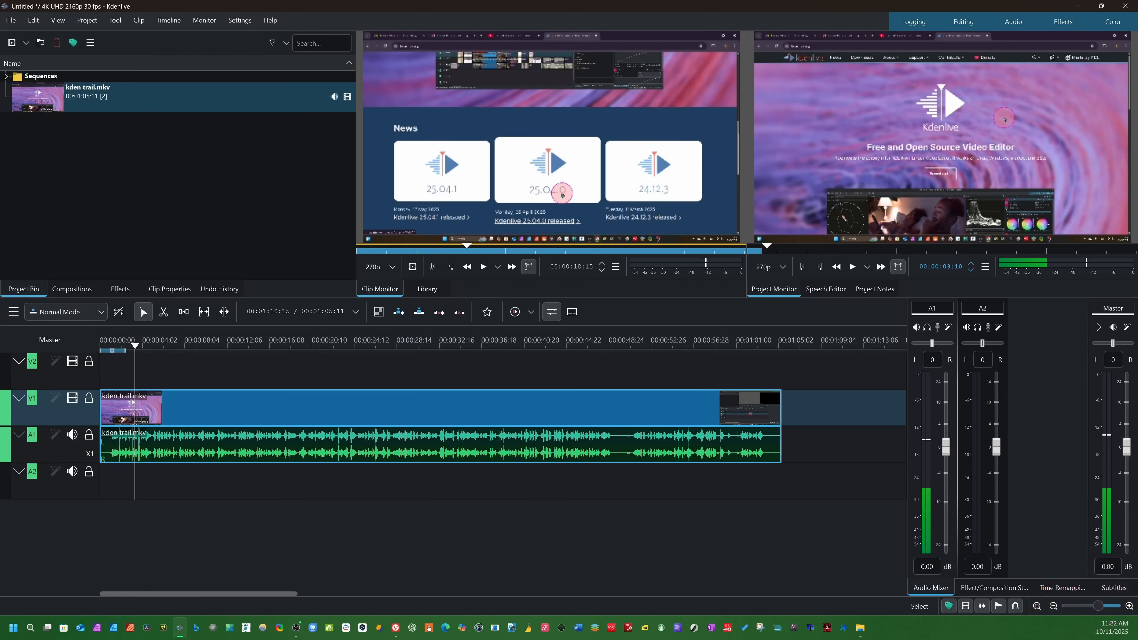
scroll(129, 499, up, 3)
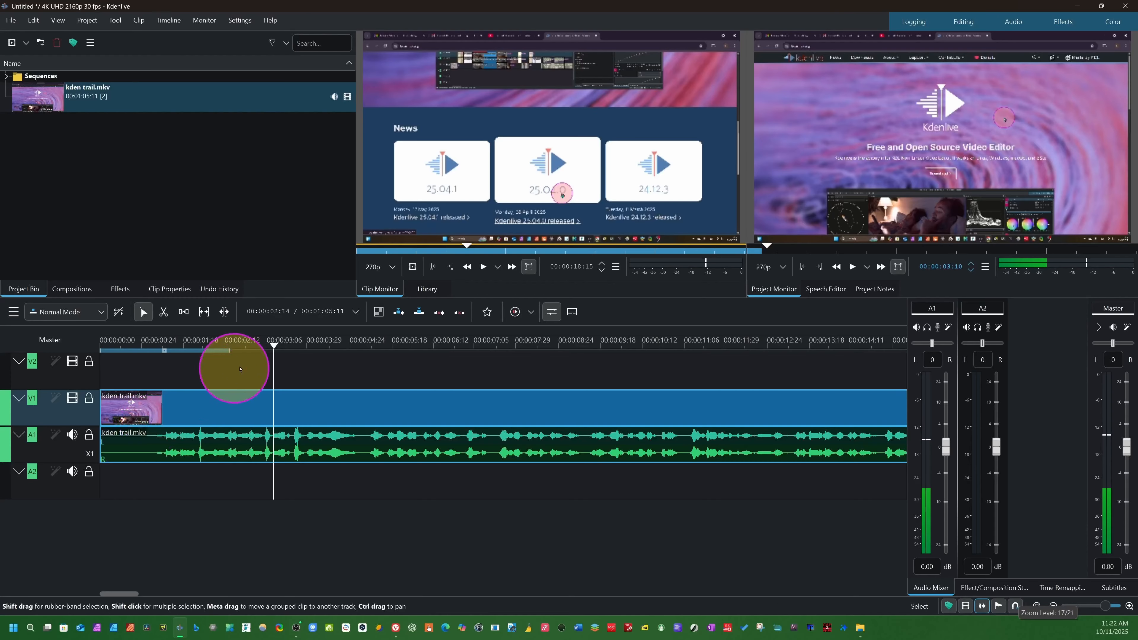
click(266, 357)
drag(259, 357, 126, 454)
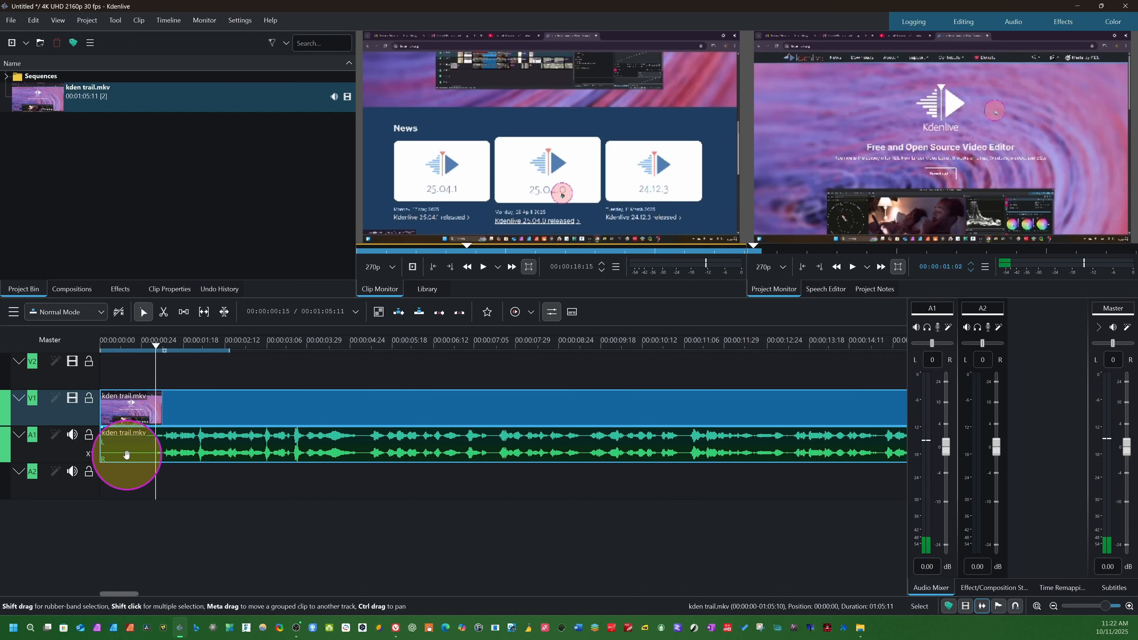
- Try out the Razor tool by cutting the clip on V1 and A1 at various points along its opening seconds
key(x)
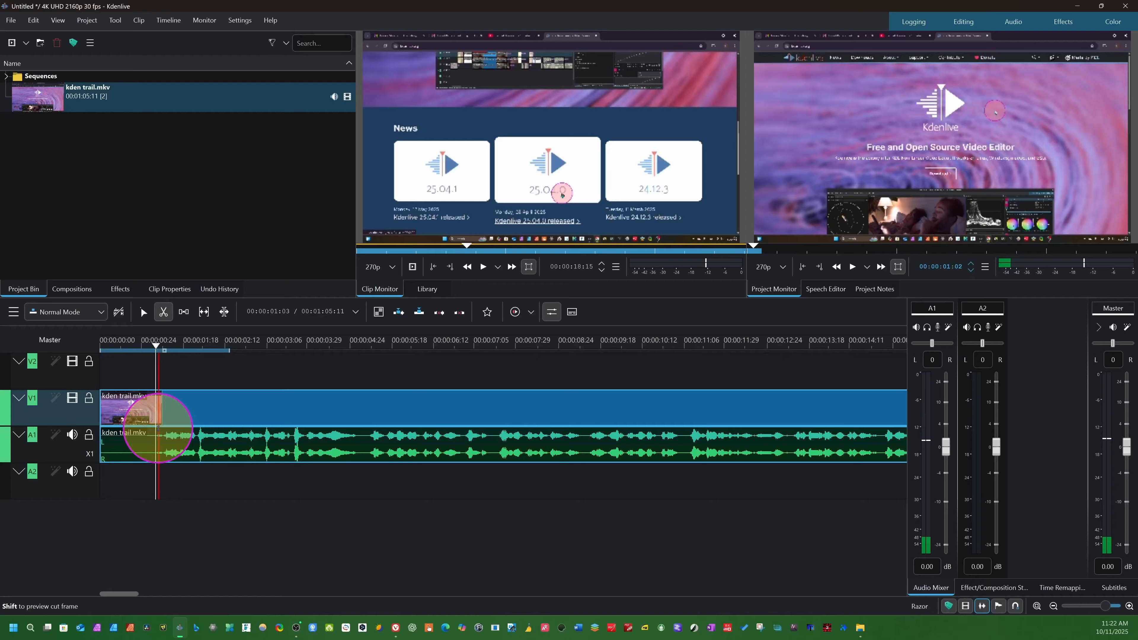
click(161, 451)
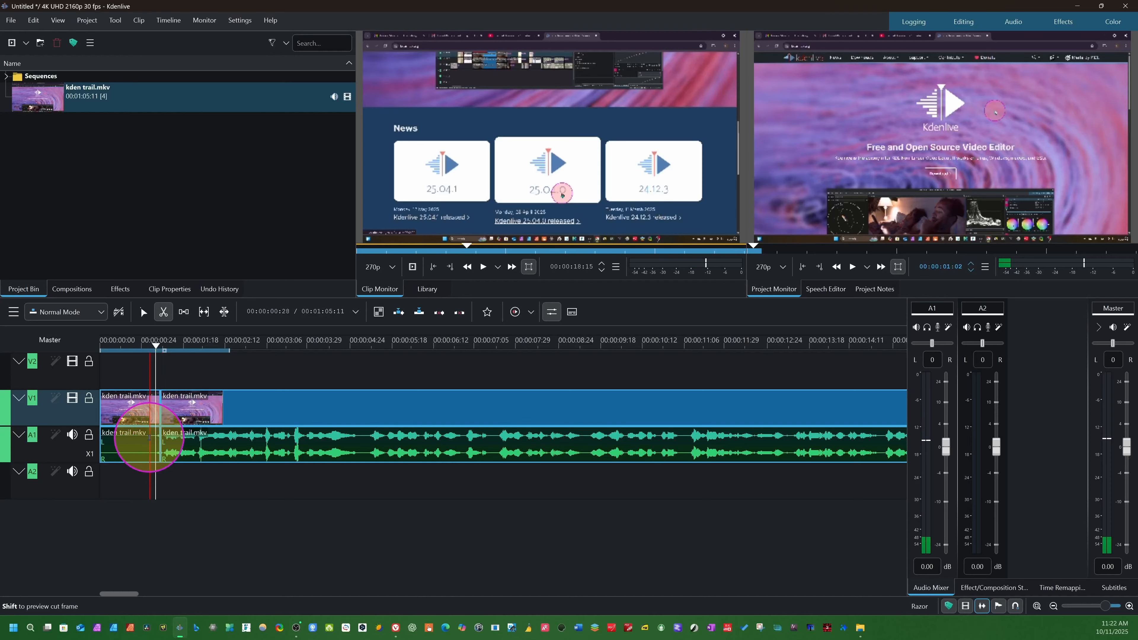
click(136, 446)
click(116, 446)
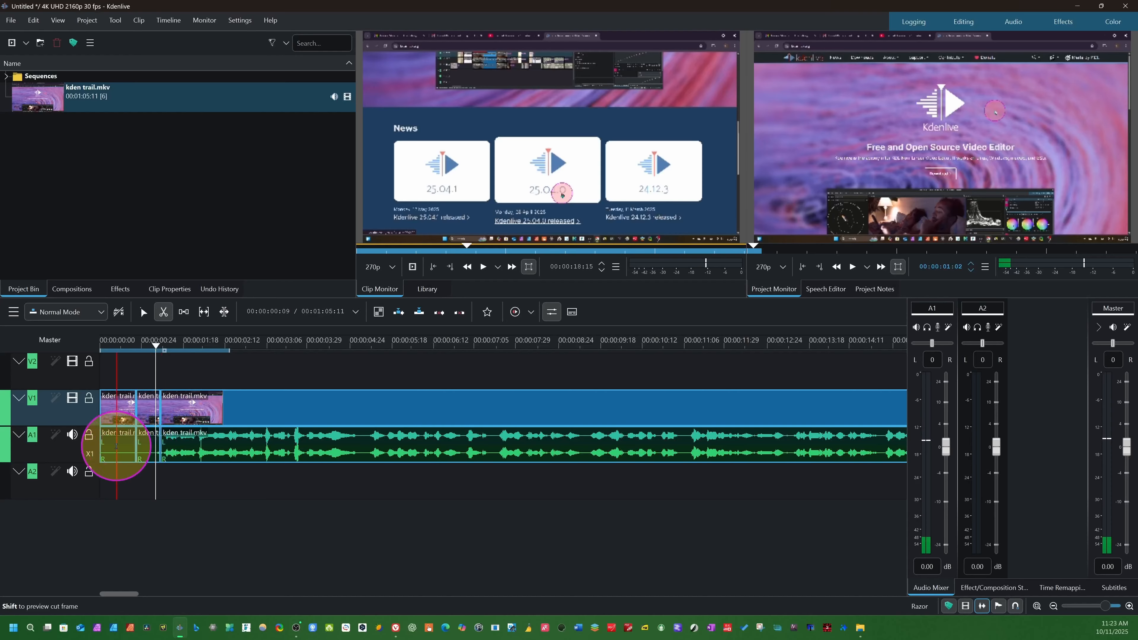
click(352, 474)
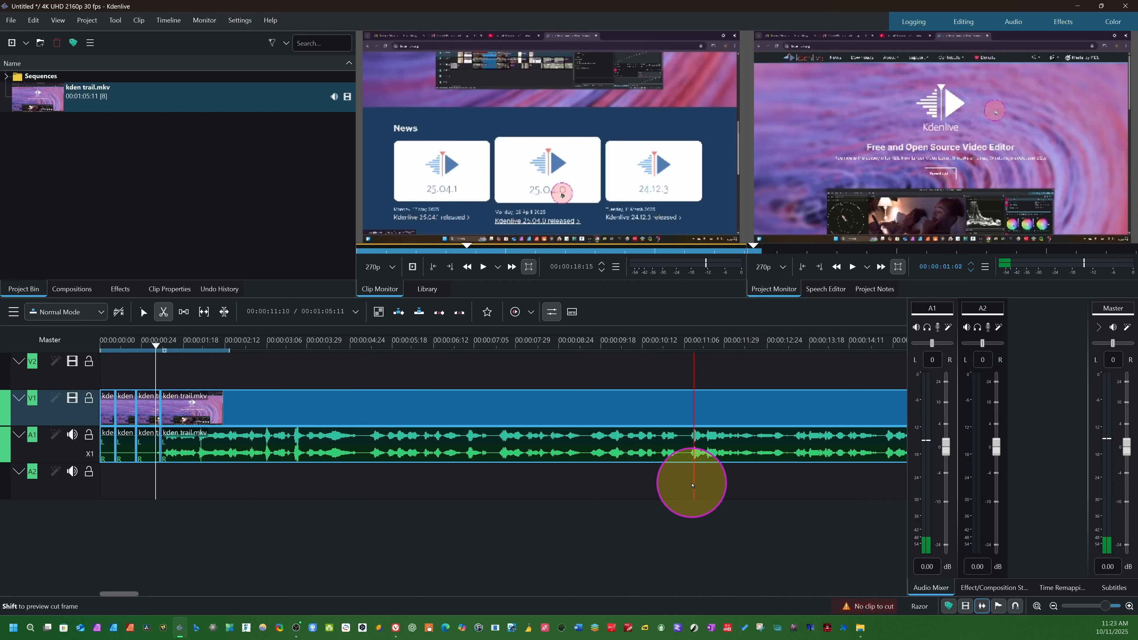
click(683, 460)
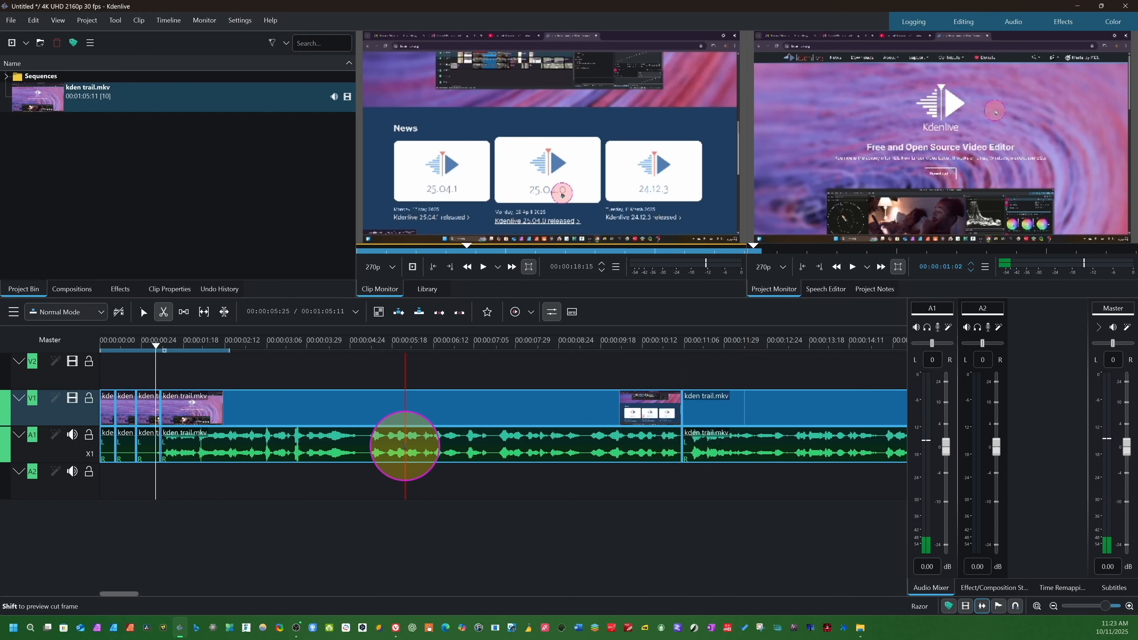
click(365, 443)
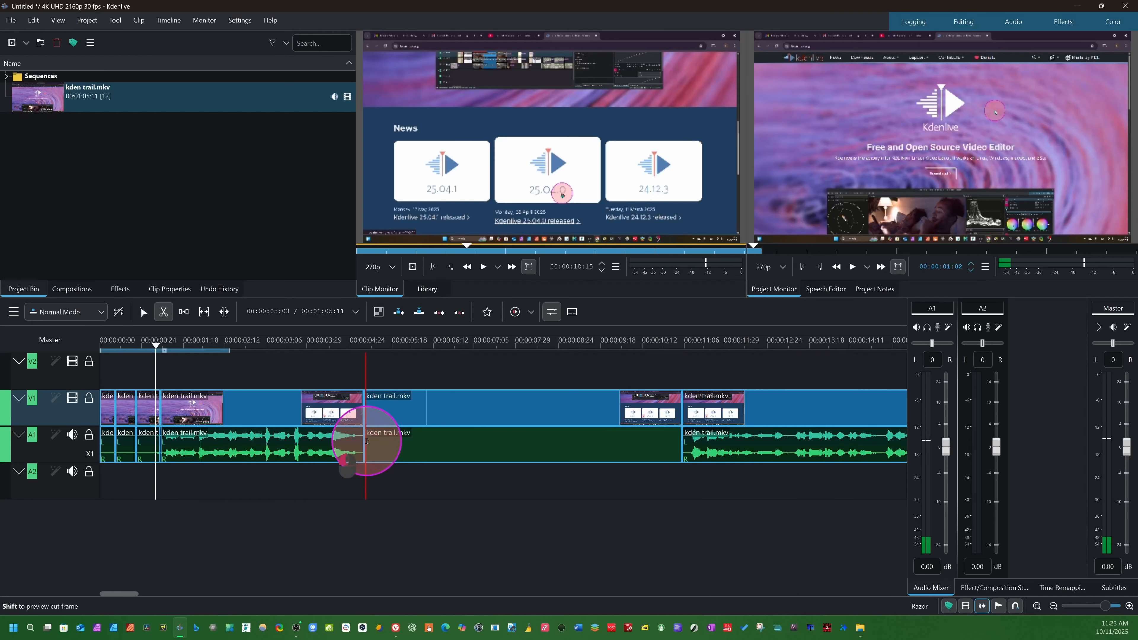
click(487, 449)
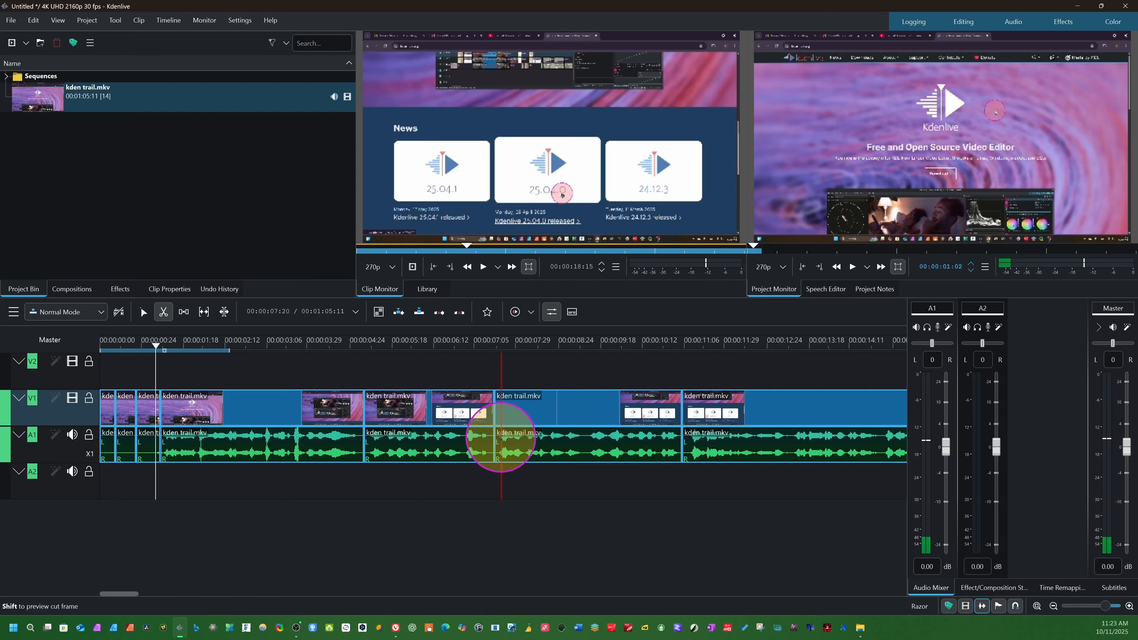
click(590, 443)
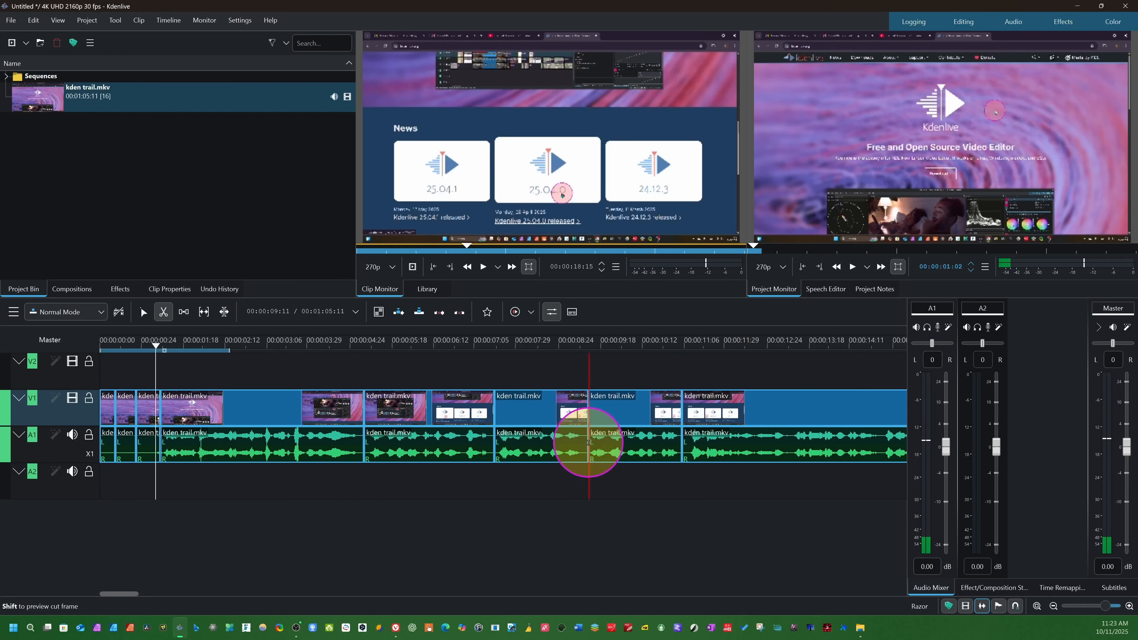
click(789, 434)
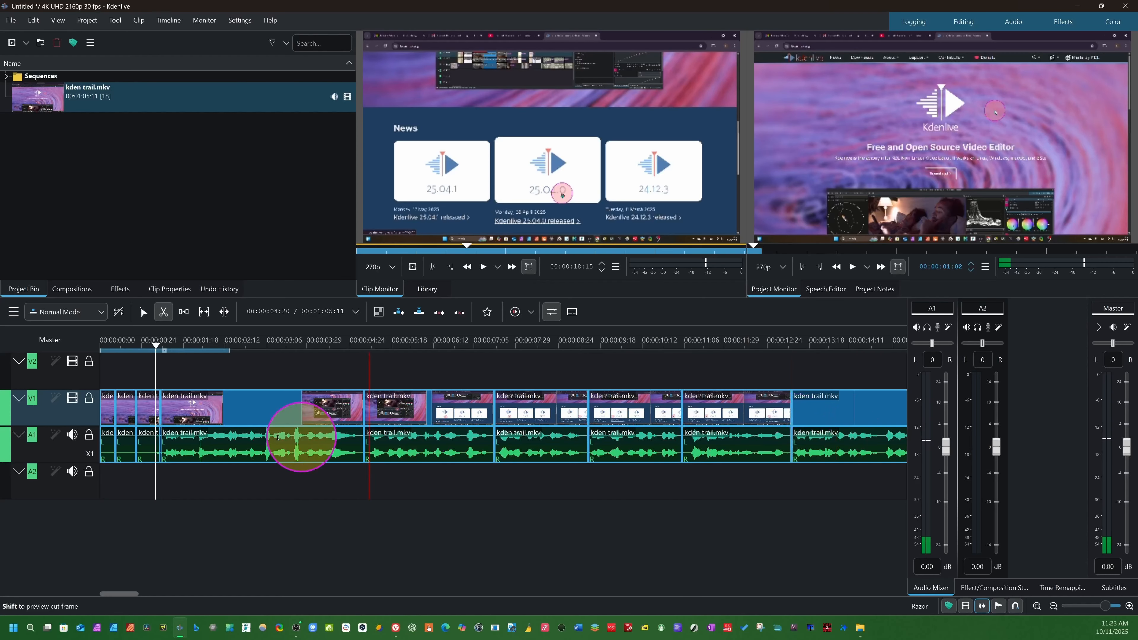
click(266, 441)
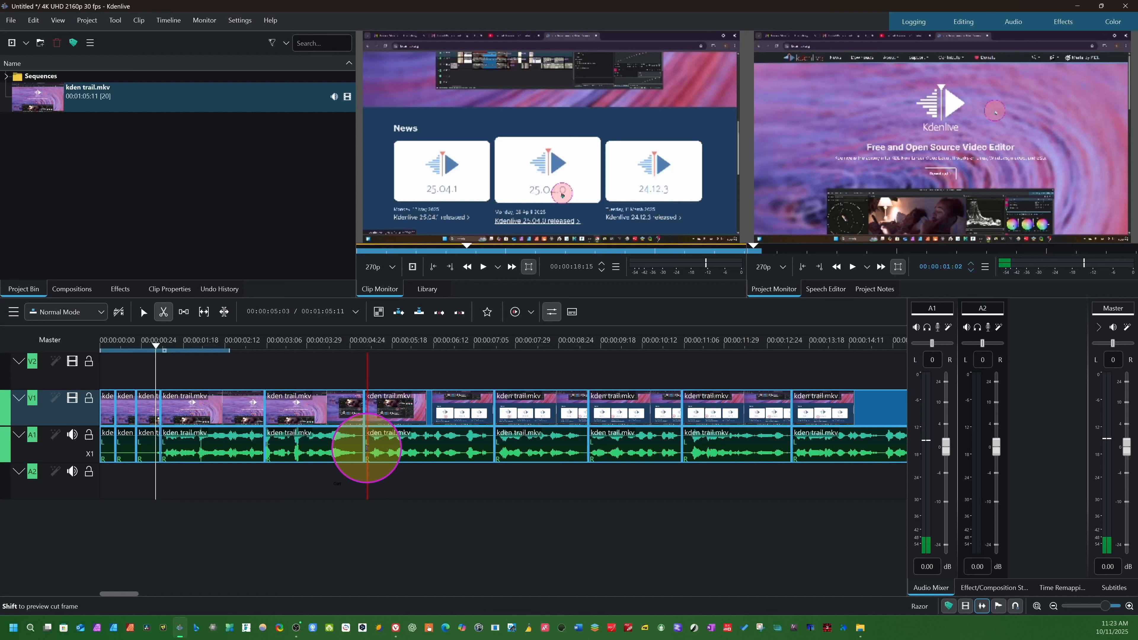
- Undo all the razor cuts so the clip is whole again
key(ctrl+z)
key(ctrl+z)
key(ctrl+z)
key(ctrl+z)
key(ctrl+z)
key(ctrl+z)
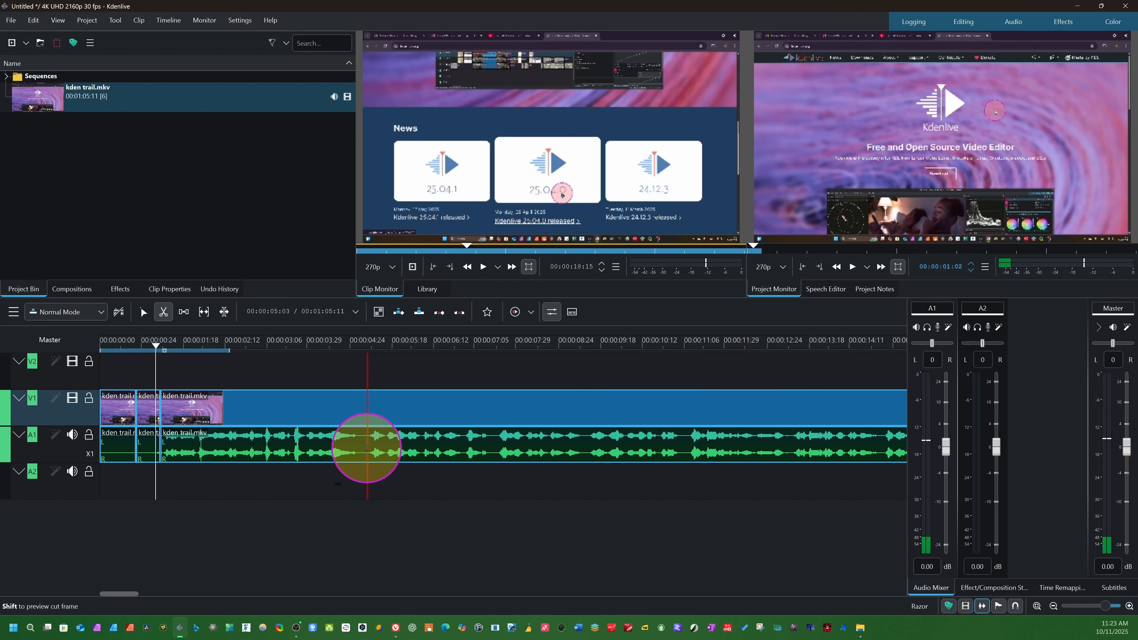
key(ctrl+z)
key(ctrl+z)
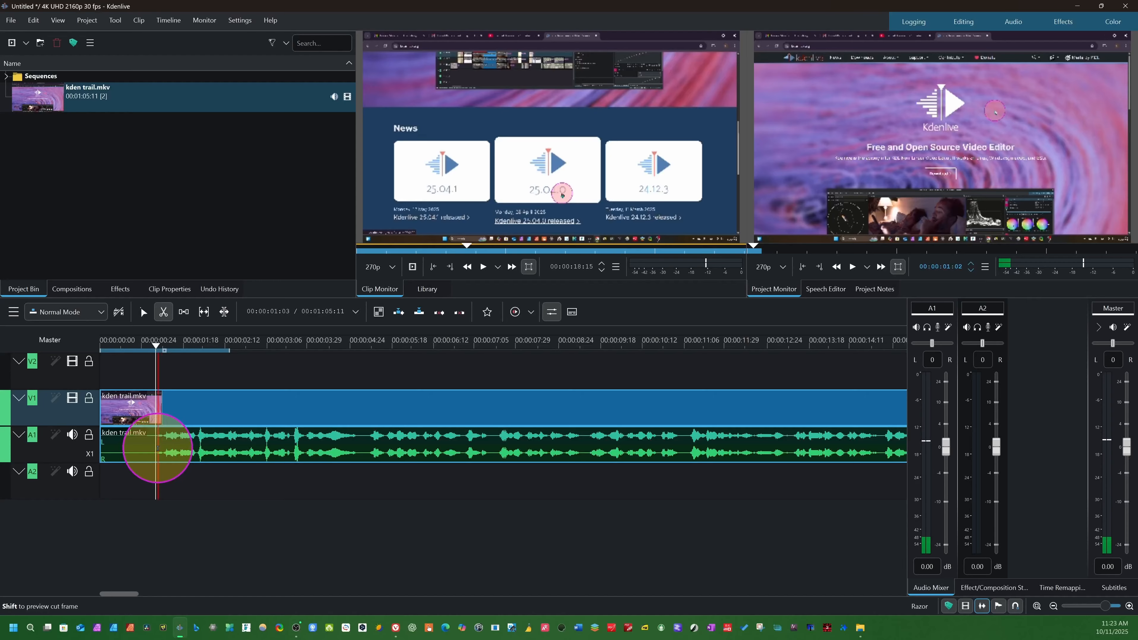
- Cut the clip on V1 and A1 with the Razor tool at about 00:00:01:06, and return to the Selection tool
click(144, 312)
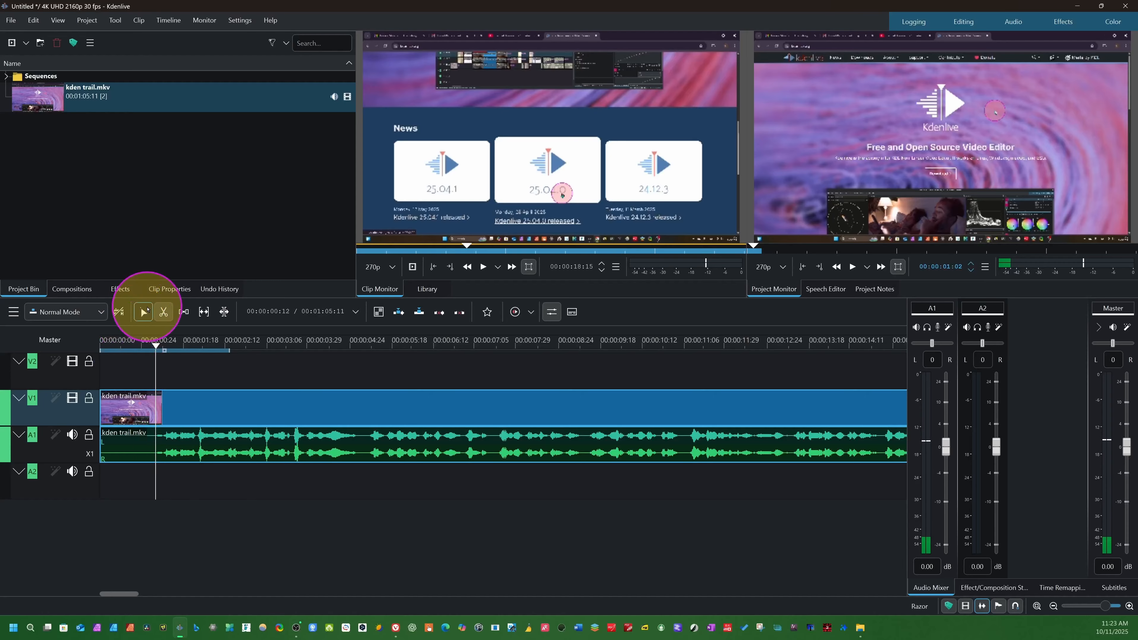
click(163, 312)
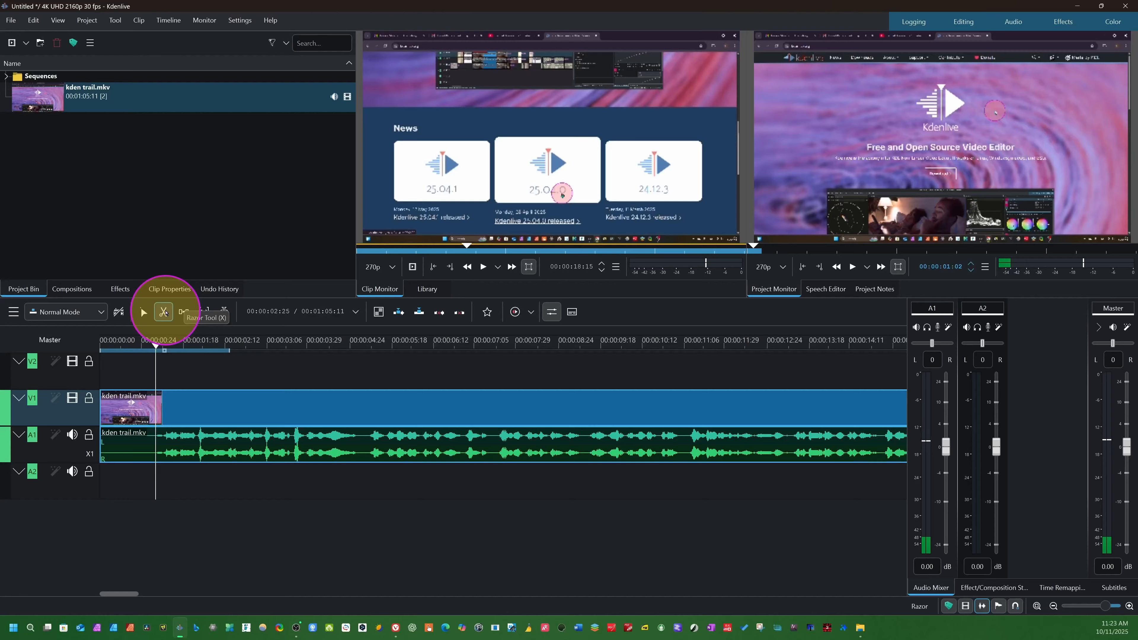
click(145, 312)
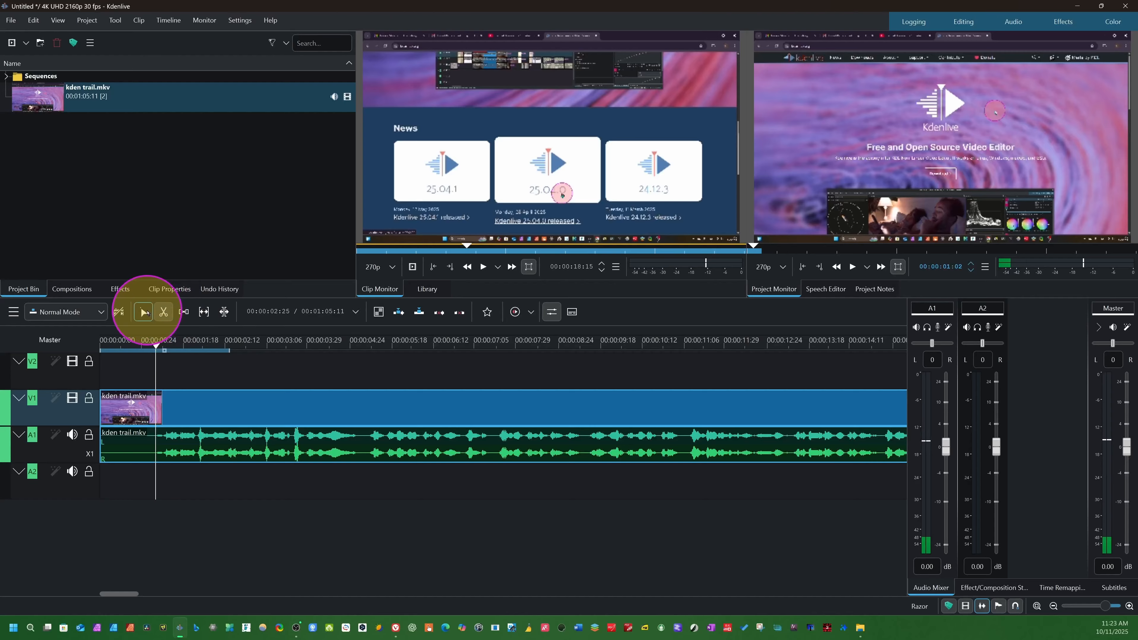
click(163, 312)
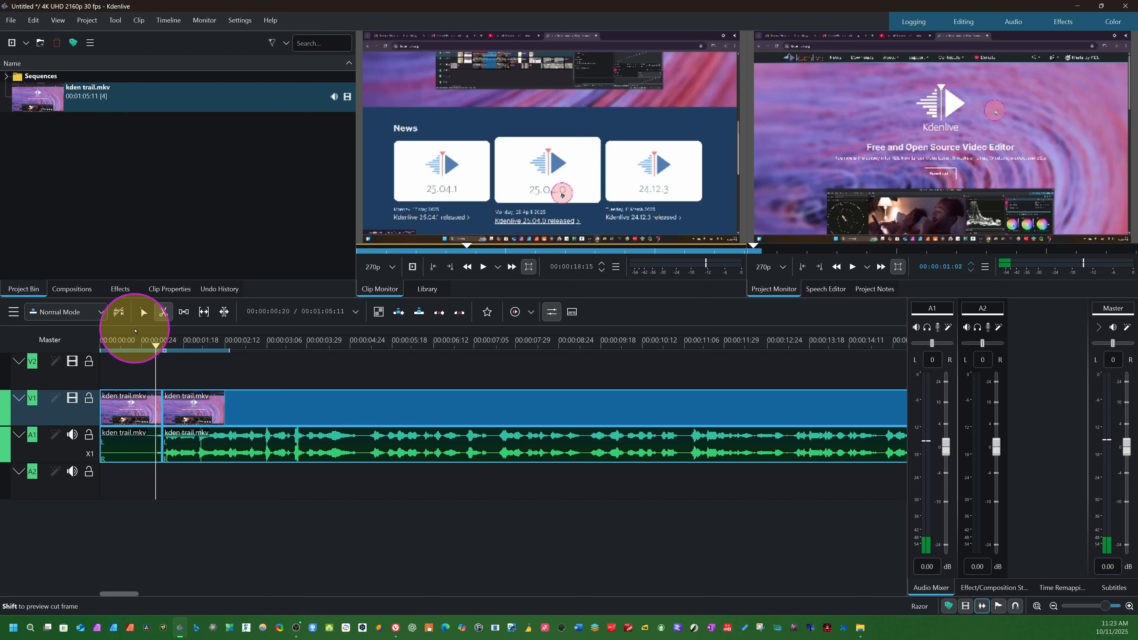
click(140, 312)
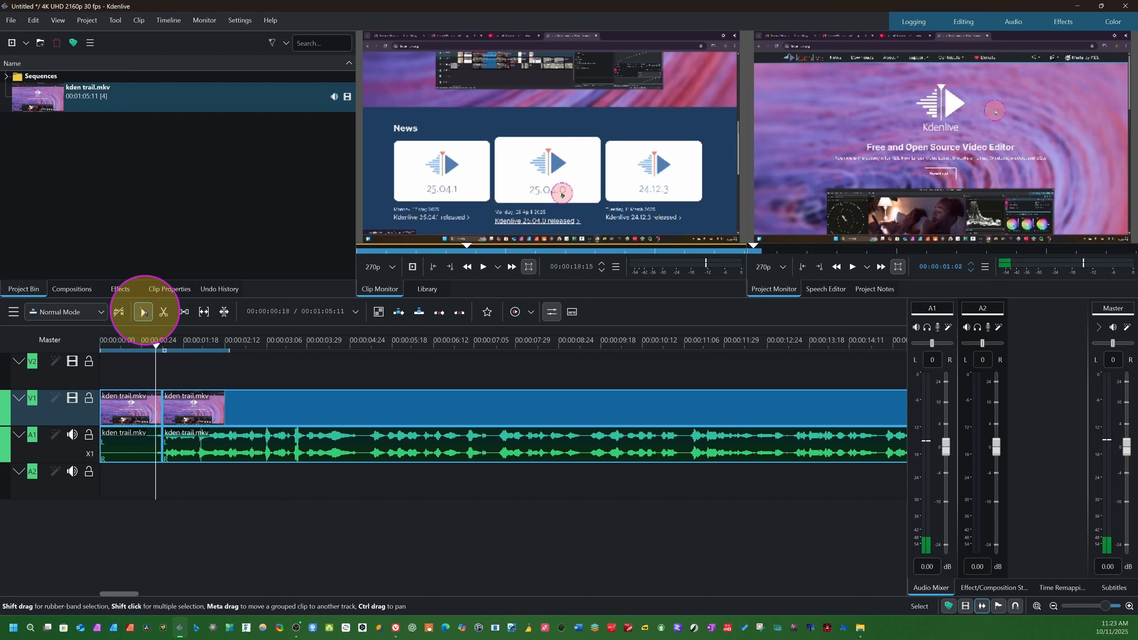
- Delete the short opening piece of the clip and remove the empty space it leaves at the start of the timeline
click(141, 426)
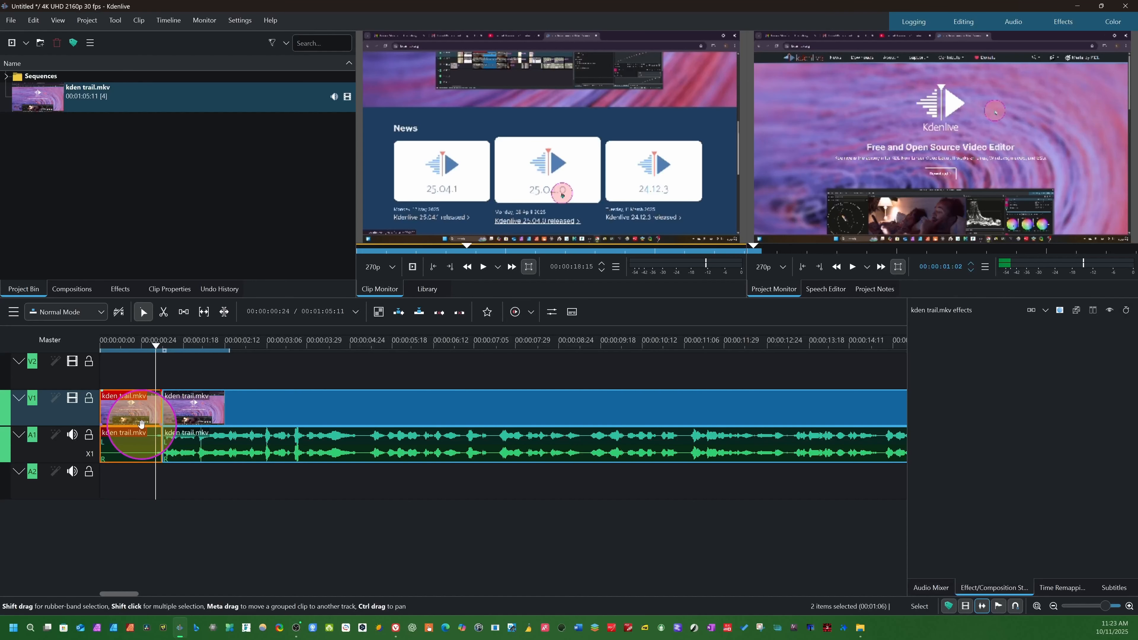
key(Delete)
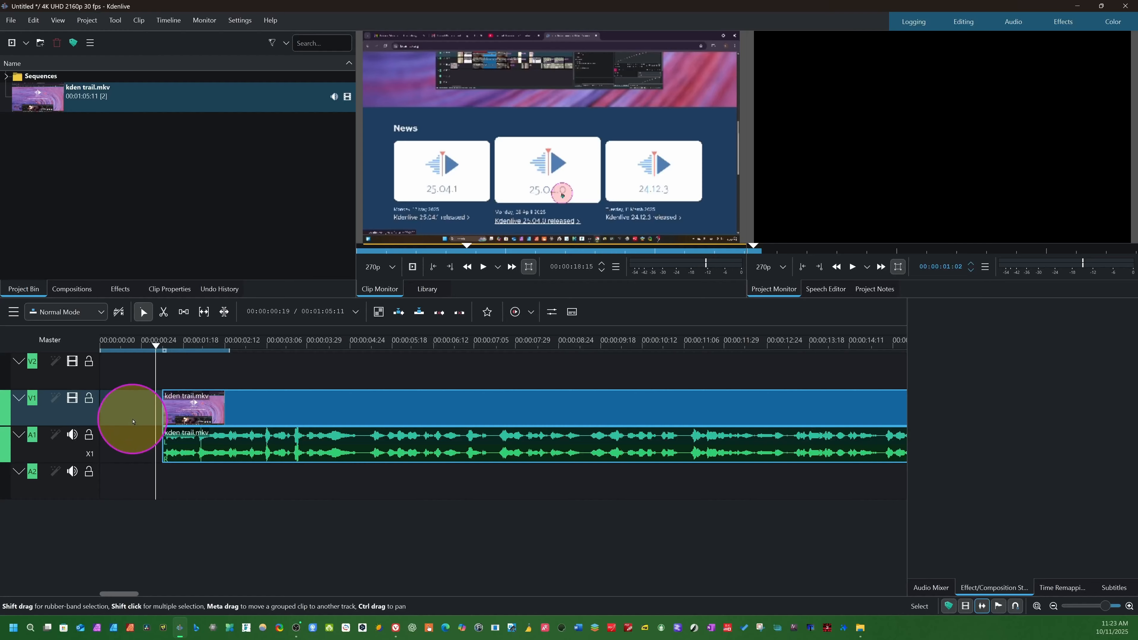
right_click(132, 422)
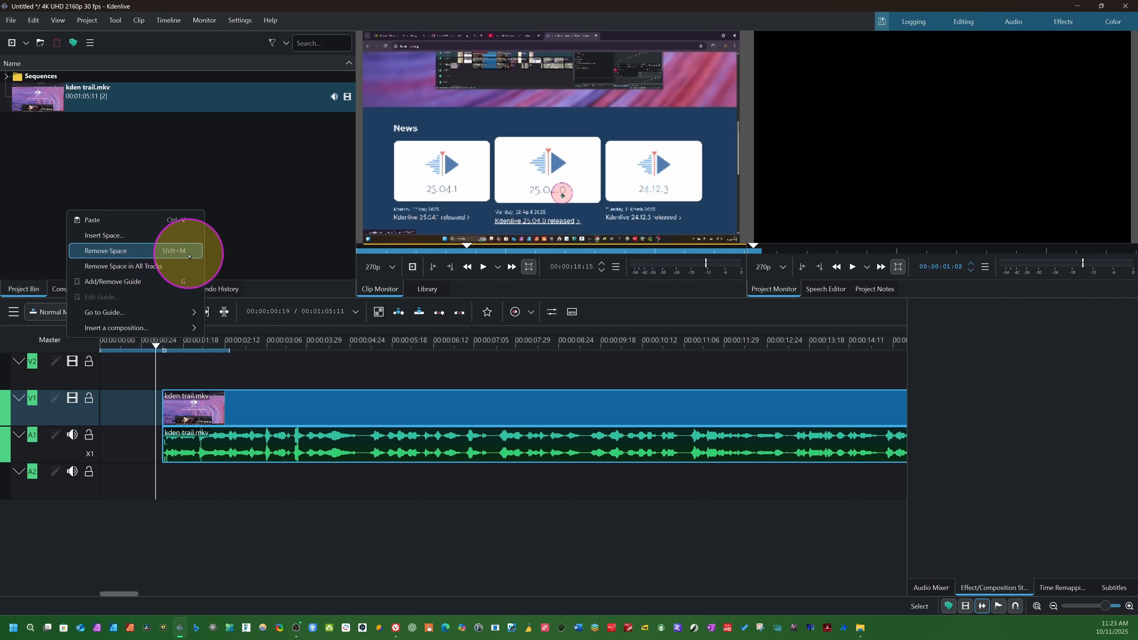
click(165, 250)
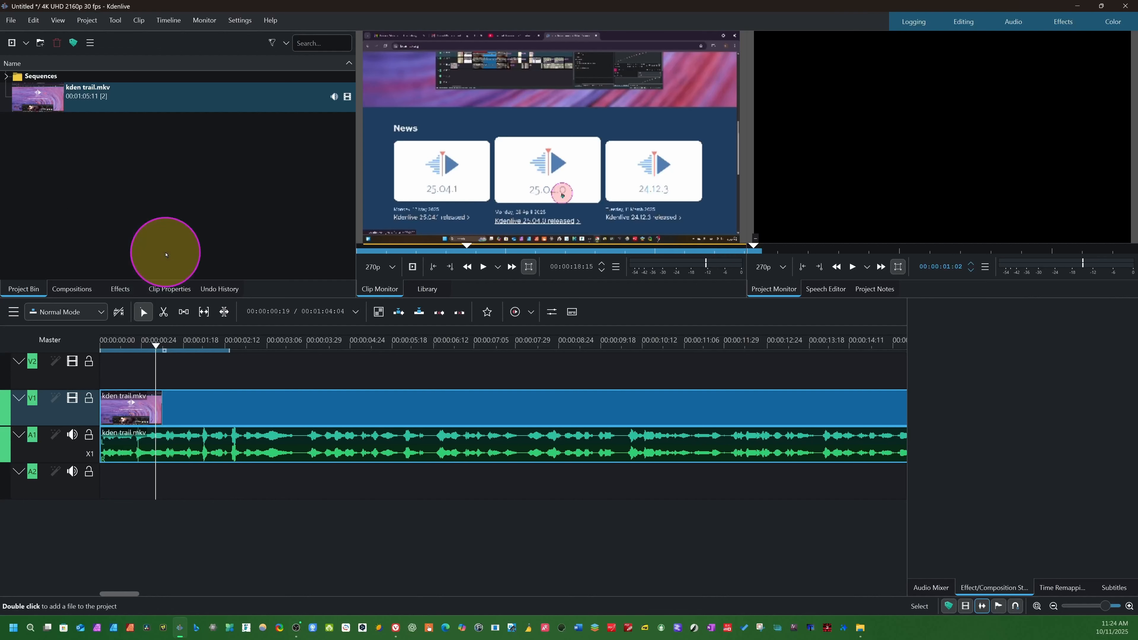
- Scrub through the trimmed clip to review it, and shift it along V1 and A1 to start at about 00:00:01:12
click(187, 346)
drag(258, 388, 398, 403)
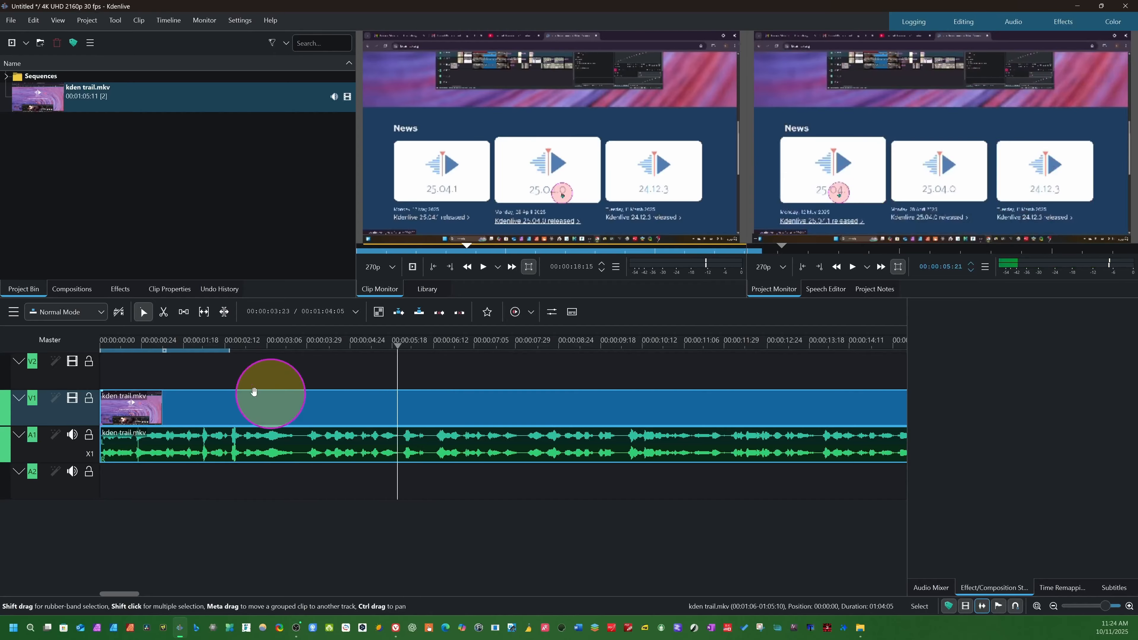
key(Home)
click(278, 412)
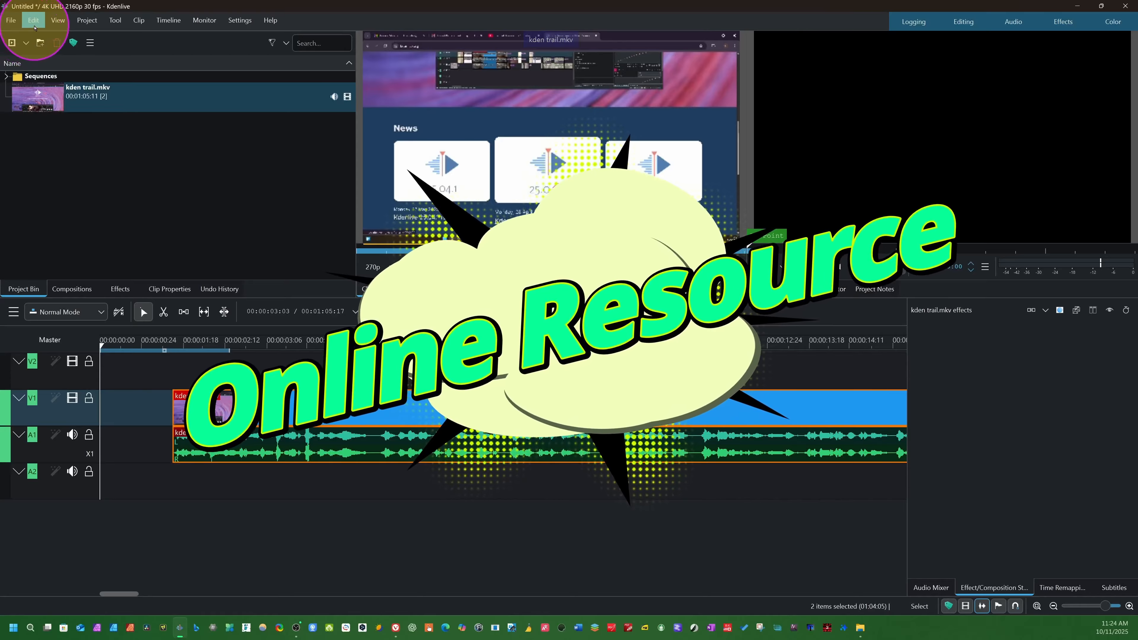
- Bring up the list of interface panels that can be shown or hidden
click(26, 17)
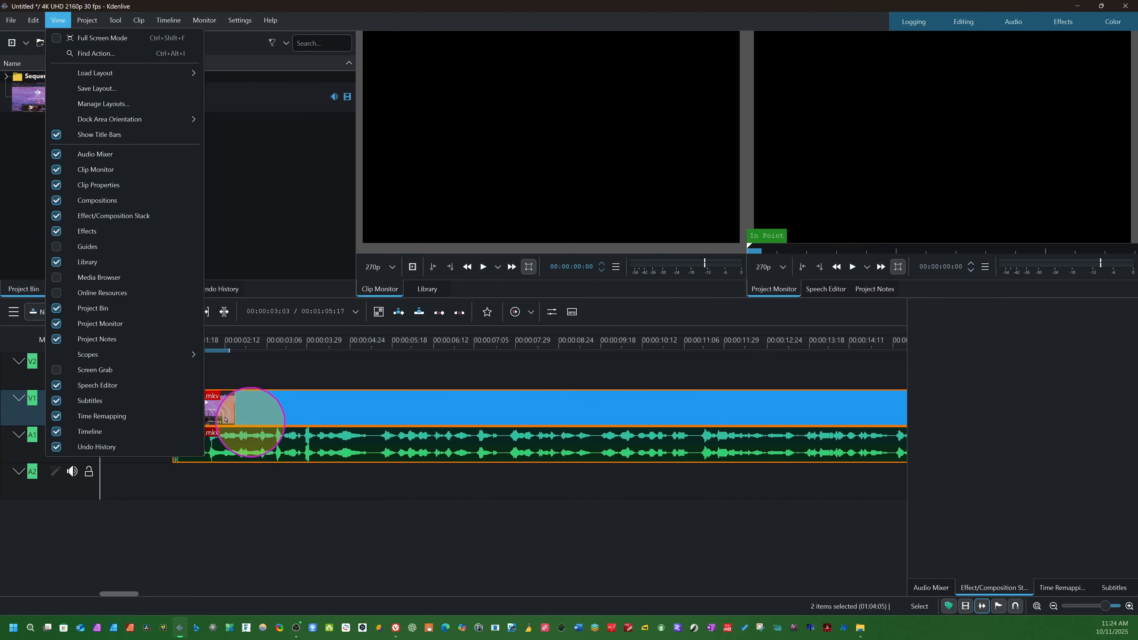
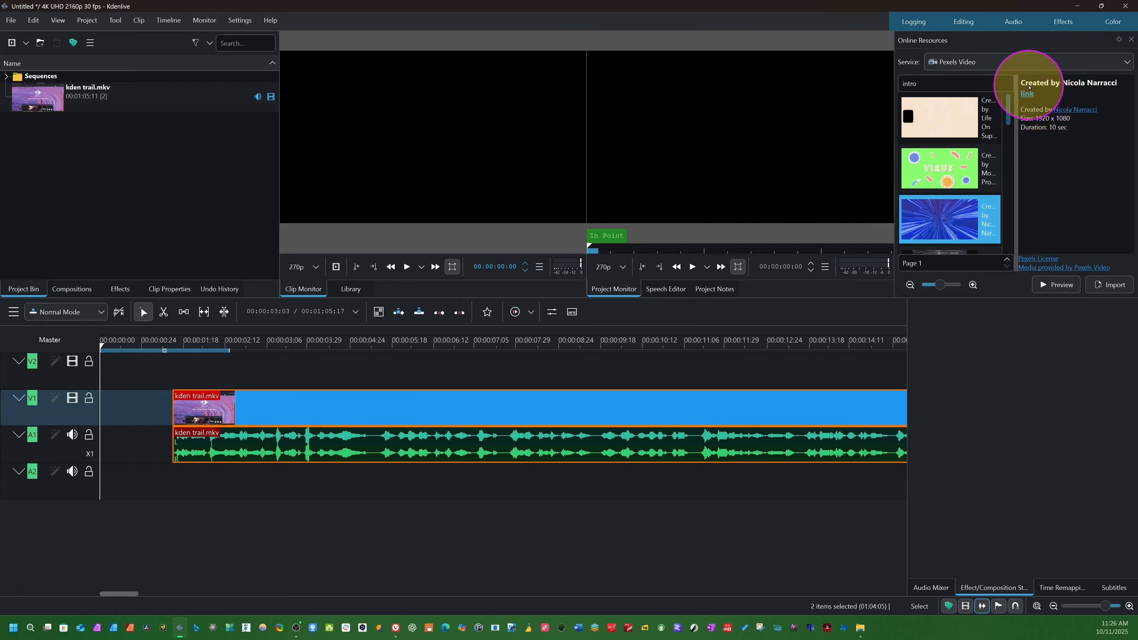
- Open the selected blue speeding-lights video's Pexels page in the browser and download the video for free
click(1026, 94)
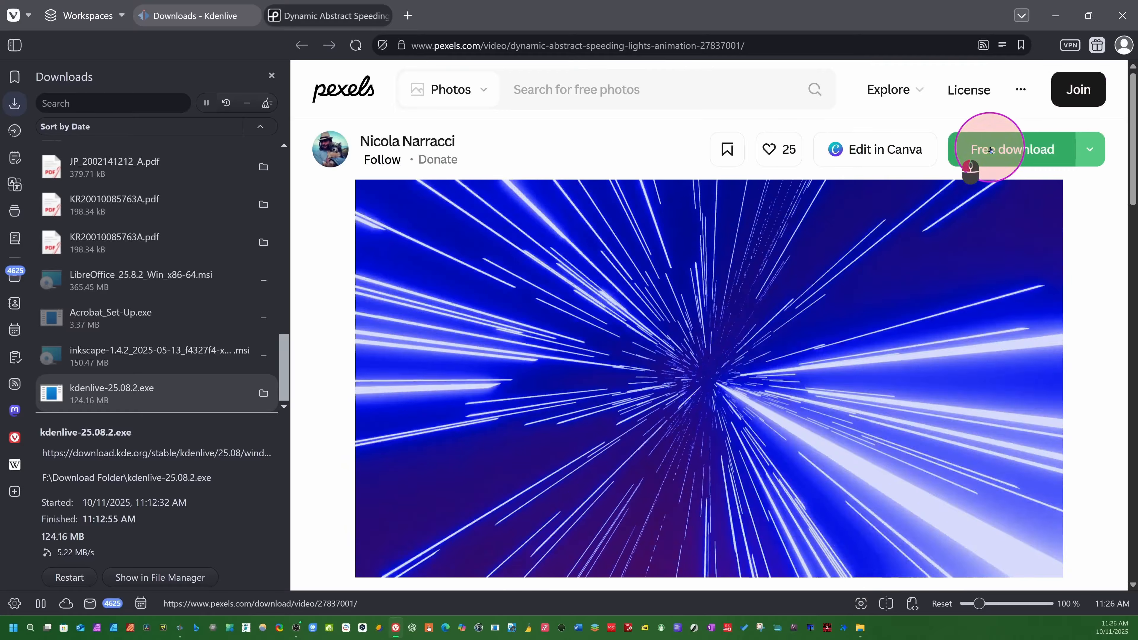
click(991, 150)
click(518, 201)
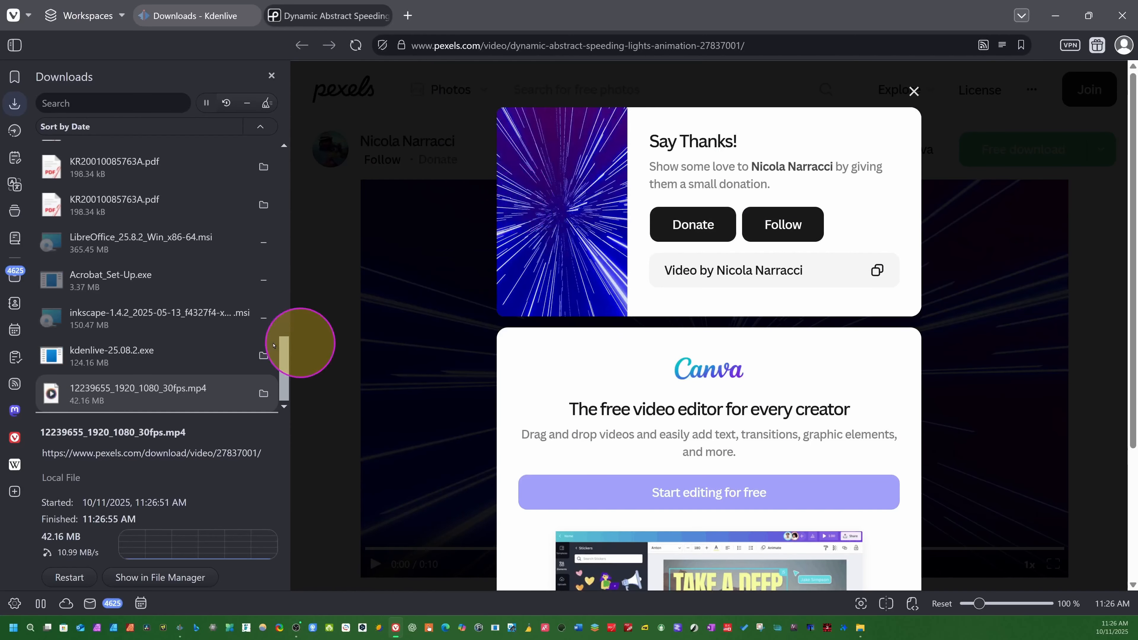
- Locate the downloaded 12239655_1920_1080_30fps.mp4 in the Download Folder and import it into the Kdenlive project bin
click(264, 393)
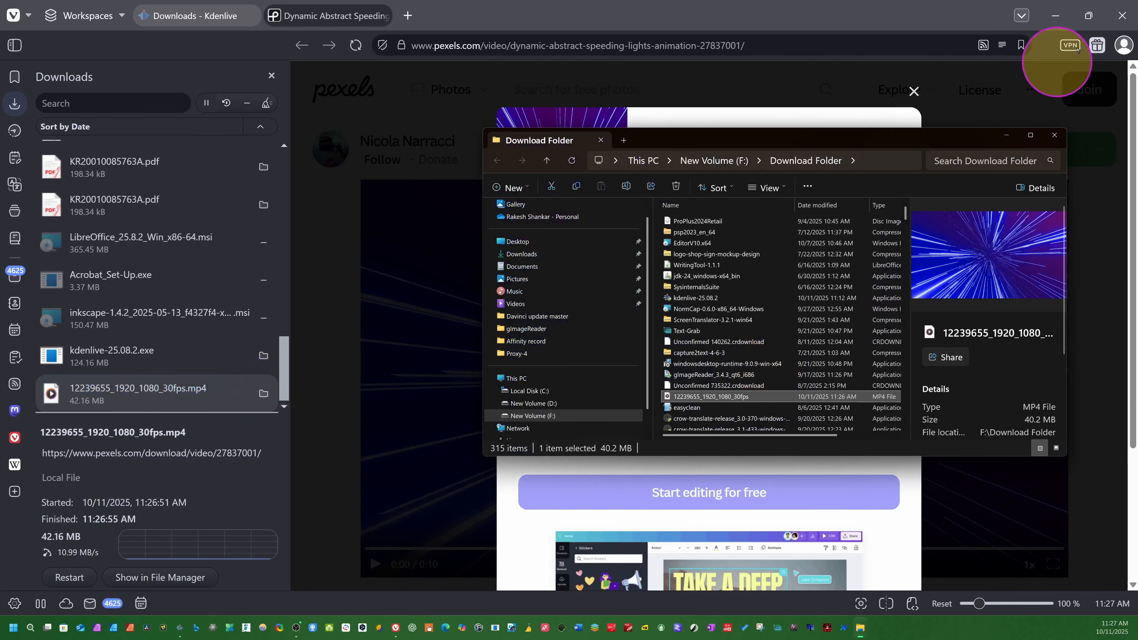
click(1025, 113)
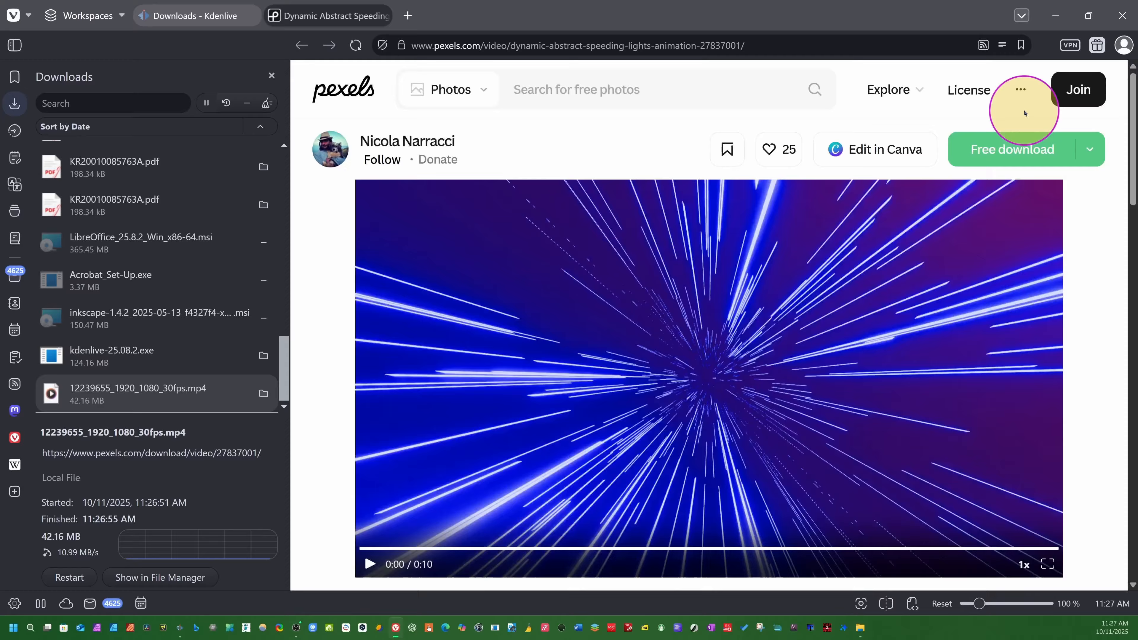
click(1055, 15)
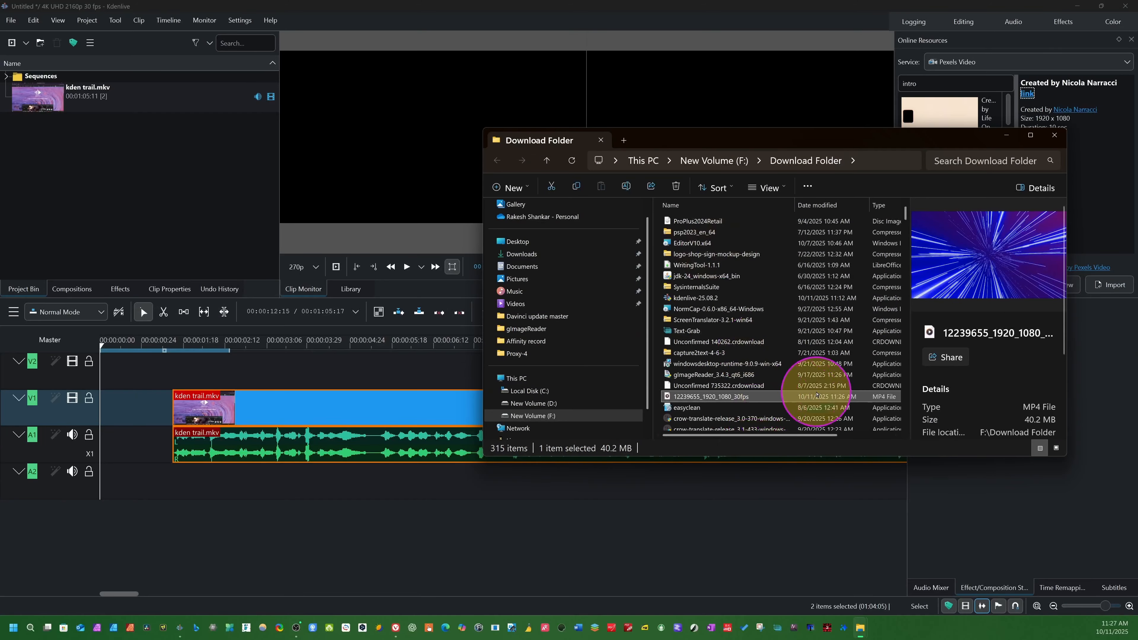
drag(820, 394, 73, 195)
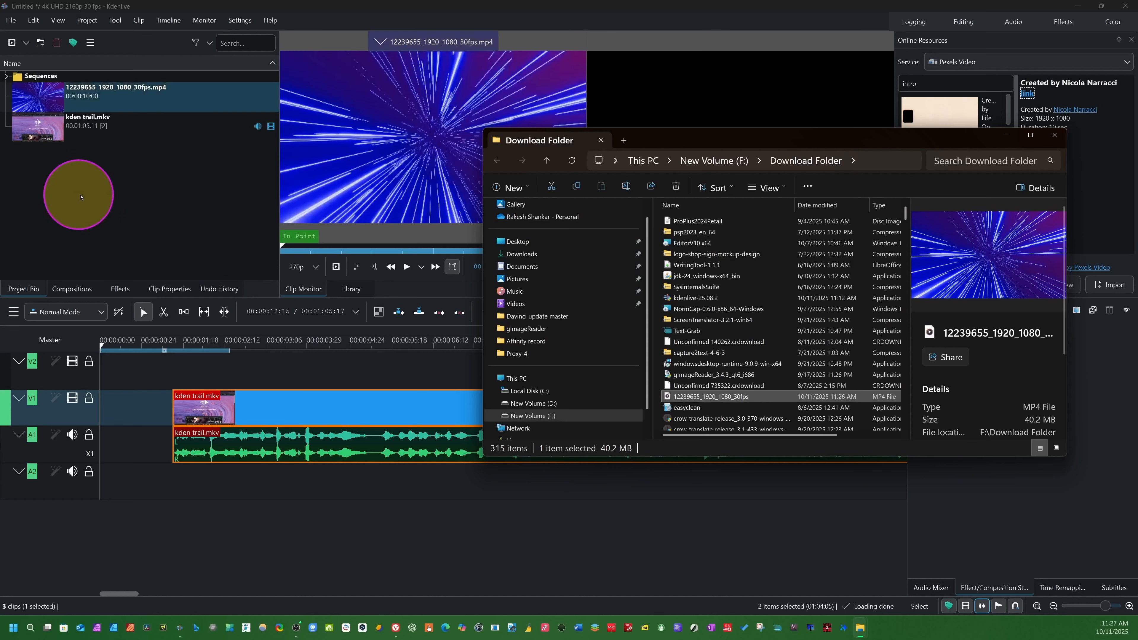
click(1003, 124)
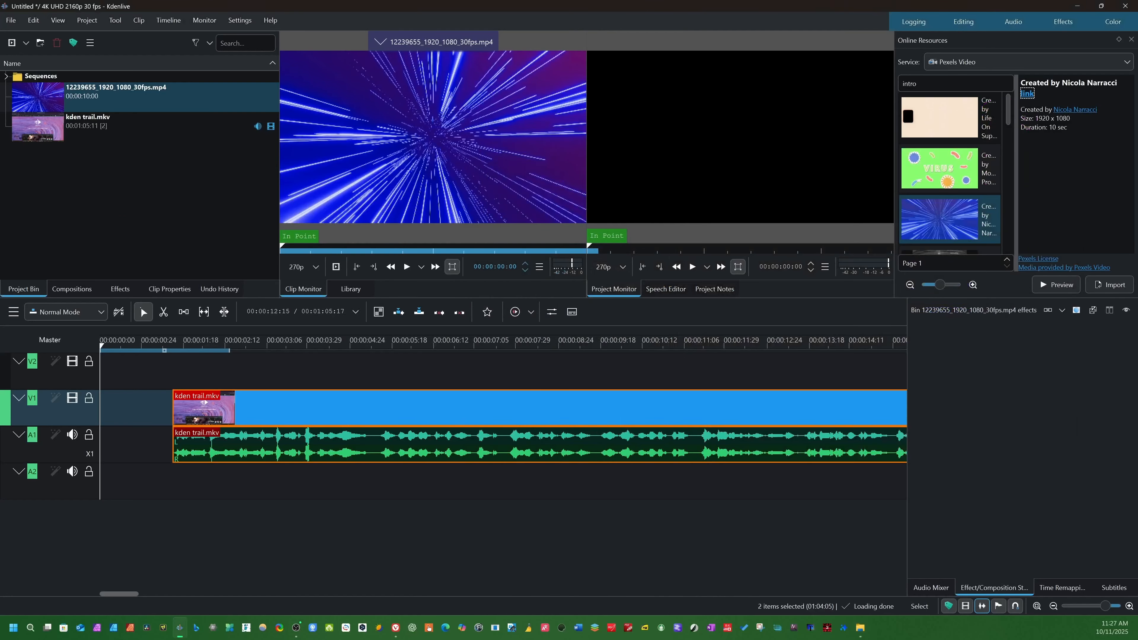
scroll(970, 213, down, 3)
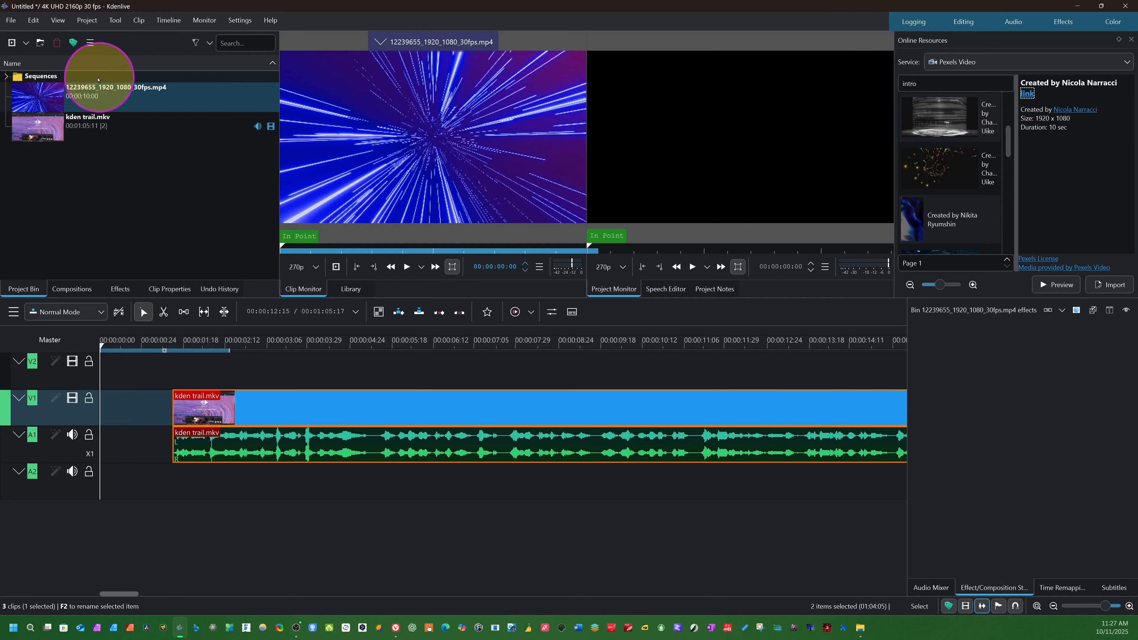
- Insert 12239655_1920_1080_30fps.mp4 at the start of V1 ahead of kden trail.mkv, and shorten its end to about 2 seconds
click(101, 101)
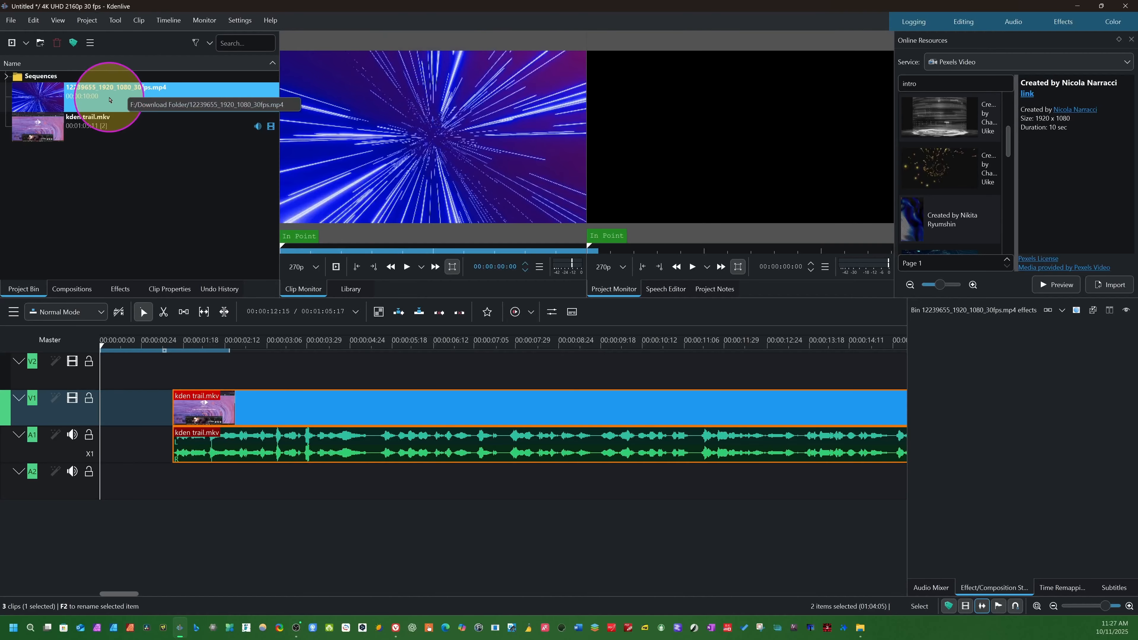
key(v)
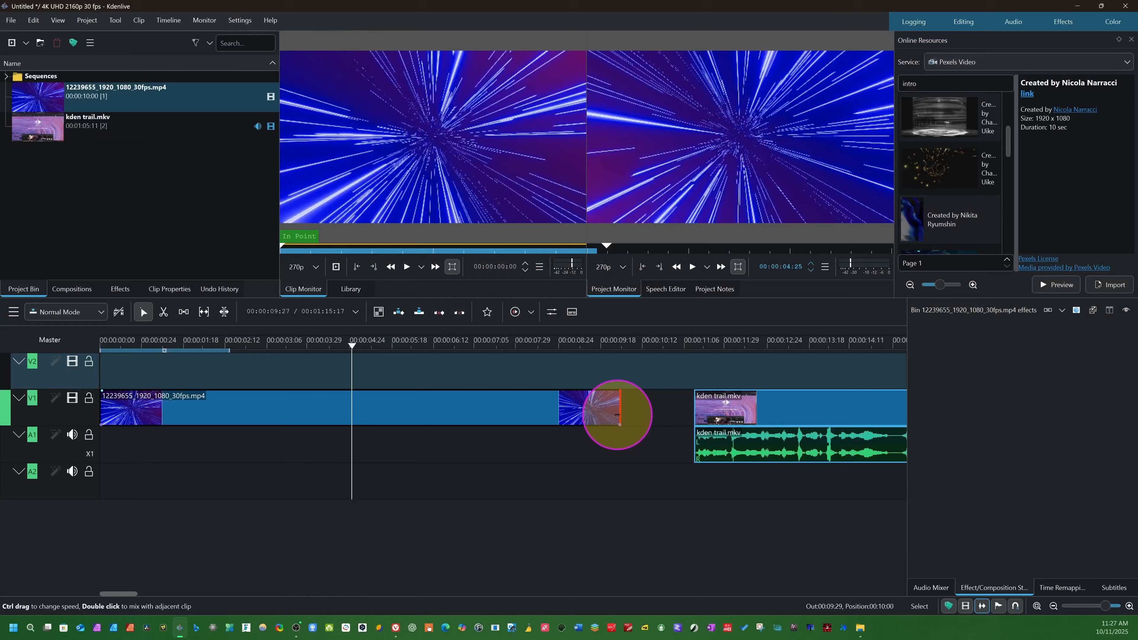
drag(617, 414, 201, 402)
key(p)
key(space)
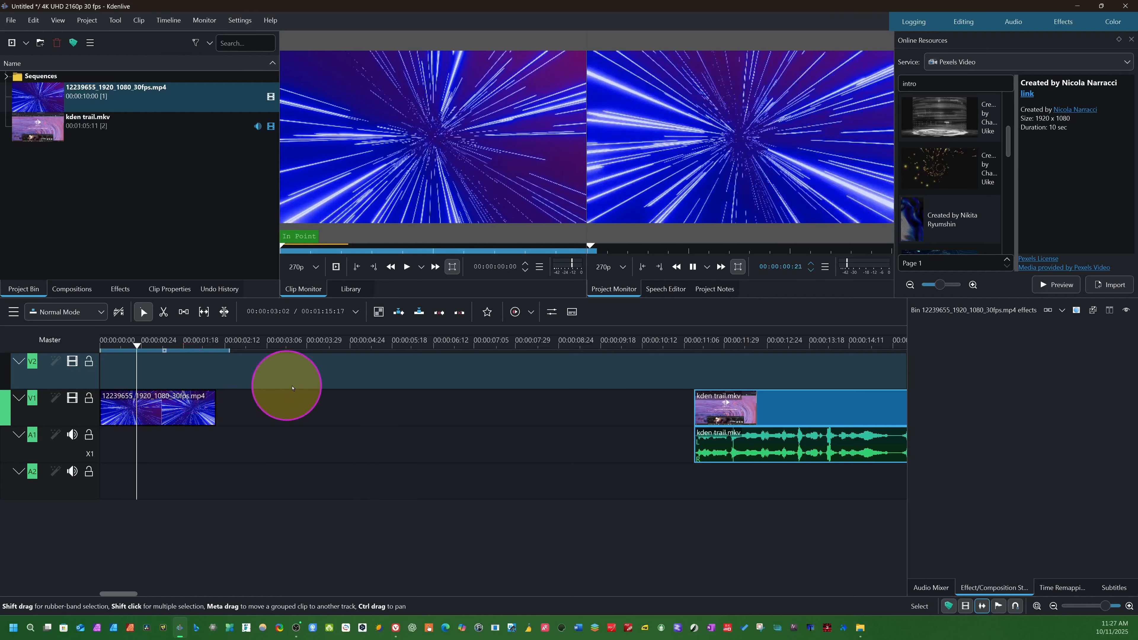
key(space)
- Remove the empty space between the lights clip and kden trail.mkv, and move the playhead just past the join
click(352, 414)
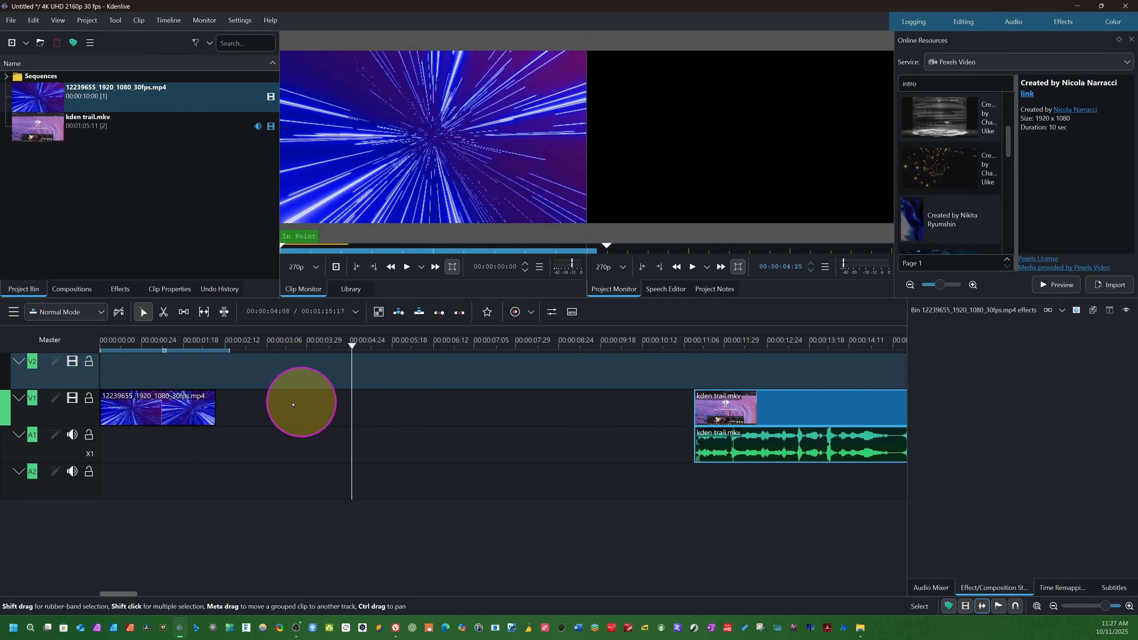
click(270, 400)
click(557, 408)
right_click(557, 408)
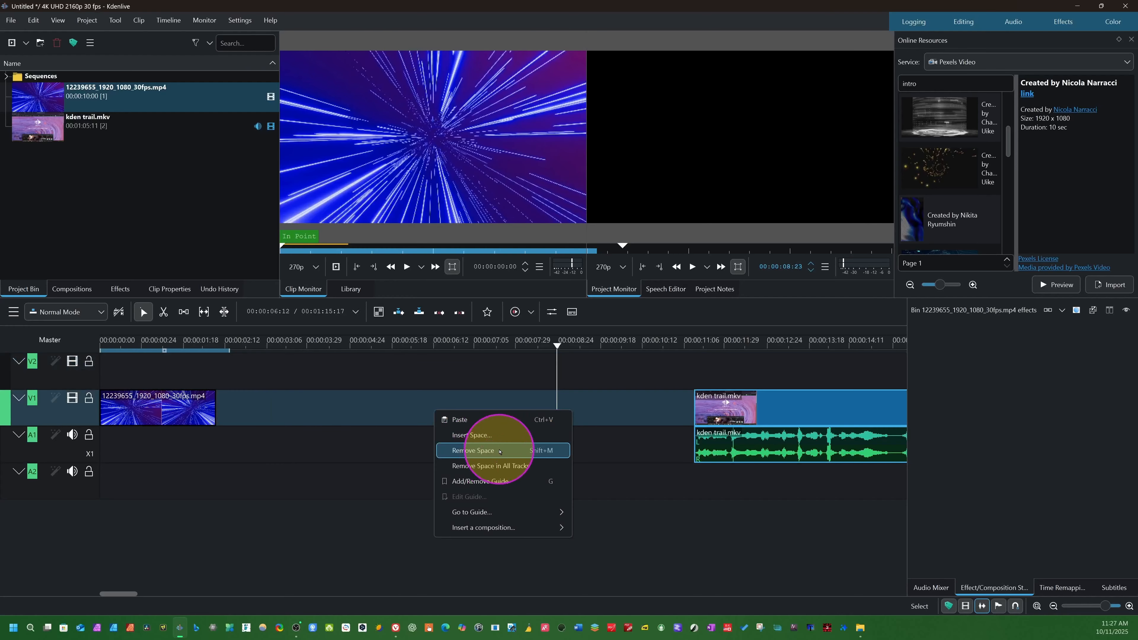
click(507, 450)
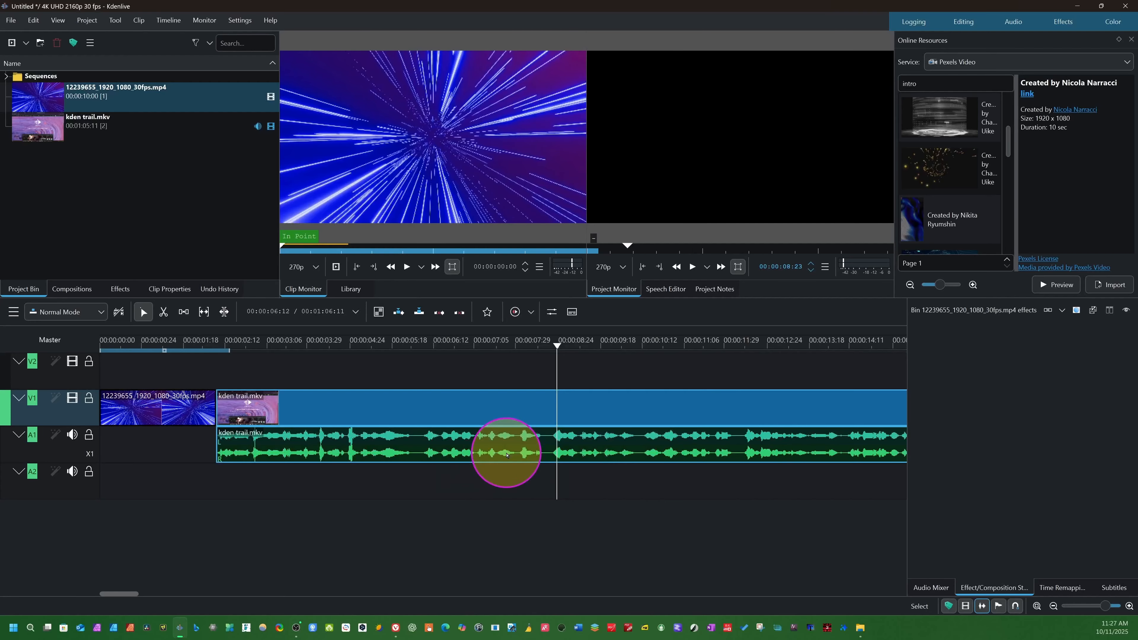
click(270, 399)
- Open the keyboard shortcut configuration and browse the actions and their assigned shortcuts
click(241, 21)
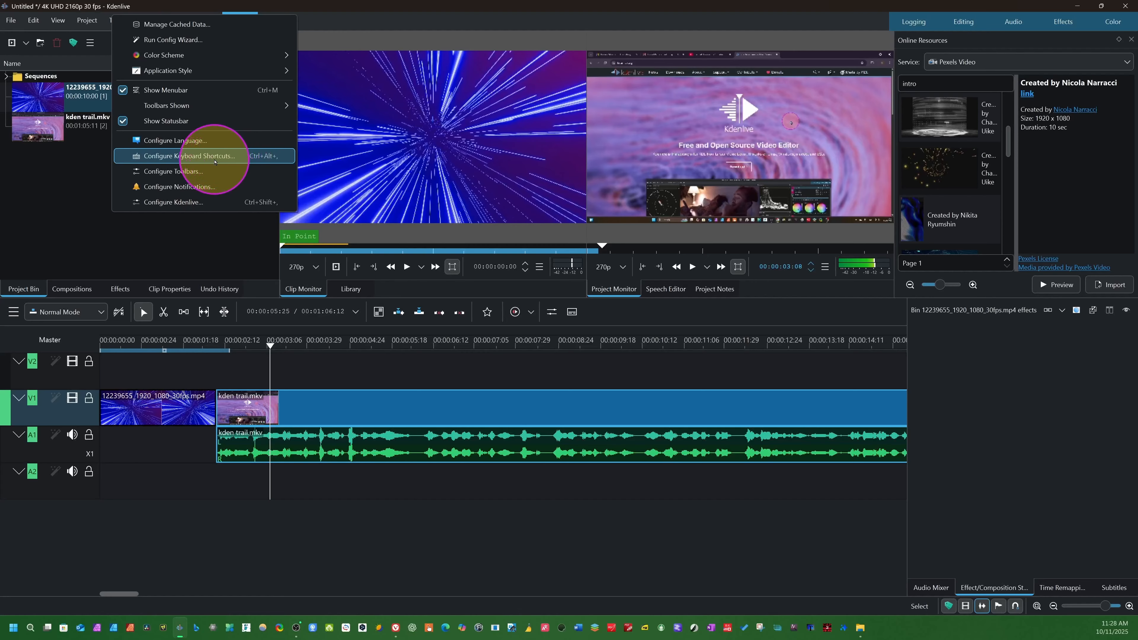
click(207, 156)
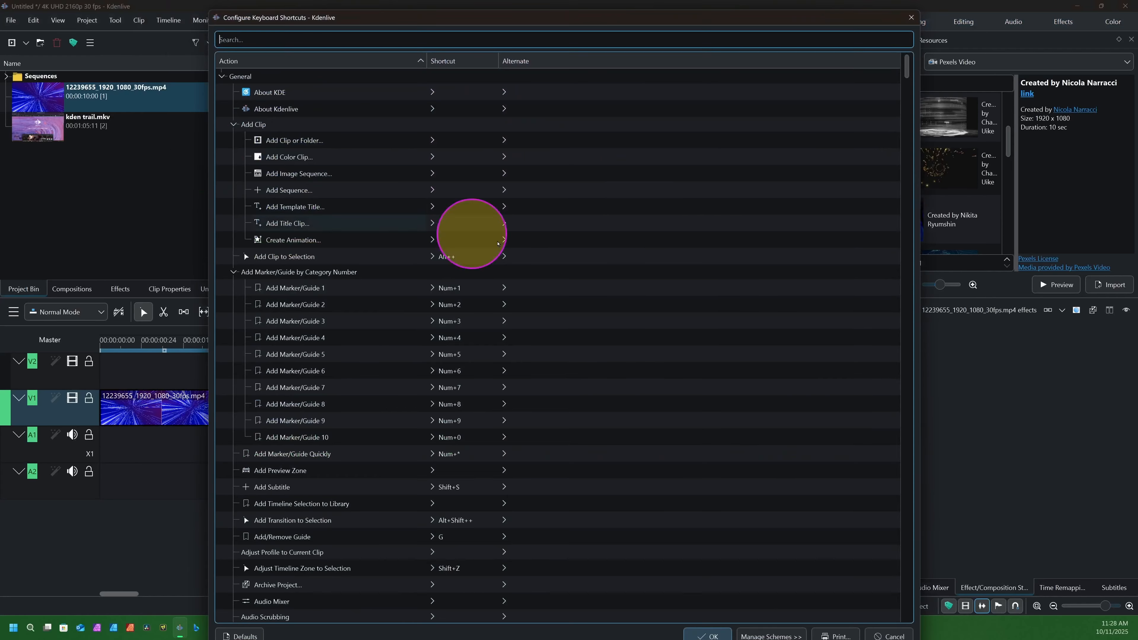
scroll(645, 326, down, 5)
scroll(645, 326, down, 3)
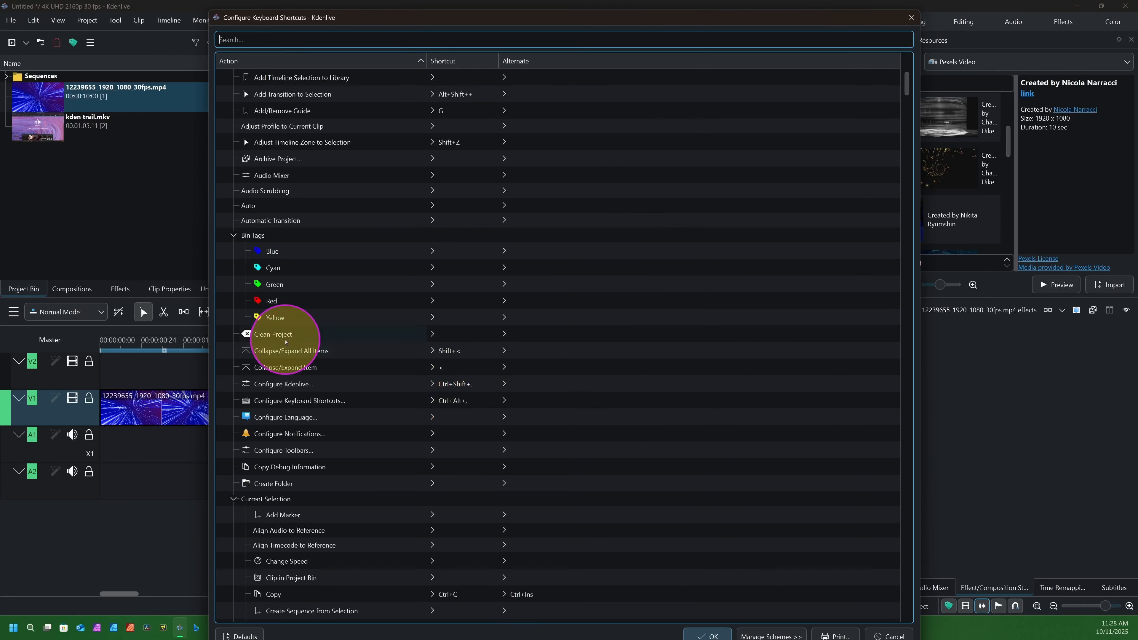
scroll(286, 341, up, 8)
scroll(423, 394, down, 10)
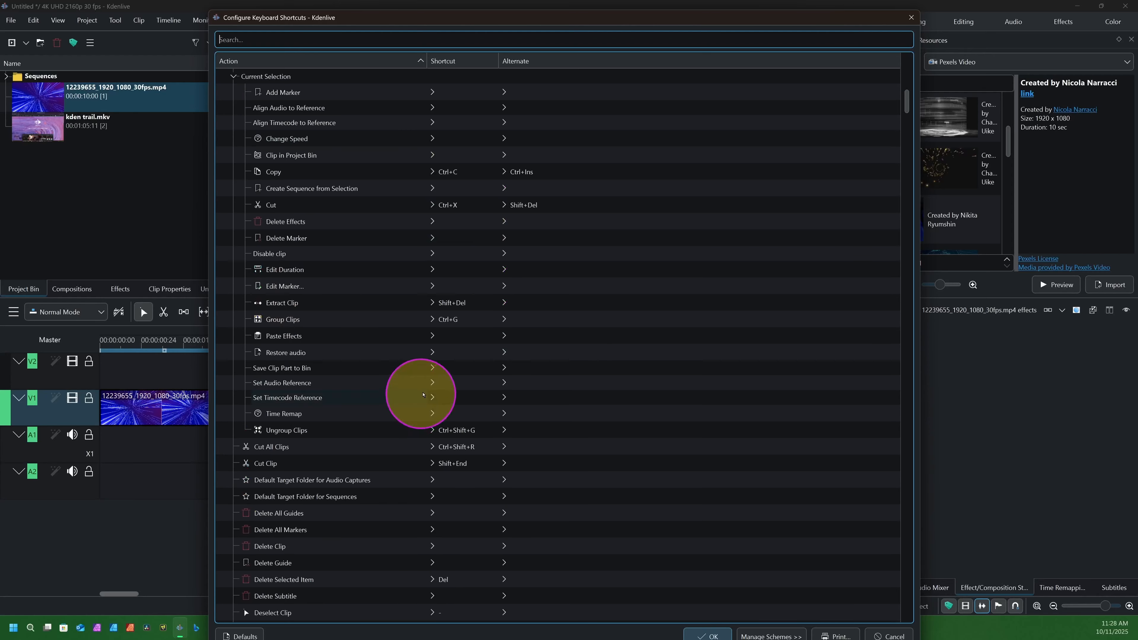
- Try switching the Set Audio Reference and Copy actions to custom shortcuts, and leave the configuration without saving
click(421, 381)
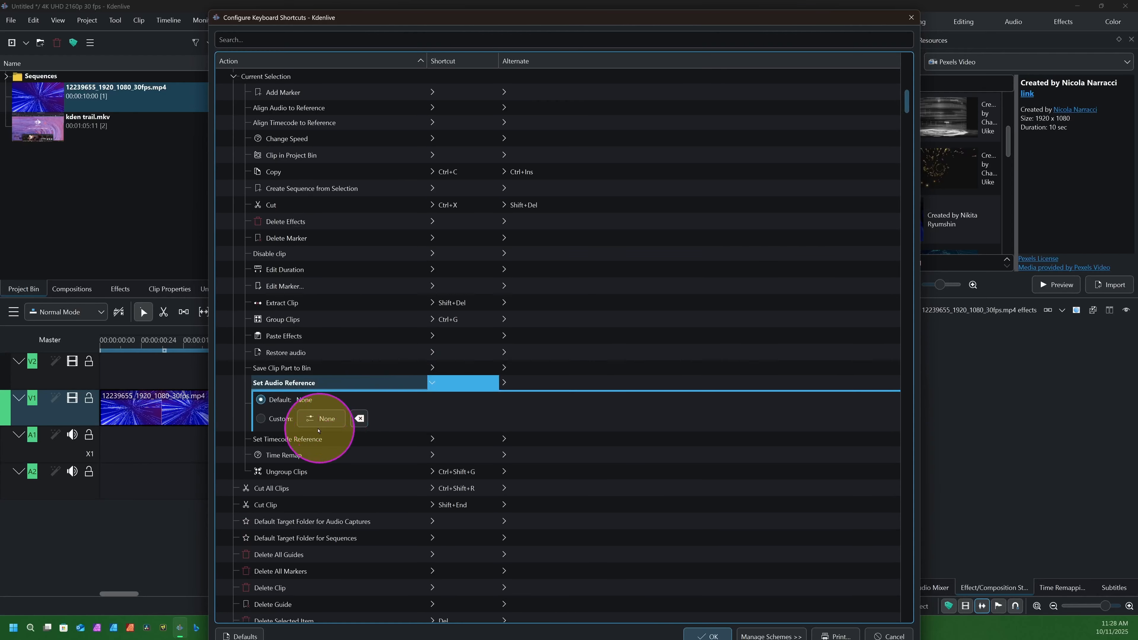
click(261, 419)
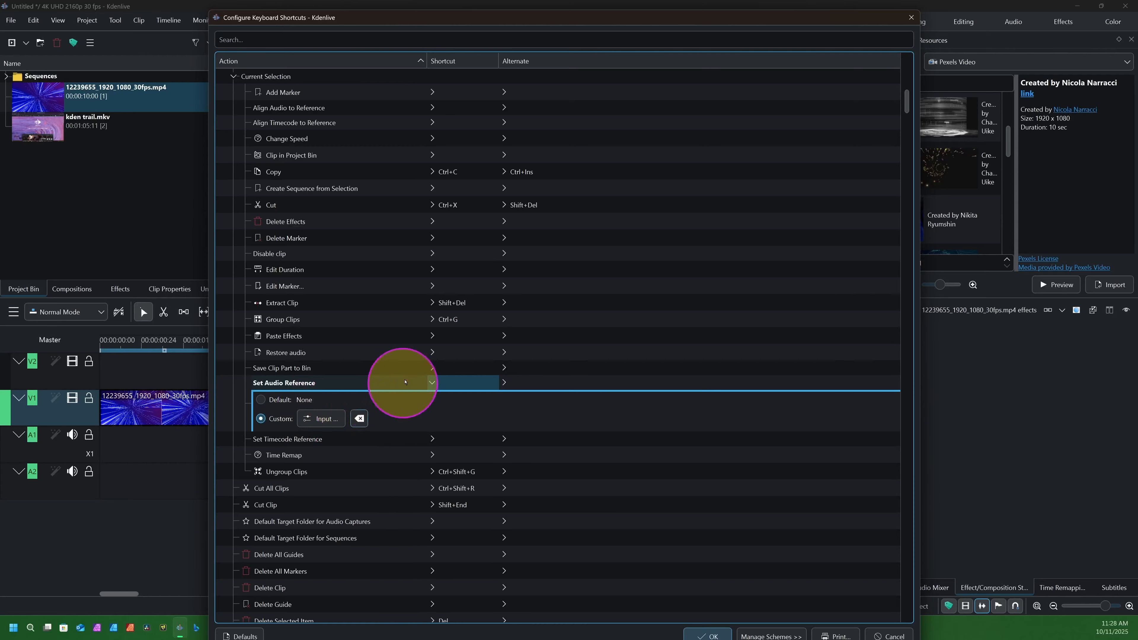
click(356, 186)
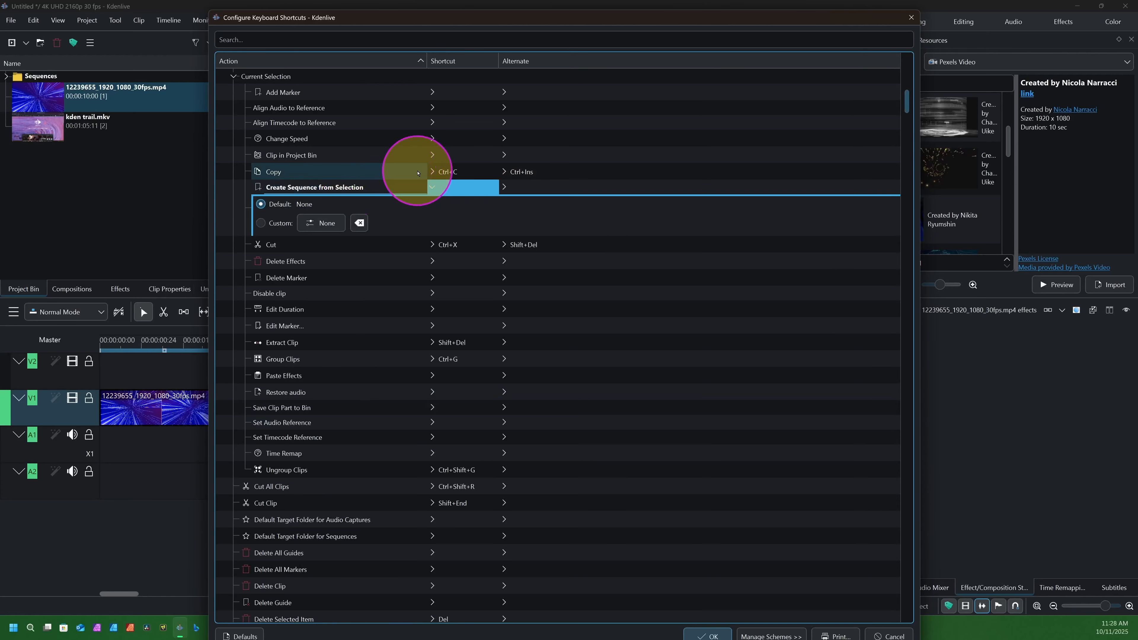
click(418, 173)
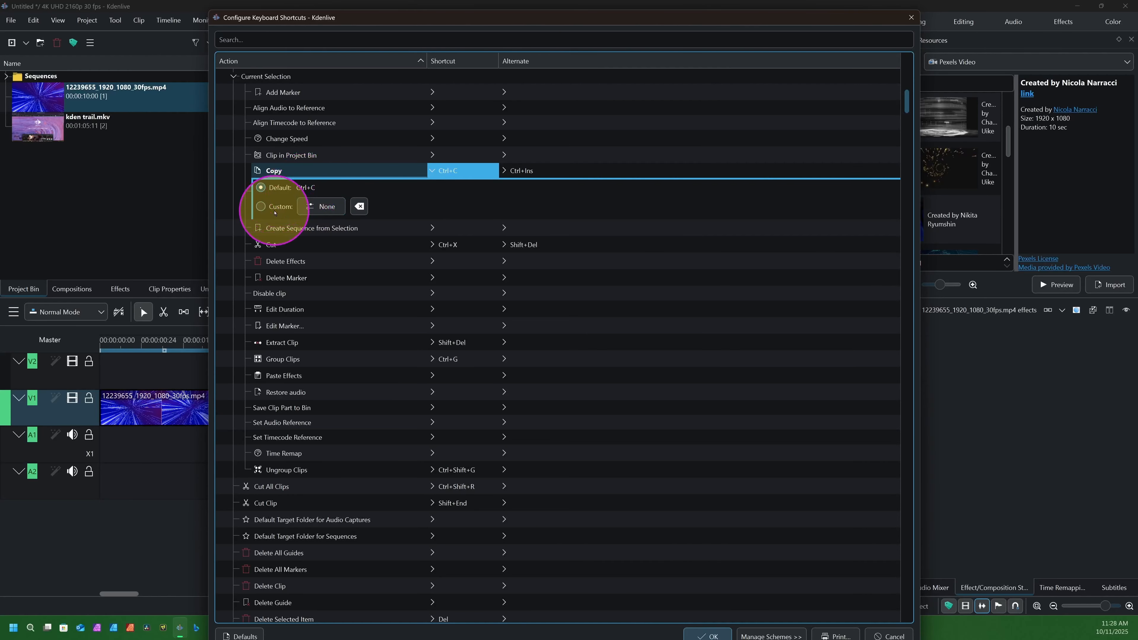
click(259, 209)
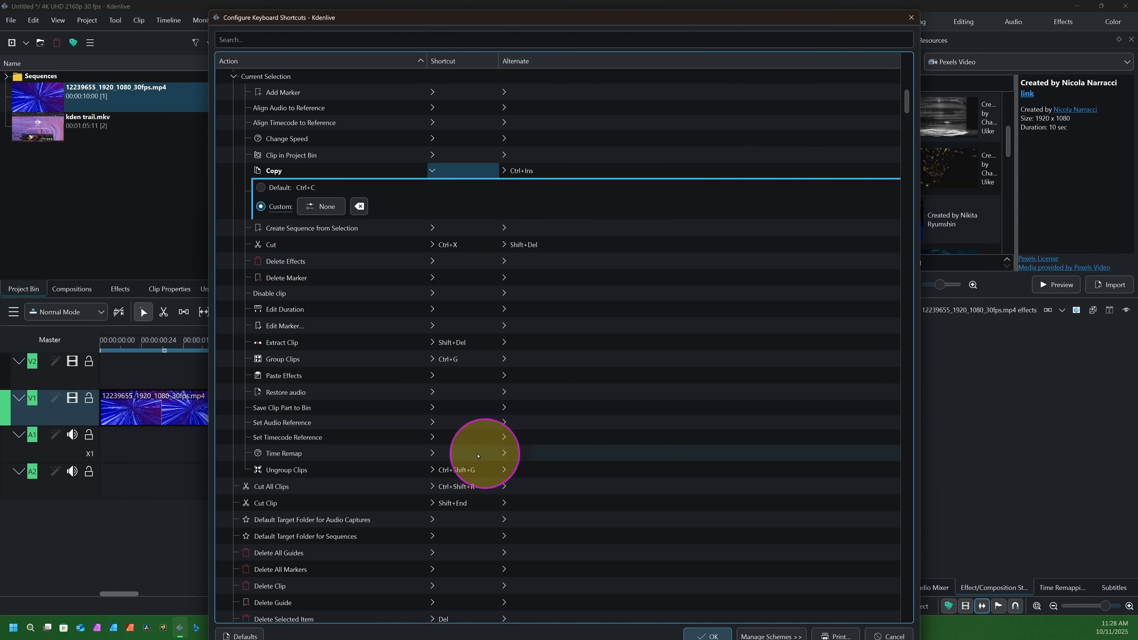
scroll(478, 456, down, 15)
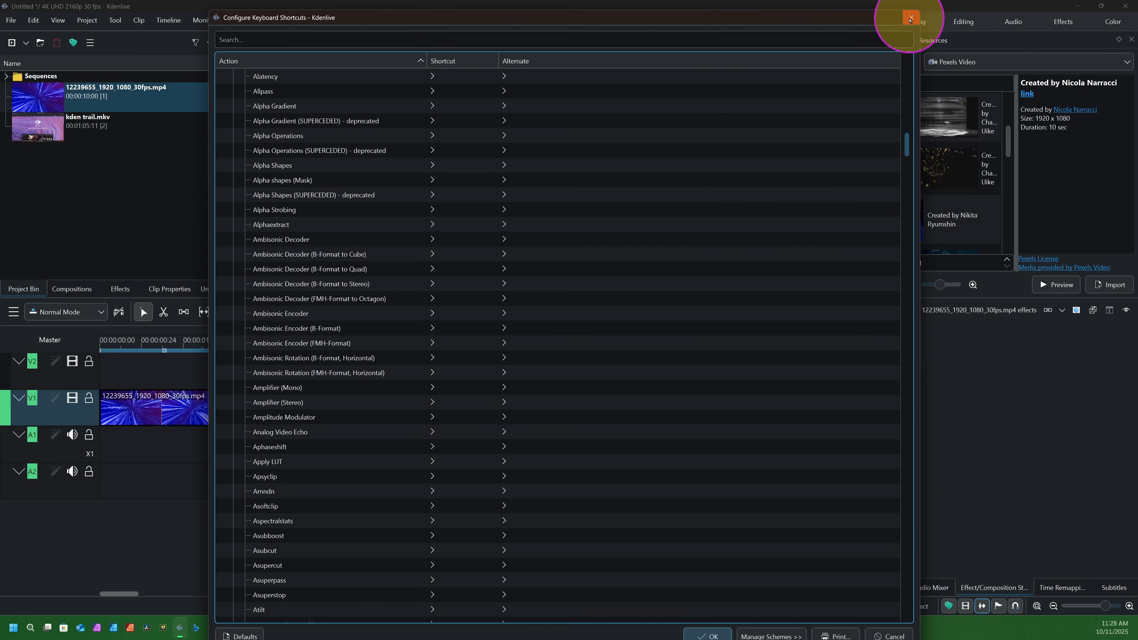
click(910, 19)
- Show the whole edit in the timeline and return the playhead to the start
scroll(533, 394, down, 5)
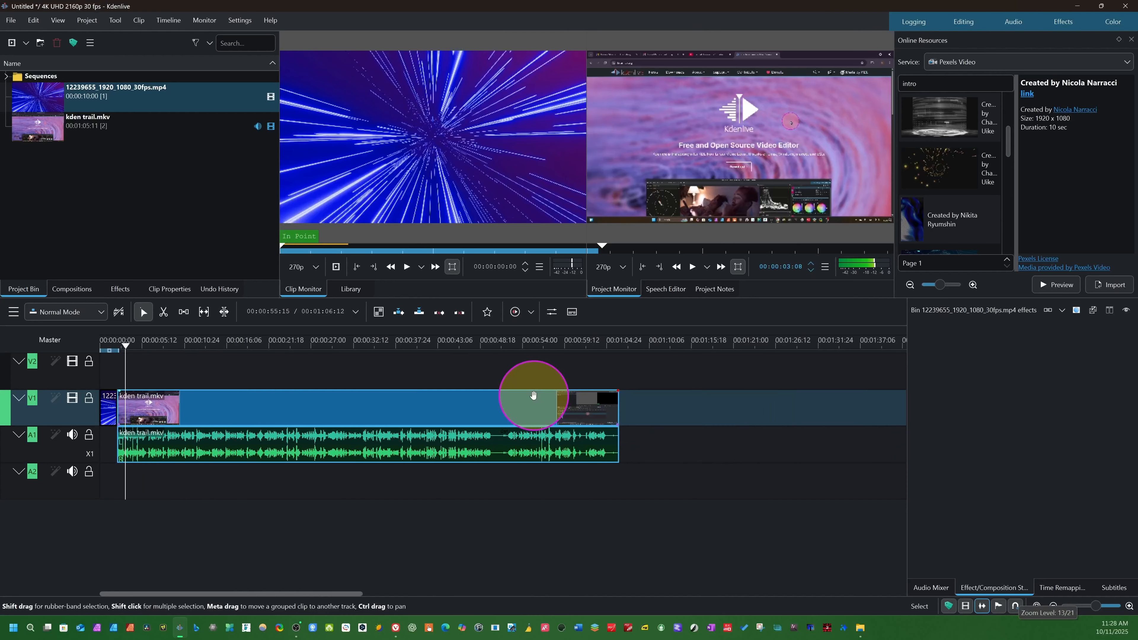
scroll(533, 395, down, 1)
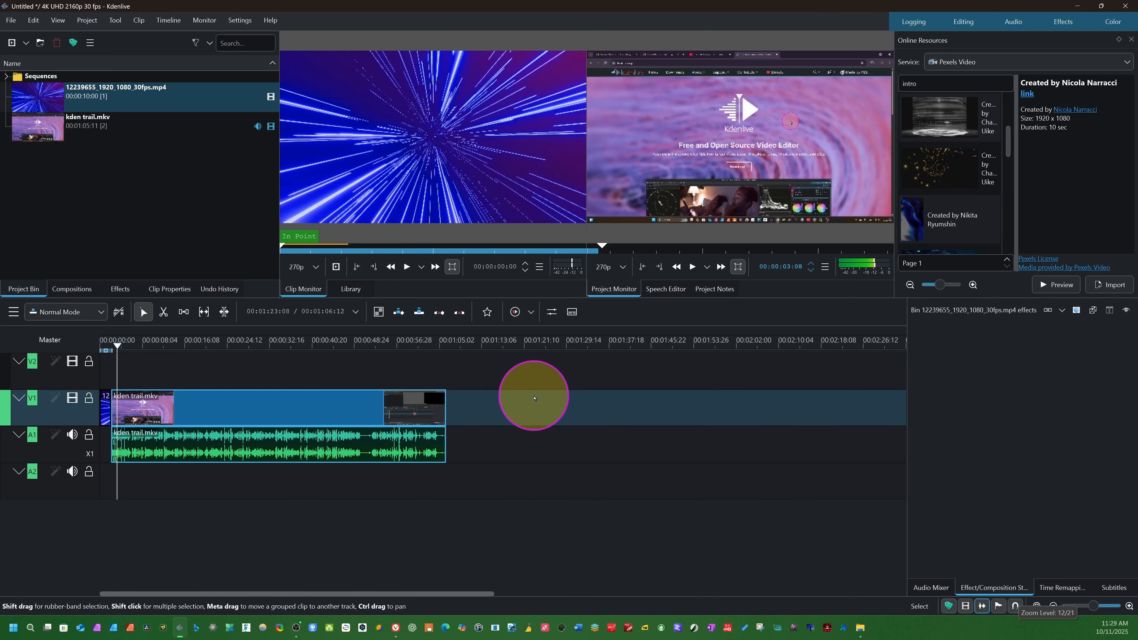
drag(107, 350, 79, 355)
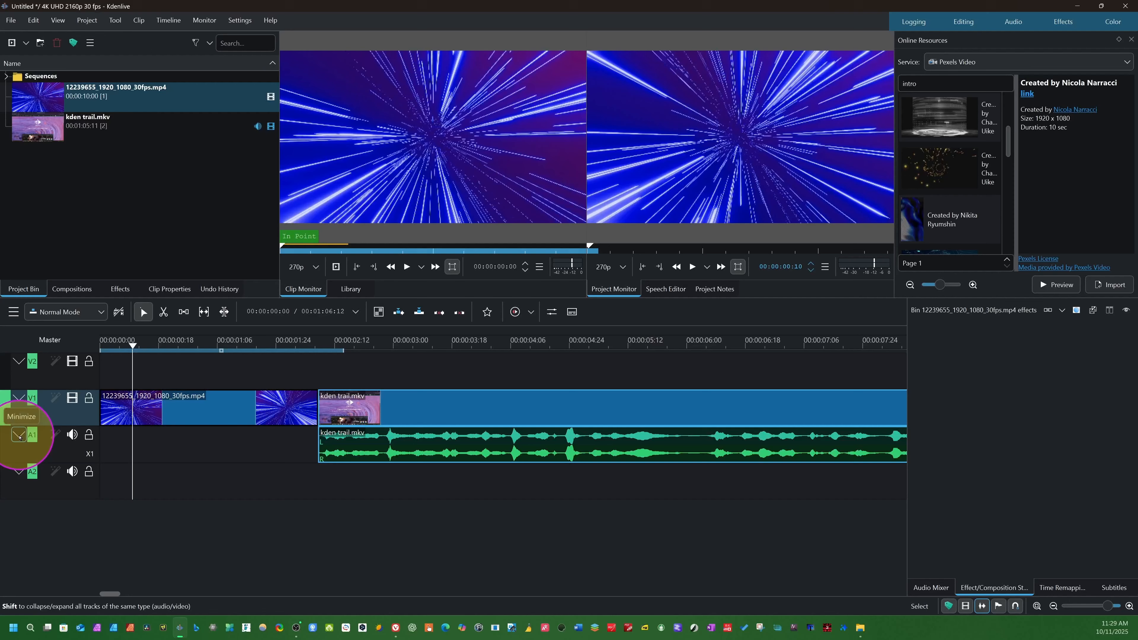
- Collapse the A1 and V1 tracks to their minimum height
click(18, 435)
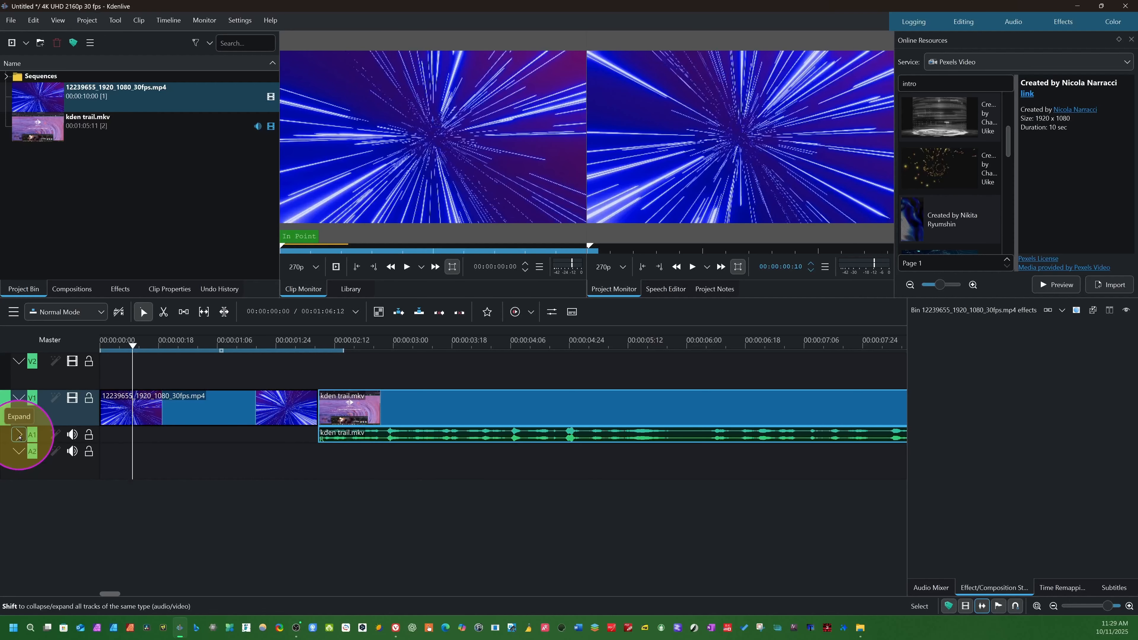
click(18, 435)
click(18, 434)
click(18, 435)
click(19, 435)
click(20, 399)
click(21, 399)
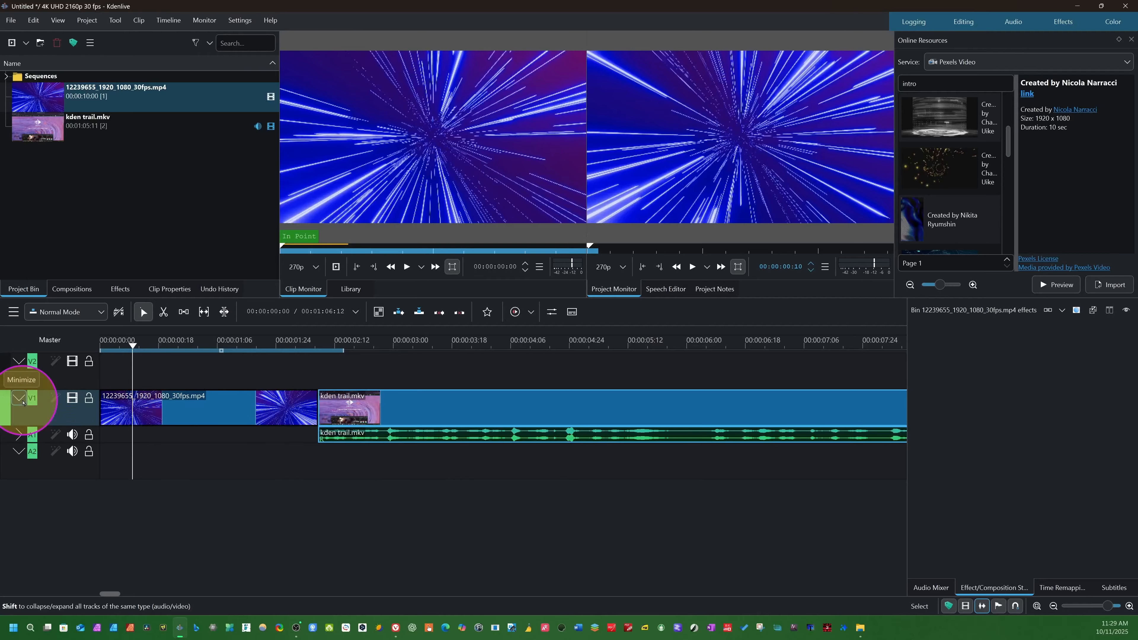
click(20, 388)
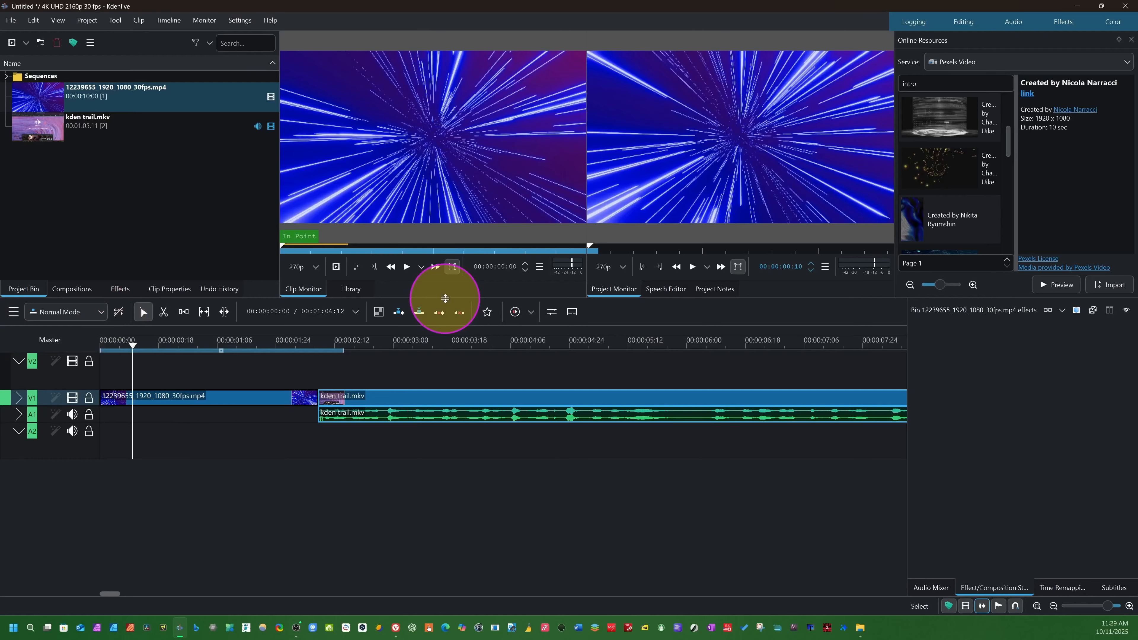
- Enlarge the monitor area above the timeline and hide the Online Resources panel
drag(445, 298, 557, 385)
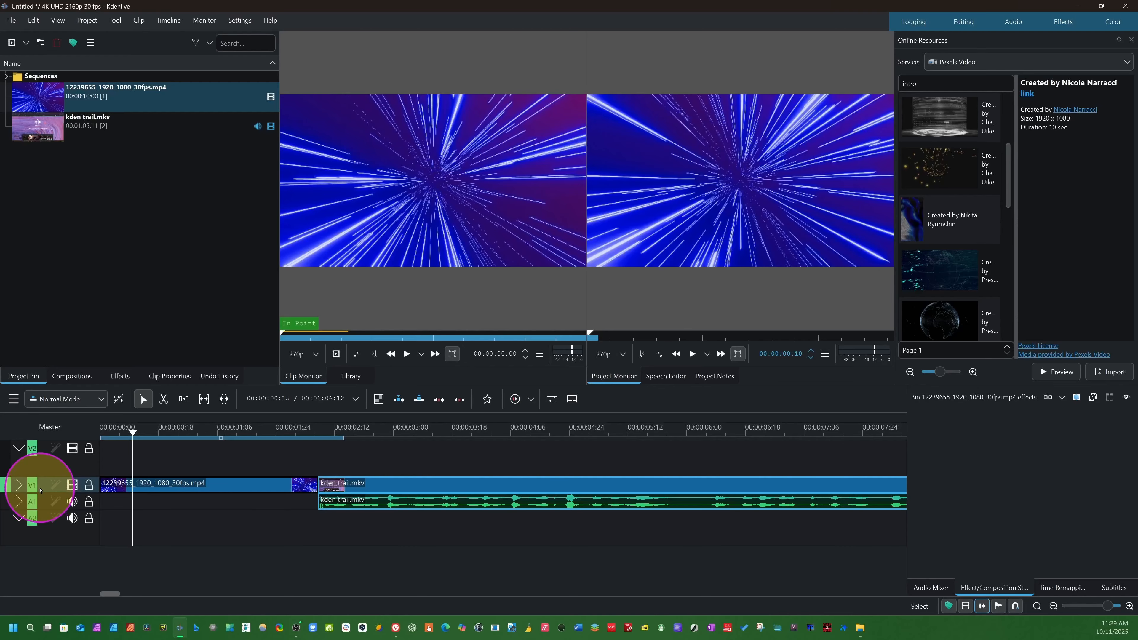
drag(38, 491, 113, 489)
click(972, 371)
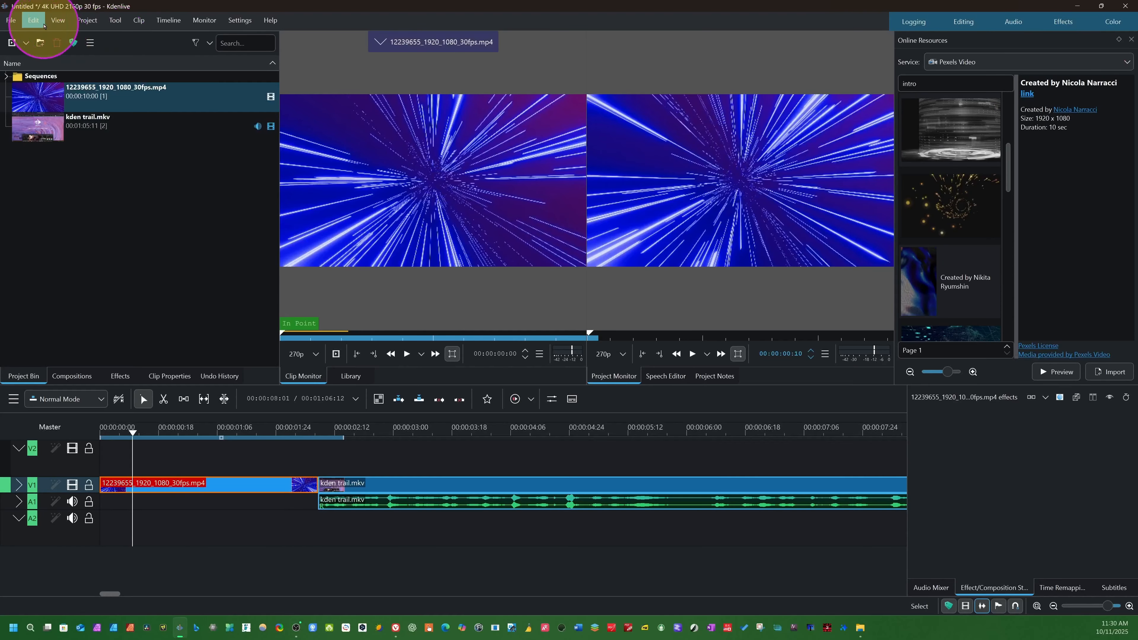
click(54, 22)
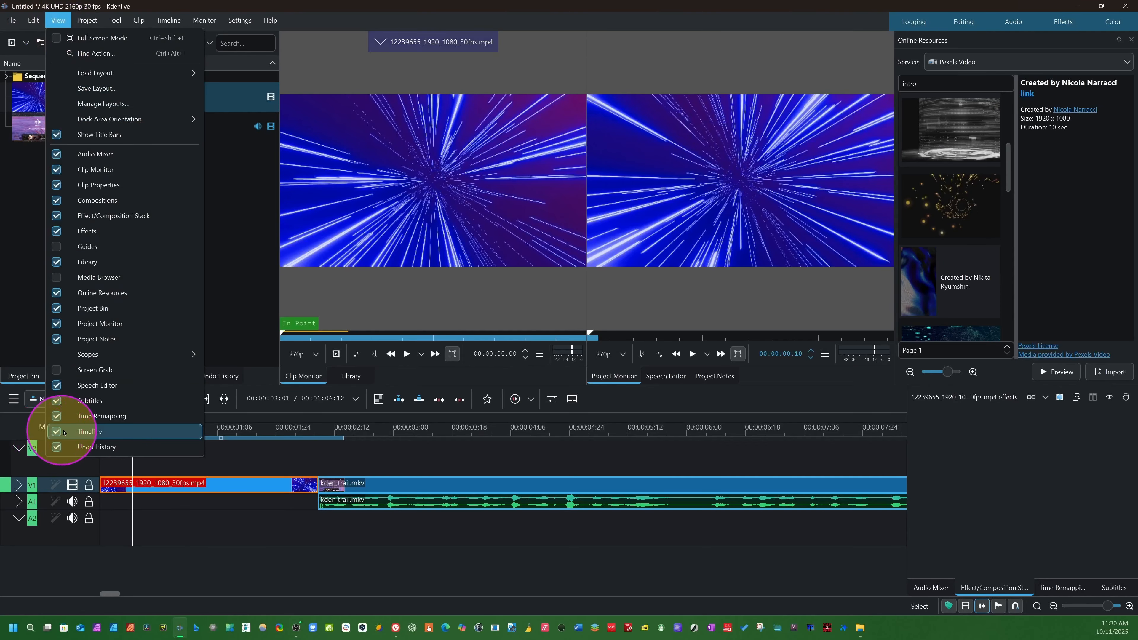
click(53, 296)
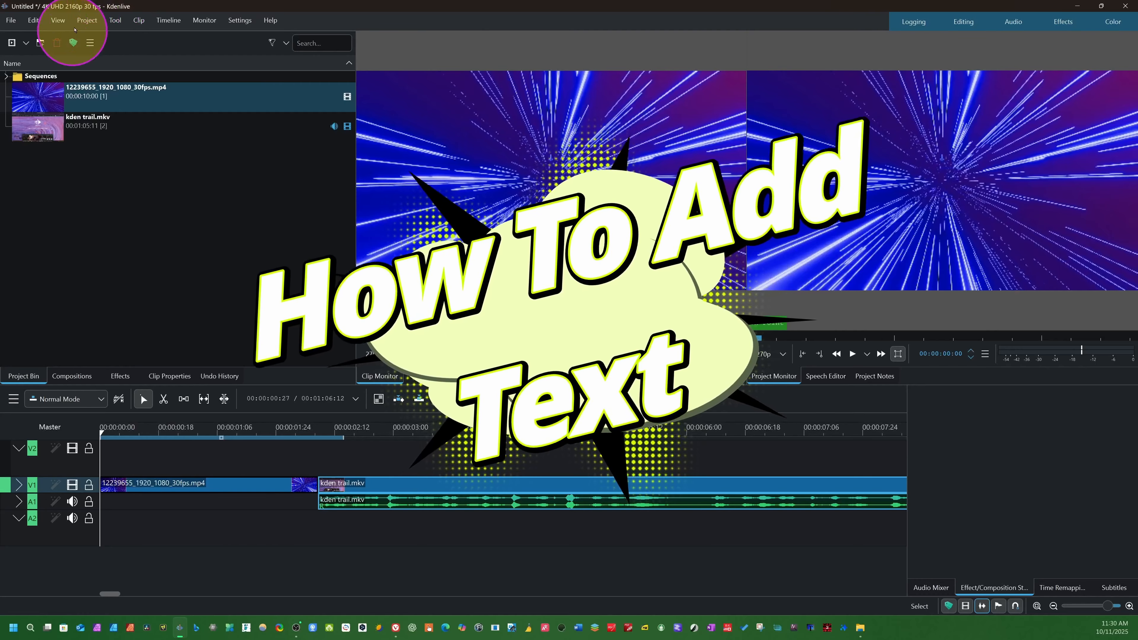
- Start a new title clip and place a text item near the frame's upper-left corner
click(85, 21)
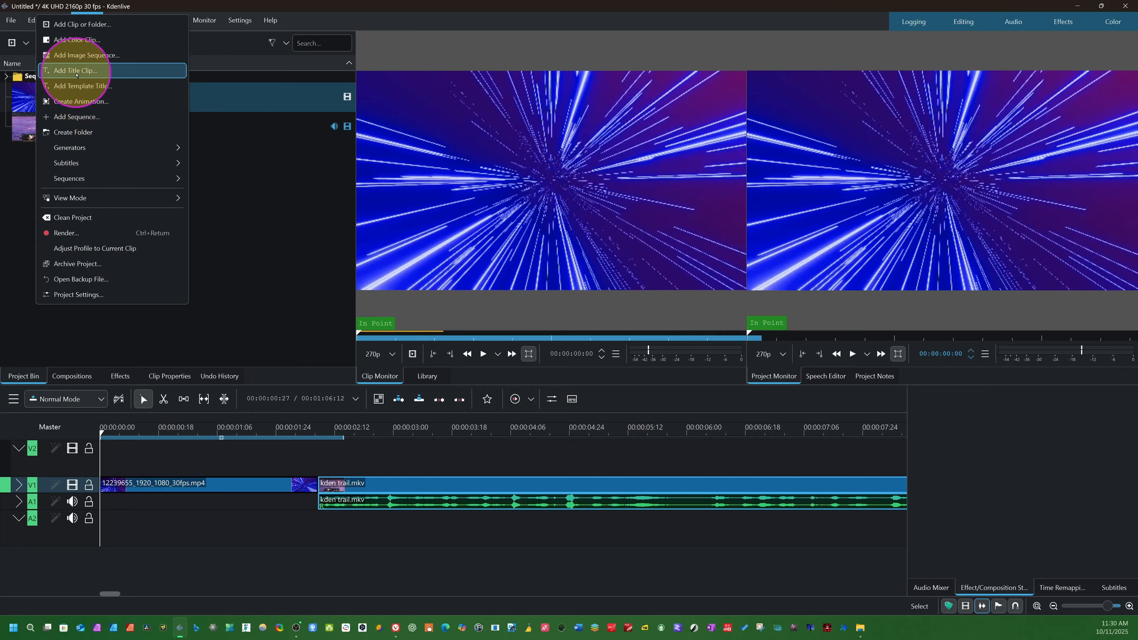
click(77, 72)
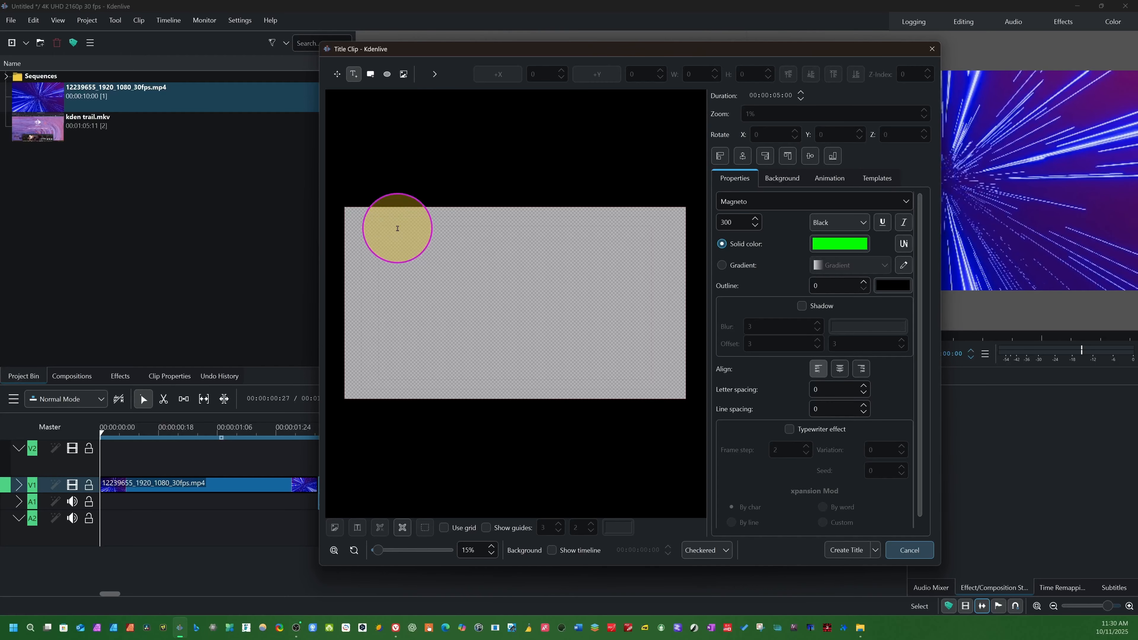
click(393, 233)
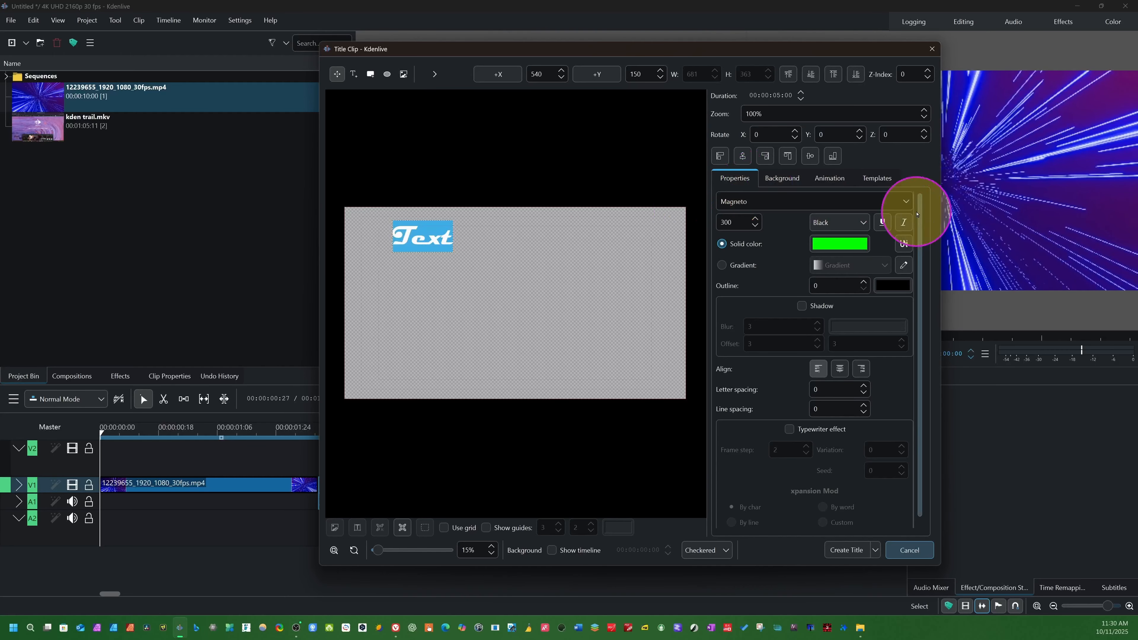
- Set the font of the title text to Gill Sans
click(906, 204)
scroll(738, 234, up, 10)
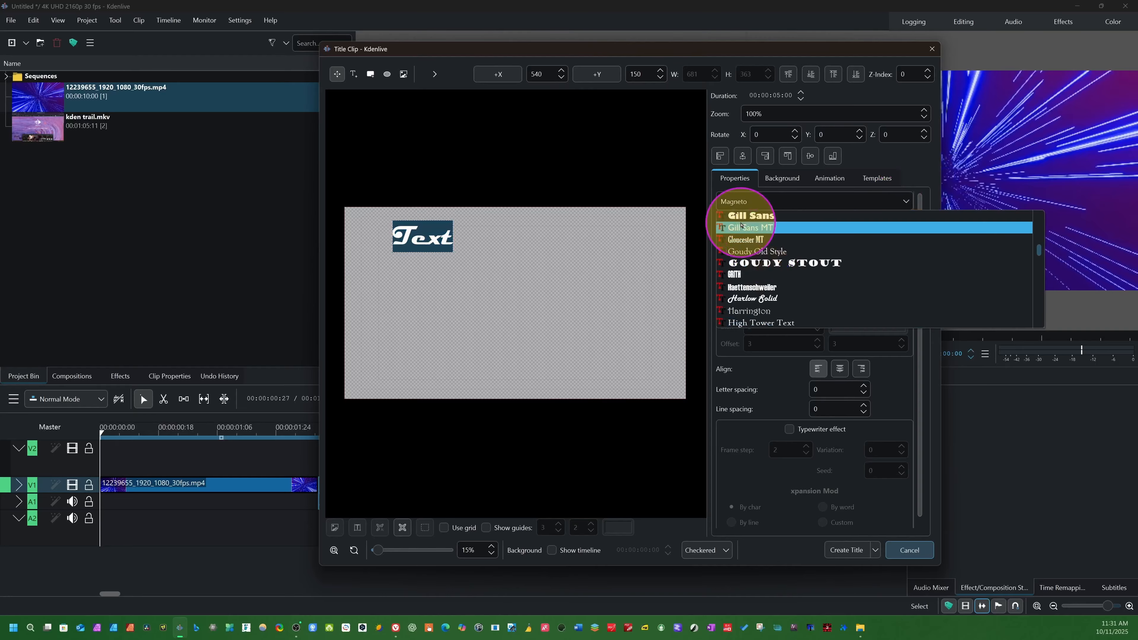
click(739, 223)
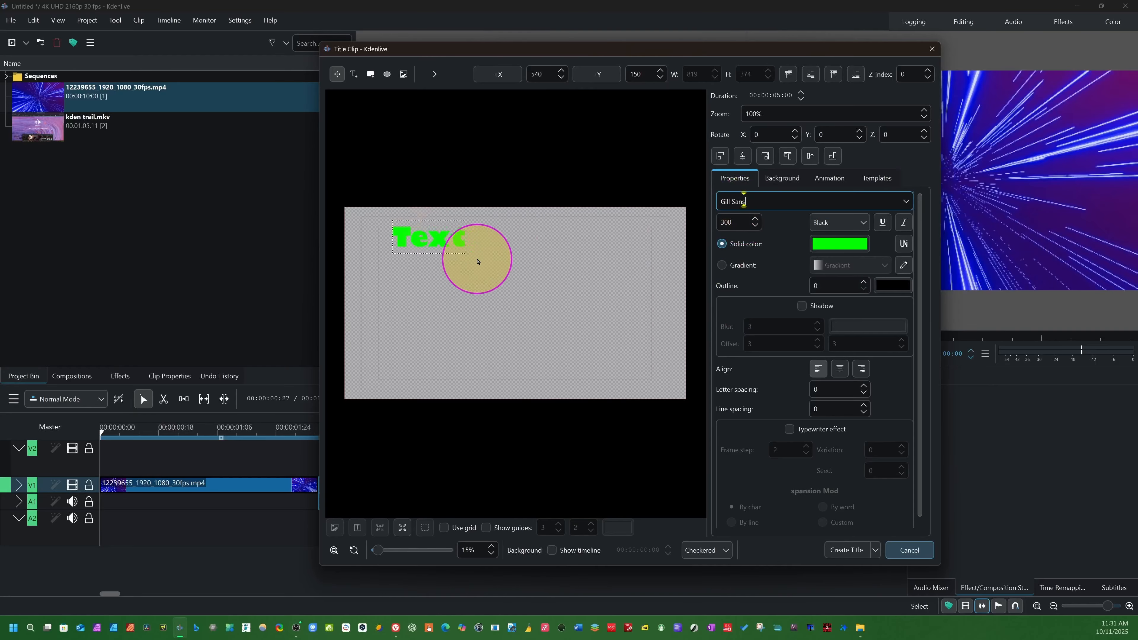
- Replace the placeholder text with "Kdenlive Tutorial"
double_click(447, 235)
text(Kdenlive Tutorial)
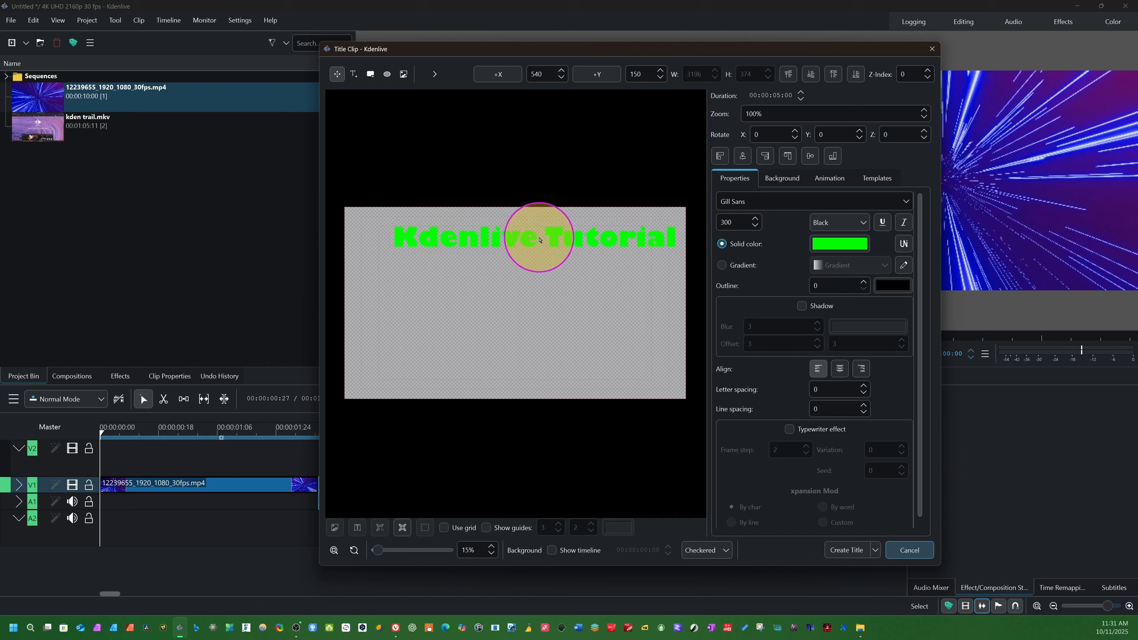
click(539, 240)
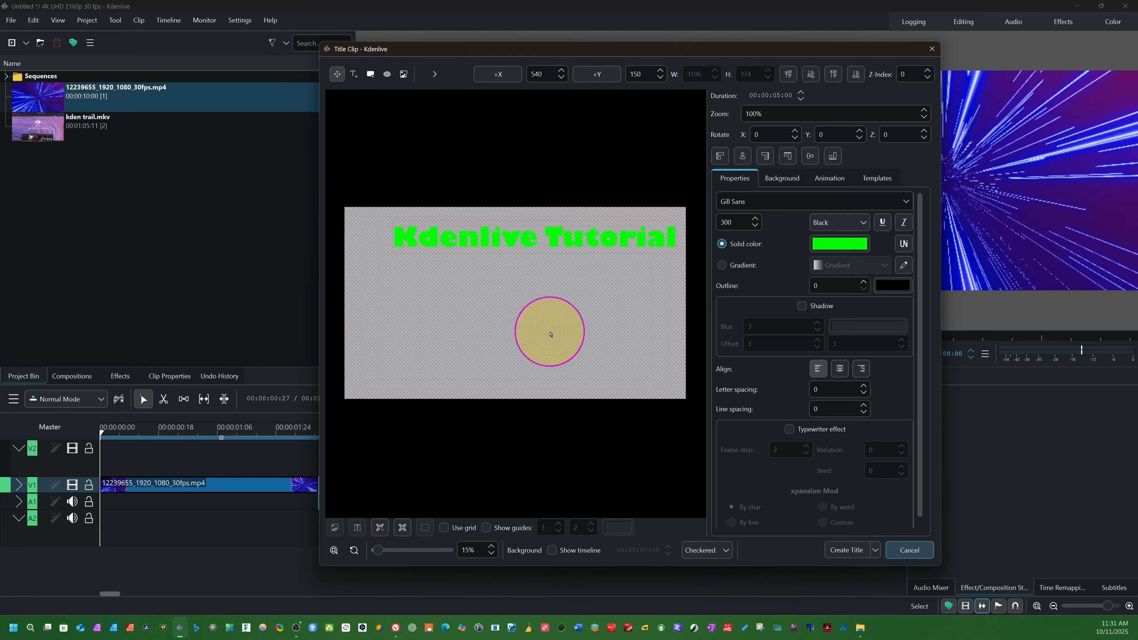
click(549, 331)
- Move the title text to the middle of the frame, at about X 173, Y 783
click(597, 234)
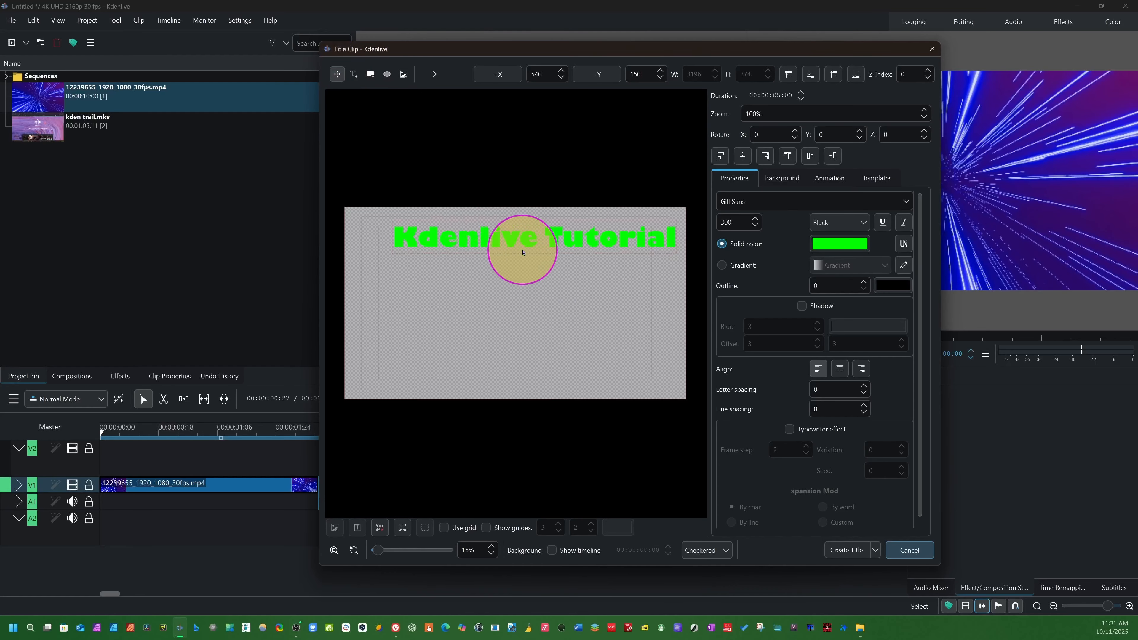
drag(523, 251, 478, 301)
drag(501, 227, 587, 234)
click(540, 295)
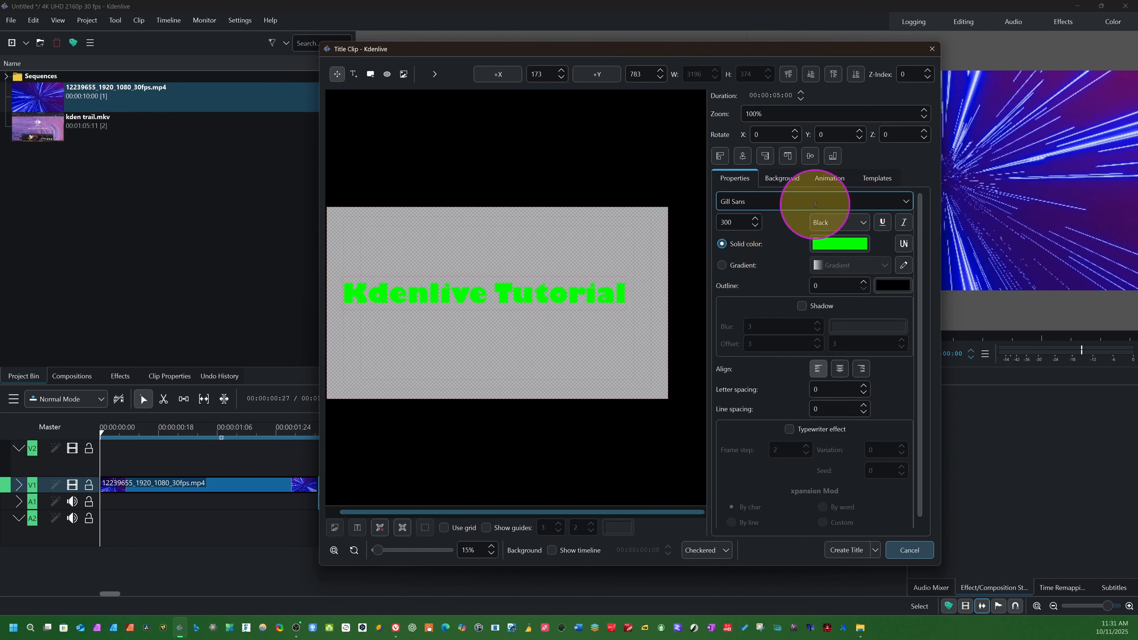
click(902, 206)
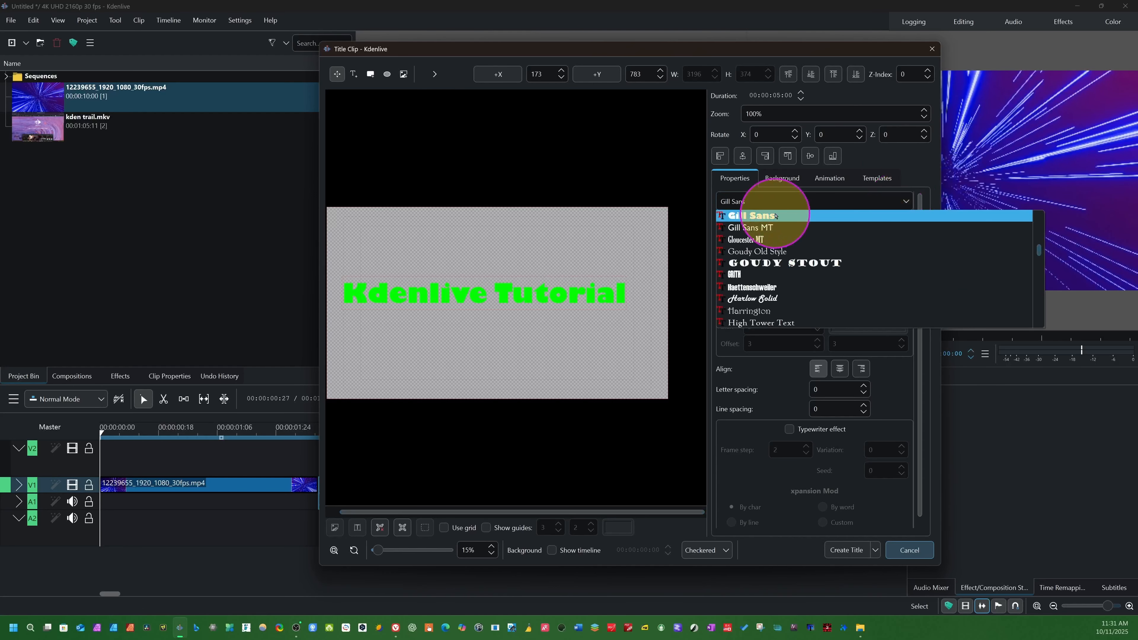
click(899, 168)
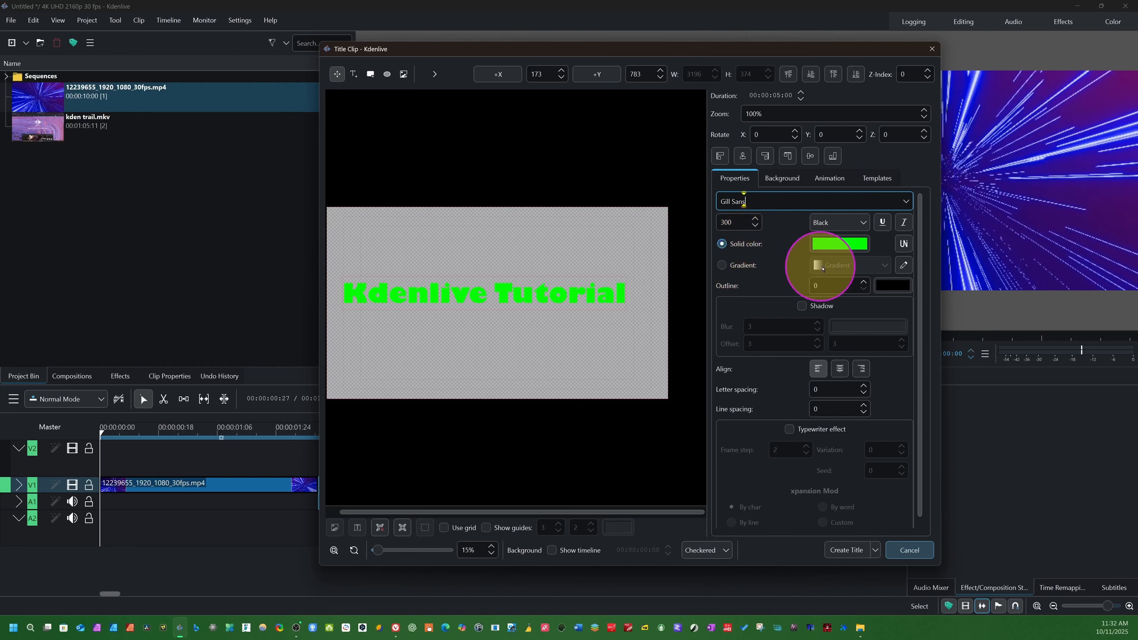
- Switch the text fill to a gradient and set the gradient's first colour to magenta #aa007f
click(727, 264)
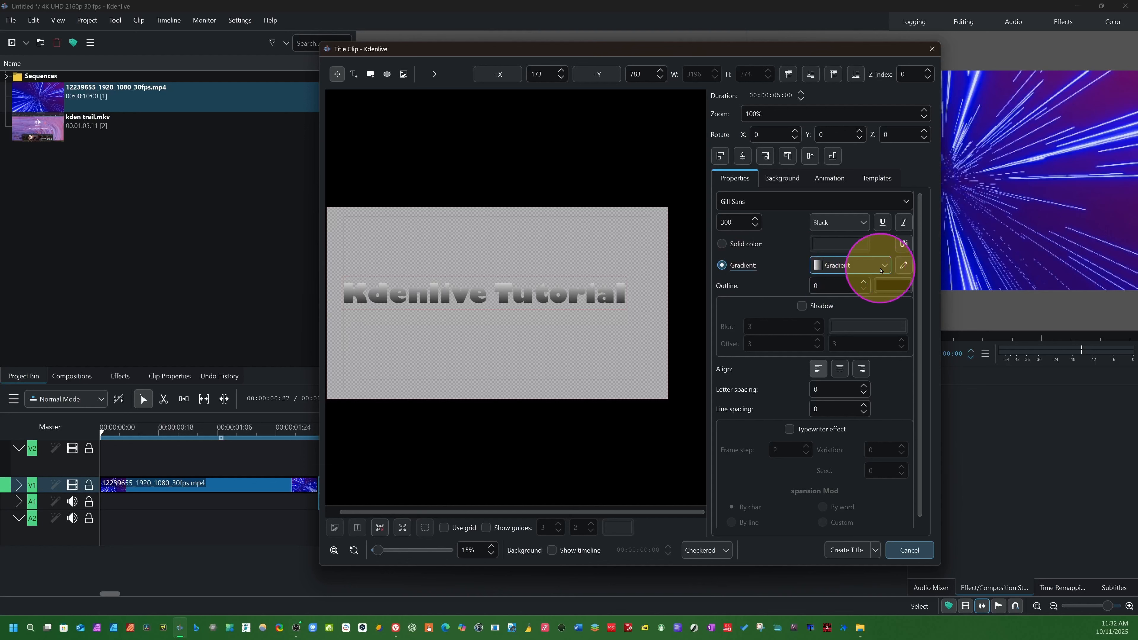
click(903, 266)
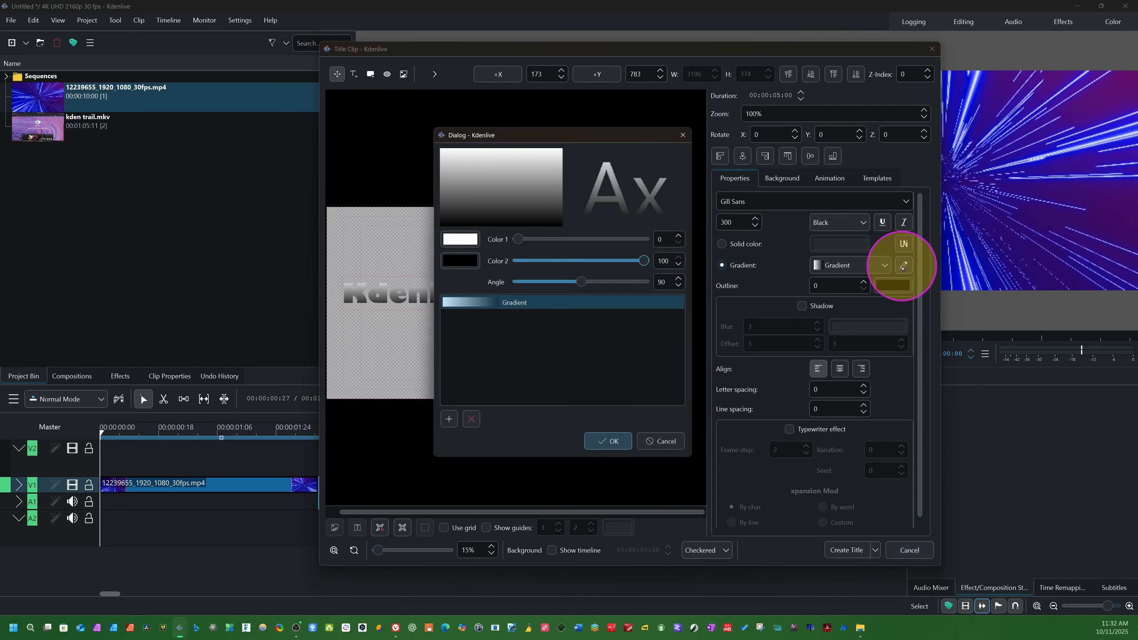
click(460, 239)
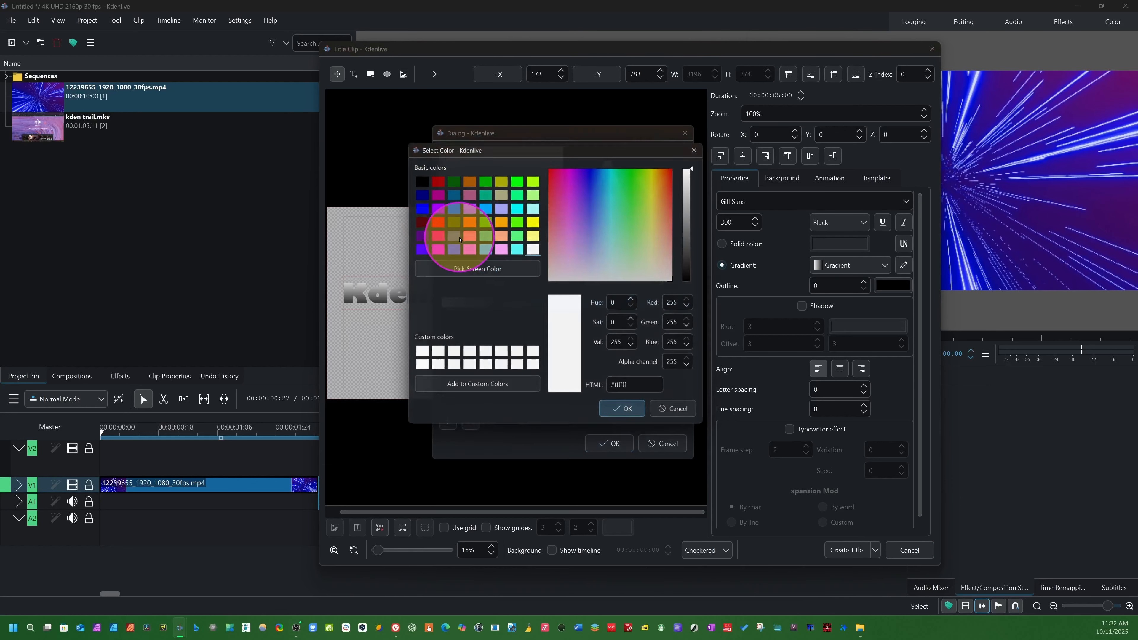
click(513, 182)
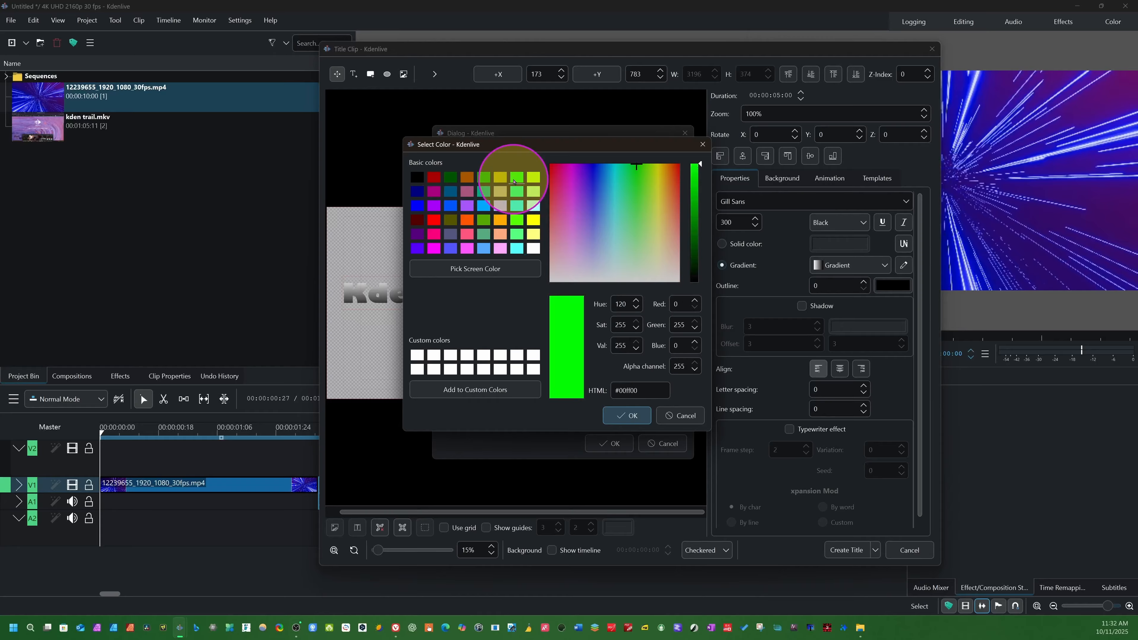
click(434, 191)
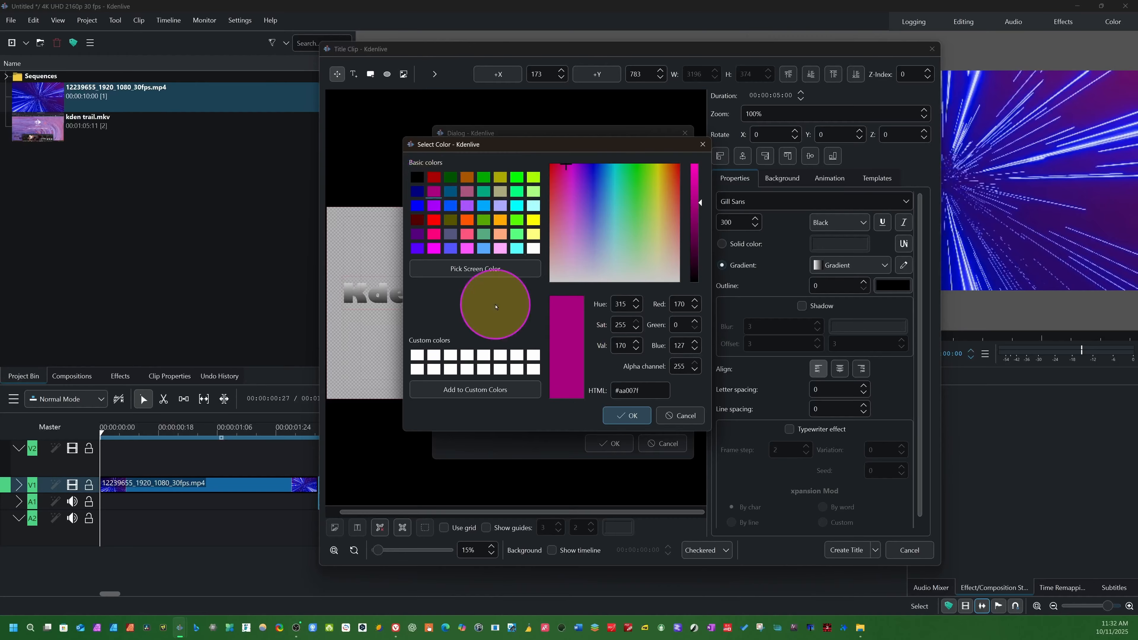
click(627, 415)
- Try light pink #ffaaff as the gradient's second colour
click(452, 254)
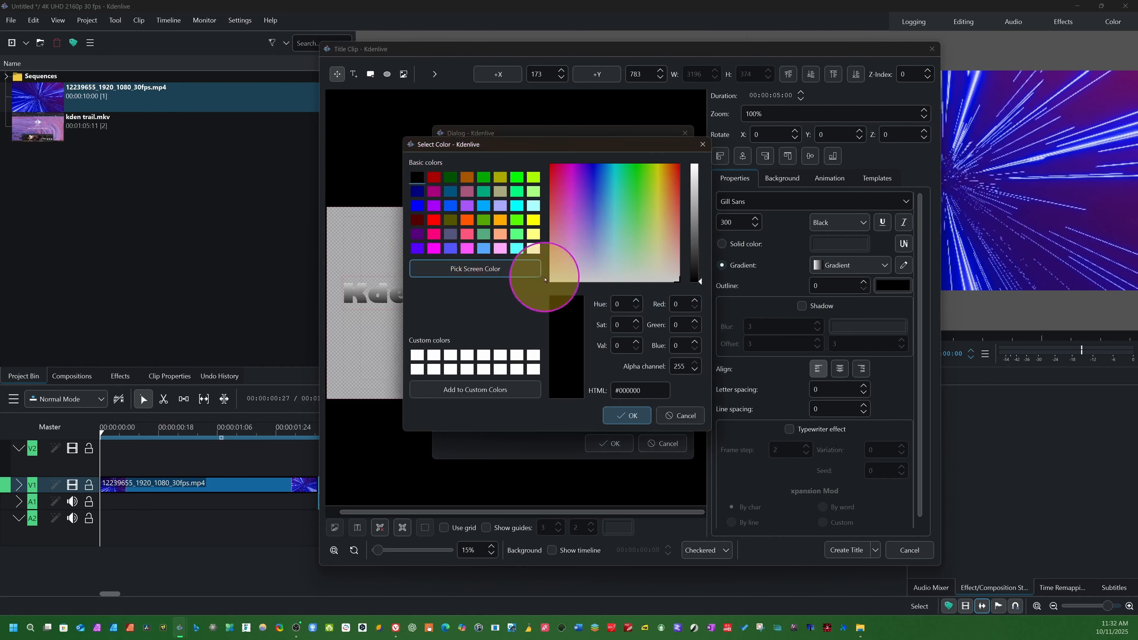
click(500, 248)
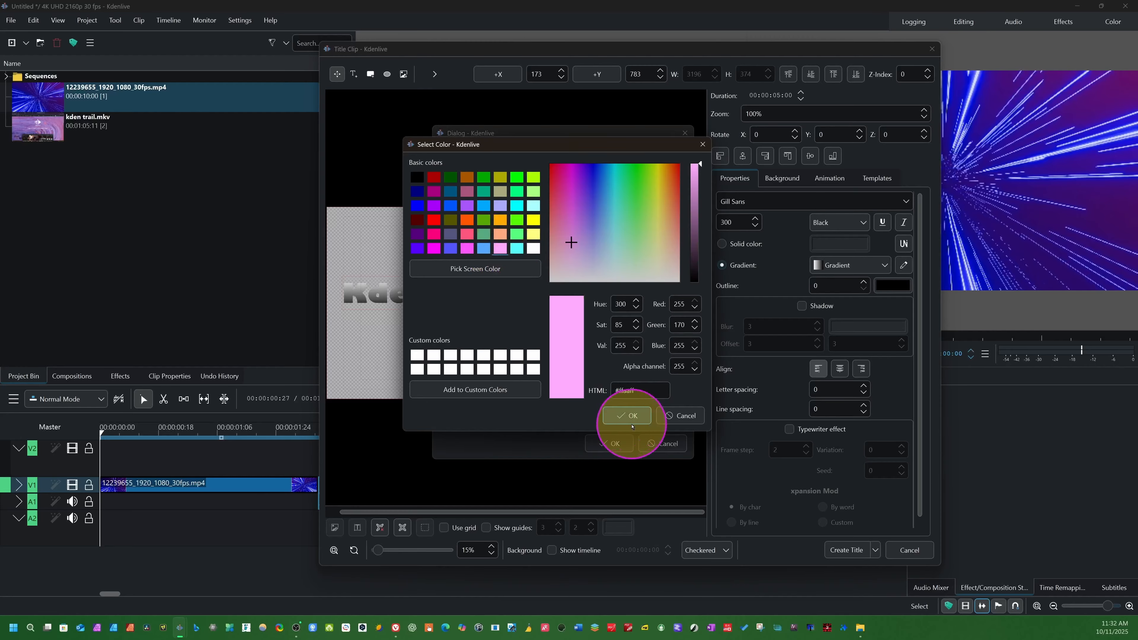
click(628, 415)
- Set the gradient's second colour to yellow and add the colour pair as a new gradient
click(458, 262)
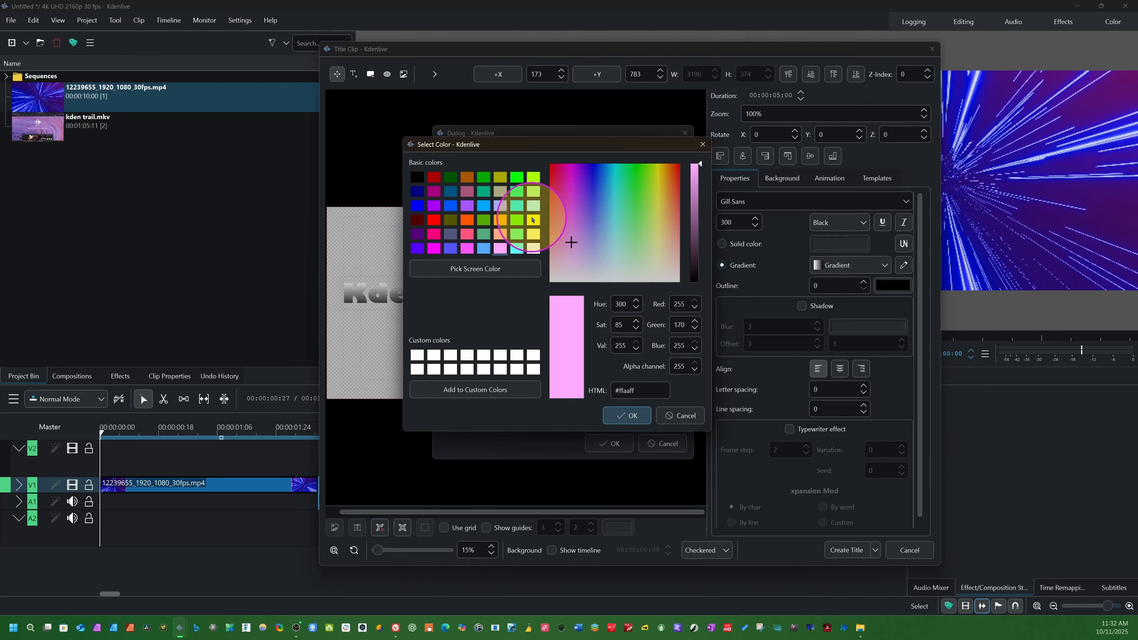
click(533, 220)
click(627, 415)
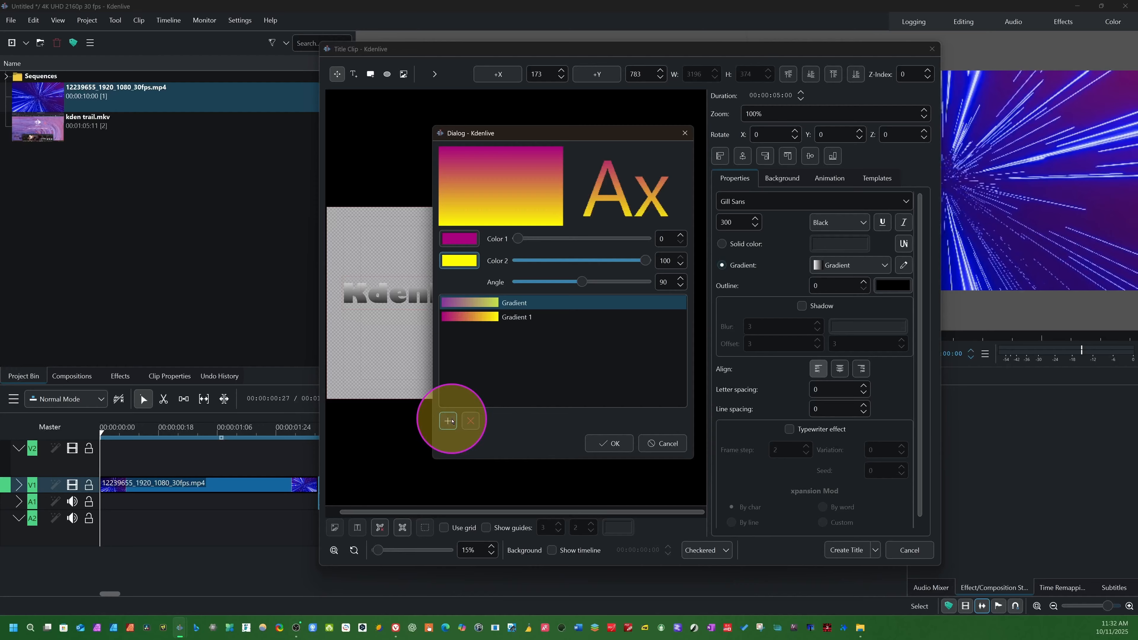
- Apply the newly added Gradient 1 to the "Kdenlive Tutorial" text
click(519, 319)
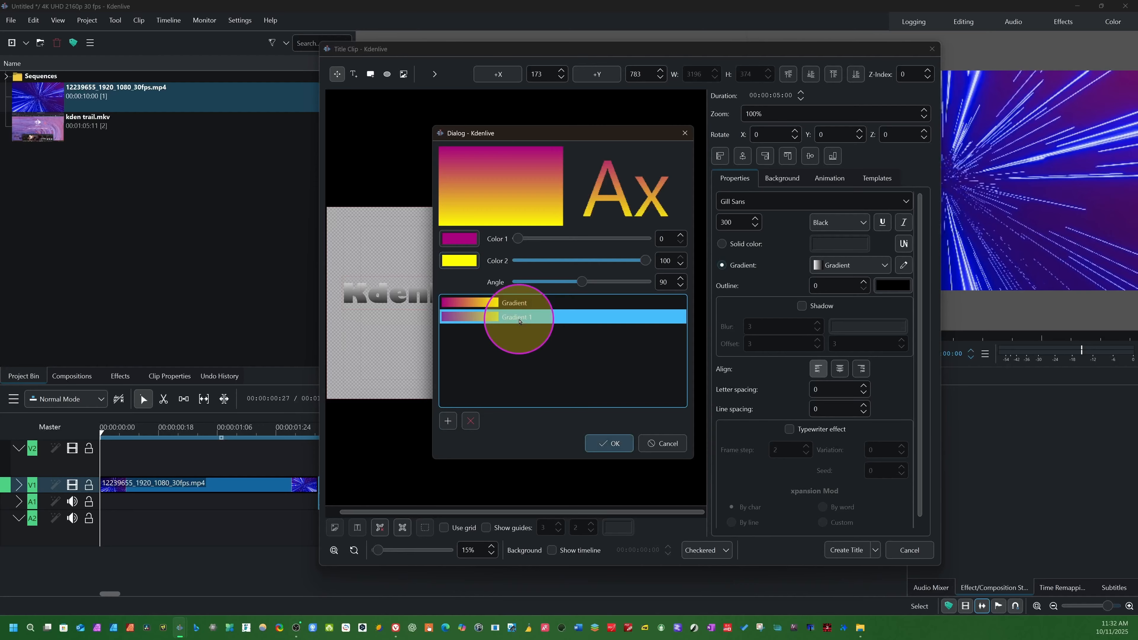
click(607, 445)
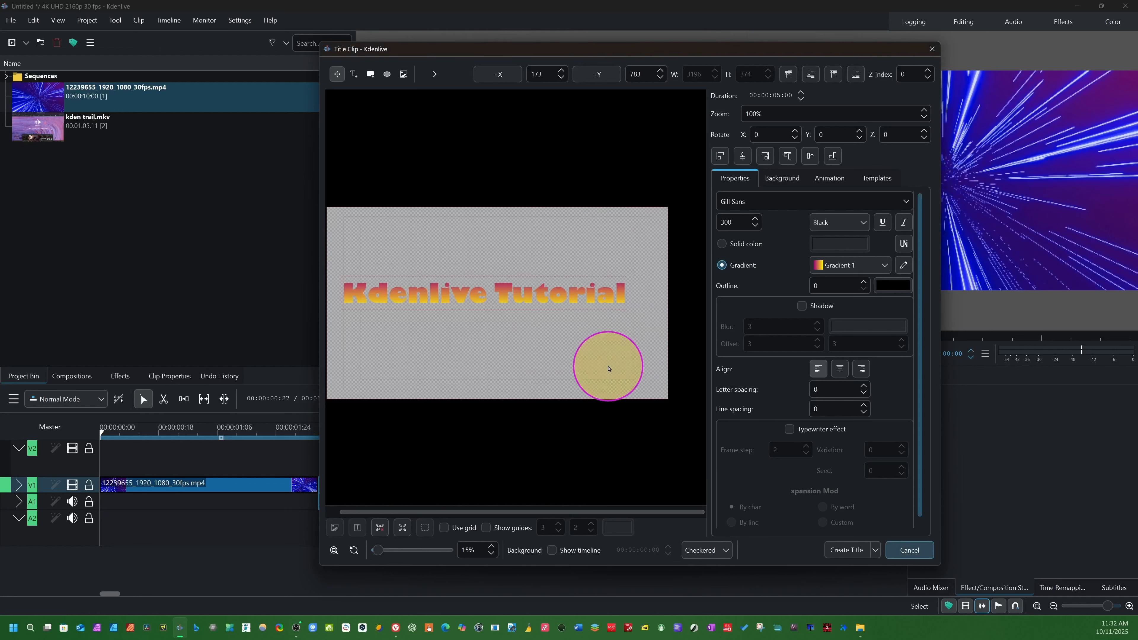
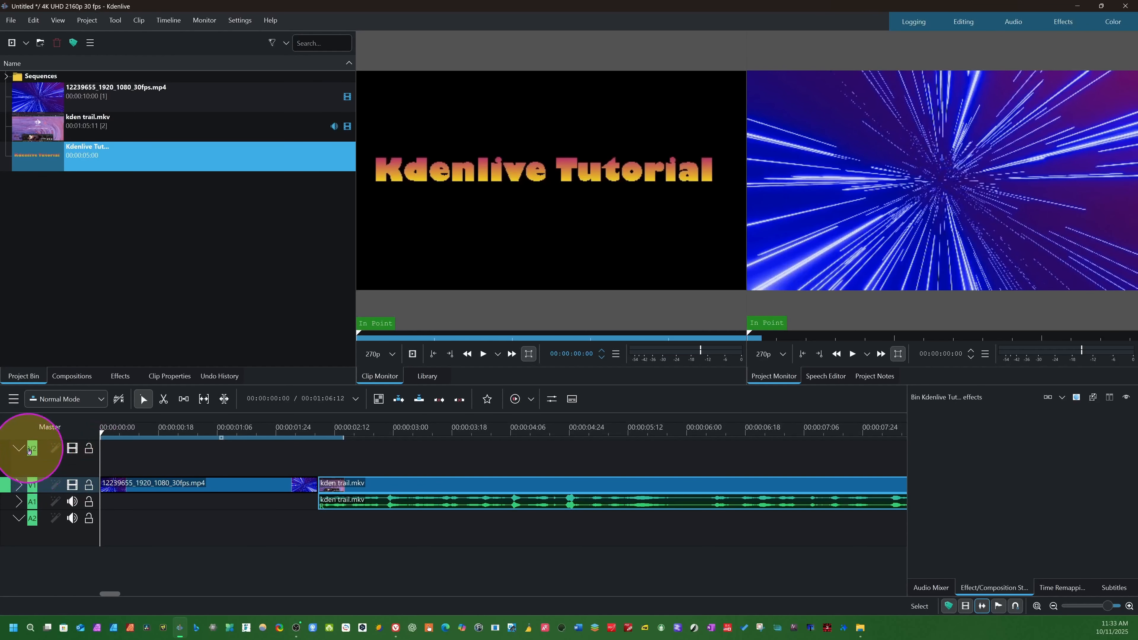
- Place the "Kdenlive Tutorial" title at the start of track V2, trim it to the intro clip's end, and preview it
click(175, 153)
drag(159, 157, 188, 469)
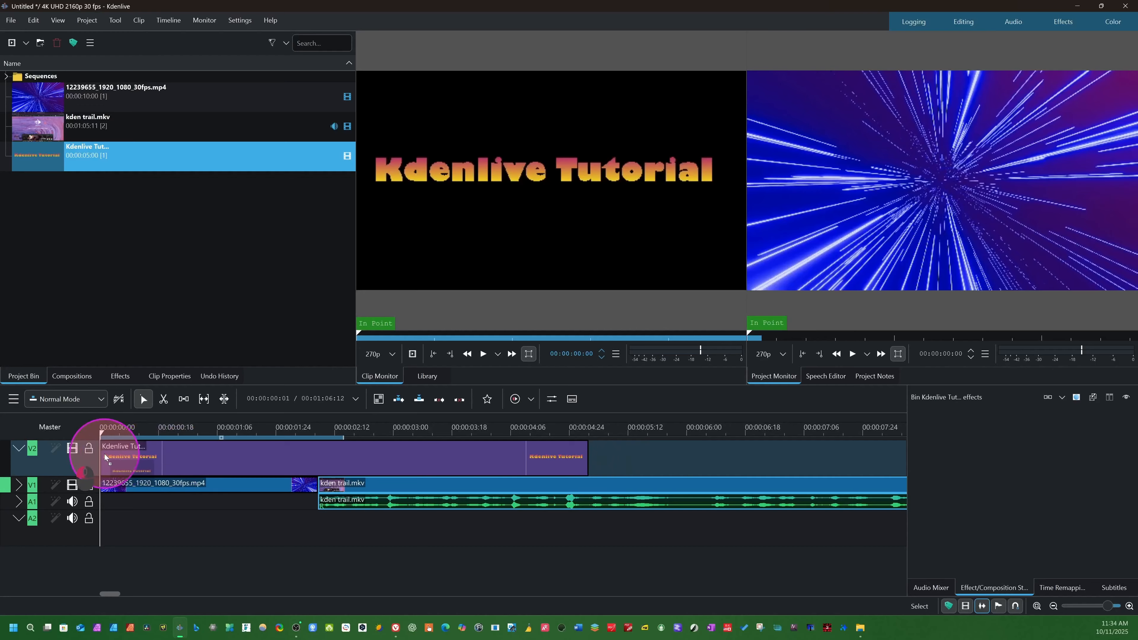
drag(104, 454, 104, 453)
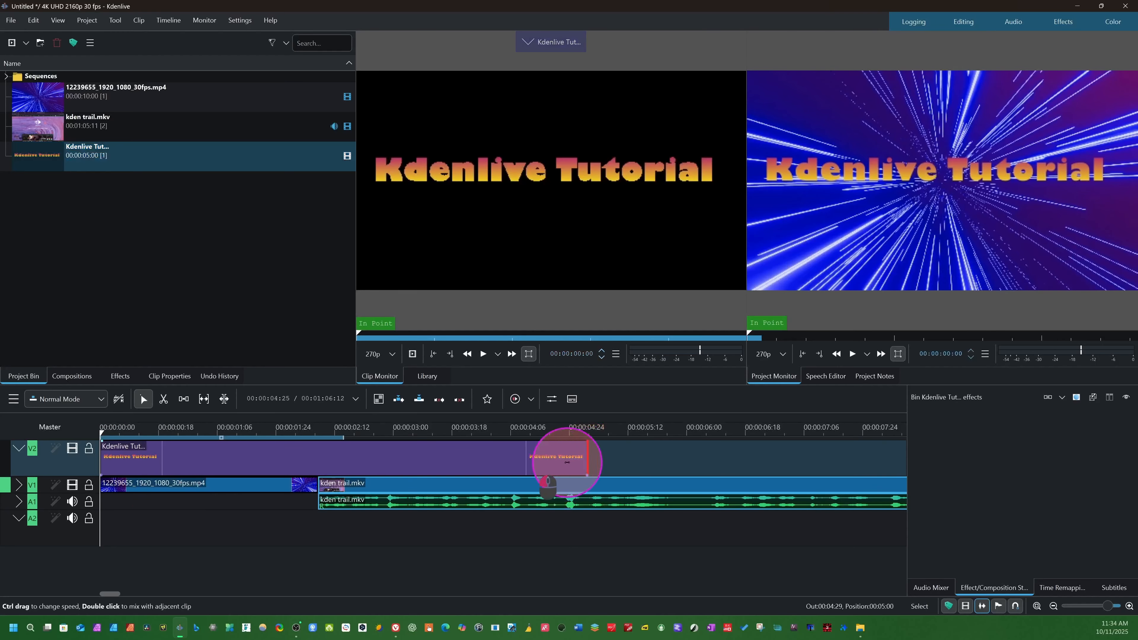
drag(567, 462, 321, 457)
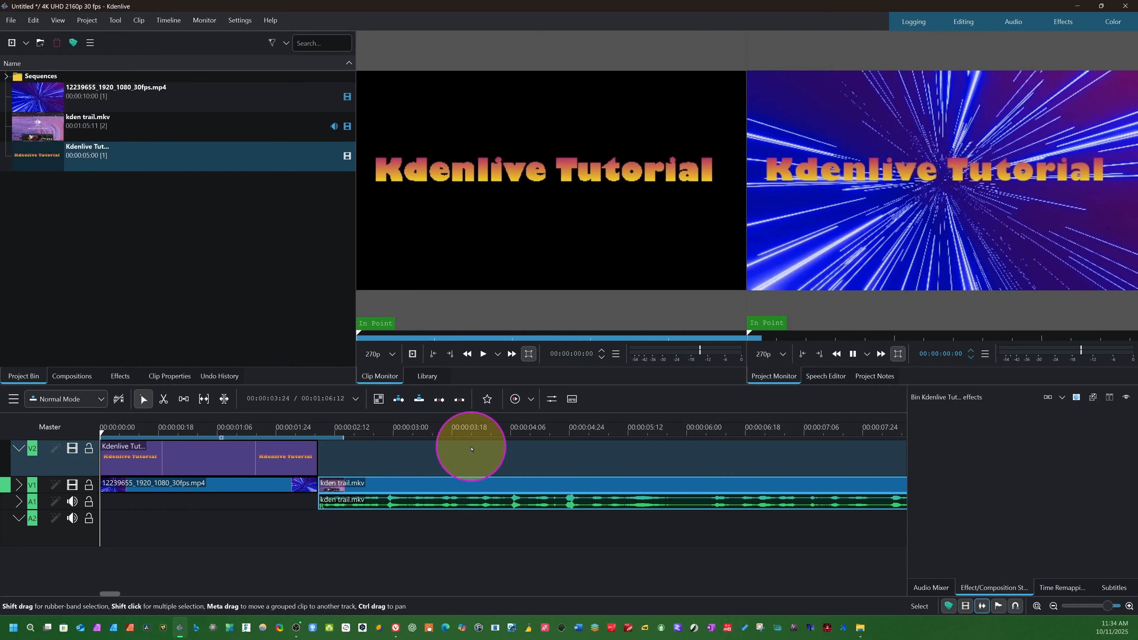
click(209, 450)
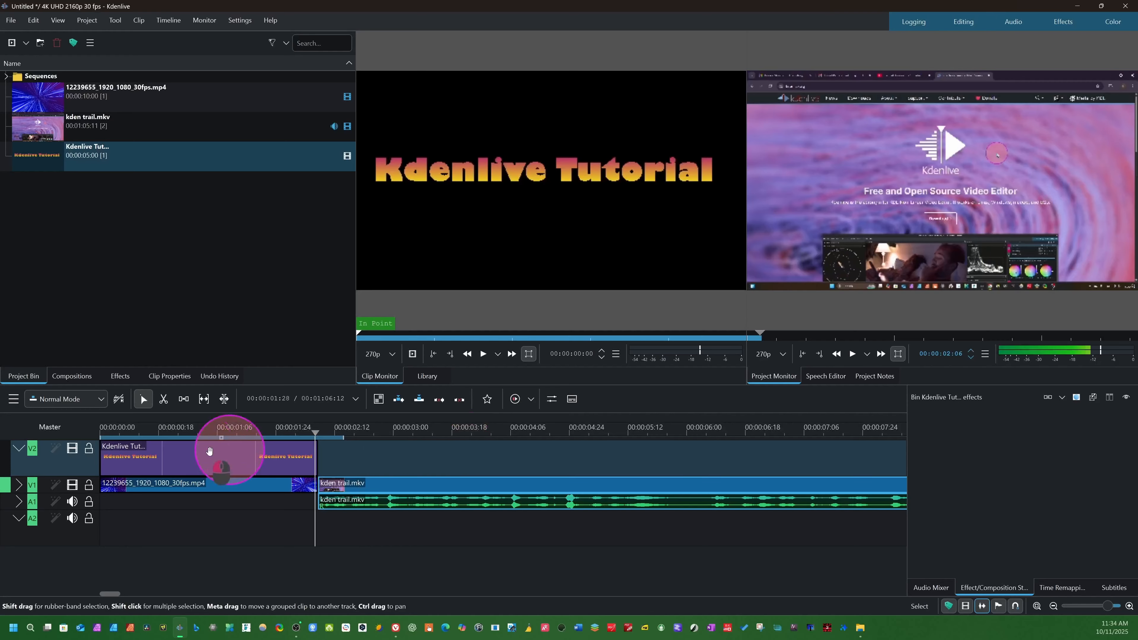
click(153, 446)
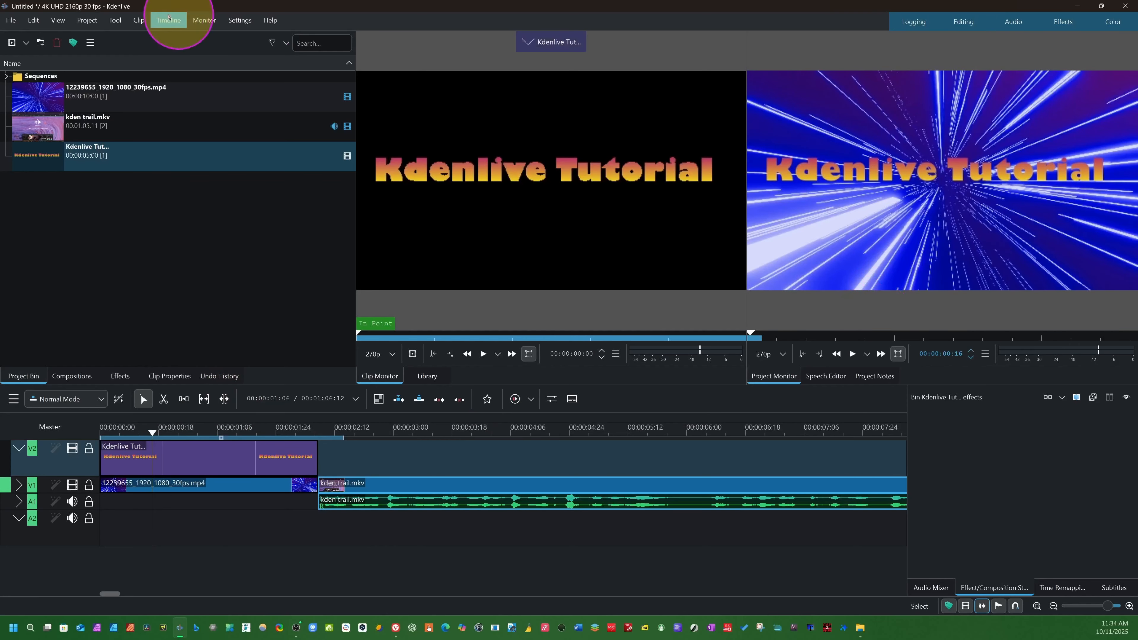
- Show the Online Resources panel and search Pexels Video for "sound"
click(58, 20)
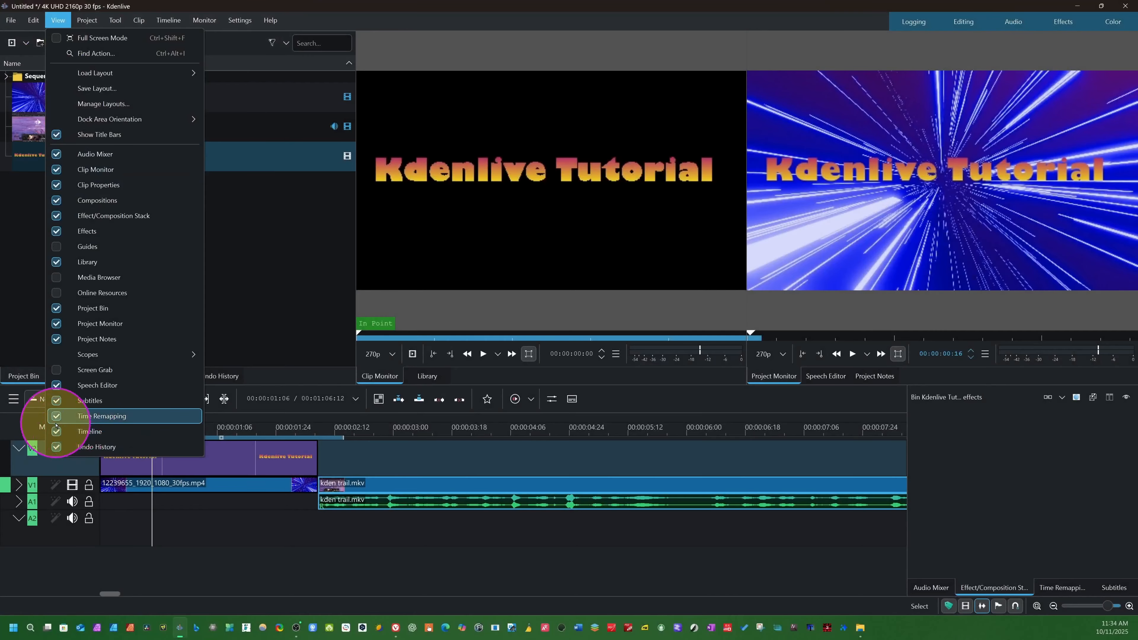
click(58, 293)
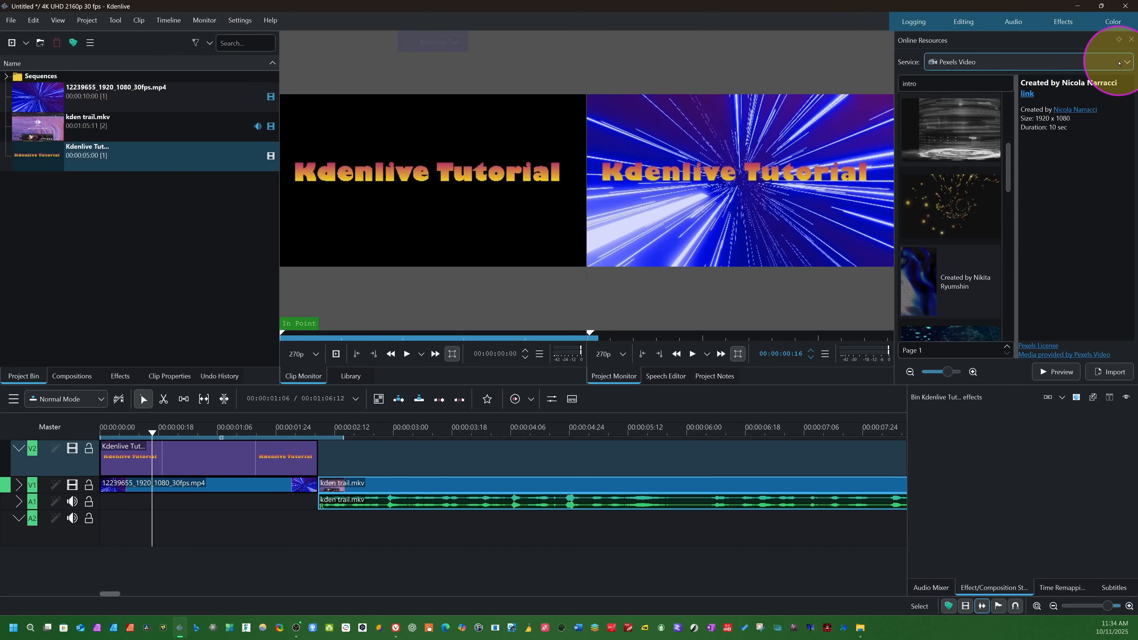
double_click(918, 85)
key(BackSpace)
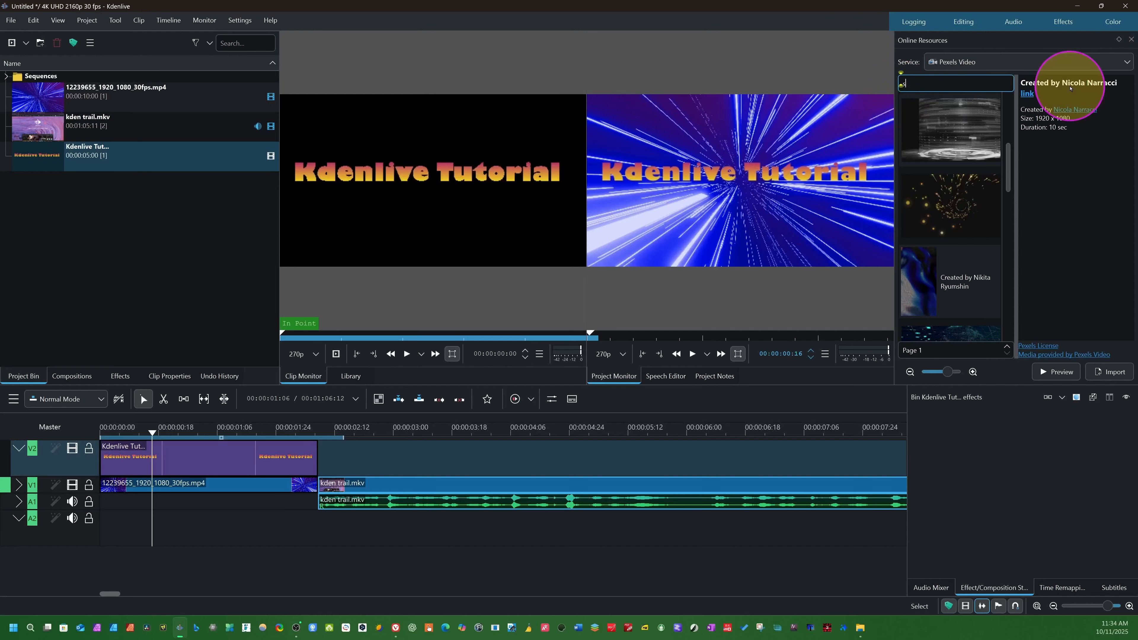
text(sound)
key(Return)
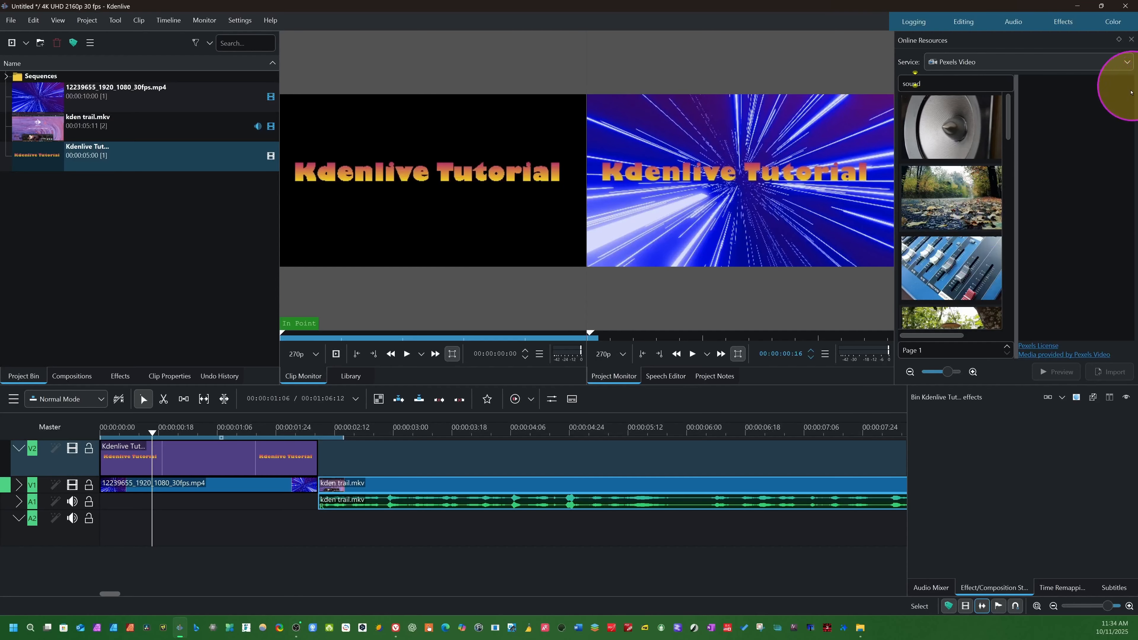
- Switch the online service to Freesound and select MSfxP Sound 427 from the results for "sound"
click(957, 63)
click(971, 85)
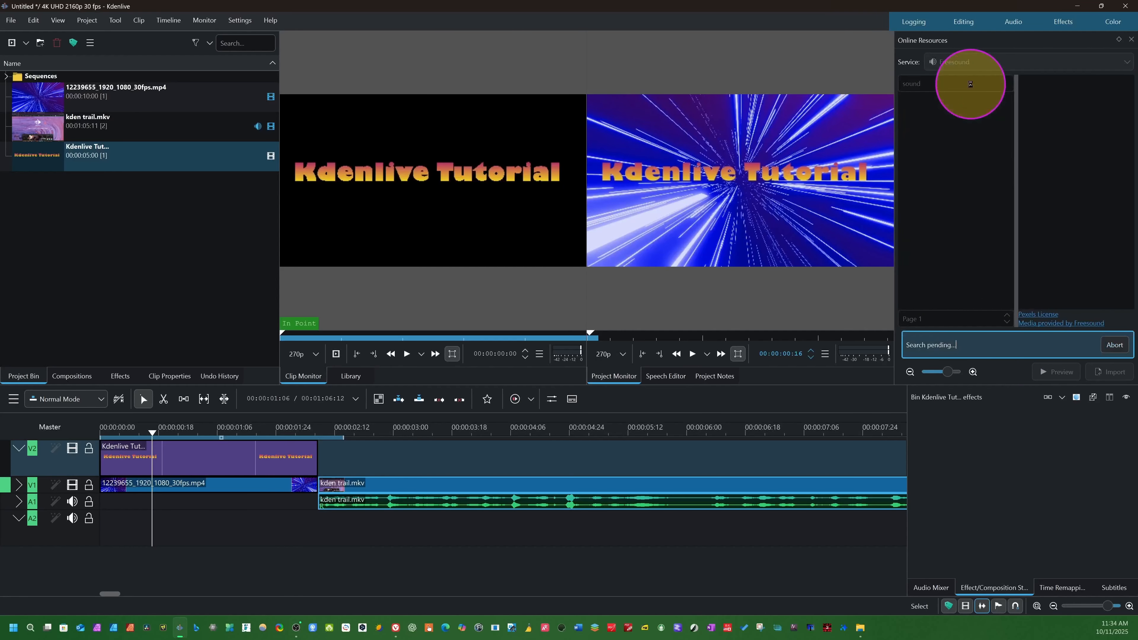
scroll(957, 277, down, 3)
scroll(957, 277, down, 3)
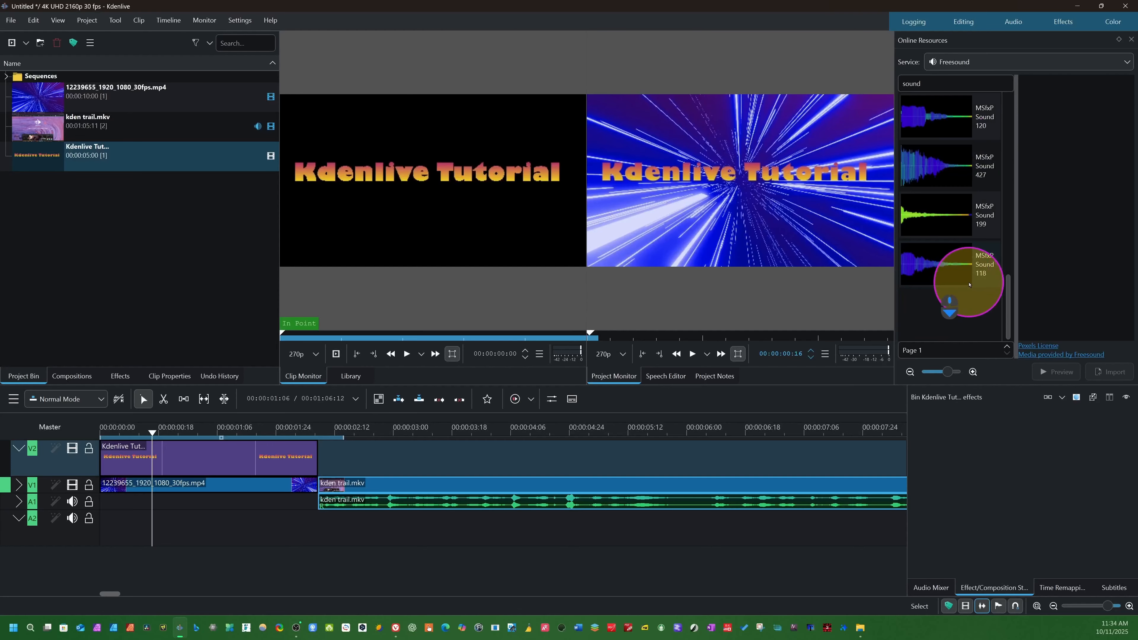
click(944, 174)
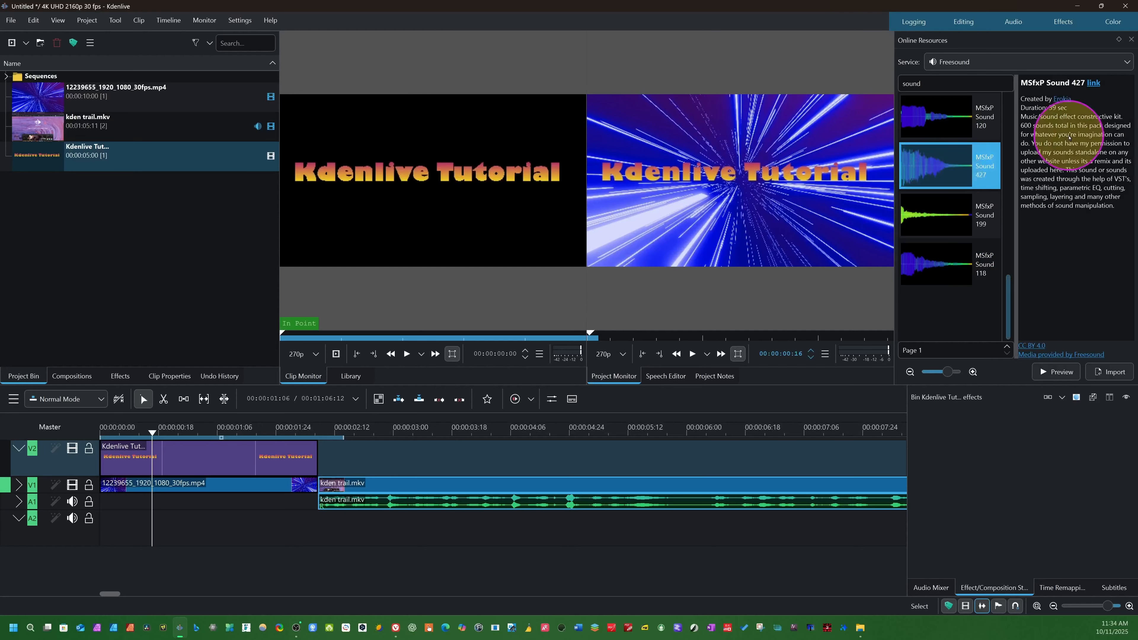
- Open the Freesound web page of MSfxP Sound 427 and examine its licence and download options
click(1093, 83)
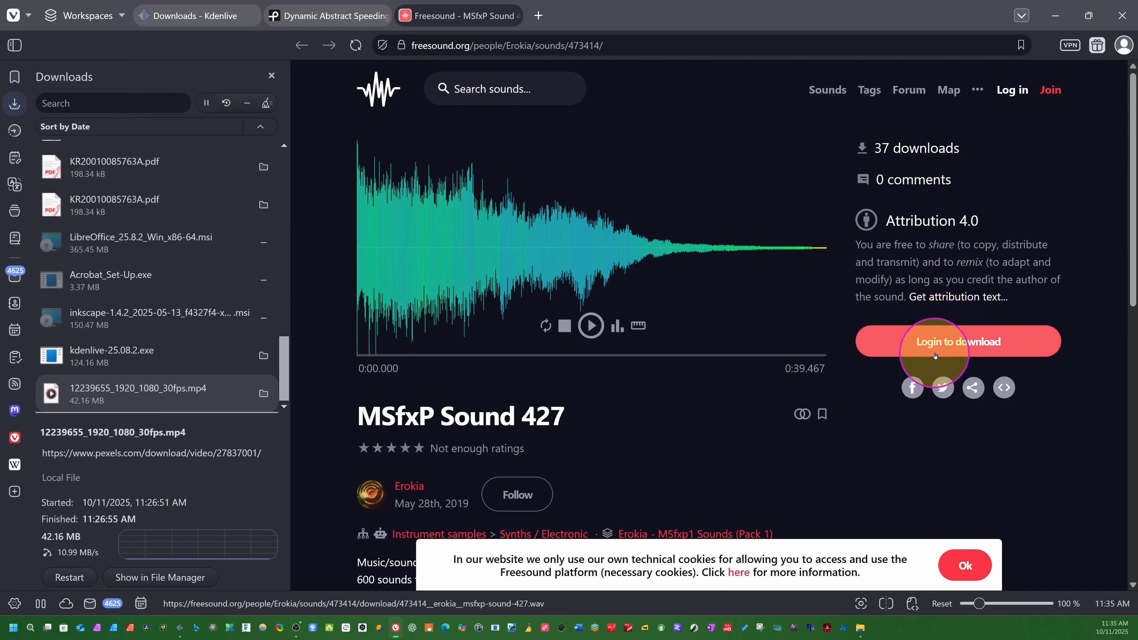
scroll(521, 495, down, 6)
scroll(520, 495, up, 6)
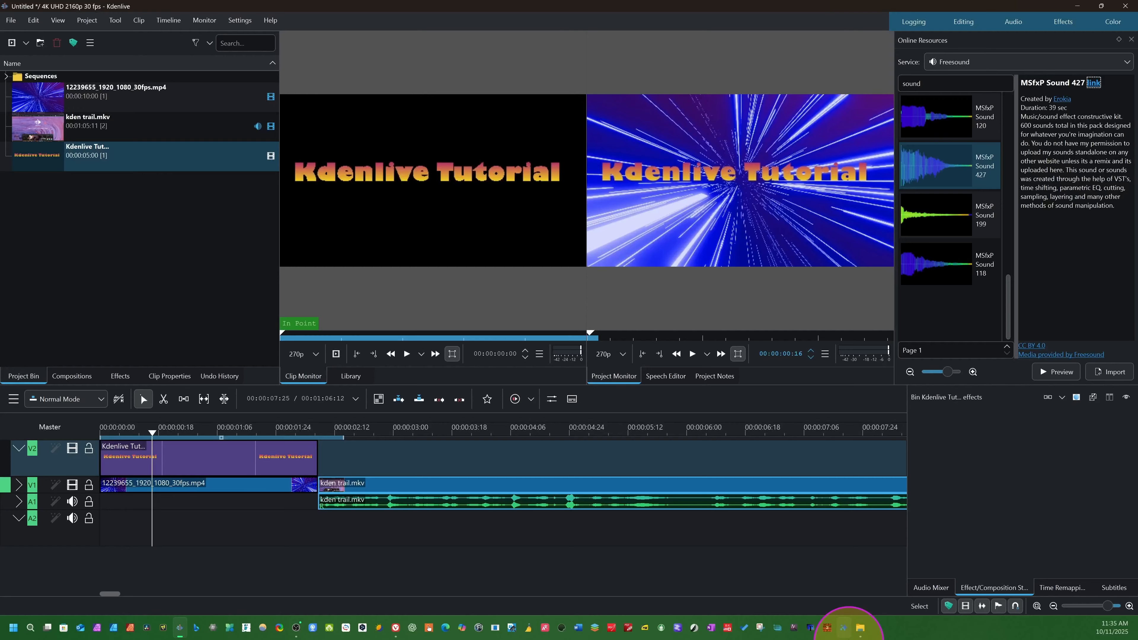
- Import designed-fire-winds-swoosh-04-116788.mp3 from the Sound effect folder into the project bin and close the file browser
mouse_move(863, 629)
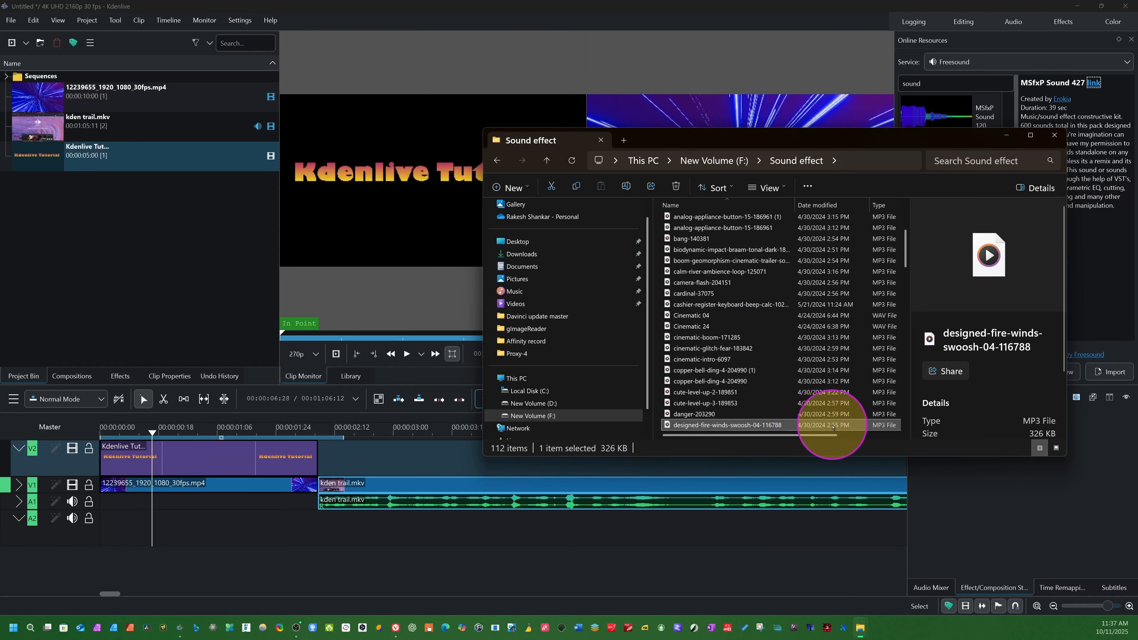
scroll(832, 427, down, 1)
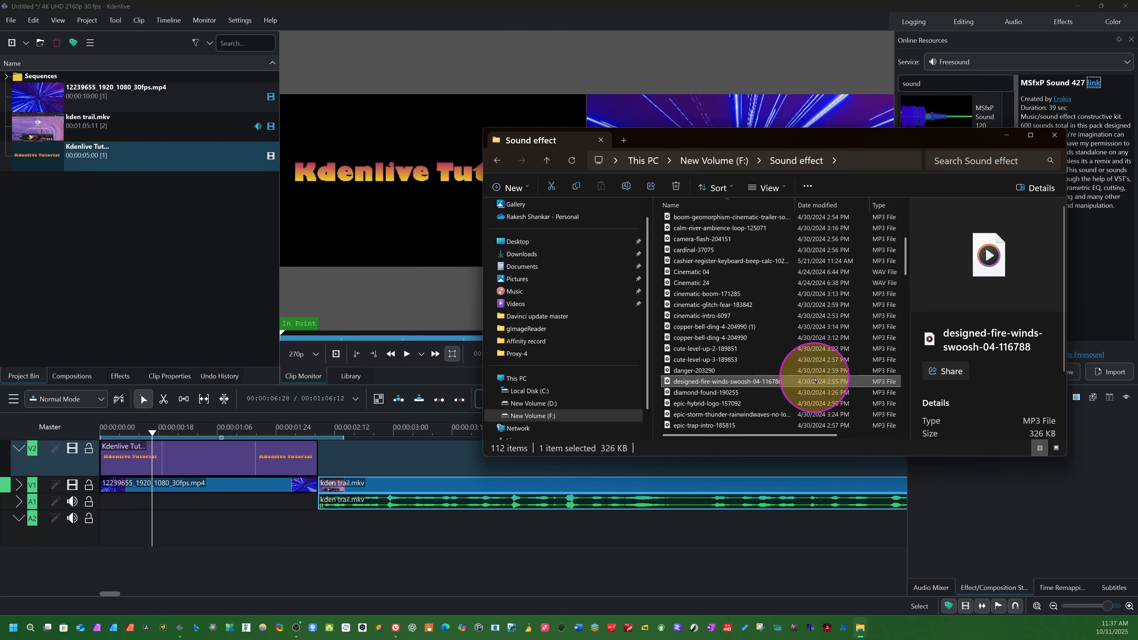
drag(859, 381, 63, 252)
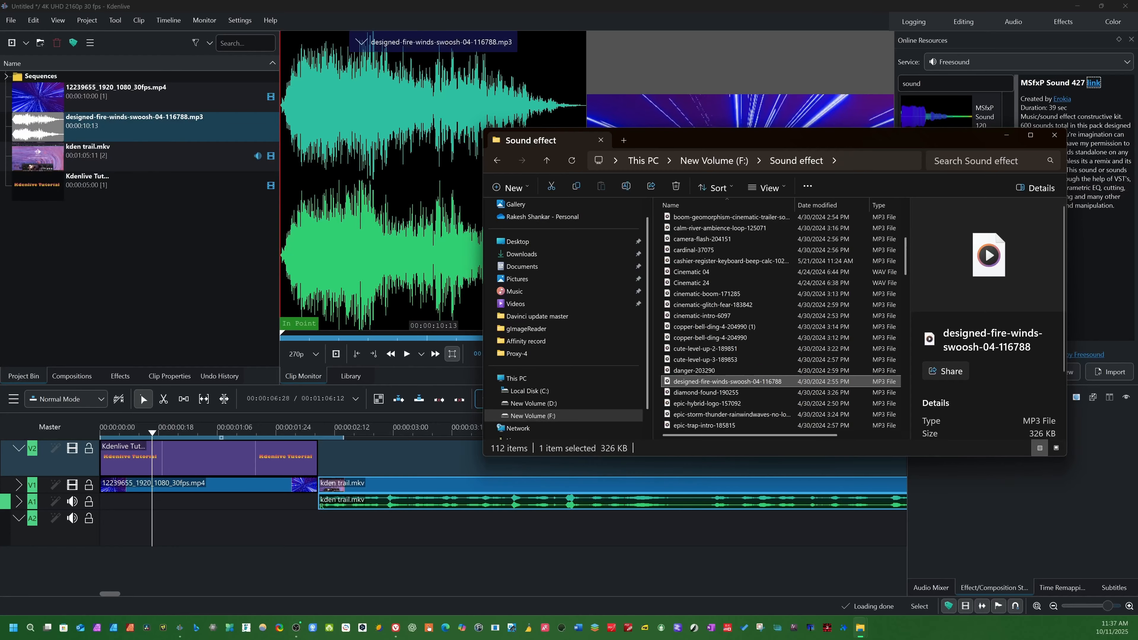
click(1053, 134)
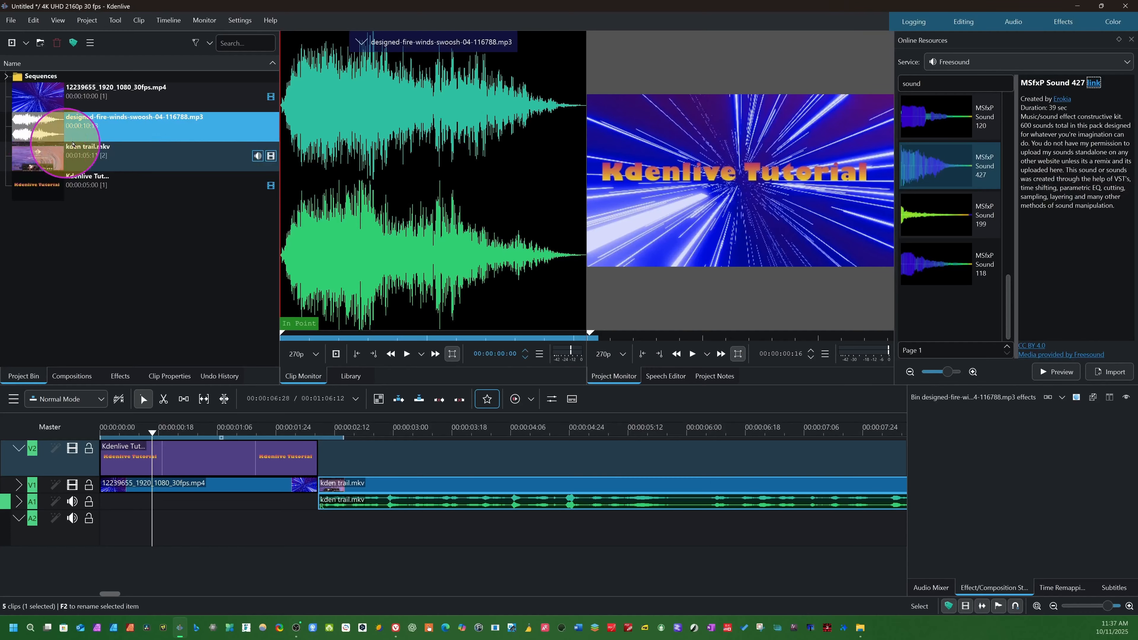
- Place the swoosh sound effect at the start of track A1 and trim it to end where kden trail.mkv begins
click(122, 130)
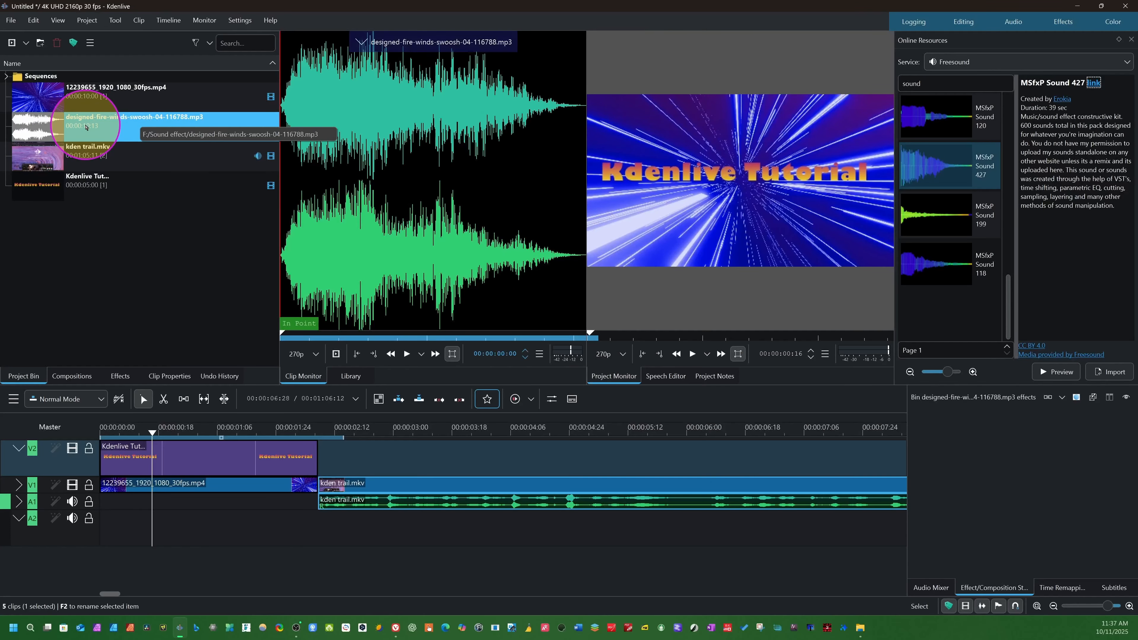
drag(86, 127, 94, 520)
drag(262, 537, 115, 504)
click(116, 539)
click(144, 438)
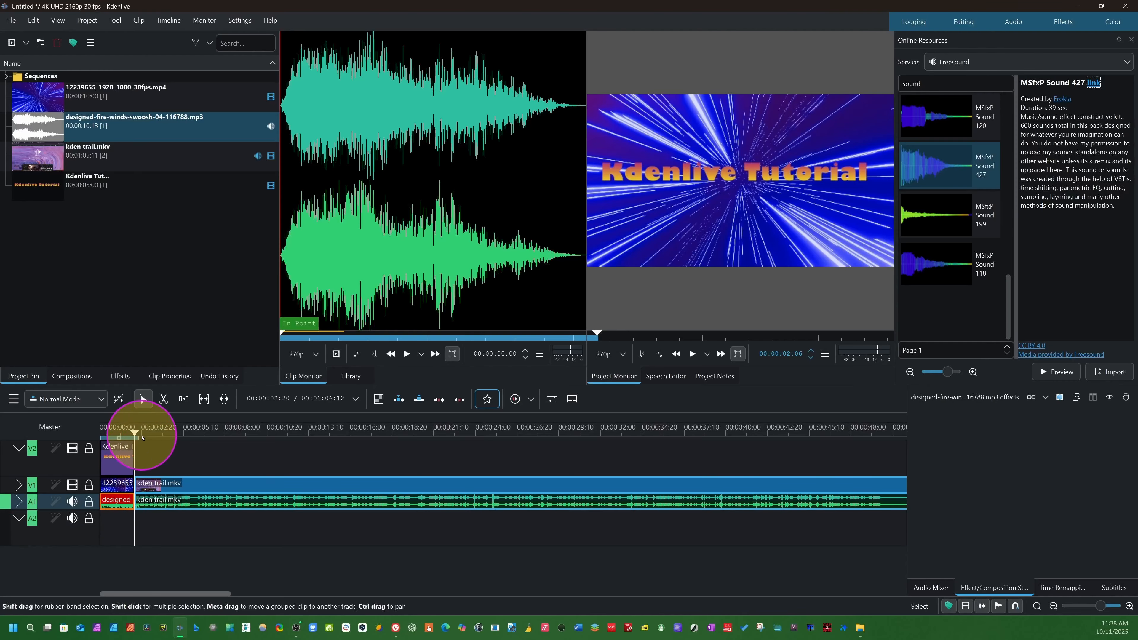
- Lock track V2 and play the opening section from the timeline start to check the sound effect
drag(142, 438, 94, 443)
click(93, 448)
key(space)
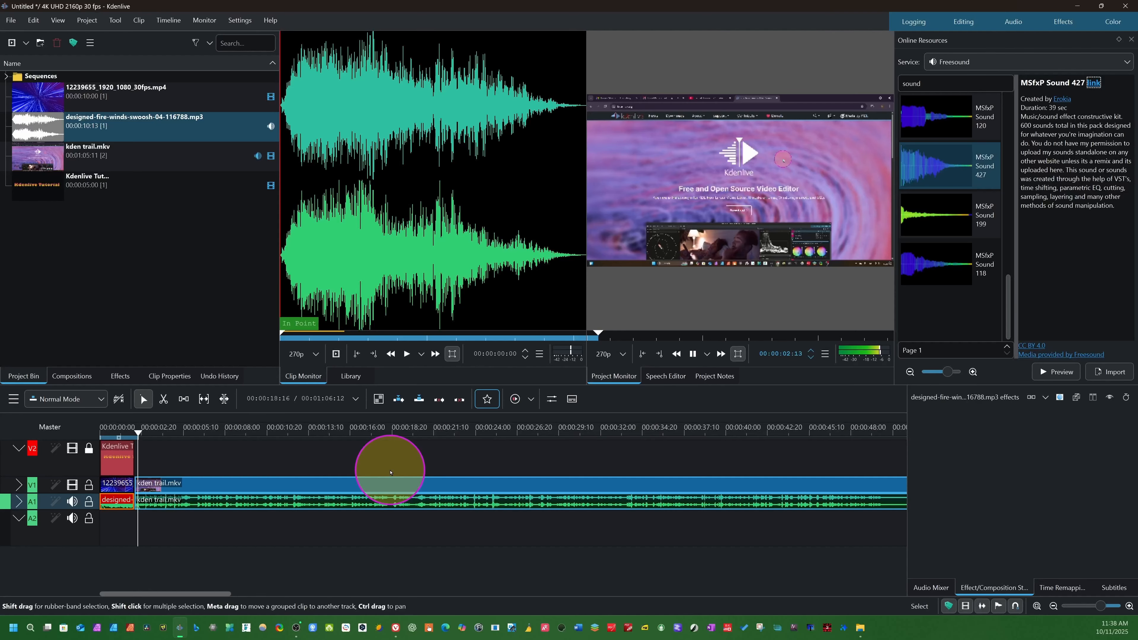
drag(127, 431, 100, 433)
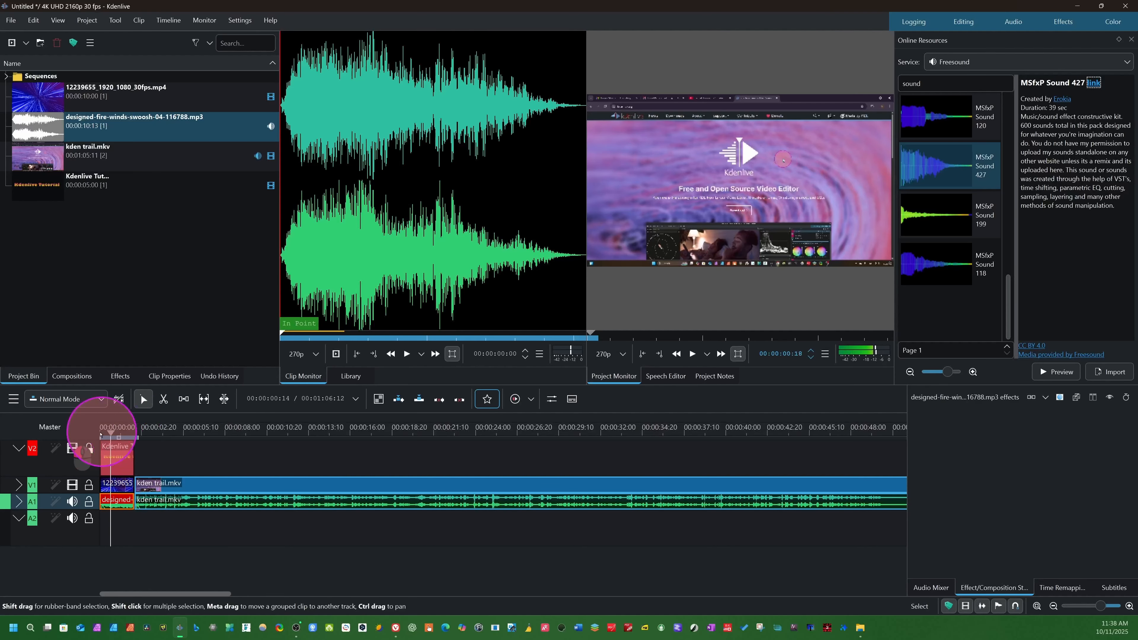
key(space)
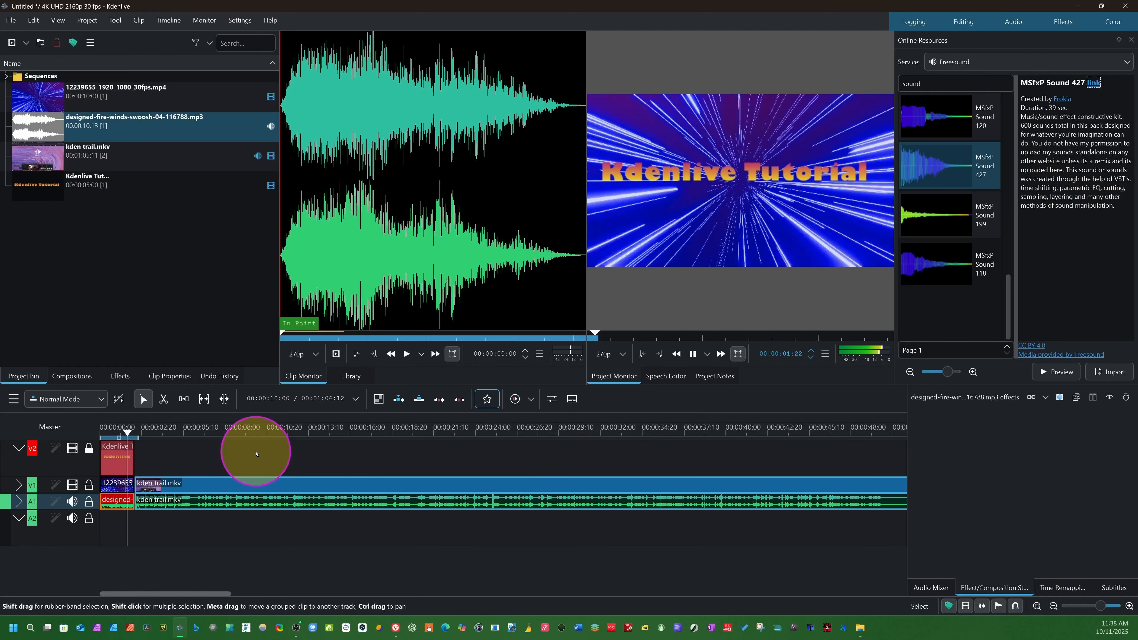
key(space)
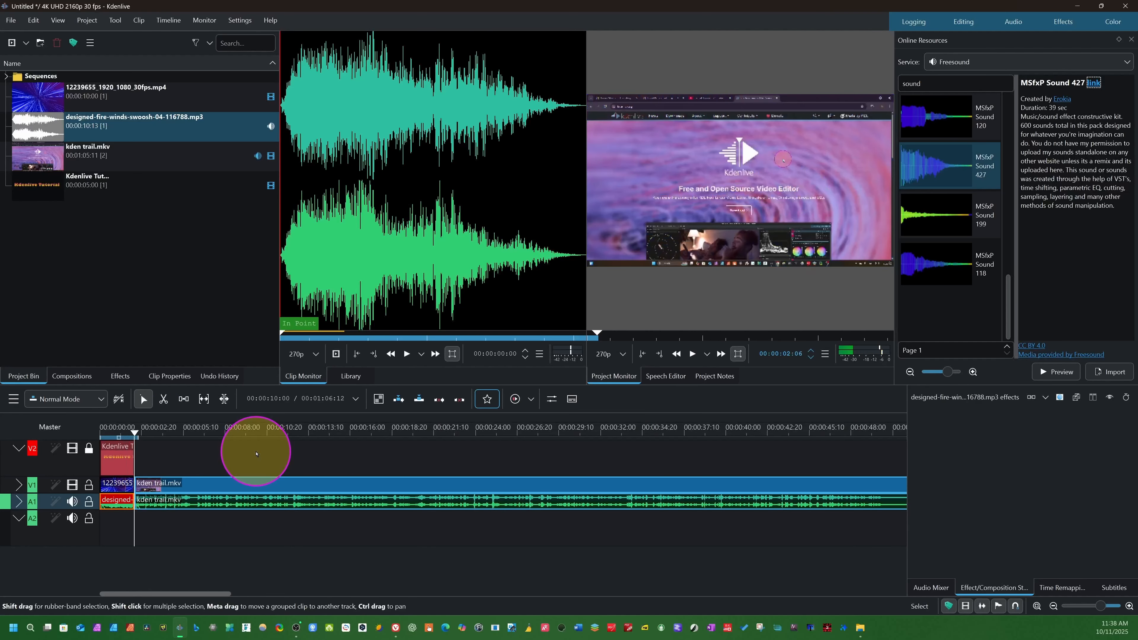
- Hide the Online Resources panel and play the timeline from its start
click(50, 22)
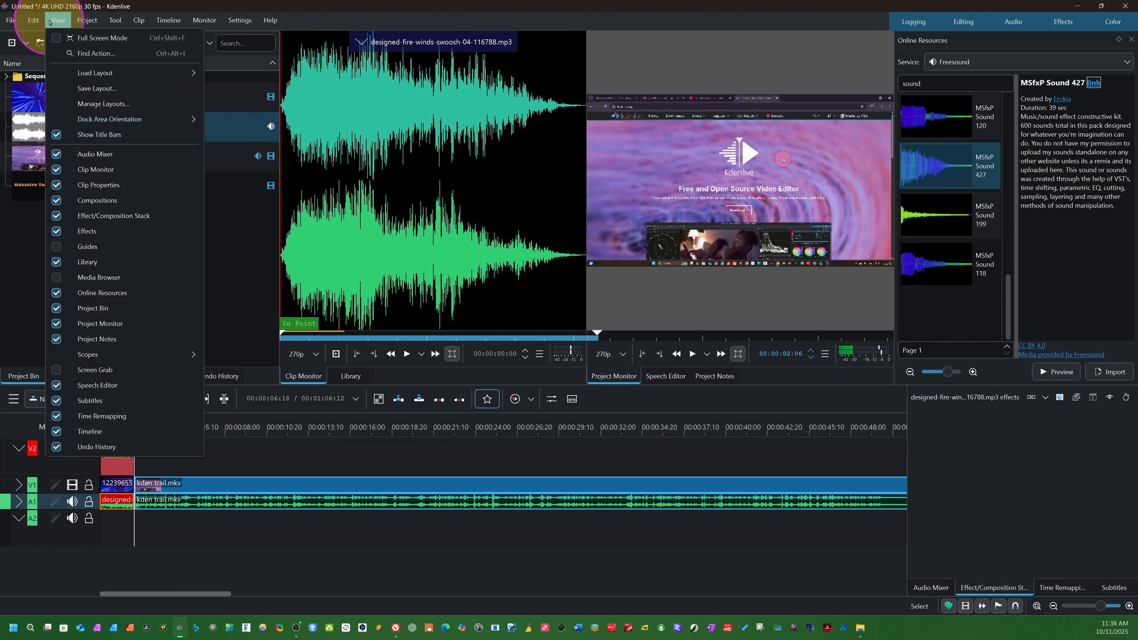
click(56, 293)
click(104, 429)
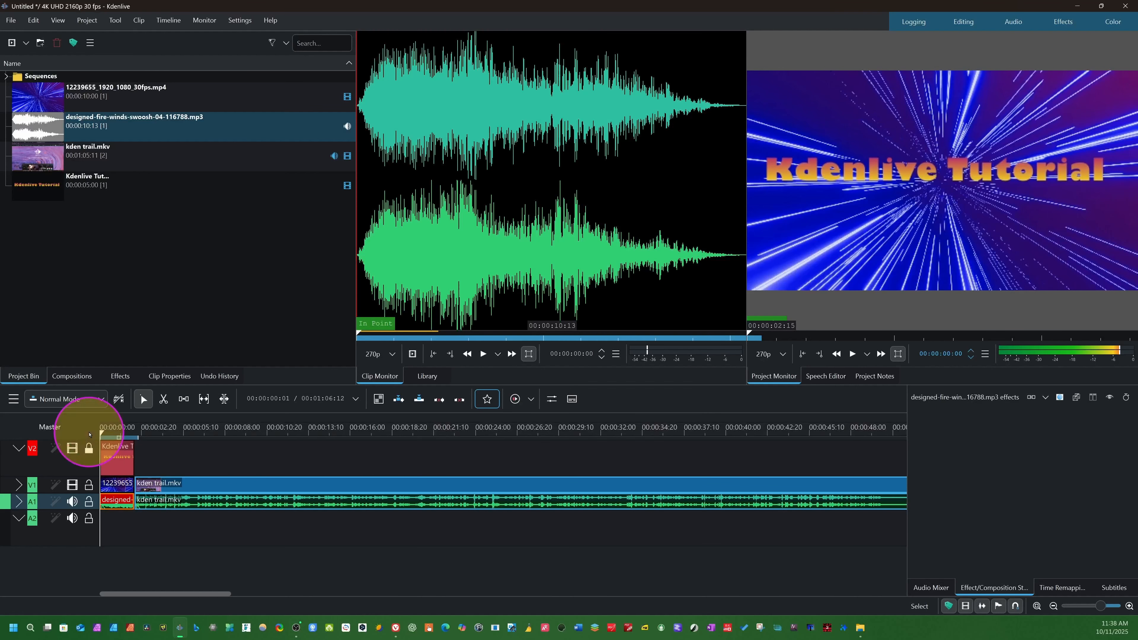
key(space)
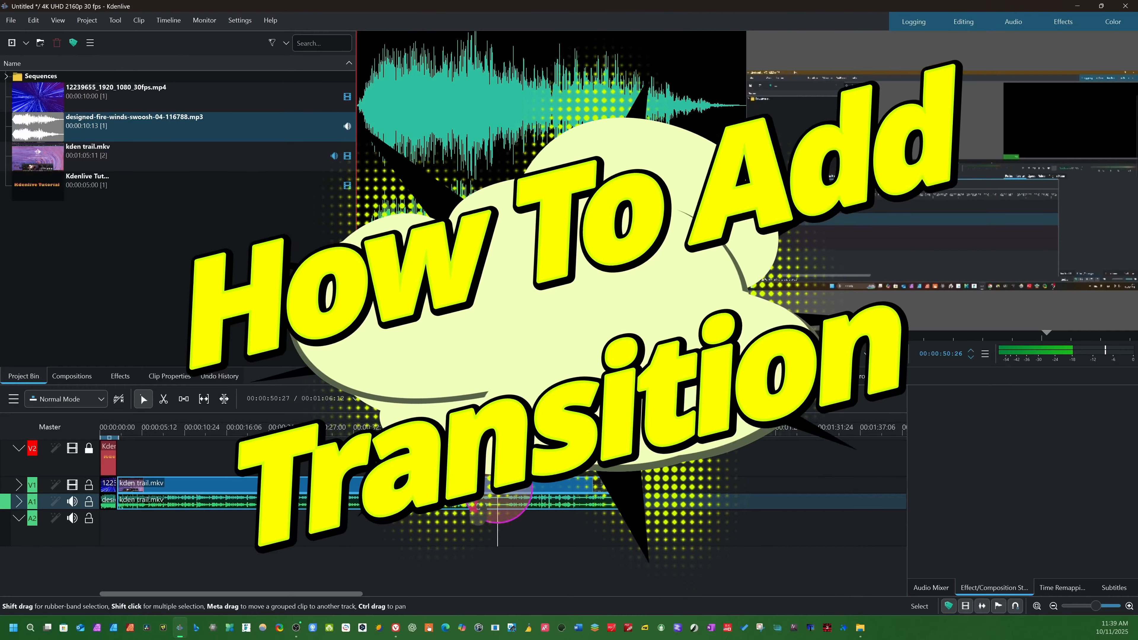
- Cut kden trail.mkv at 00:00:50:26 with the Razor tool and return to the Selection tool
click(498, 512)
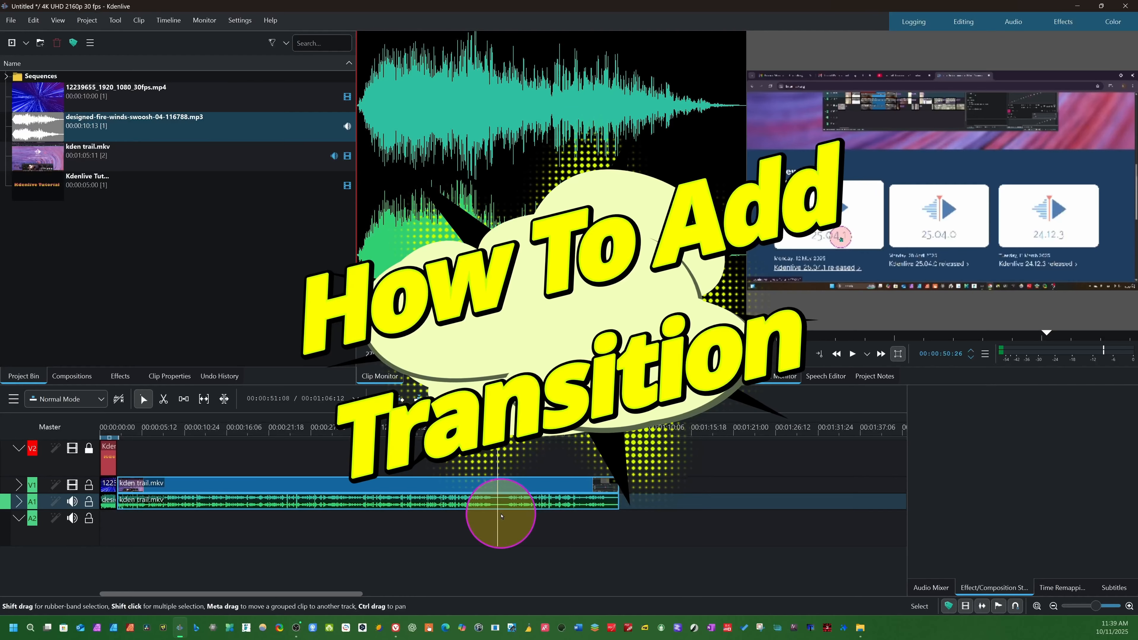
key(x)
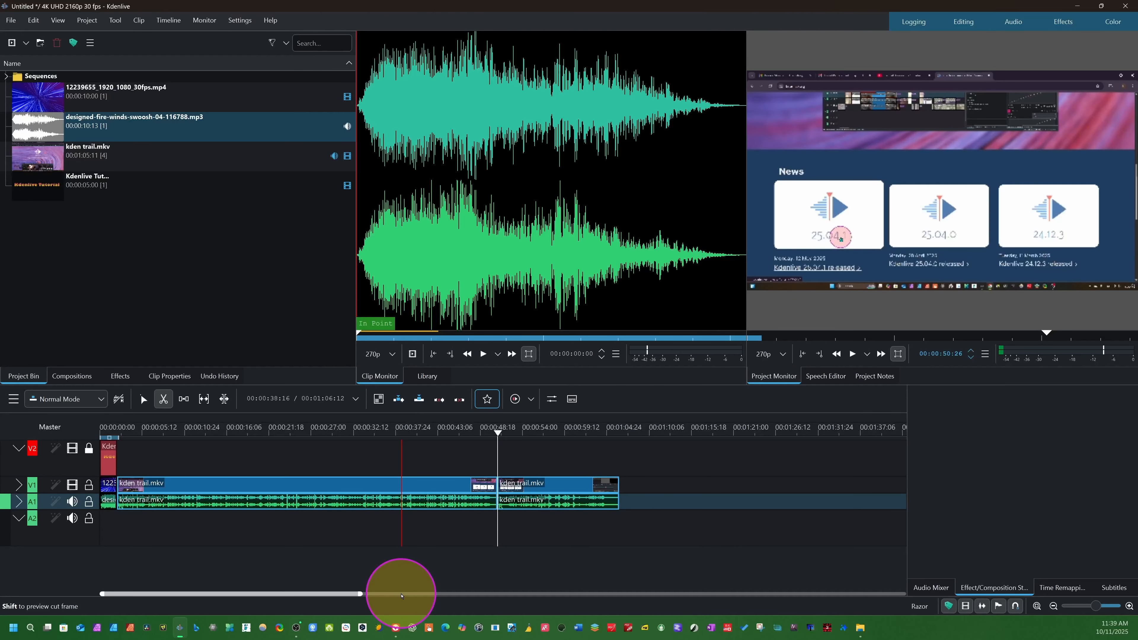
key(s)
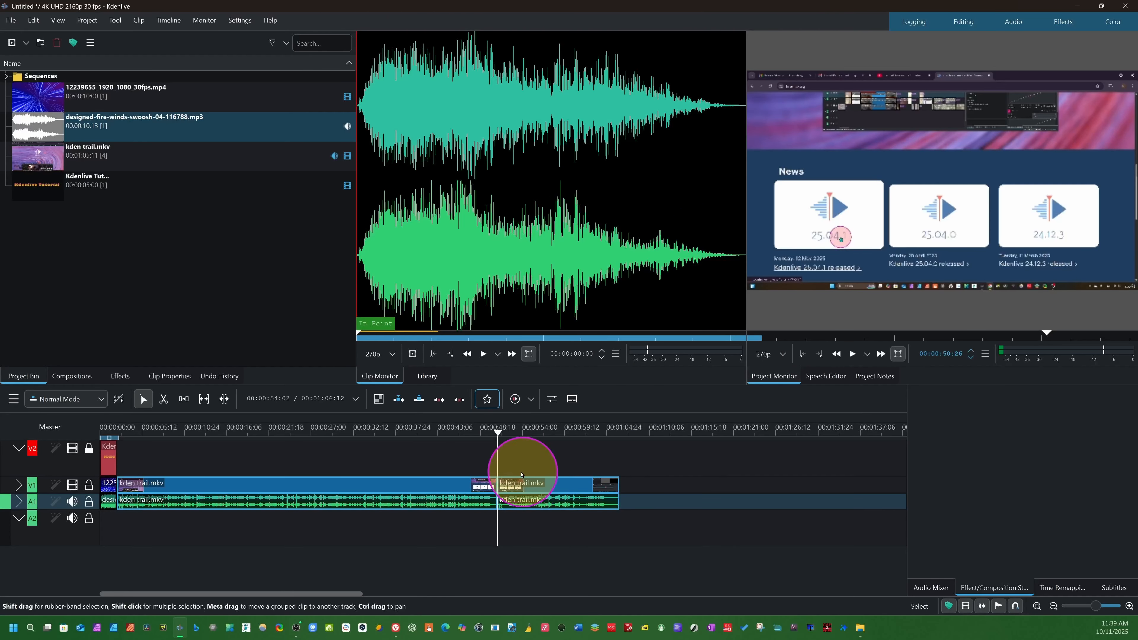
- Add a fade-out of about 00:01:21 to the end of the kden trail.mkv segment before the cut and play across it
drag(497, 454, 479, 489)
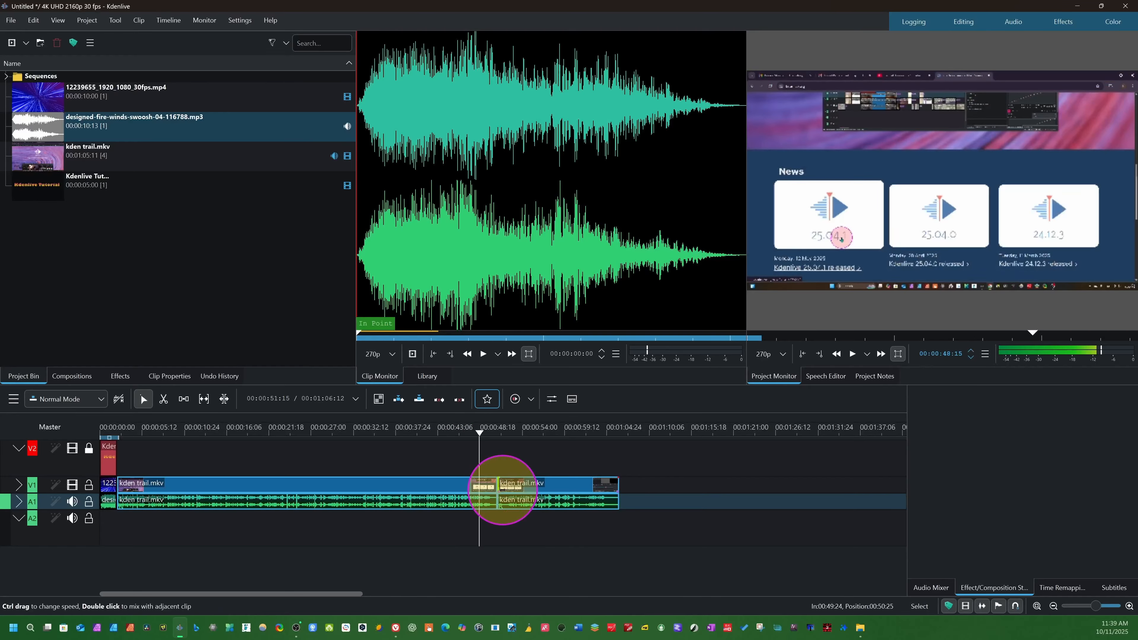
ctrl+scroll(493, 485, up, 3)
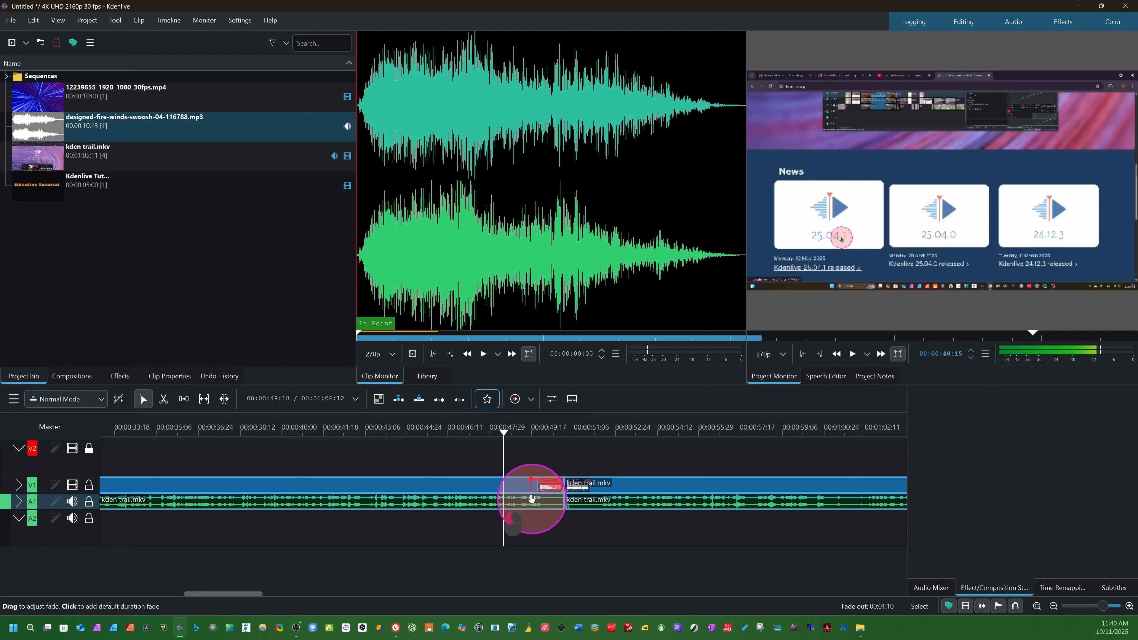
mouse_move(533, 504)
mouse_down()
mouse_move(477, 503)
mouse_move(547, 502)
mouse_up()
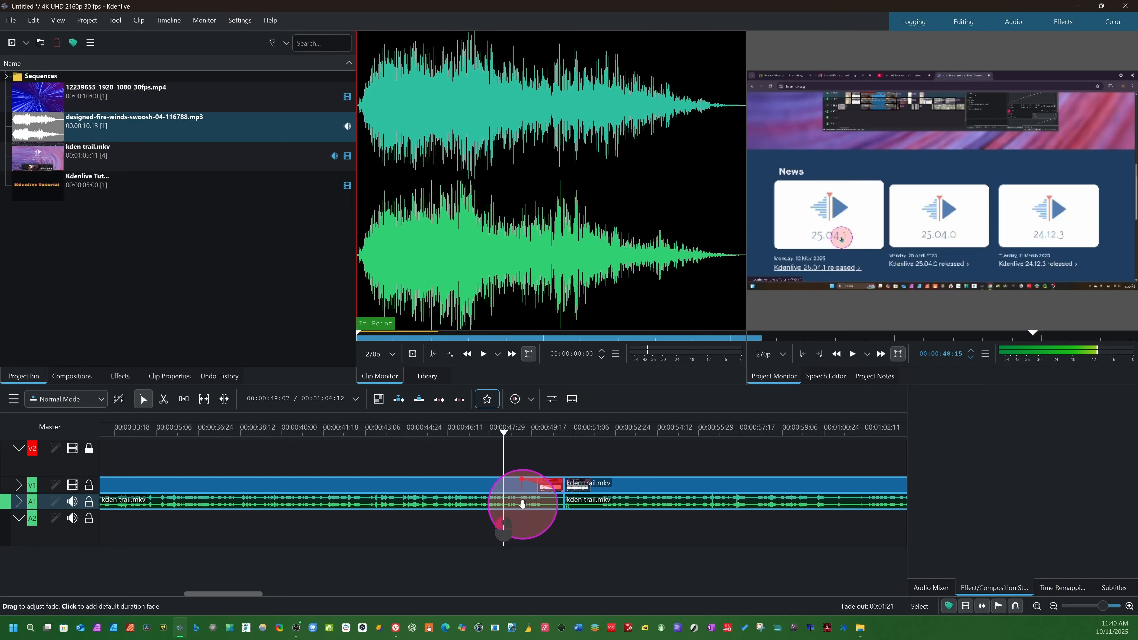
key(space)
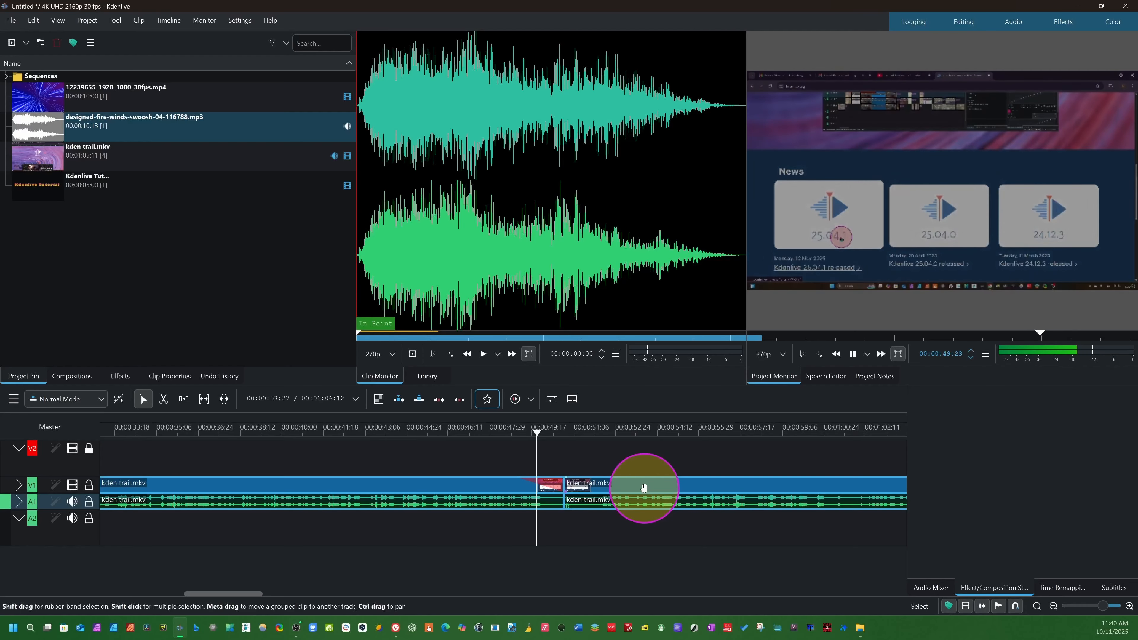
key(space)
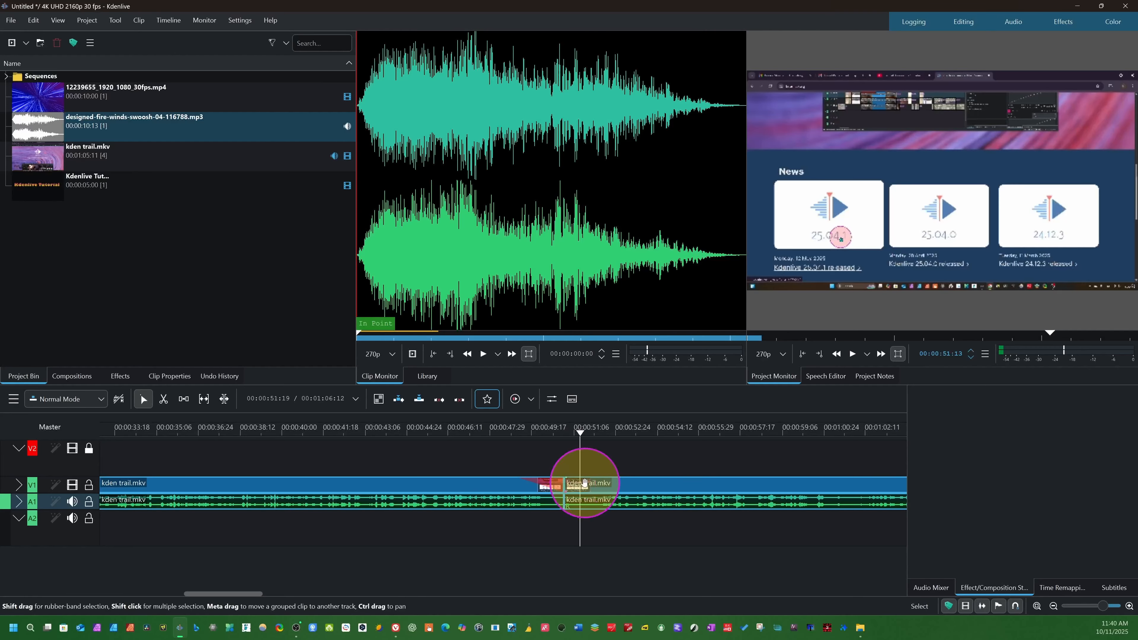
- Add a mix transition at the cut between the two kden trail.mkv segments and preview it across the cut
double_click(567, 483)
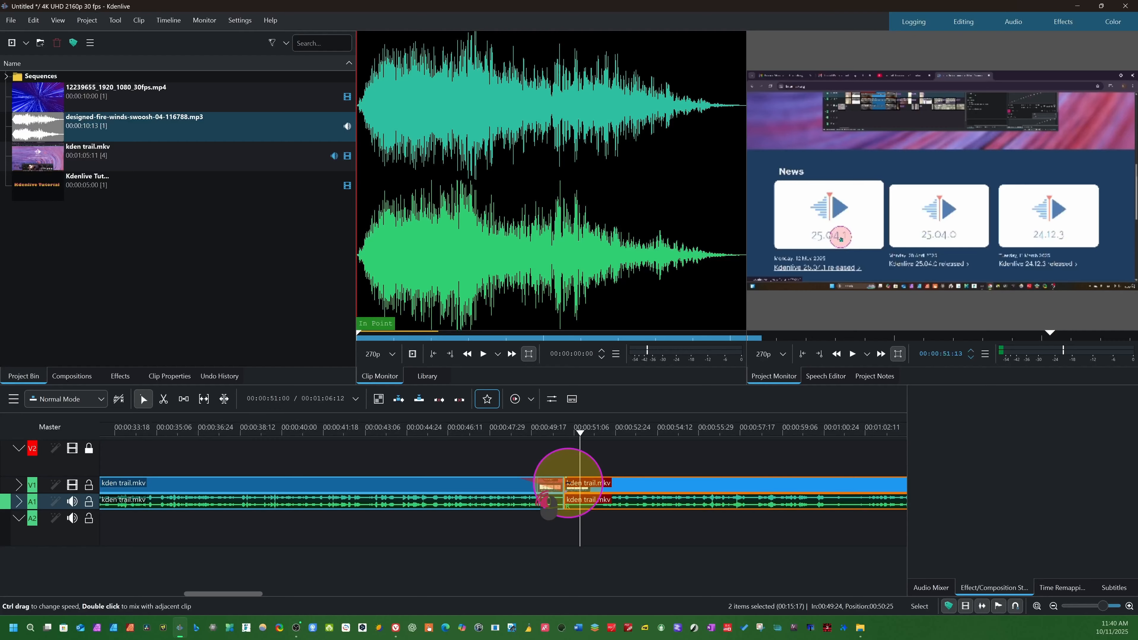
click(567, 487)
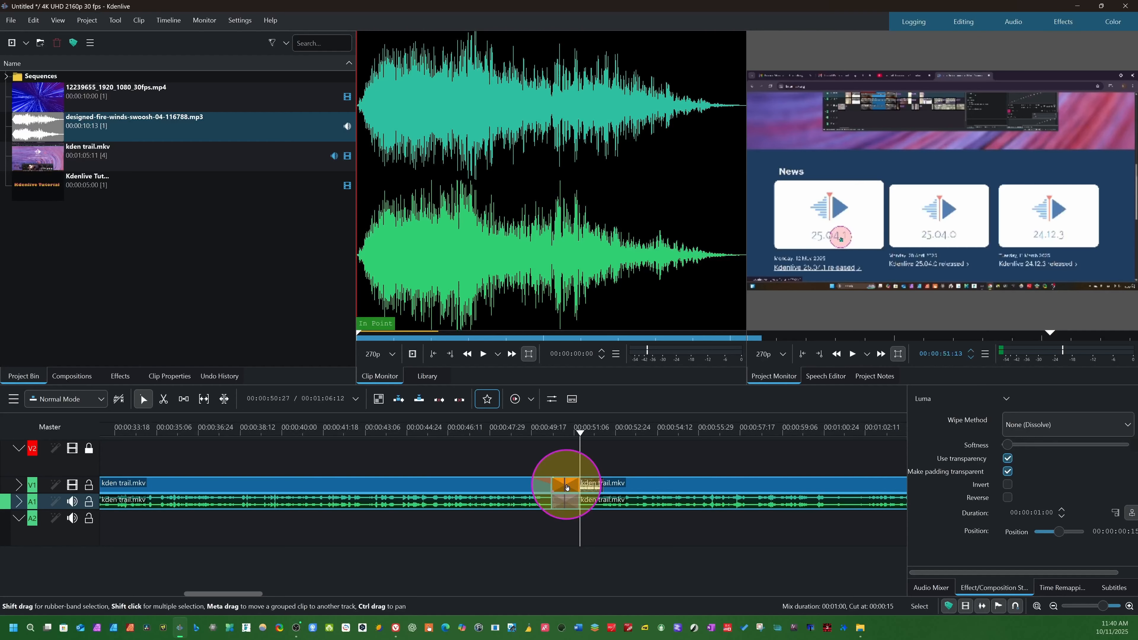
click(547, 457)
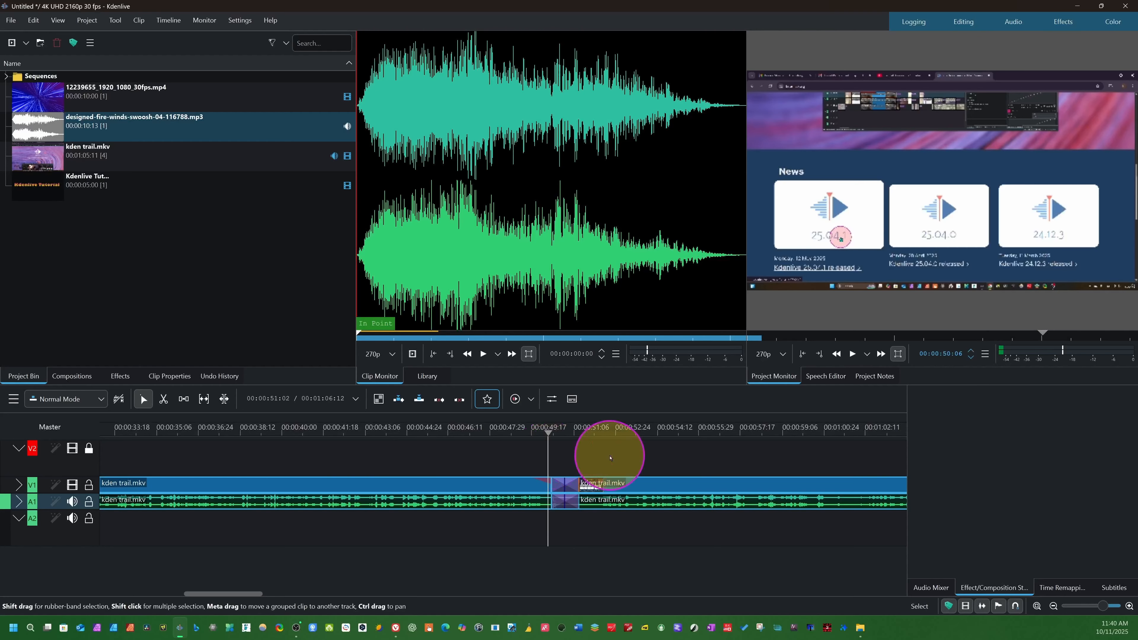
click(558, 457)
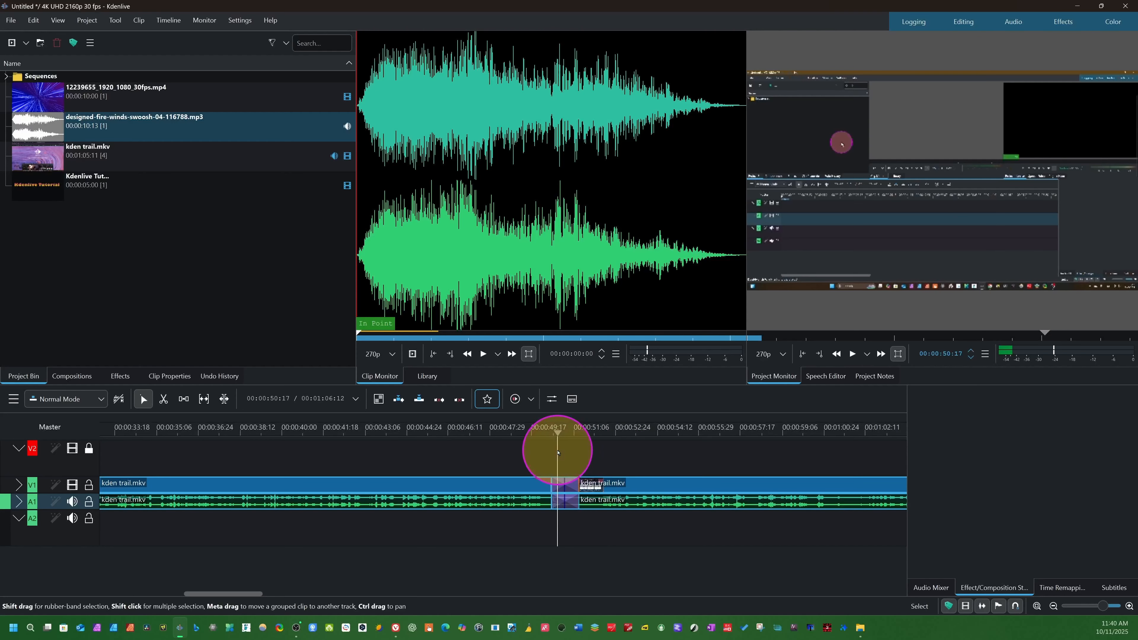
- Set the wipe method of the mix between the kden trail.mkv segments to Square 2 Bars and play across it
click(565, 483)
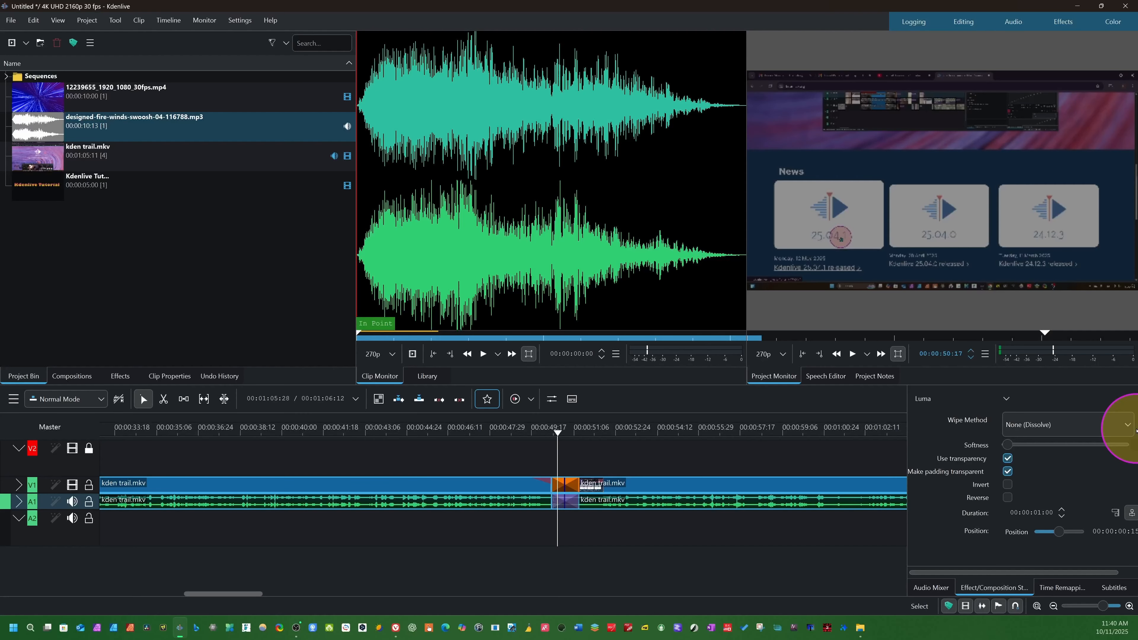
click(1108, 433)
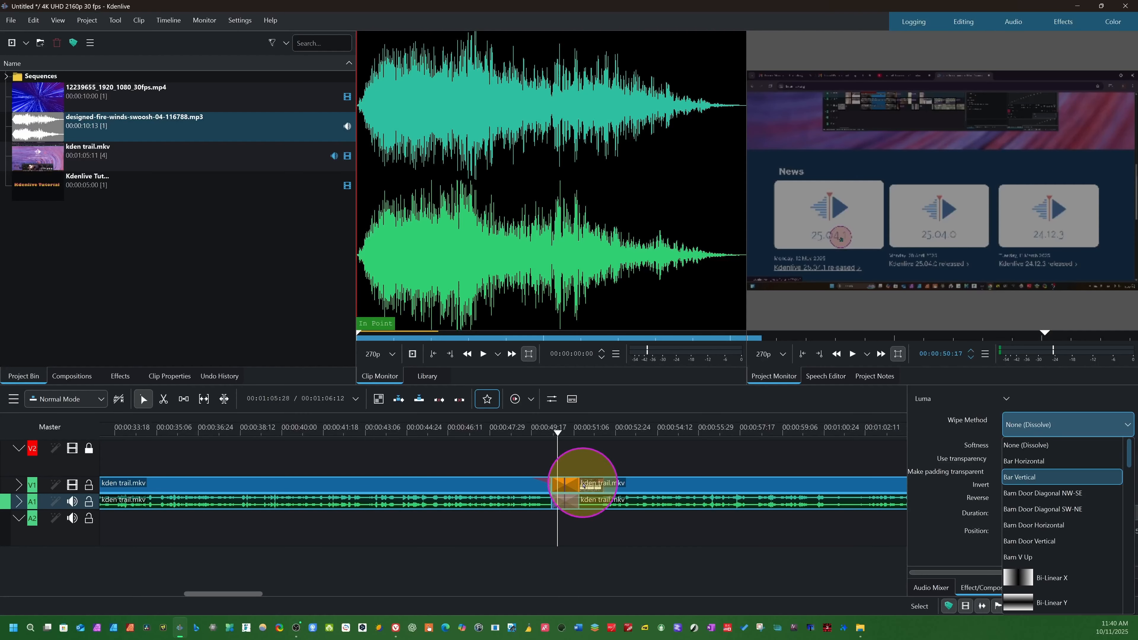
key(Down)
key(Down)
key(Down)
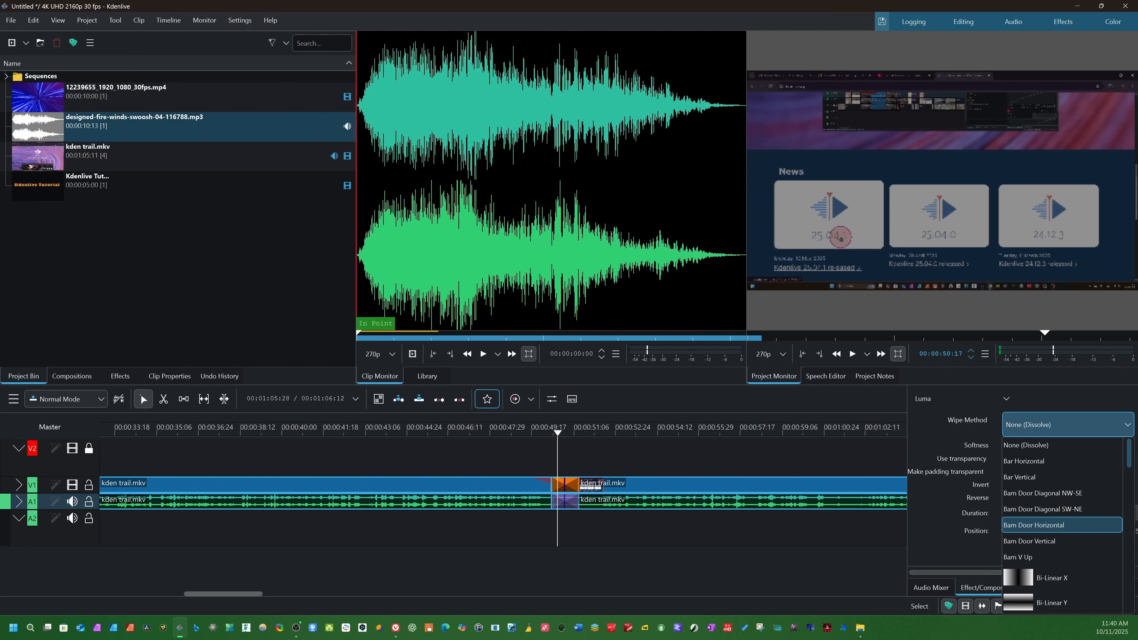
scroll(1063, 535, down, 15)
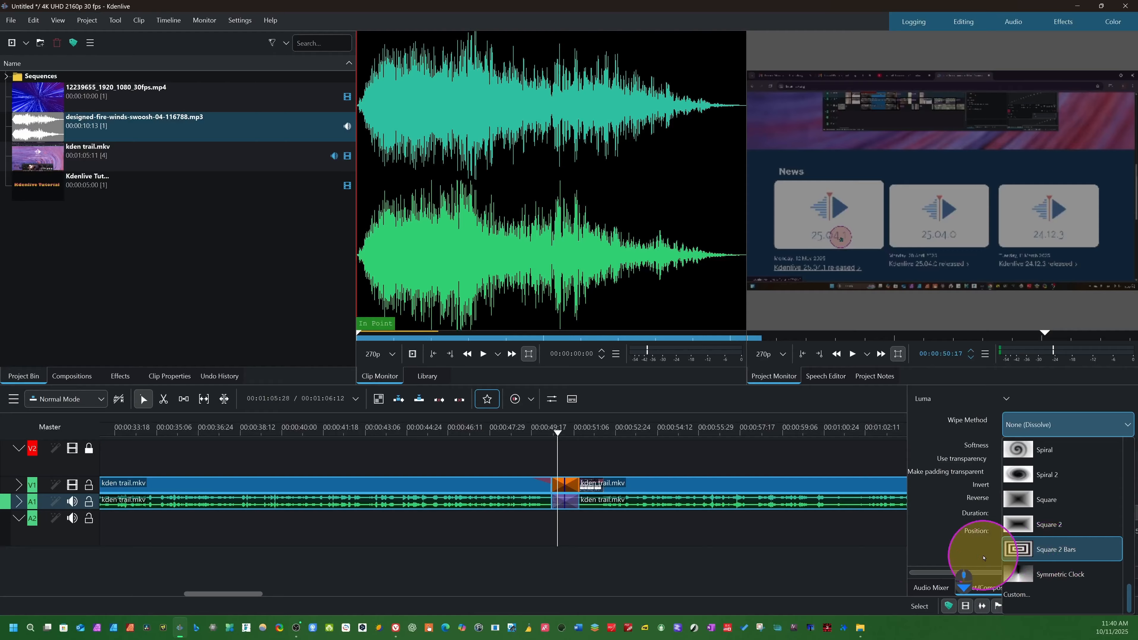
click(1028, 552)
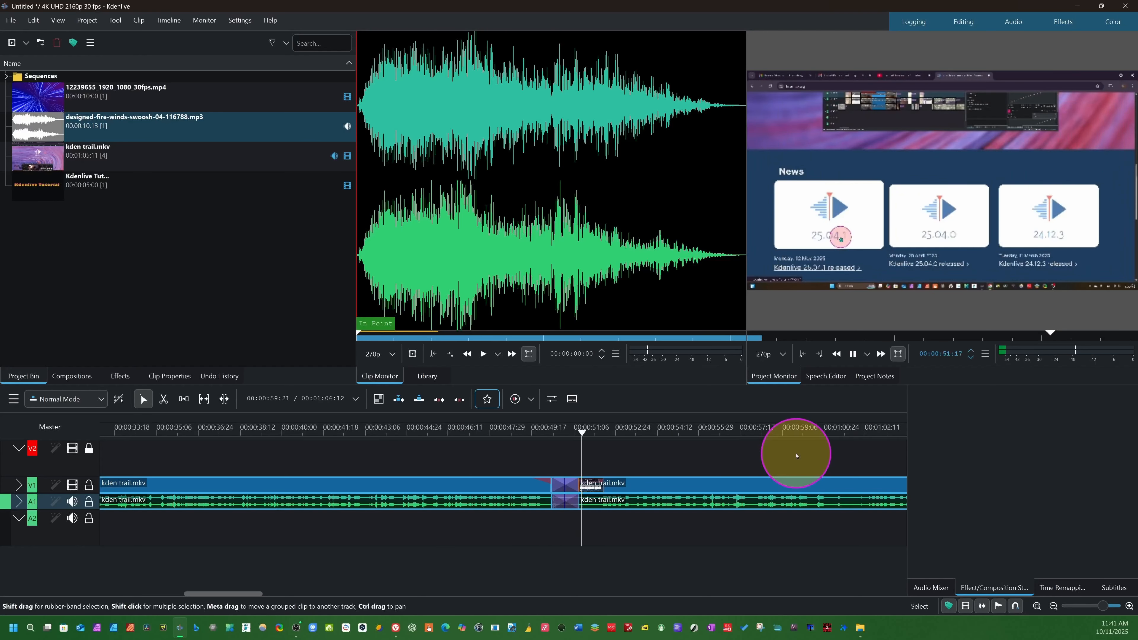
- Change the mix's wipe method to Radial Bars and play the timeline across the transition from 00:00:49:06
drag(584, 451, 559, 453)
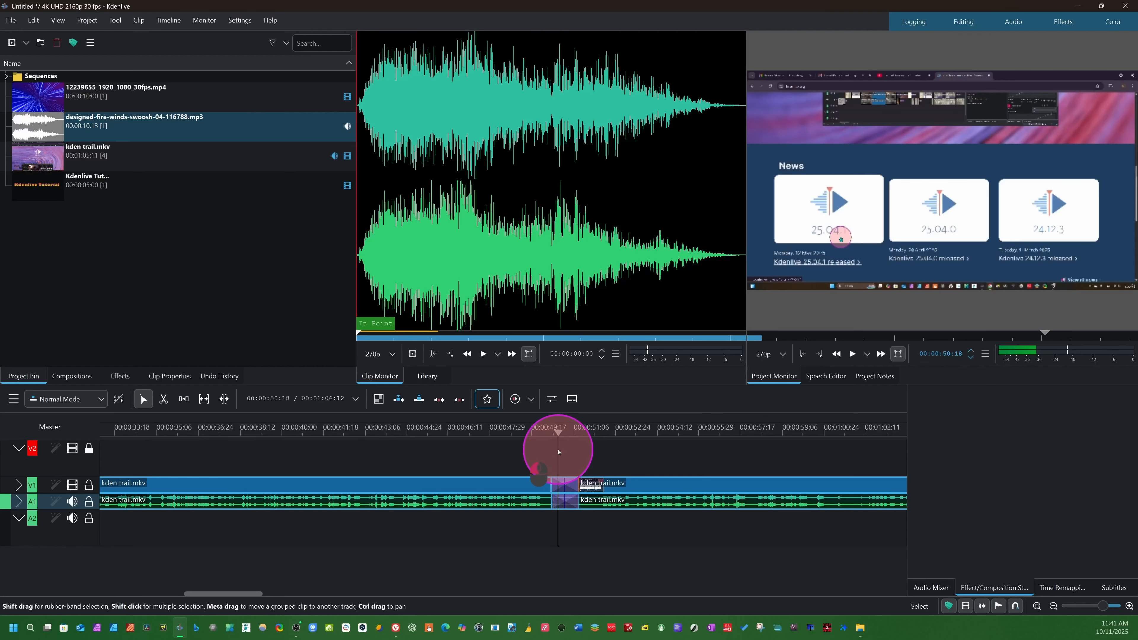
click(566, 482)
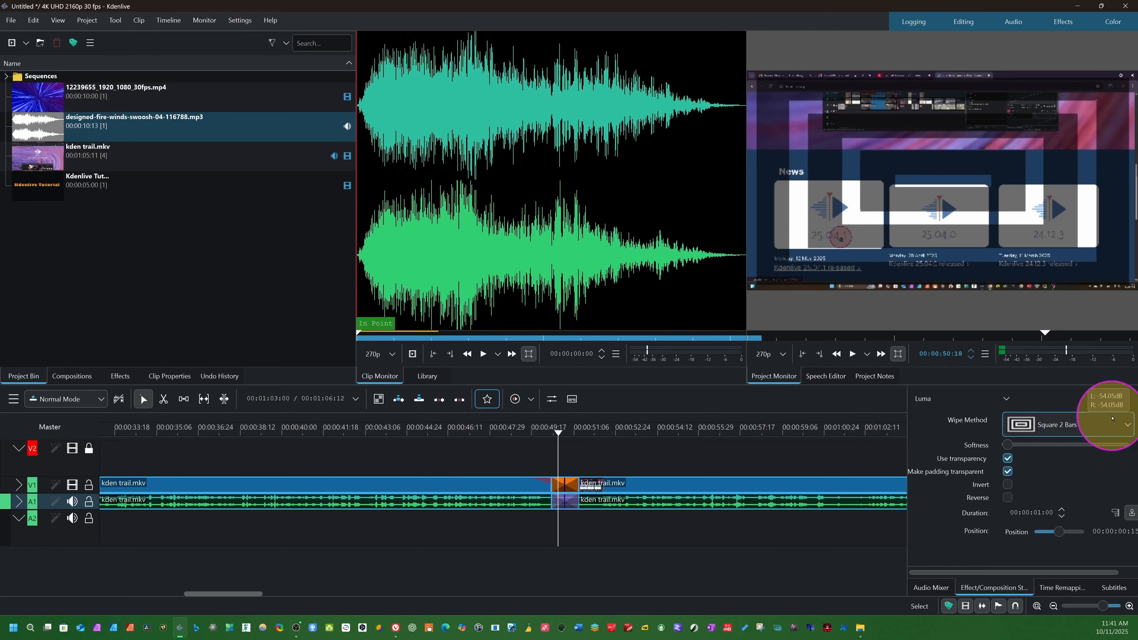
click(1102, 431)
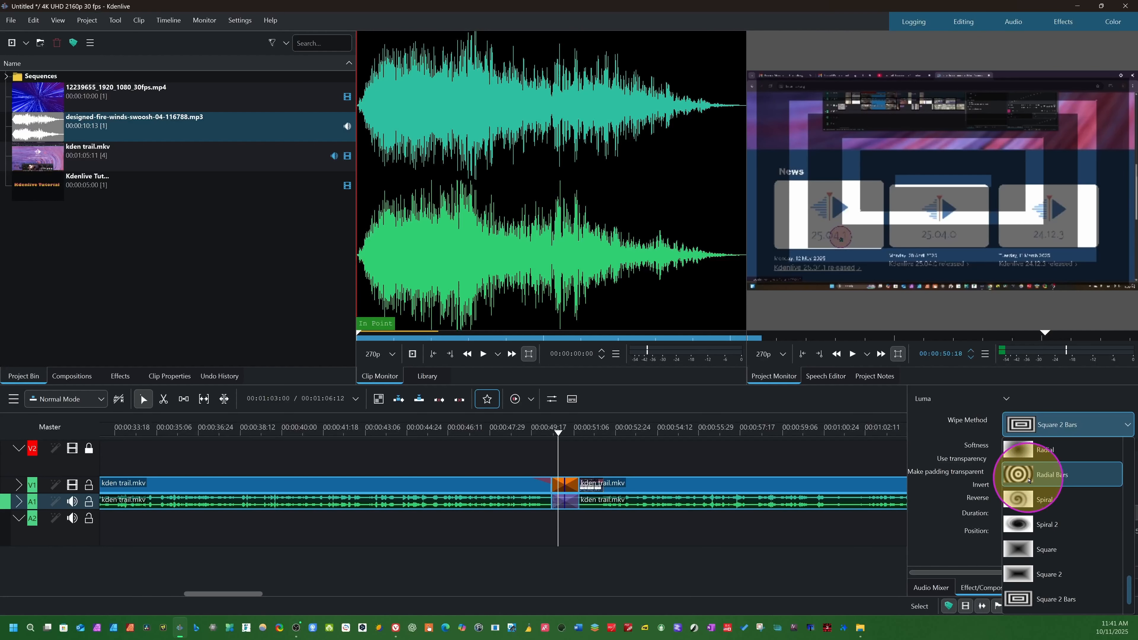
click(1016, 475)
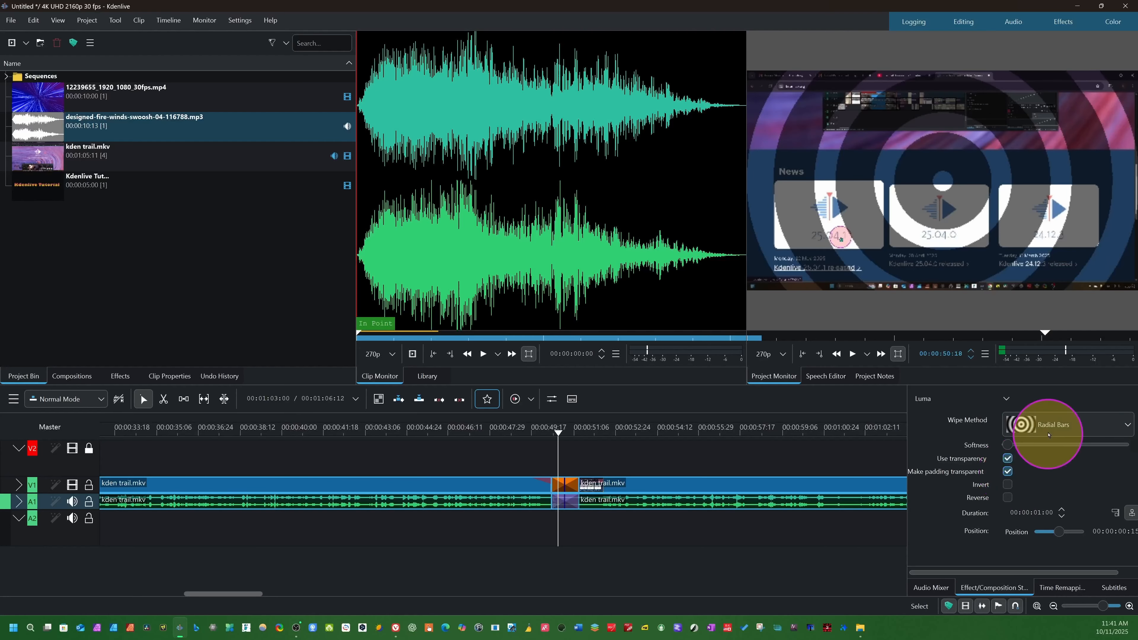
click(551, 442)
click(516, 433)
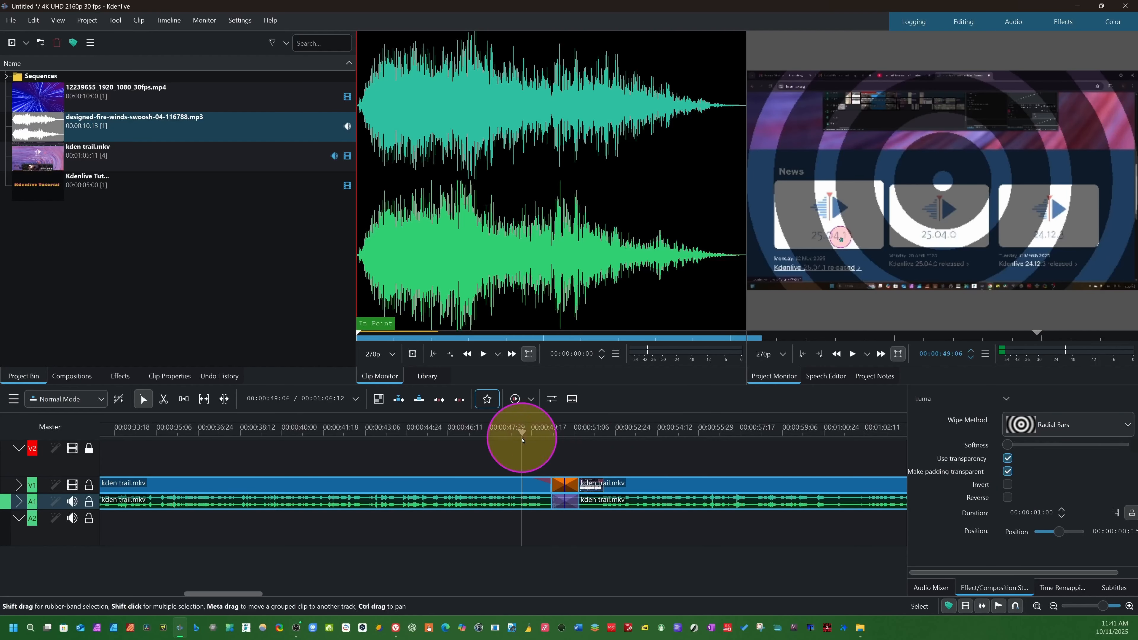
key(space)
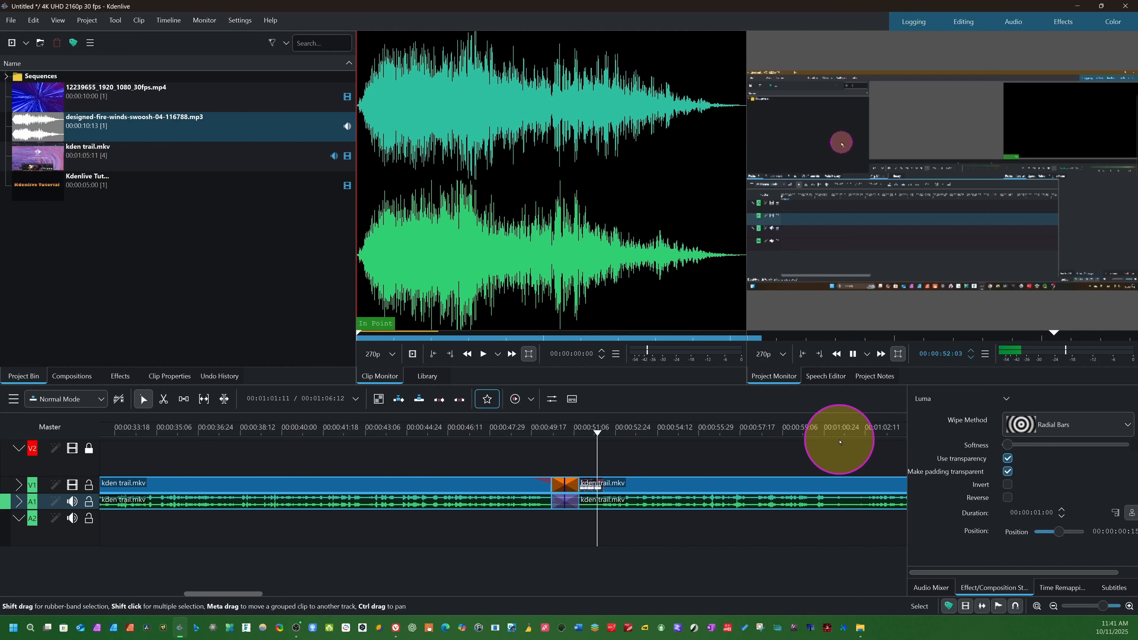
click(330, 511)
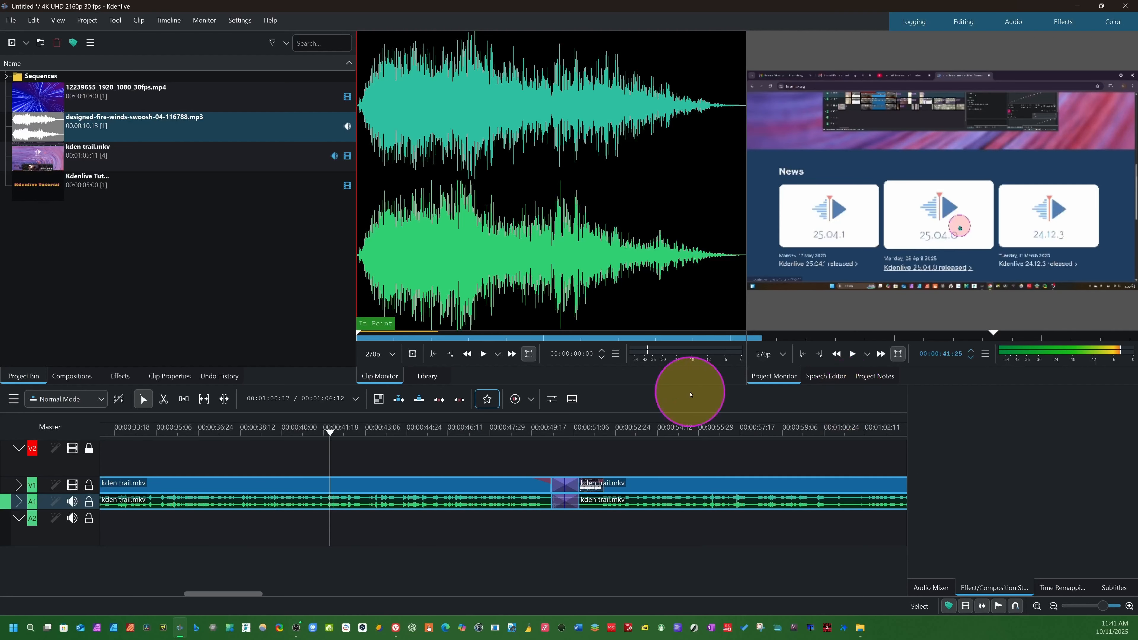
- Place the playhead at 00:00:13:14 and import Kdenlive Tutorial.channel.png from File Explorer into the project bin
scroll(693, 471, down, 3)
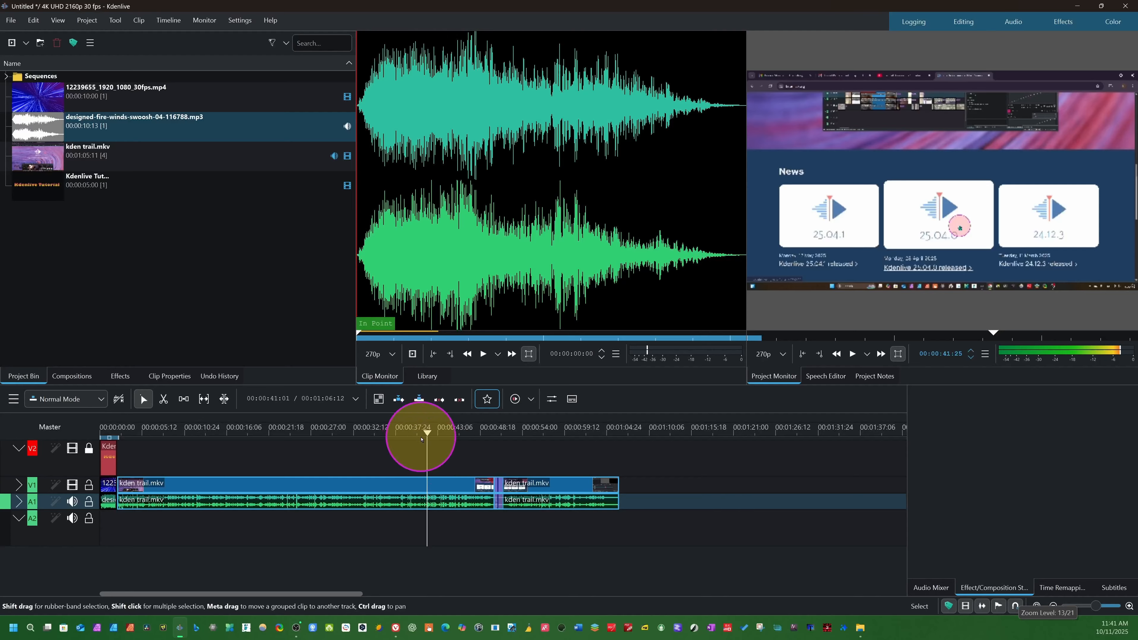
drag(421, 457, 167, 465)
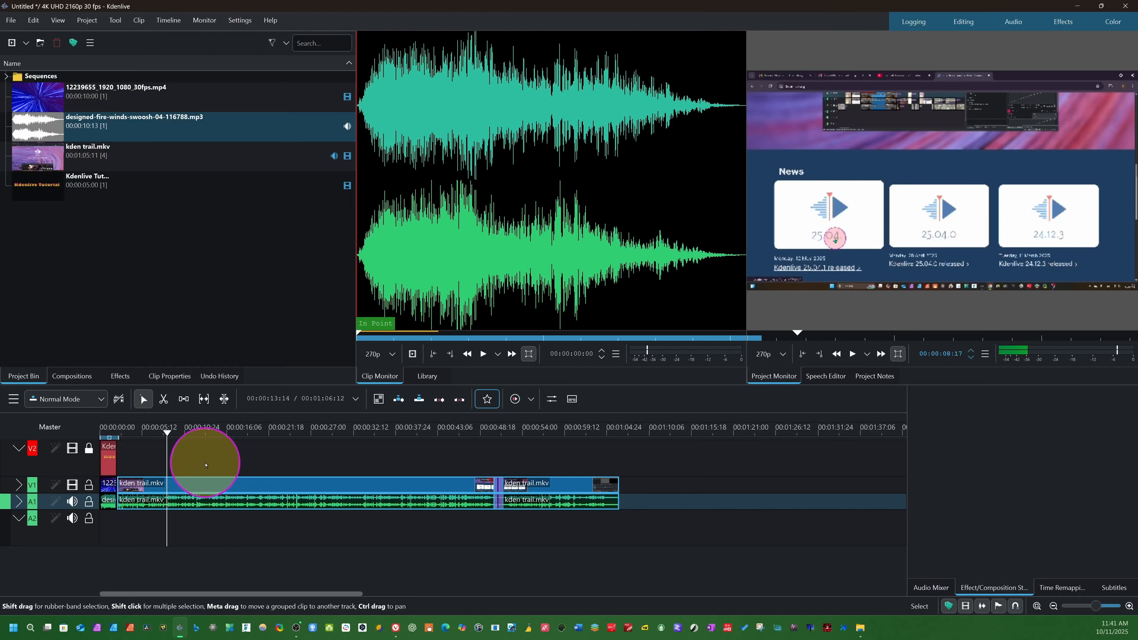
click(114, 253)
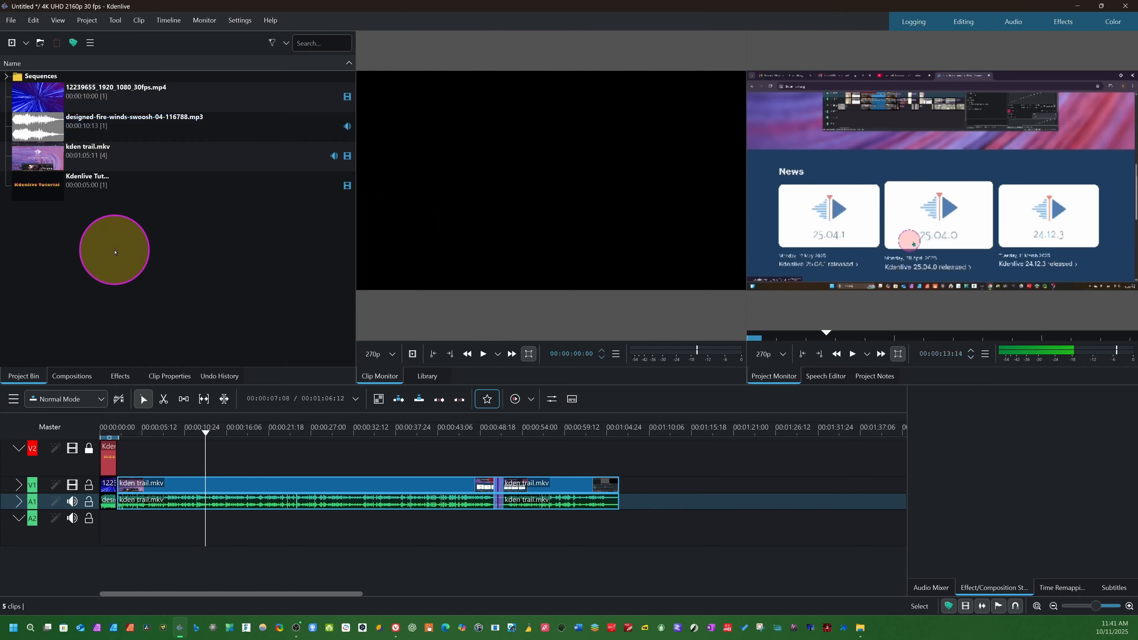
click(731, 200)
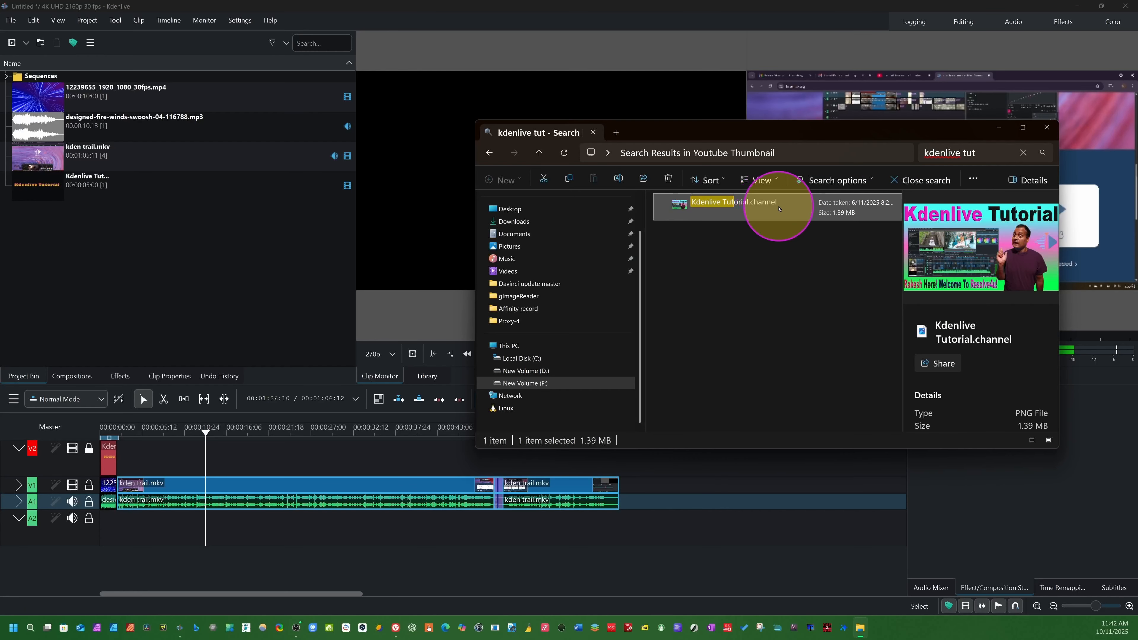
drag(807, 207, 59, 285)
click(35, 228)
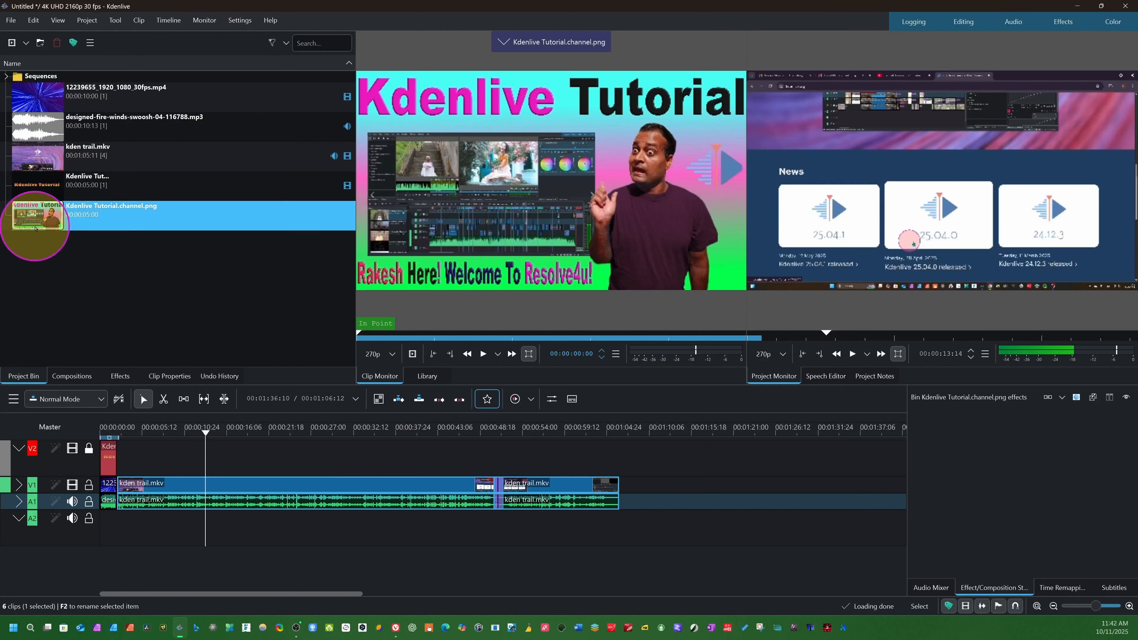
- Try inserting Kdenlive Tutorial.channel.png into track V1 at 00:00:13:14, and undo the insertion
click(100, 216)
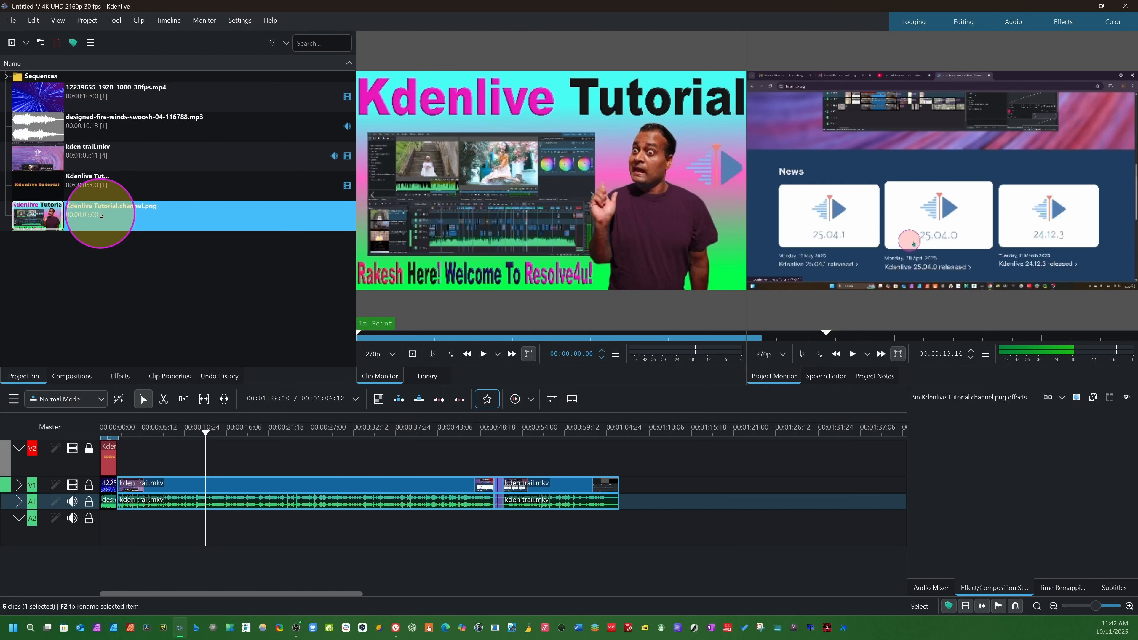
key(v)
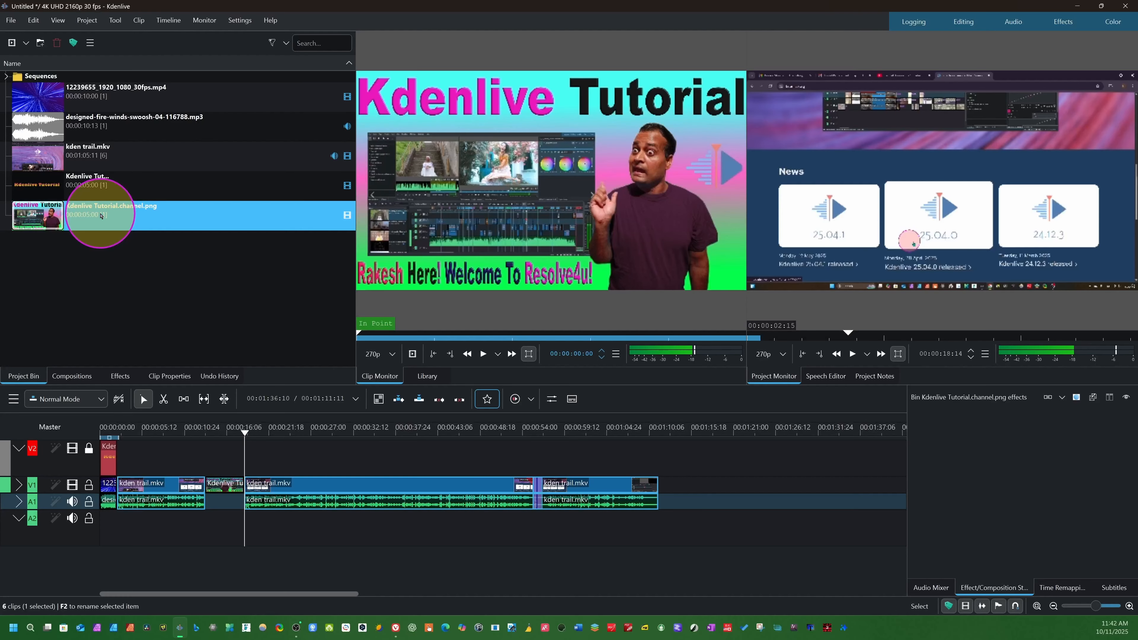
key(ctrl+z)
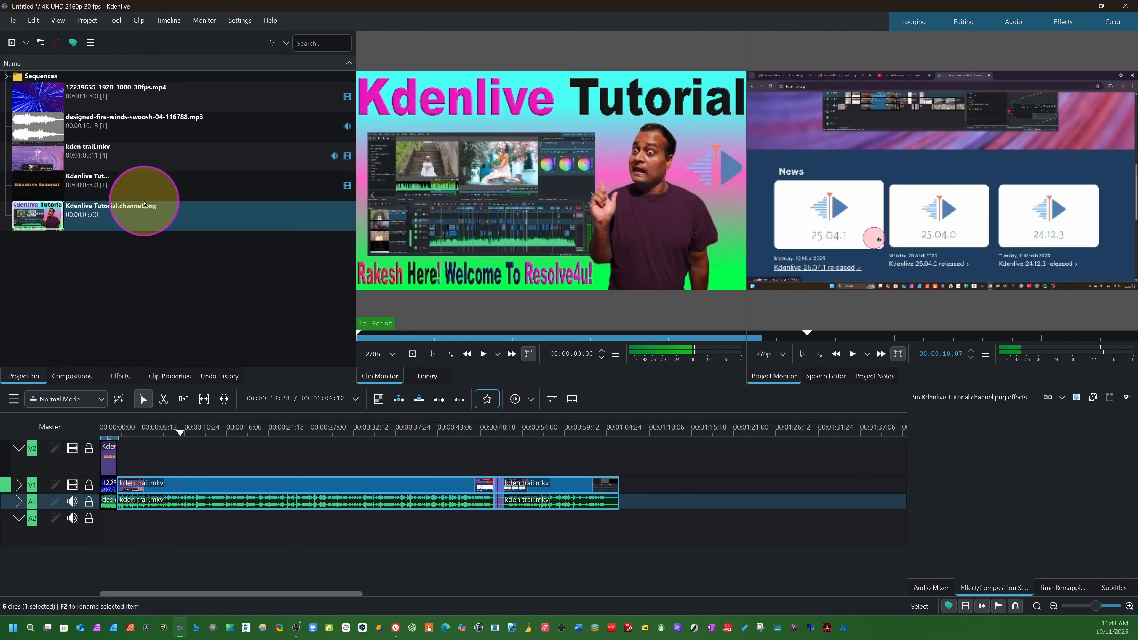
- Place Kdenlive Tutorial.channel.png on track V2 from about 00:00:08 and apply the Transform effect to it
click(133, 213)
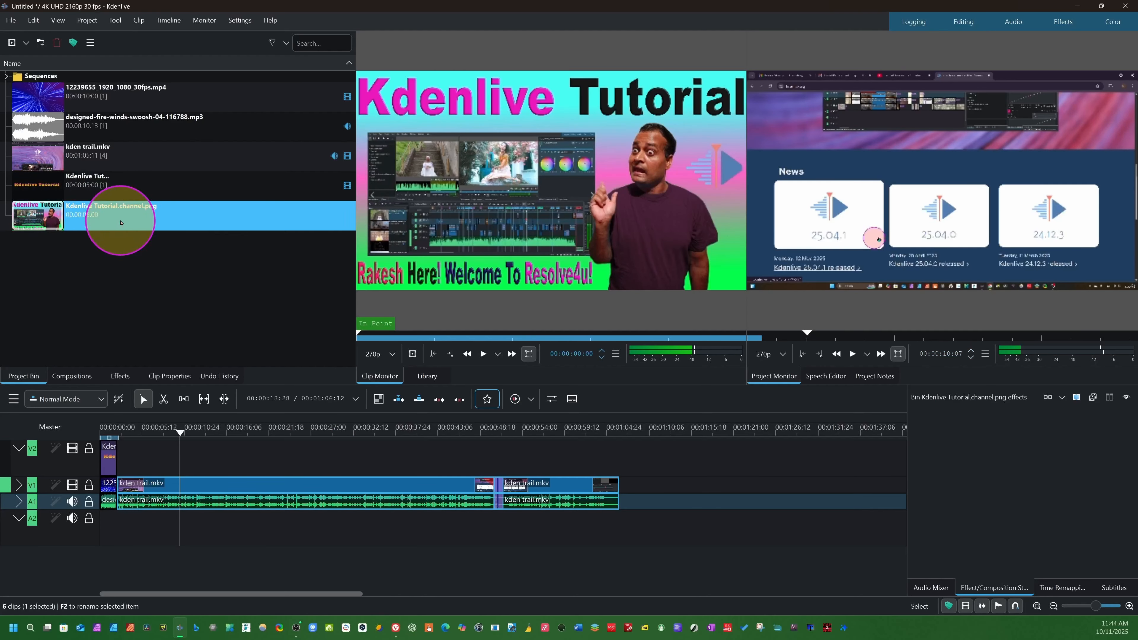
drag(121, 223, 274, 458)
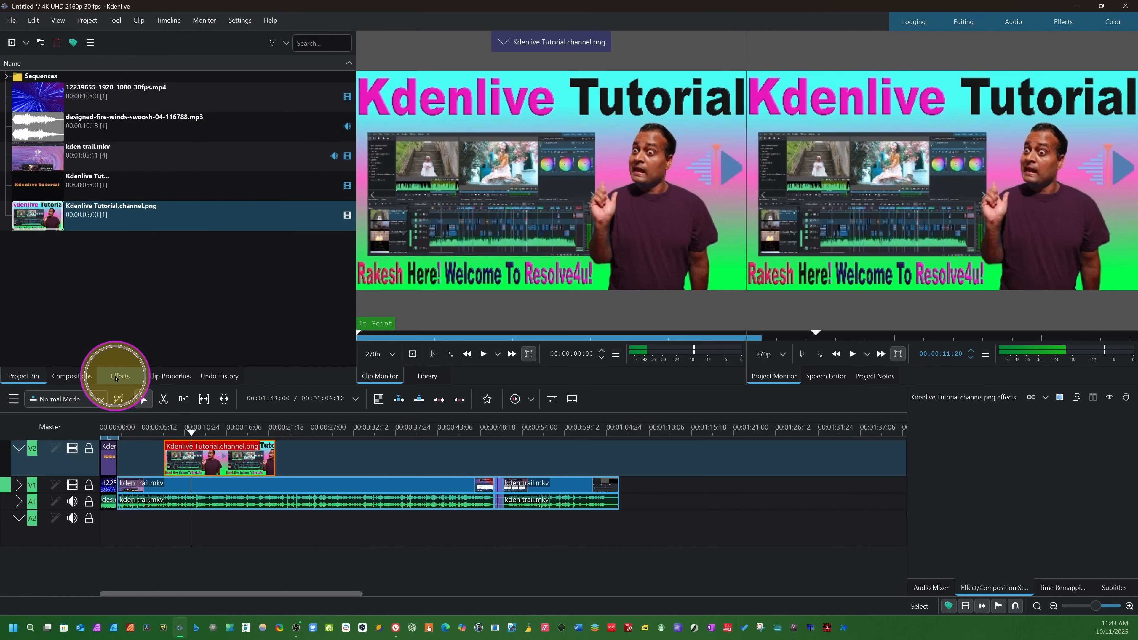
click(116, 377)
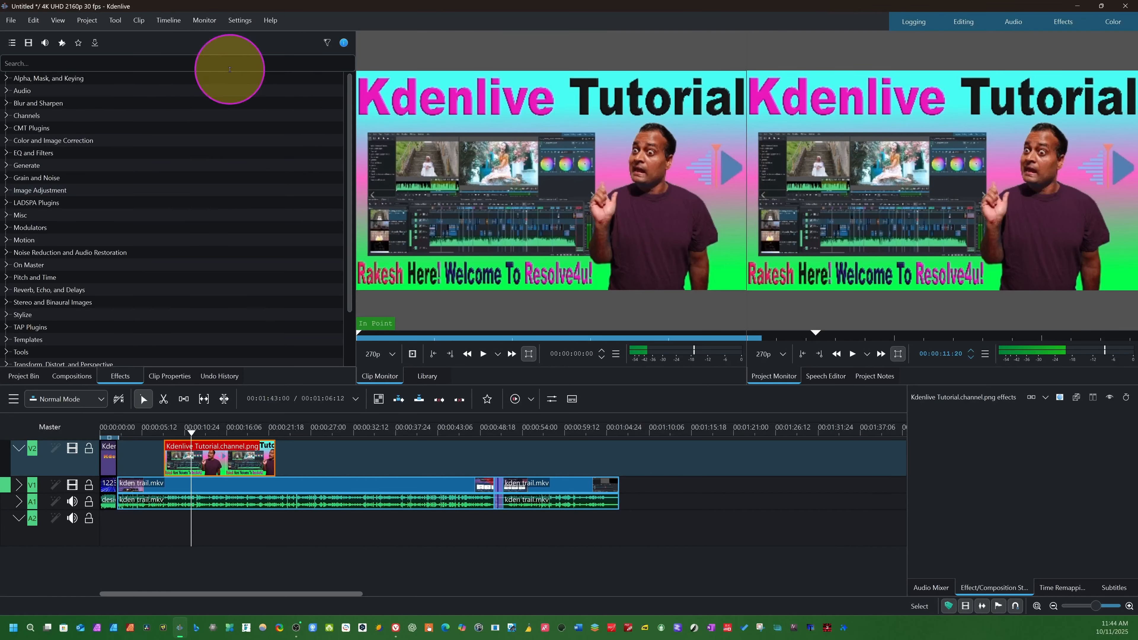
click(181, 63)
text(tra)
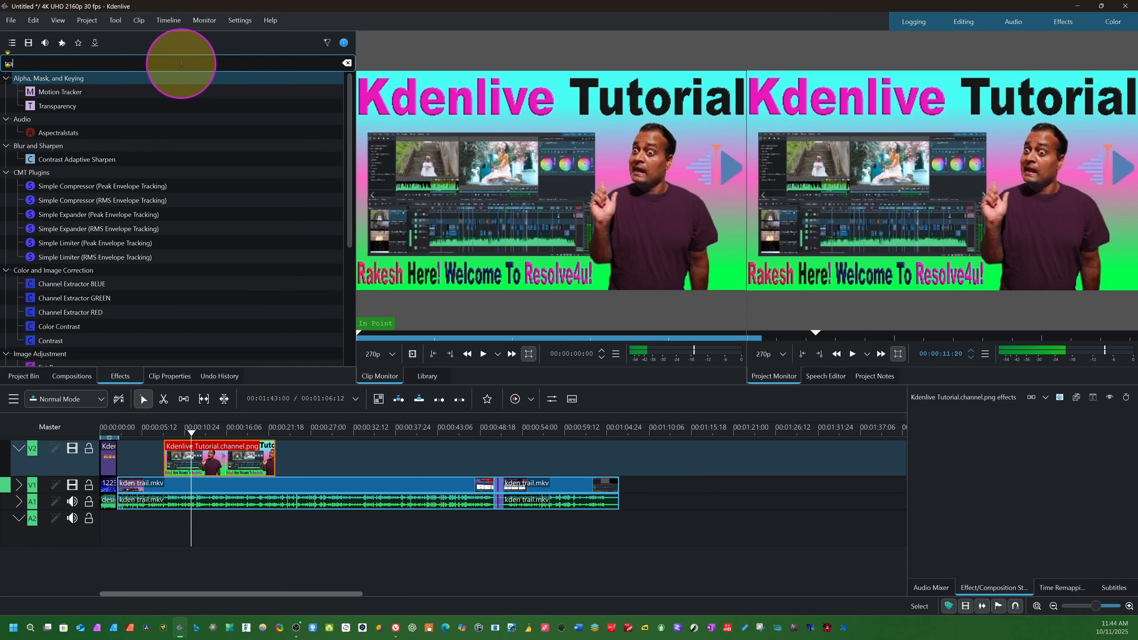
text(ns)
click(54, 151)
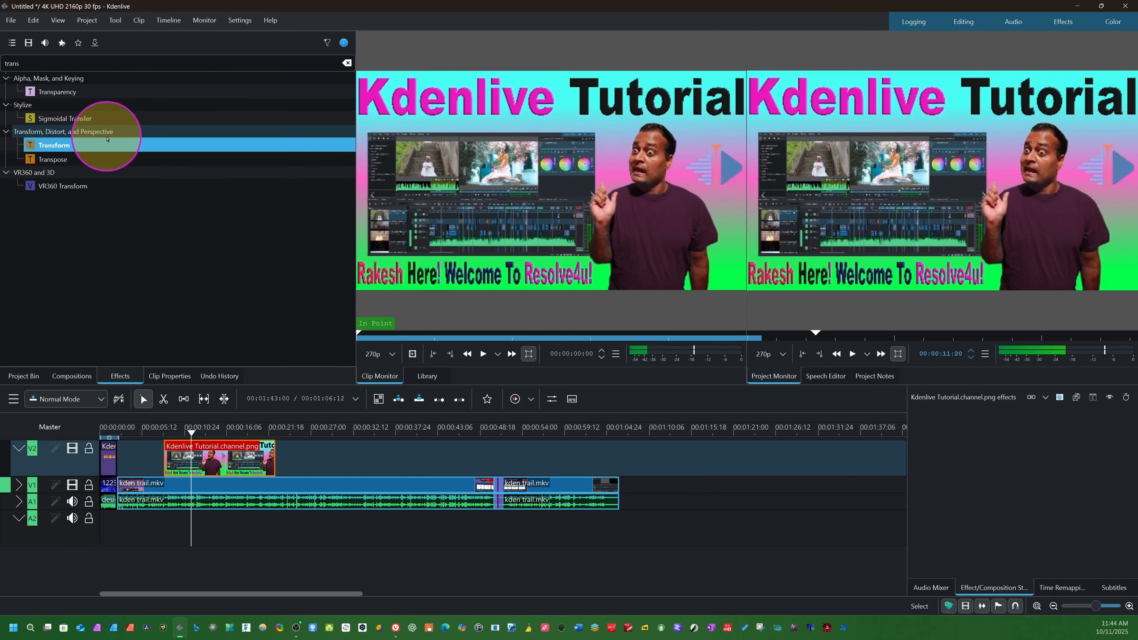
drag(67, 145, 222, 457)
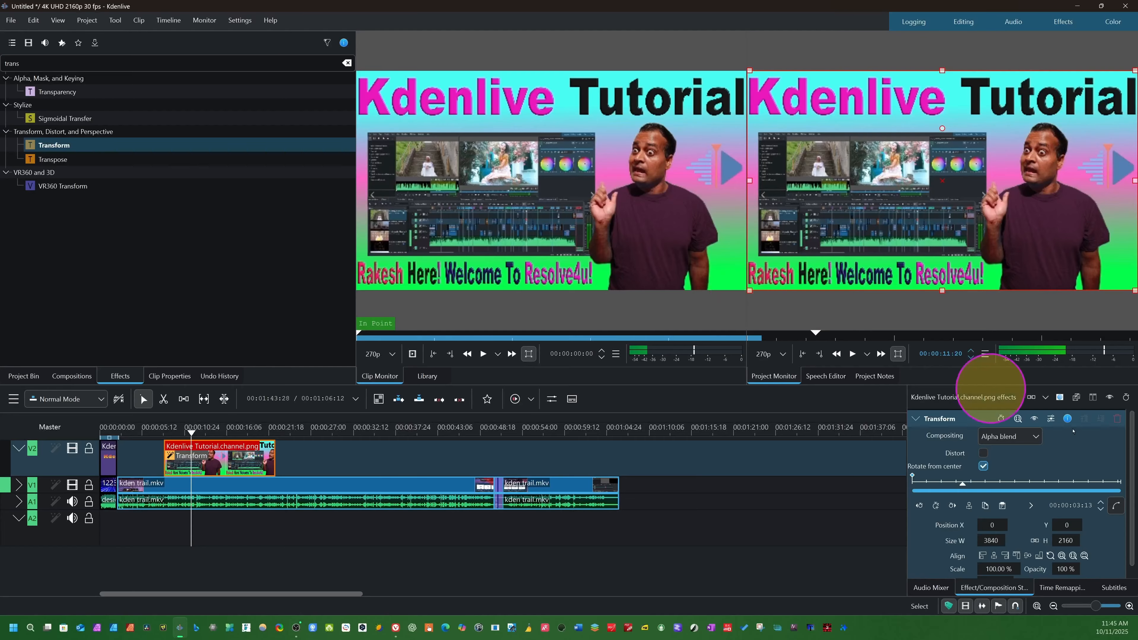
- Scale the Kdenlive Tutorial.channel.png overlay to about 40% and move it to the middle of the frame
click(1030, 505)
scroll(1013, 515, down, 1)
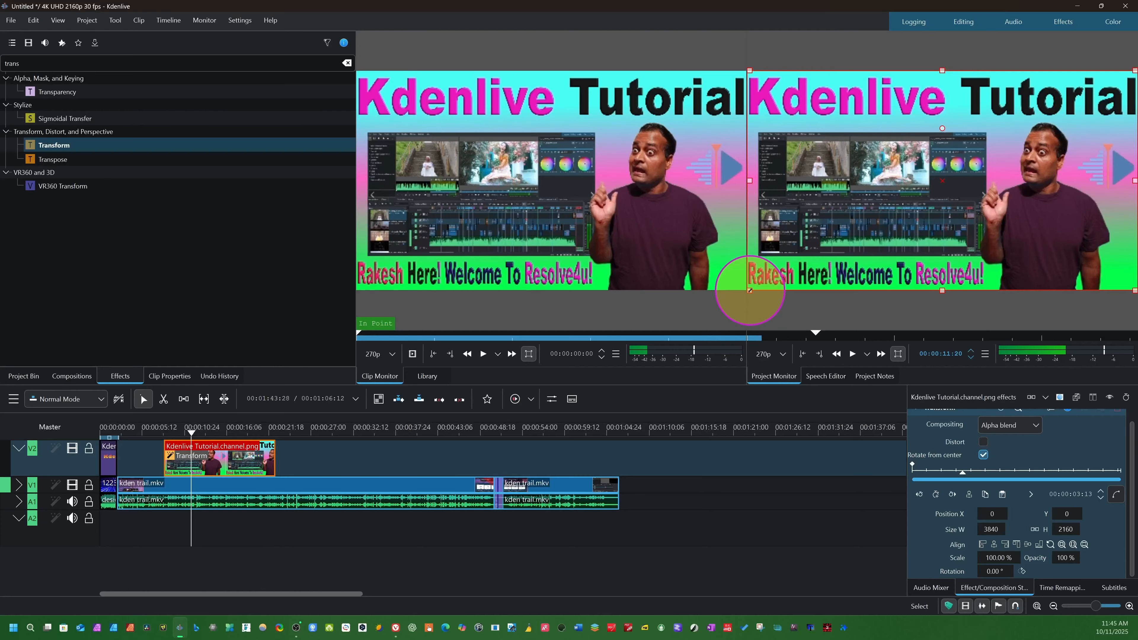
drag(750, 291, 983, 201)
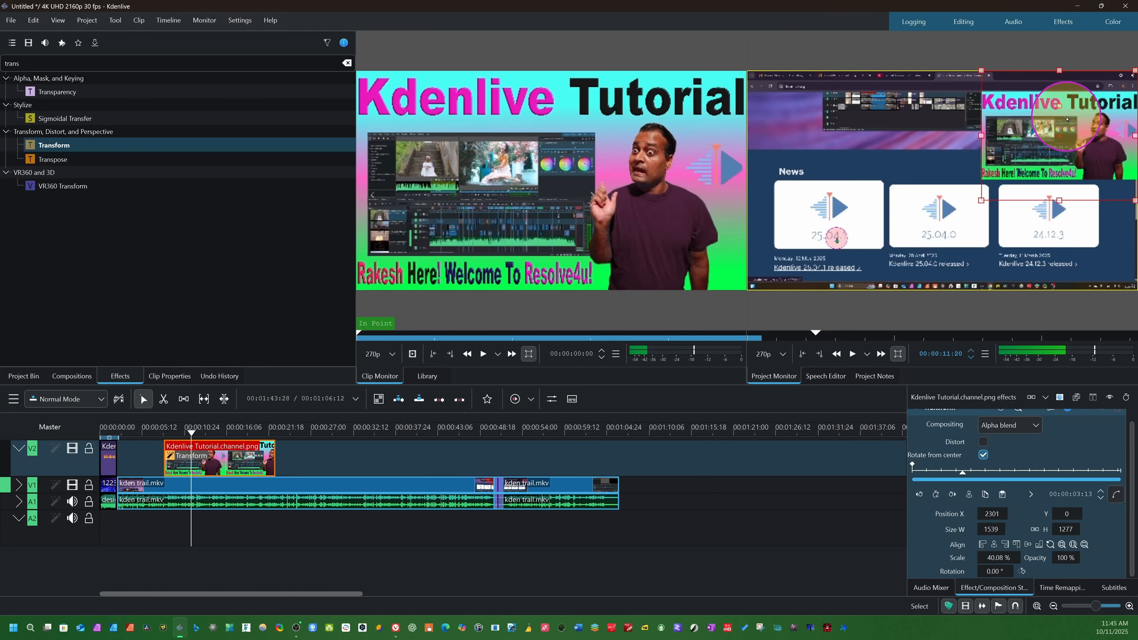
drag(1063, 110, 928, 182)
- Keyframe the overlay's position at X 160, Y 480 for 00:00:09:17 and at X 550, Y 480 for 00:00:12:07
mouse_move(193, 433)
mouse_down()
mouse_move(164, 440)
mouse_move(174, 442)
mouse_up()
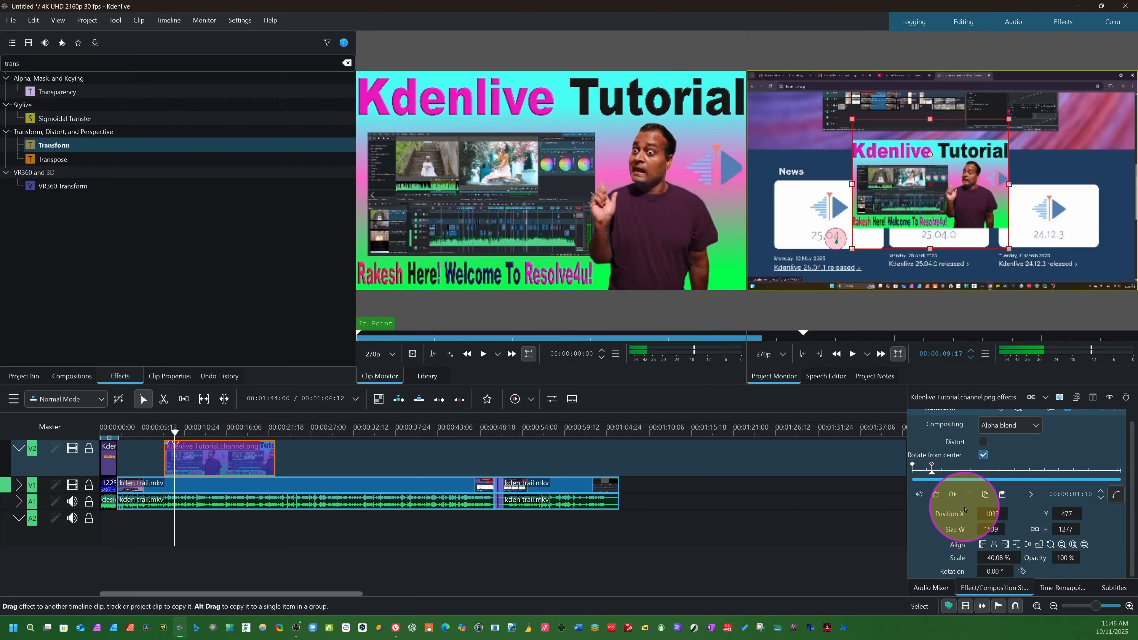
drag(926, 204, 838, 209)
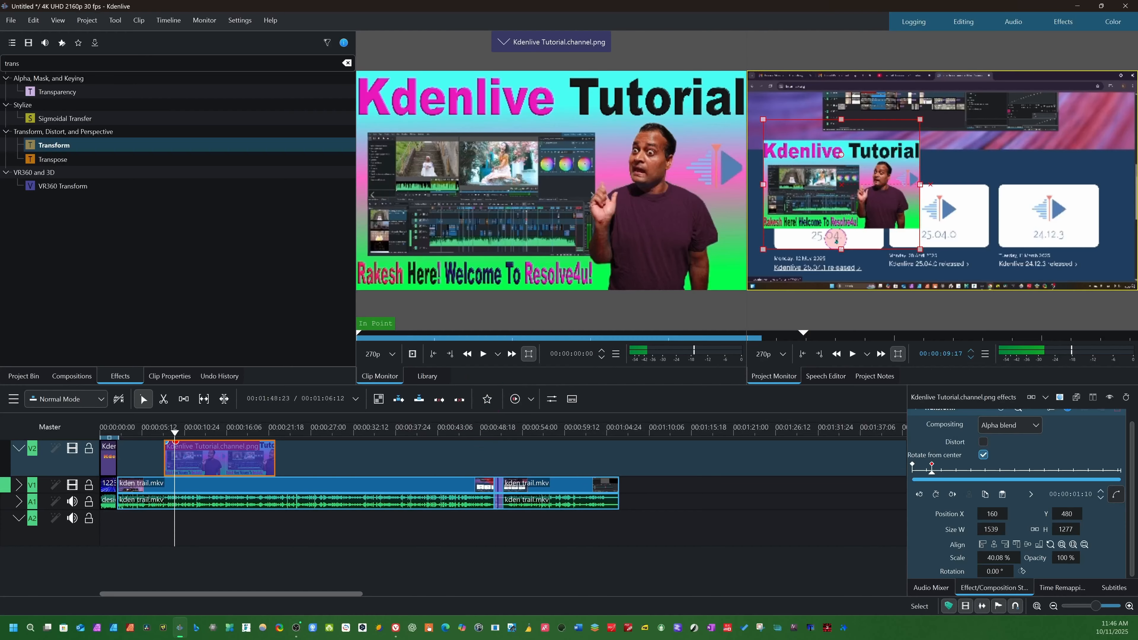
drag(175, 437, 195, 440)
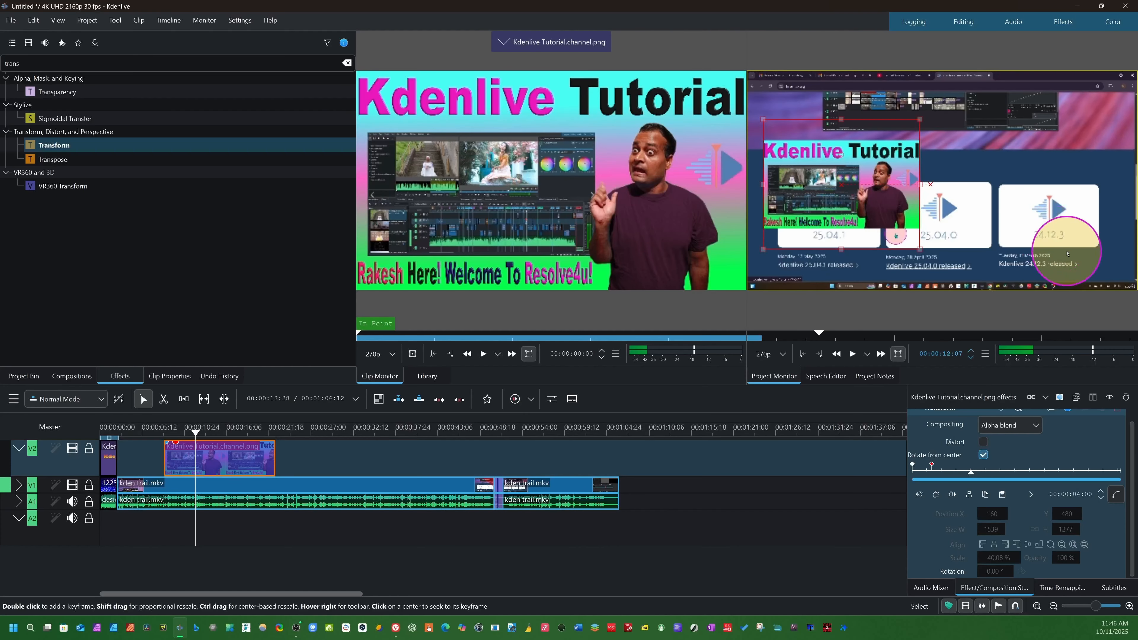
drag(837, 183, 877, 182)
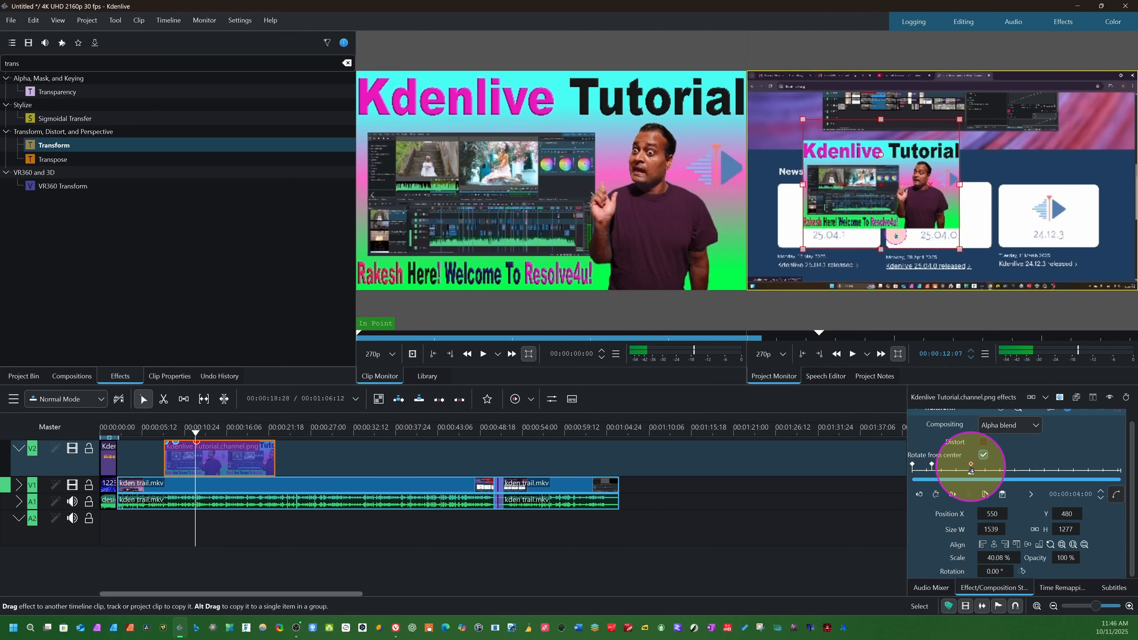
key(ctrl)
key(ctrl)
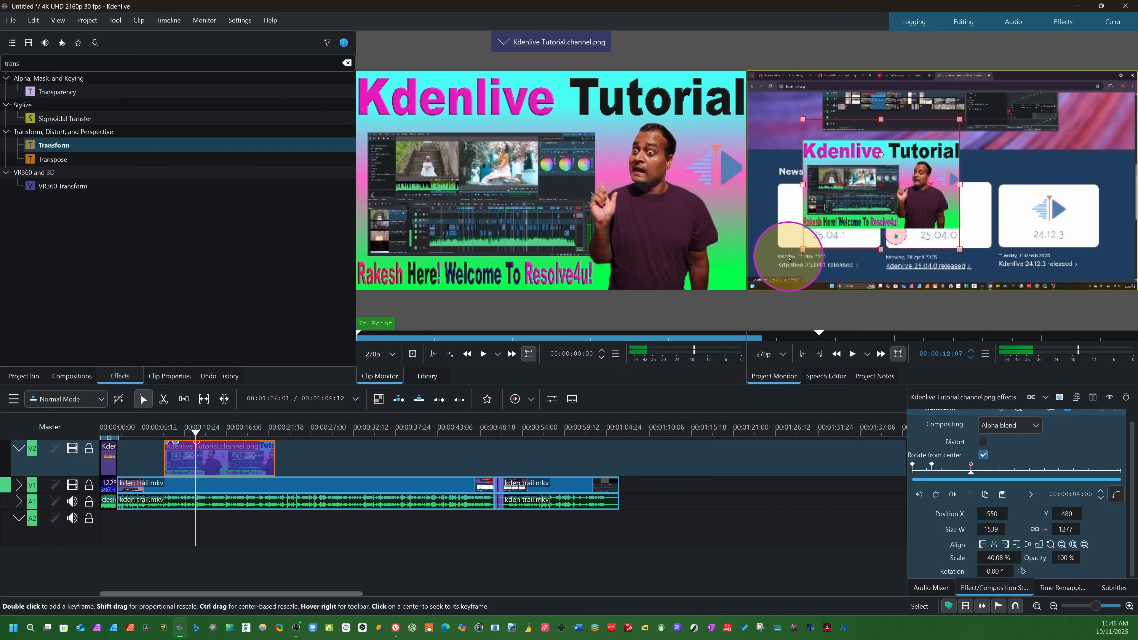
- Add a position keyframe at 00:00:15:28 that moves the overlay image to about X 1100, Y 465
click(209, 435)
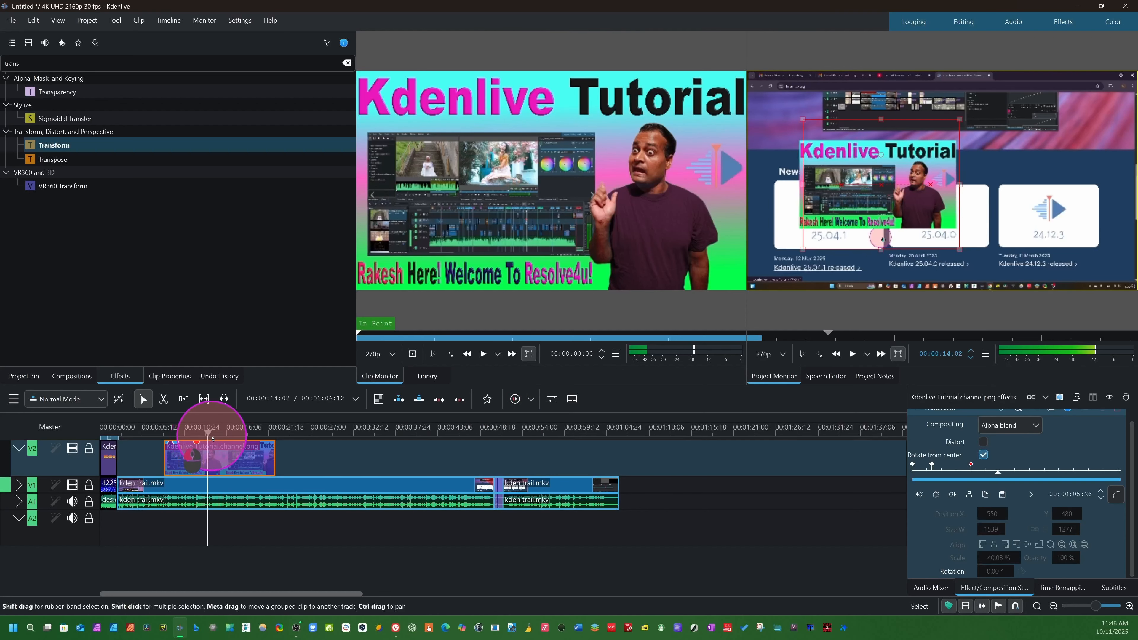
drag(212, 439, 221, 440)
drag(870, 192, 927, 191)
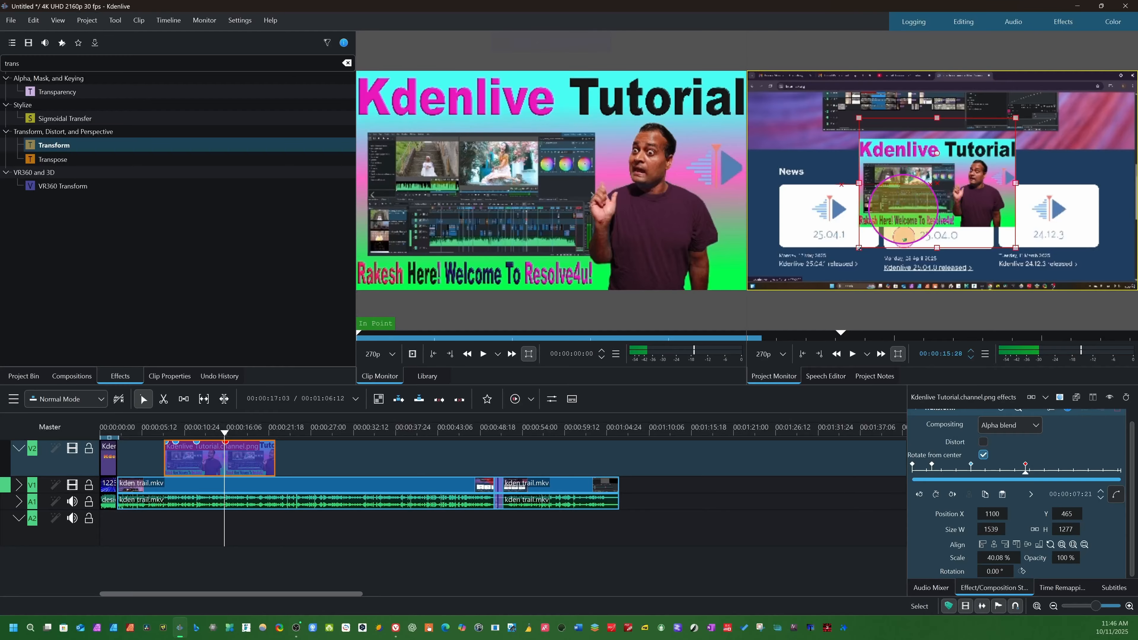
- Add overlay position keyframes at 00:00:18:28 (about X 1865, Y 482) and at 00:00:20:23 (about X 2220, Y -106)
drag(228, 434, 248, 434)
drag(994, 210, 1015, 197)
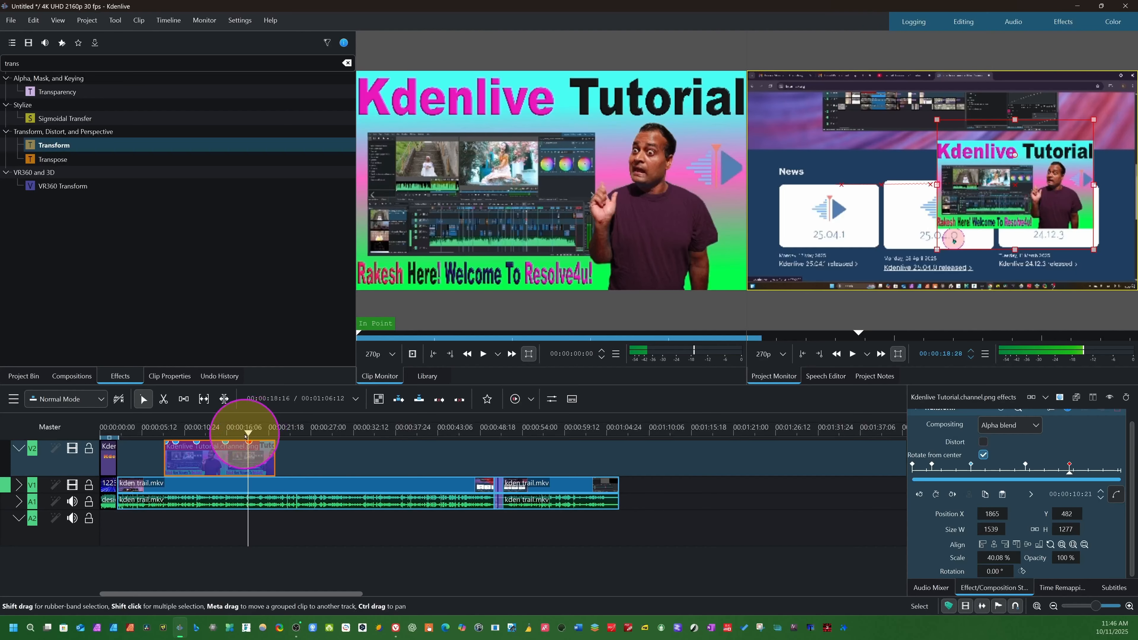
drag(245, 434, 263, 433)
drag(1026, 207, 1062, 150)
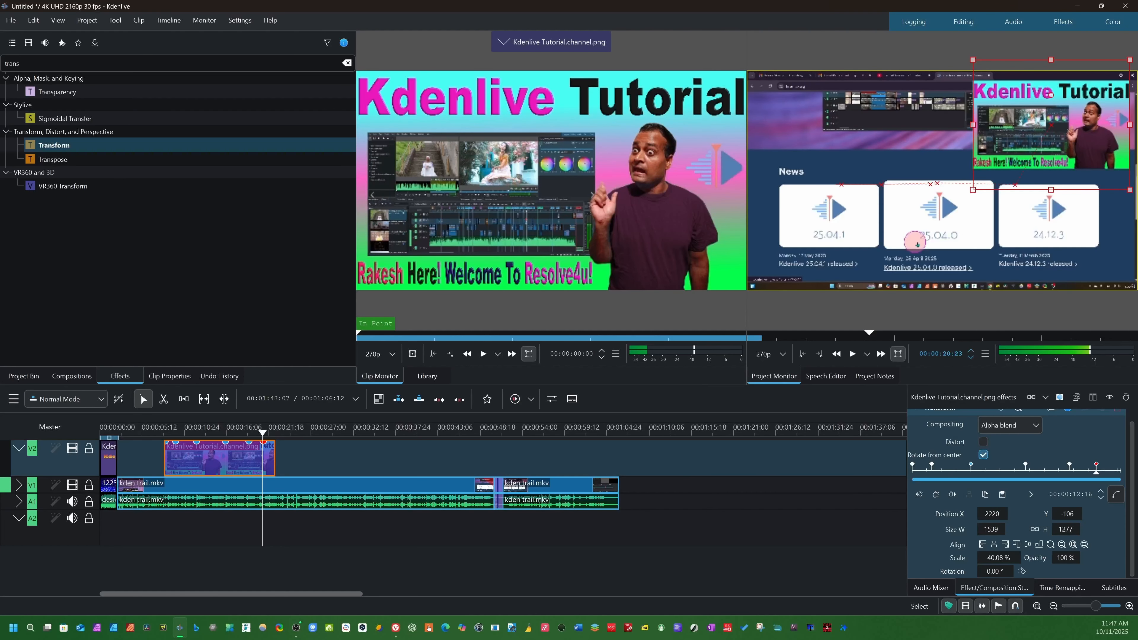
- In the curve editor view, reshape the overlay's X position curve and raise the Width curve at clip times 00:00:04:16 and 00:00:07:26
click(1116, 495)
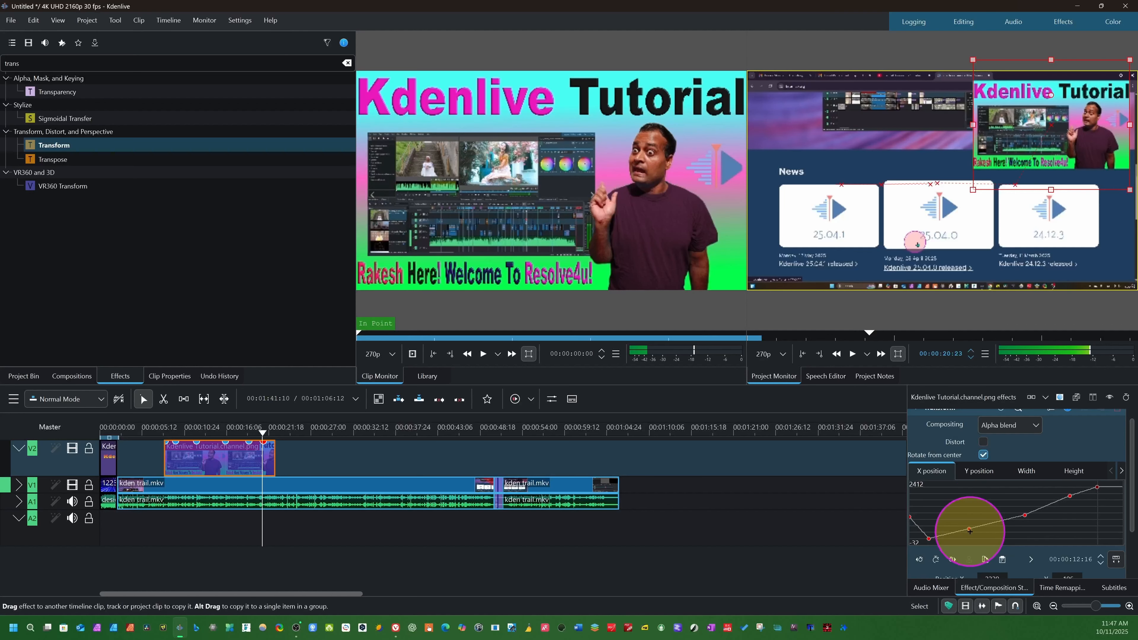
click(965, 521)
drag(961, 516, 933, 524)
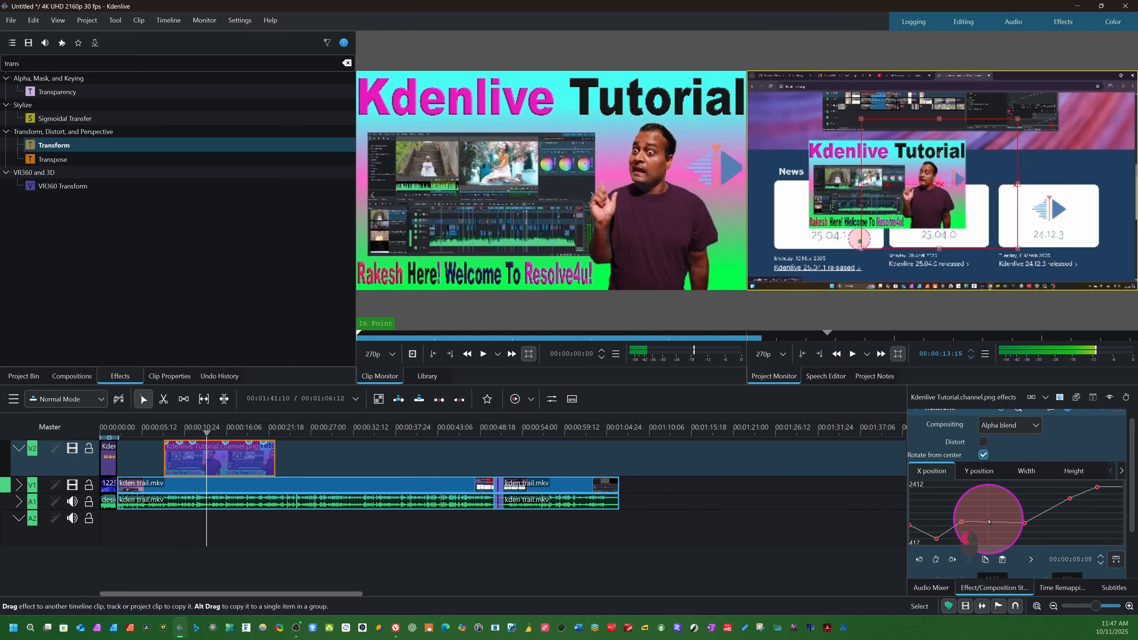
mouse_move(1025, 523)
mouse_down()
mouse_move(1003, 538)
mouse_move(1027, 541)
mouse_move(1017, 535)
mouse_move(1030, 529)
mouse_up()
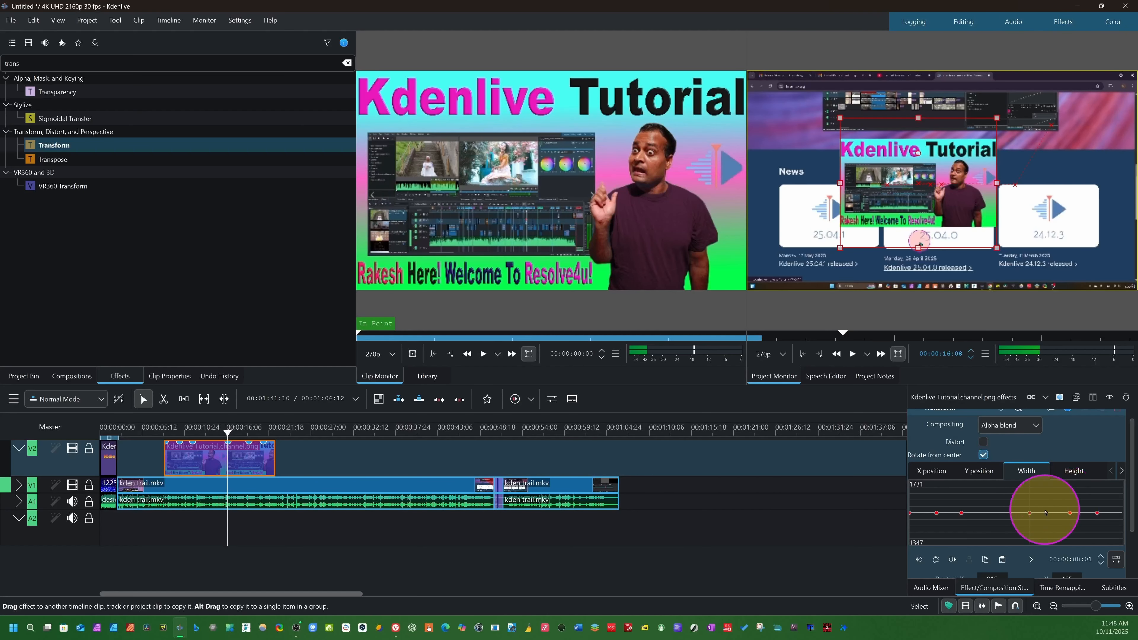
mouse_move(1029, 505)
mouse_down()
mouse_move(1055, 497)
mouse_move(995, 500)
mouse_move(1026, 496)
mouse_move(1008, 507)
mouse_move(1029, 520)
mouse_up()
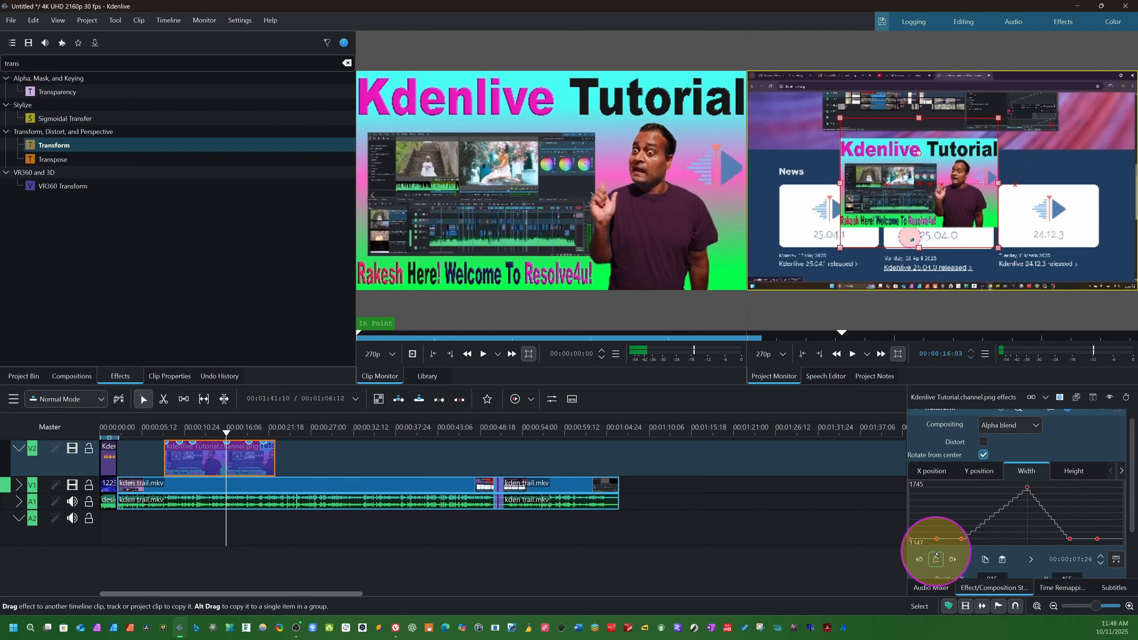
drag(956, 534, 968, 514)
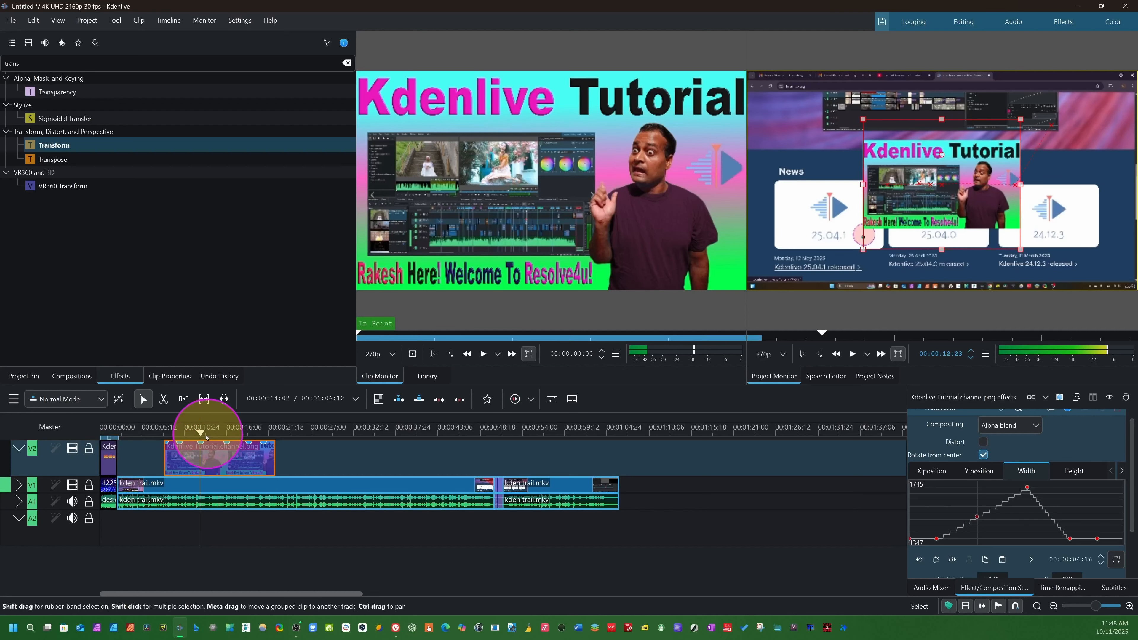
- Play the overlay animation from just before the image's start and return the playhead to 00:00:12:07
drag(206, 437, 161, 437)
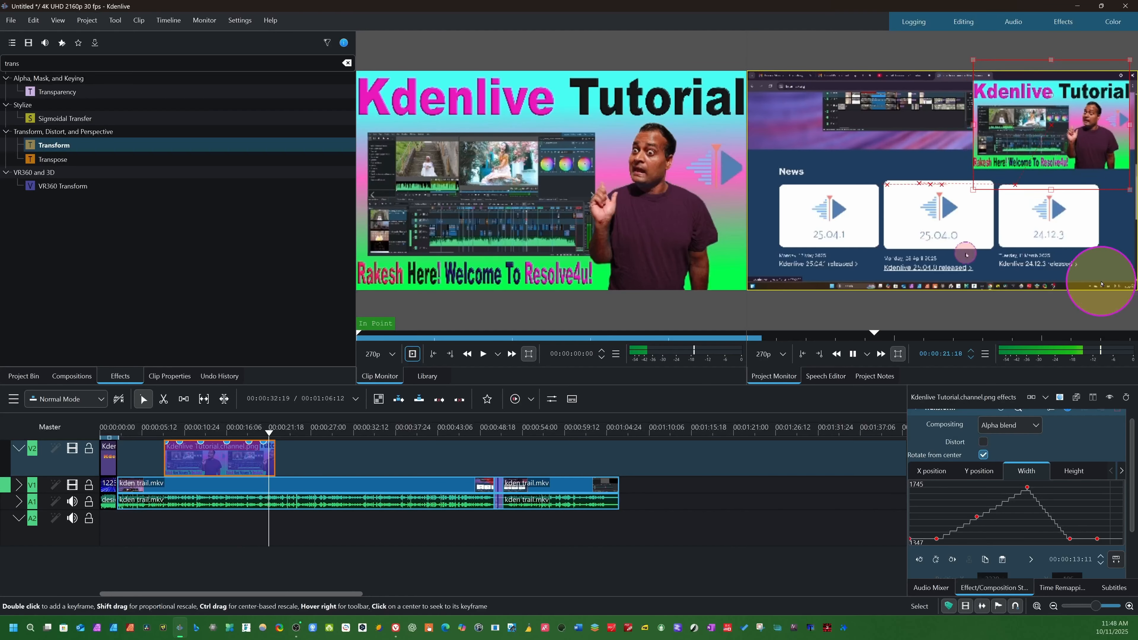
key(space)
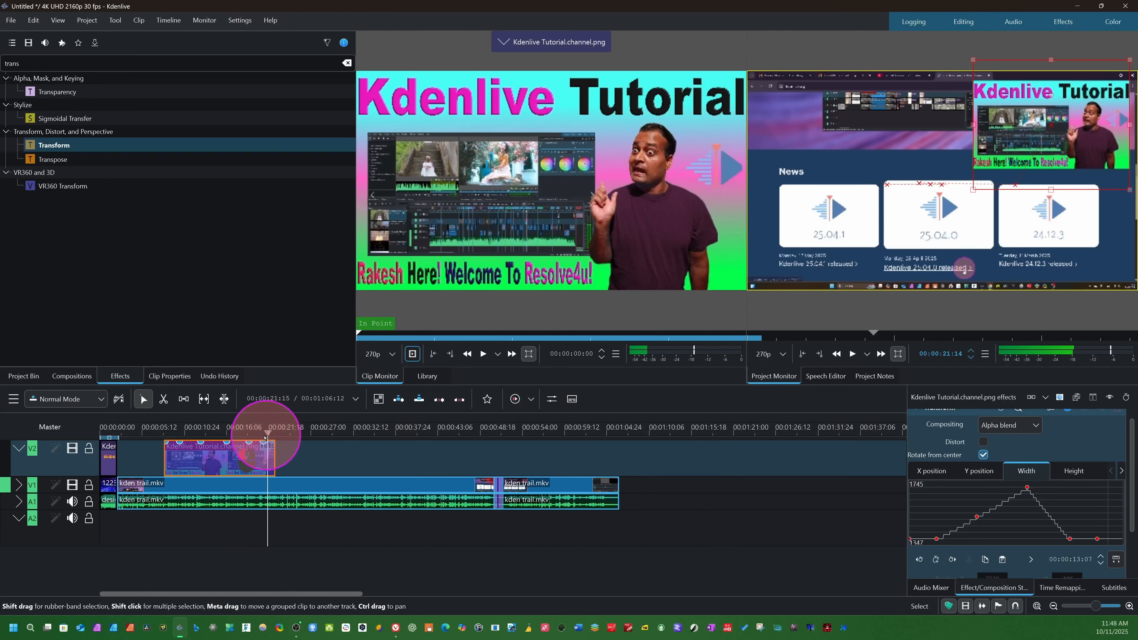
drag(264, 438, 198, 436)
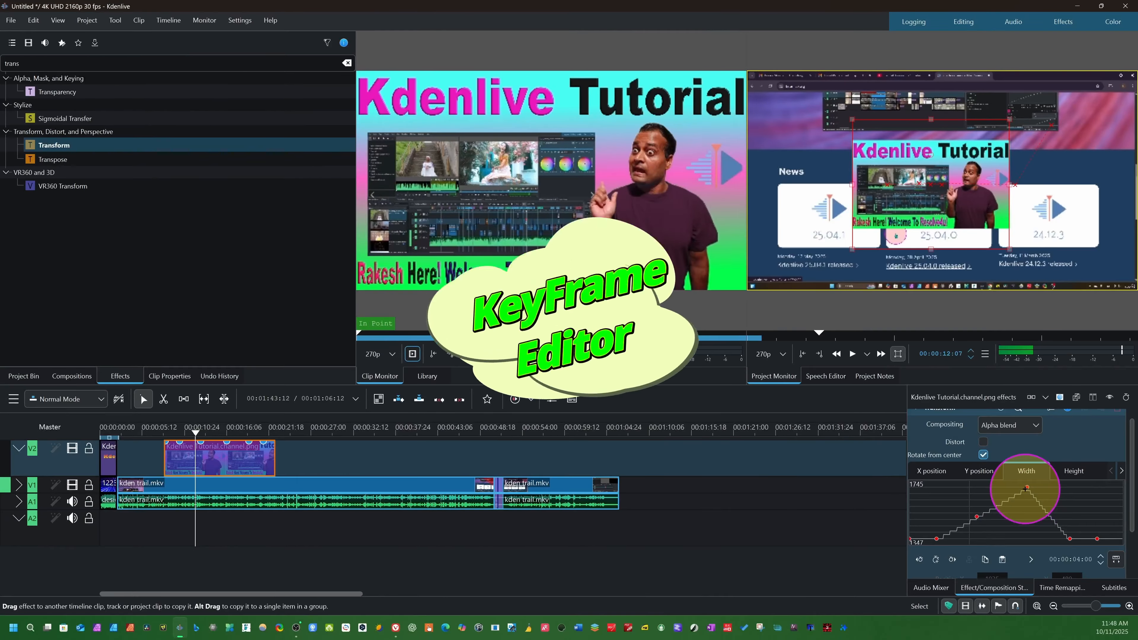
- Reshape the Width curve by raising its last two keyframes and moving the rising one up to about clip time 00:00:03:28
drag(1027, 500, 1026, 501)
drag(1070, 539, 1095, 524)
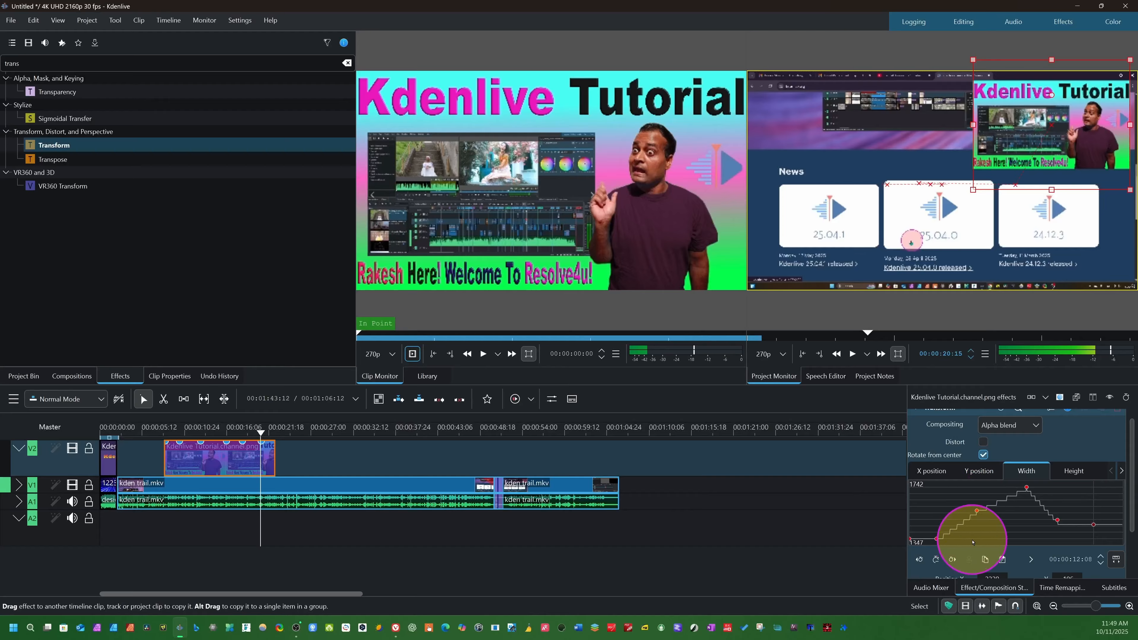
drag(977, 513, 986, 528)
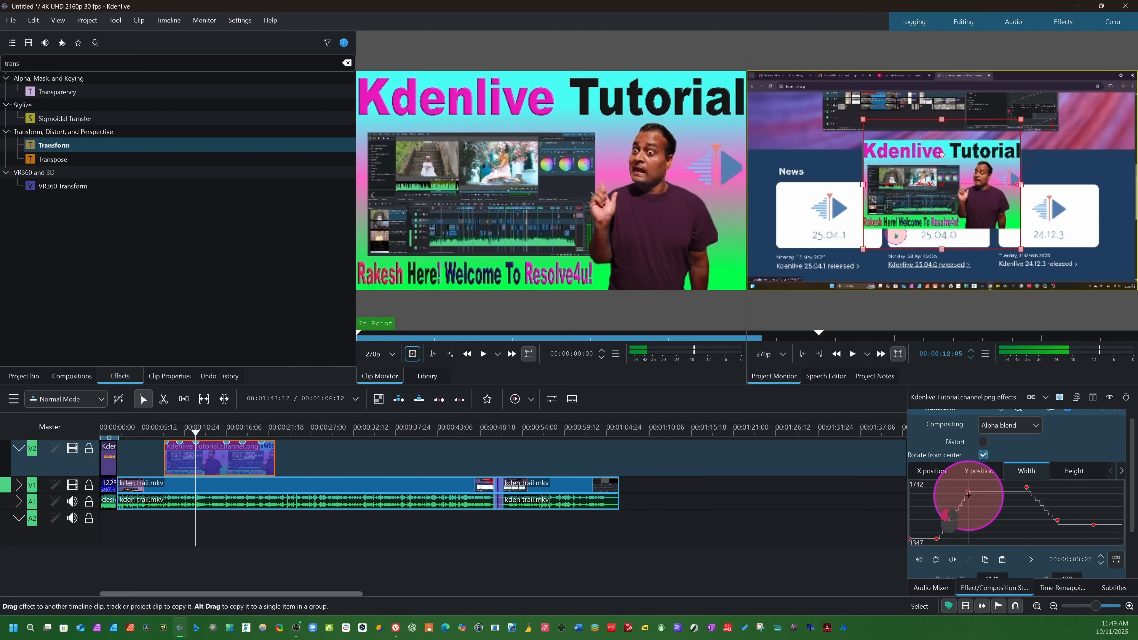
- Play back the overlay animation with the reshaped width curve, and review the timeline from near its start to 00:00:40:13
click(210, 437)
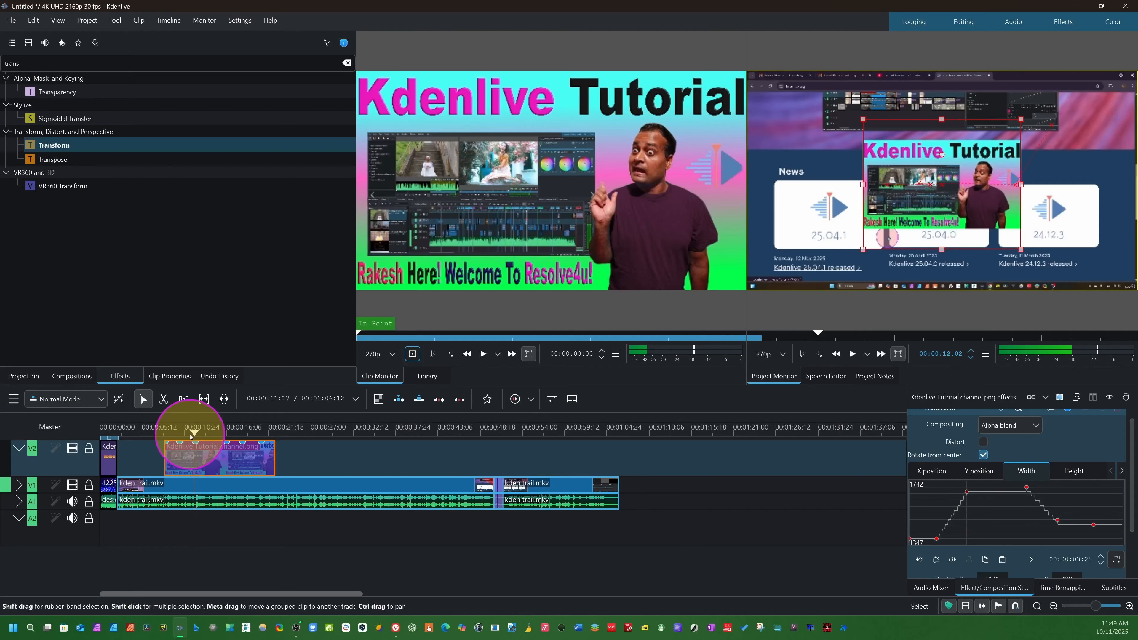
drag(191, 437, 180, 437)
key(space)
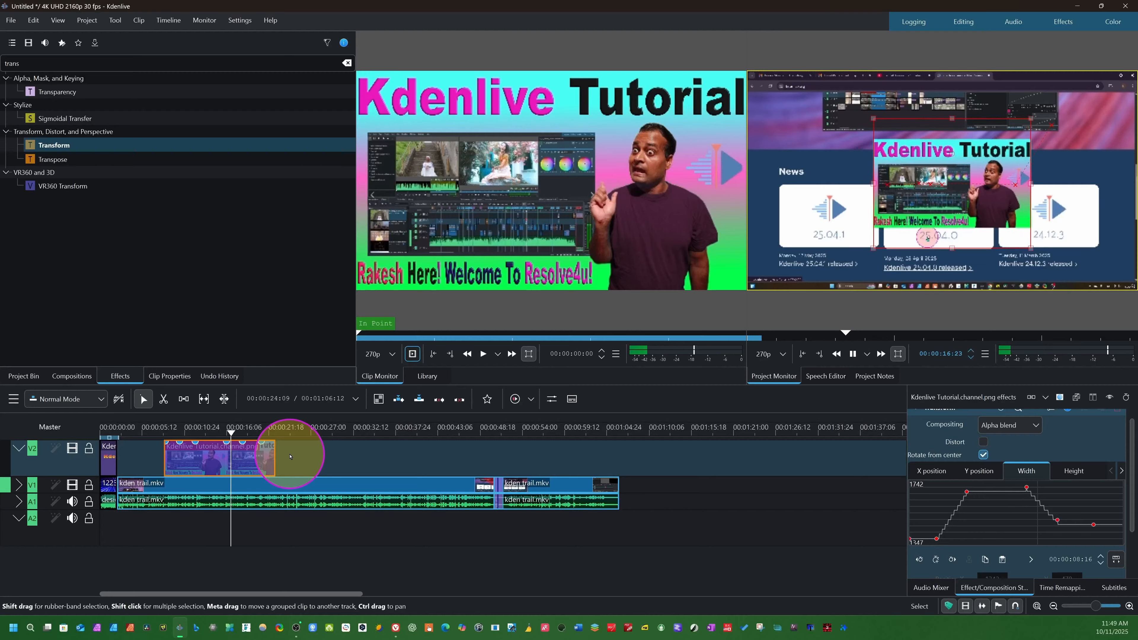
key(space)
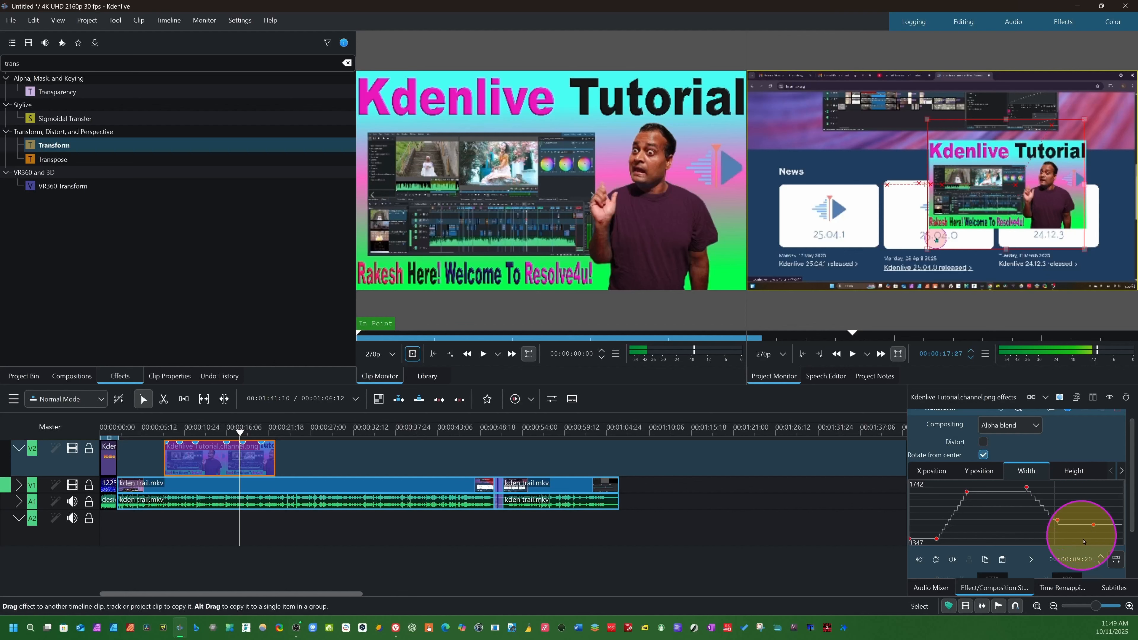
click(1135, 564)
drag(1134, 567, 1133, 492)
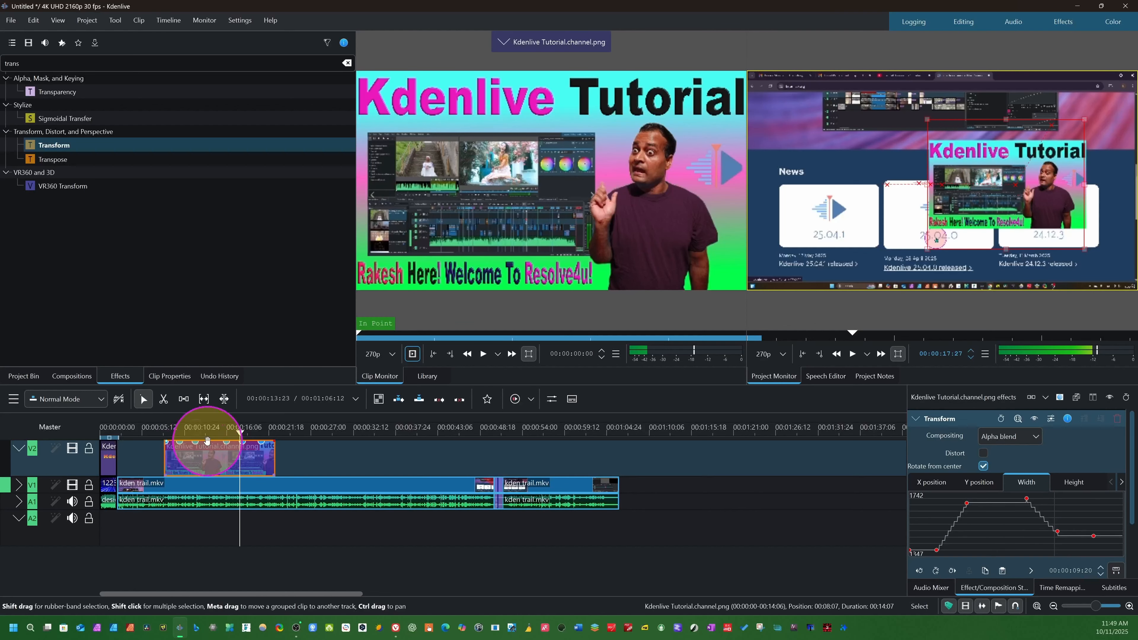
drag(242, 435, 102, 465)
key(space)
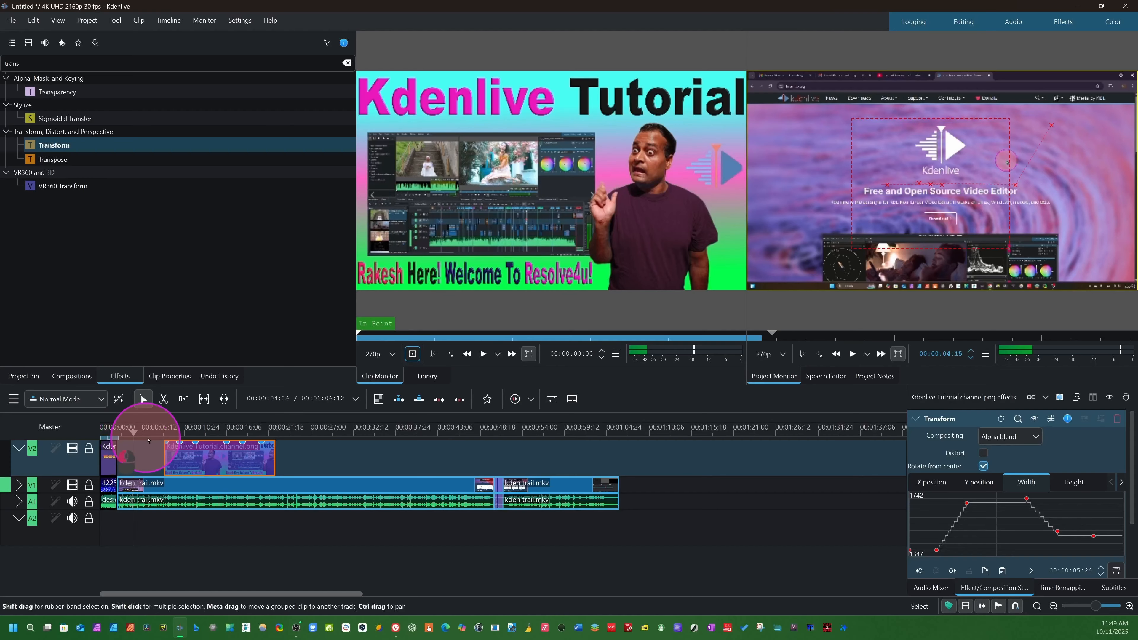
click(416, 432)
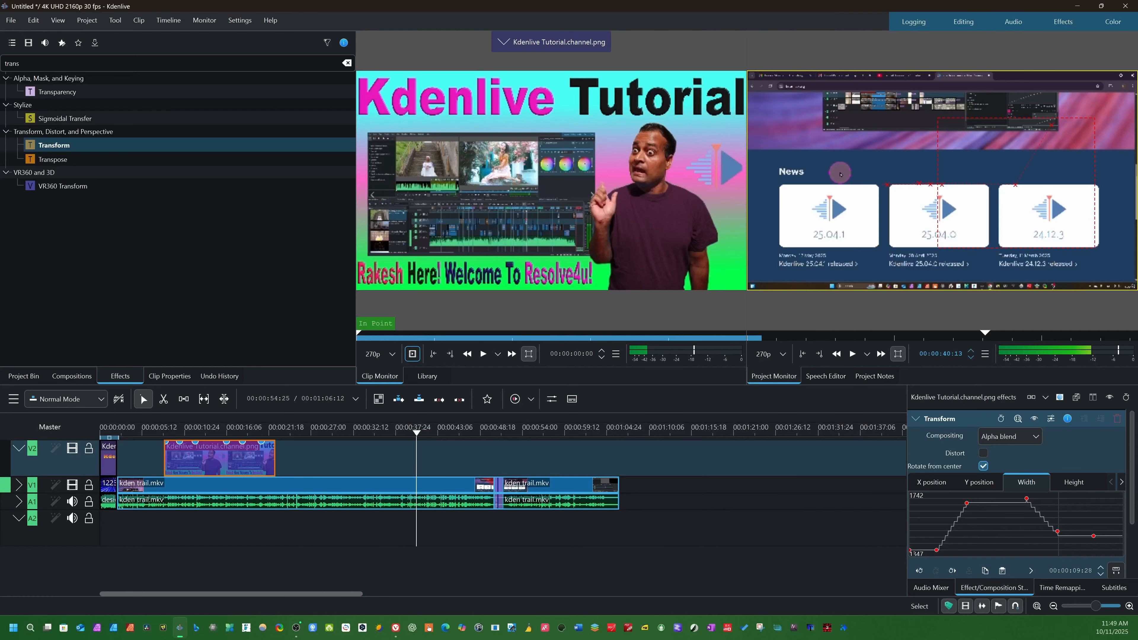
- Show the Online Resources panel and switch its service to Pexels Photos
click(35, 20)
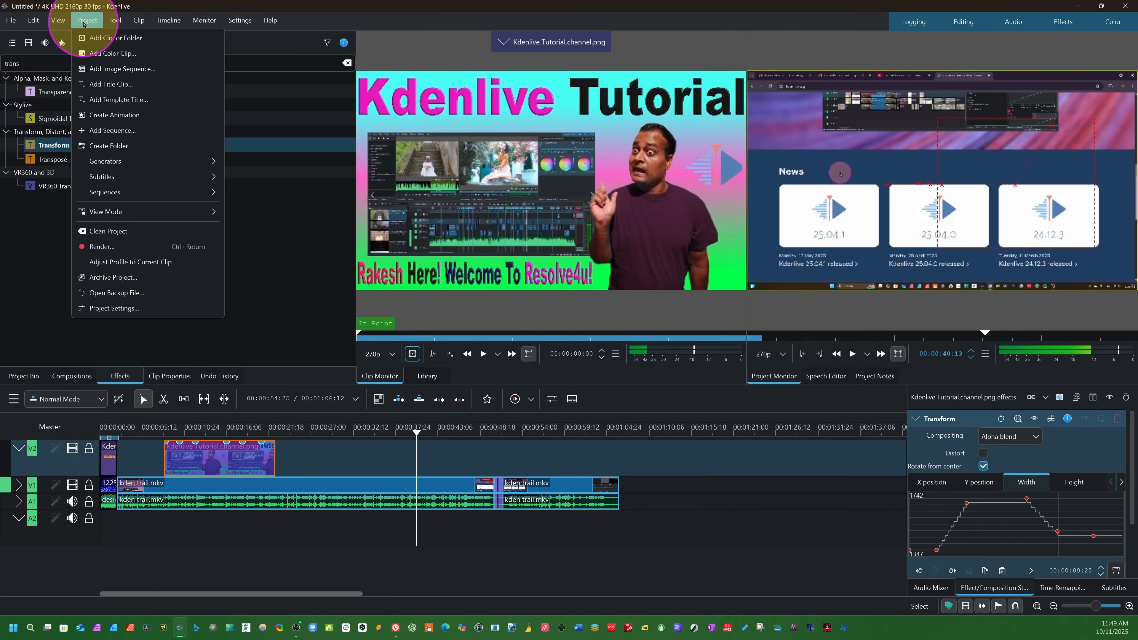
click(60, 20)
click(60, 21)
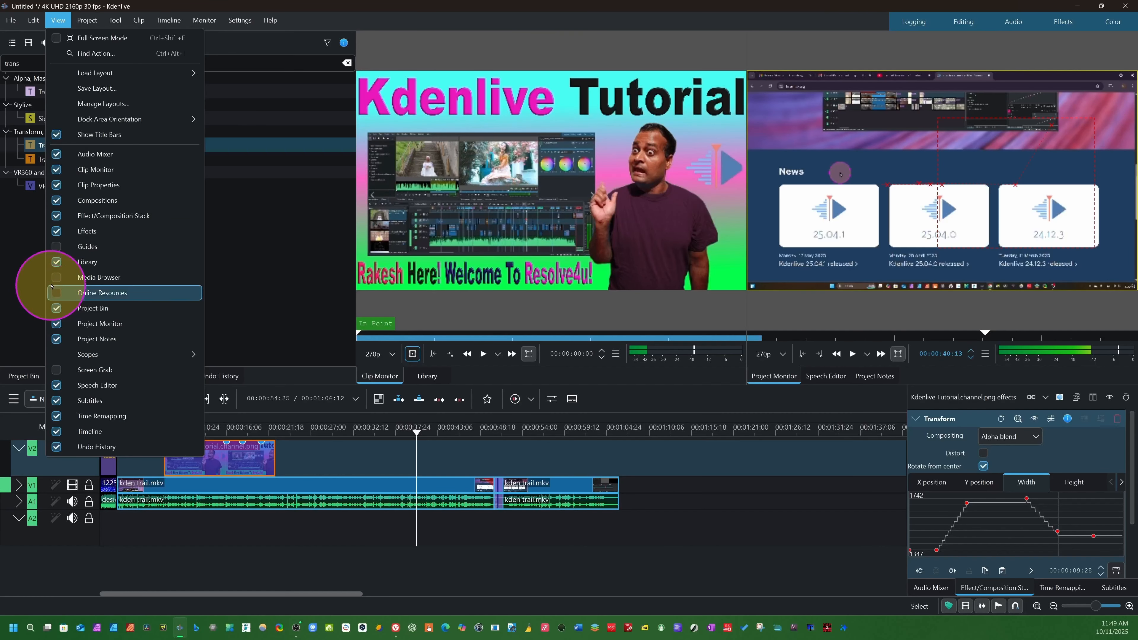
click(53, 293)
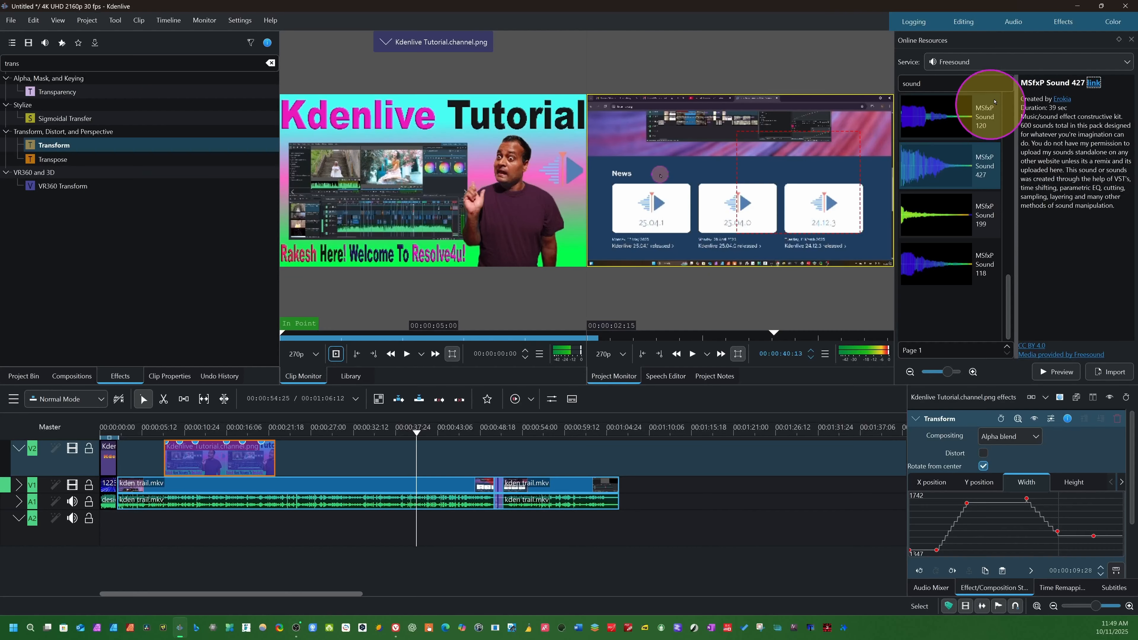
click(1111, 63)
click(968, 118)
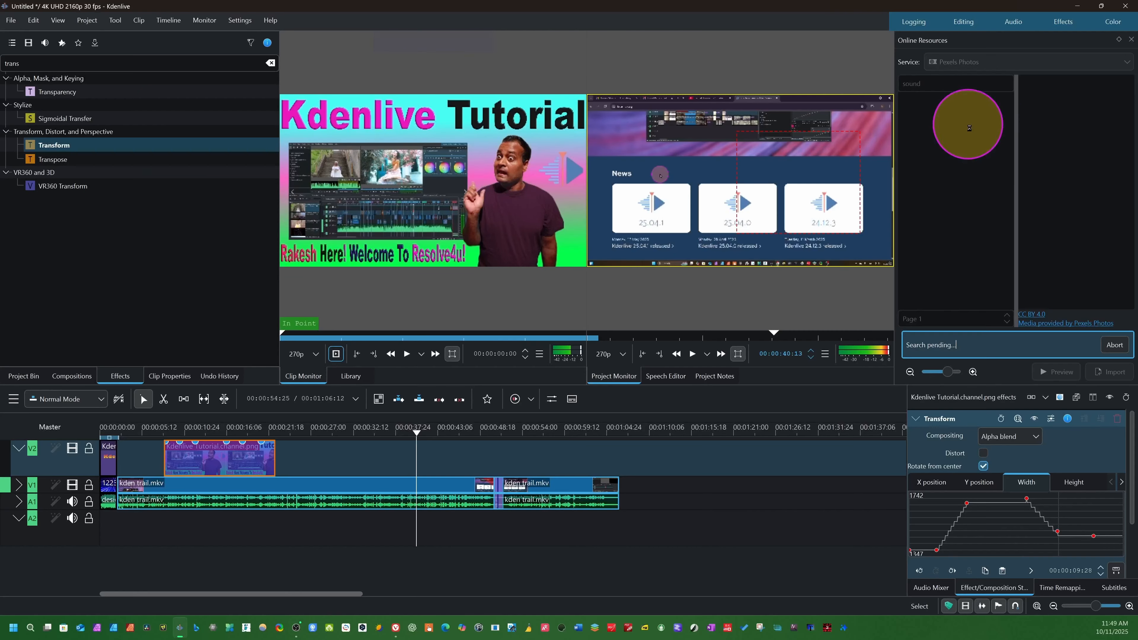
- Browse the Pixabay Photos results for "sound" in Online Resources, and hide the panel
click(1124, 67)
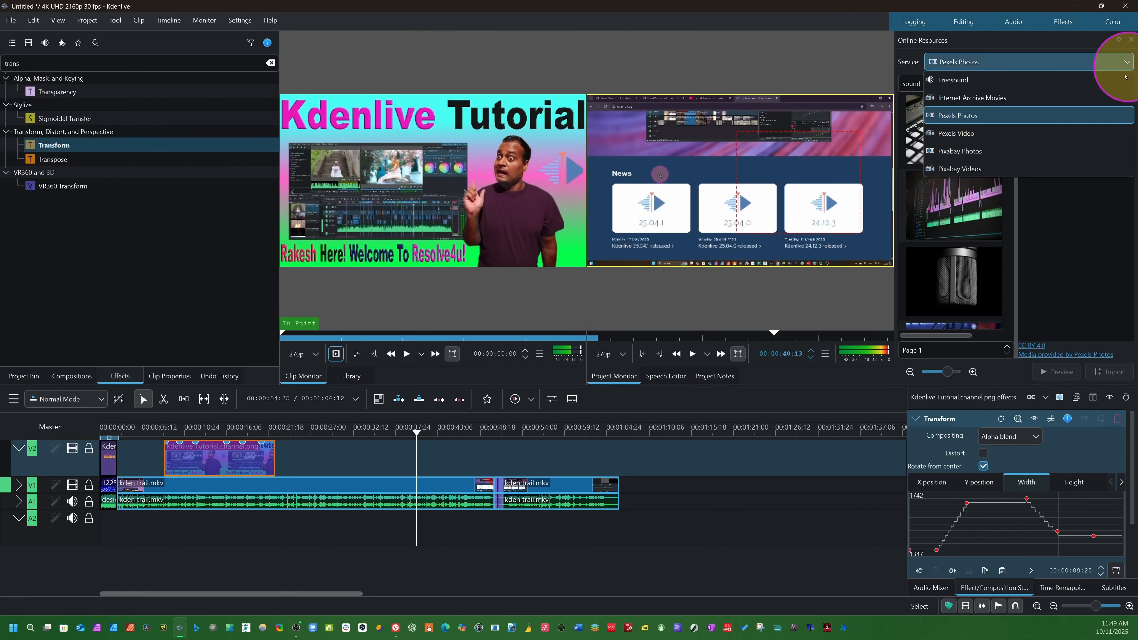
click(991, 151)
scroll(979, 295, down, 5)
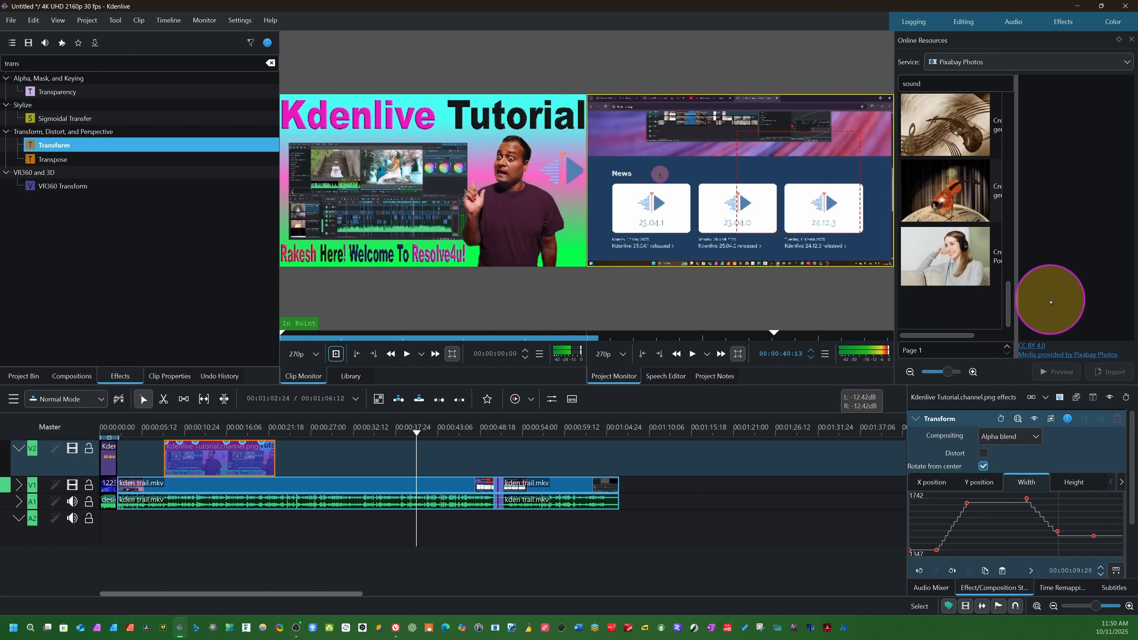
click(58, 20)
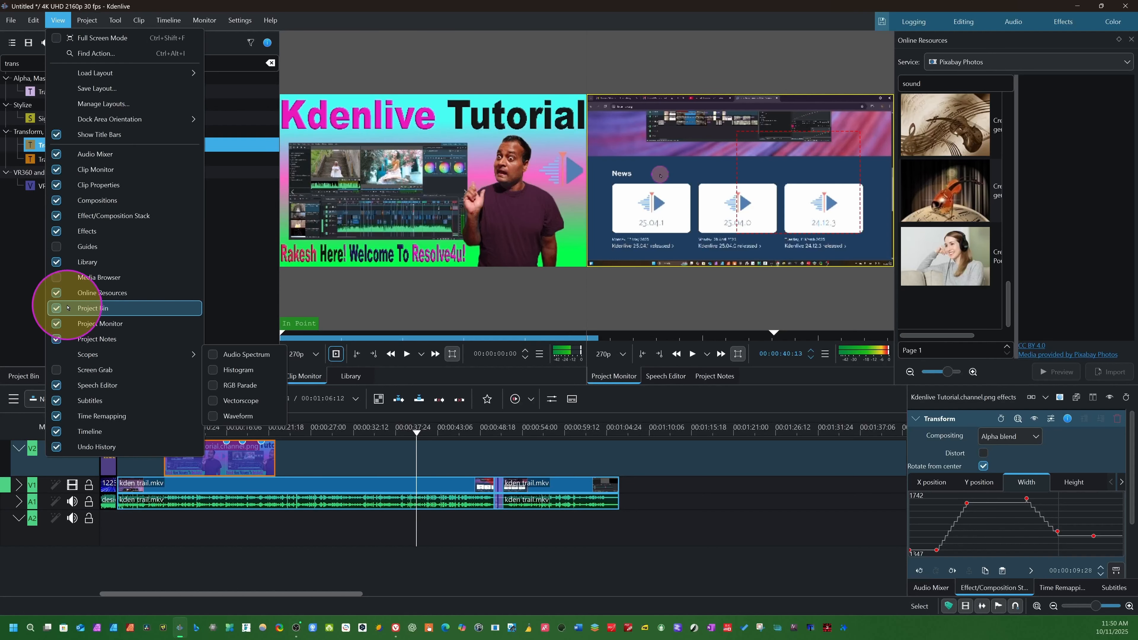
click(57, 293)
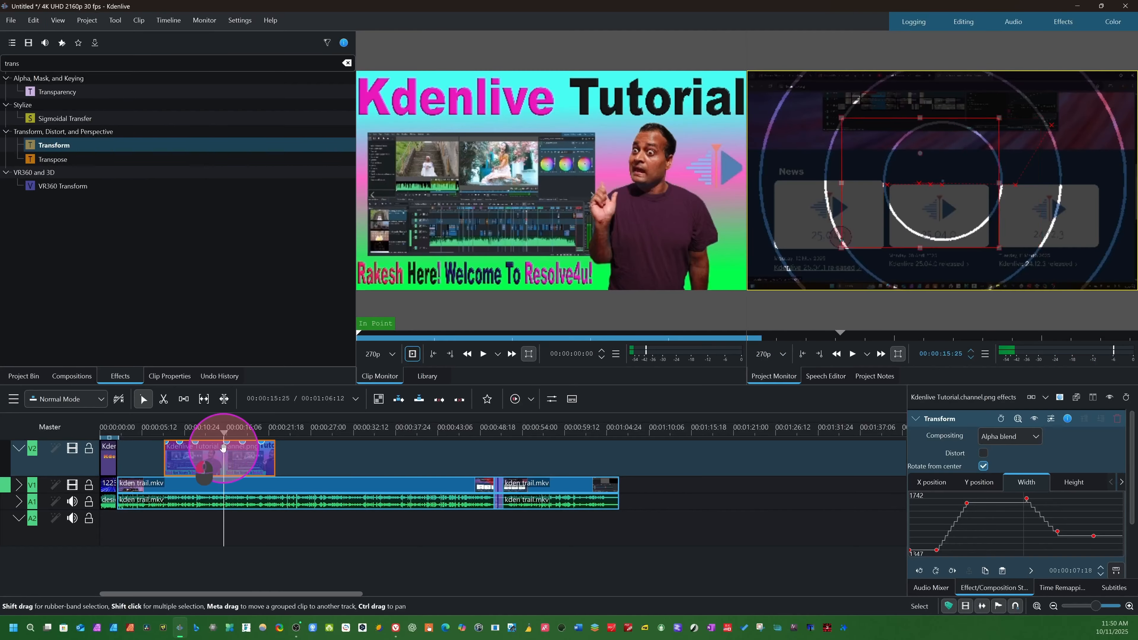
- Trim the end of the last kden trail.mkv clip back to about 00:01:04:15 and place the playhead at 00:00:30:27
drag(370, 478, 606, 480)
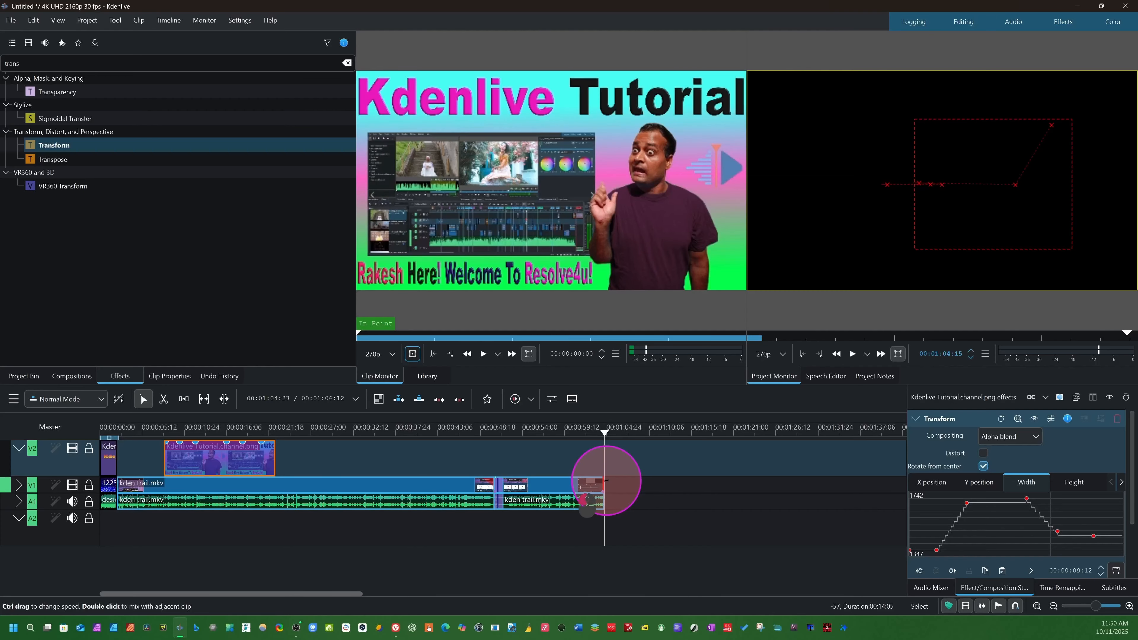
drag(475, 451, 340, 446)
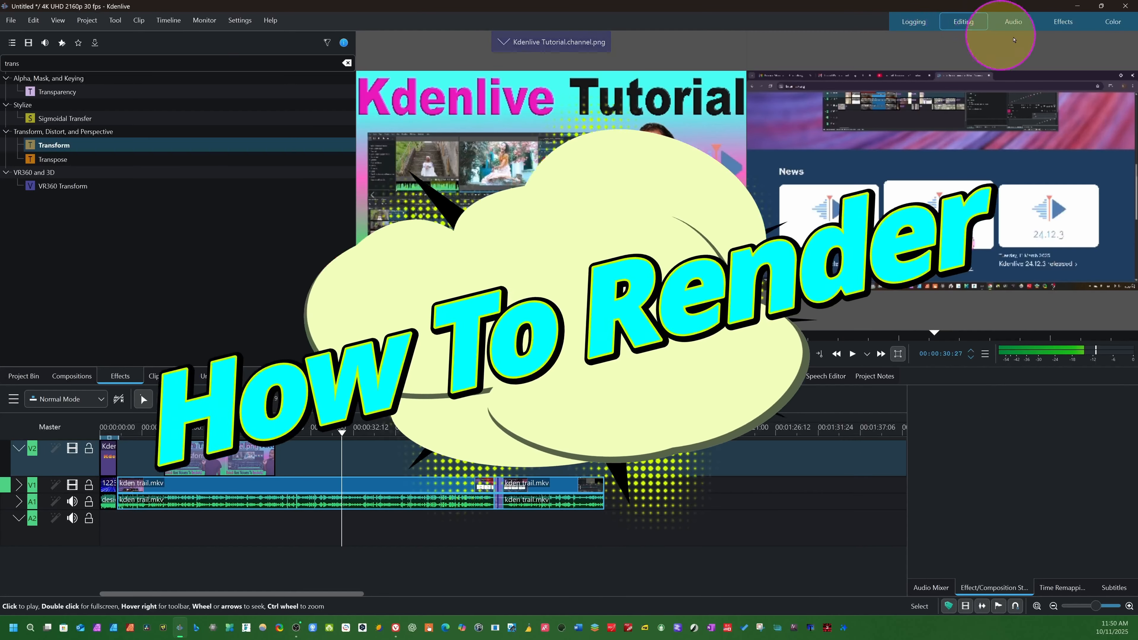
- Open the project's Rendering dialog, look through its Job Queue and Scripts pages, and return to the Render Project settings
click(85, 20)
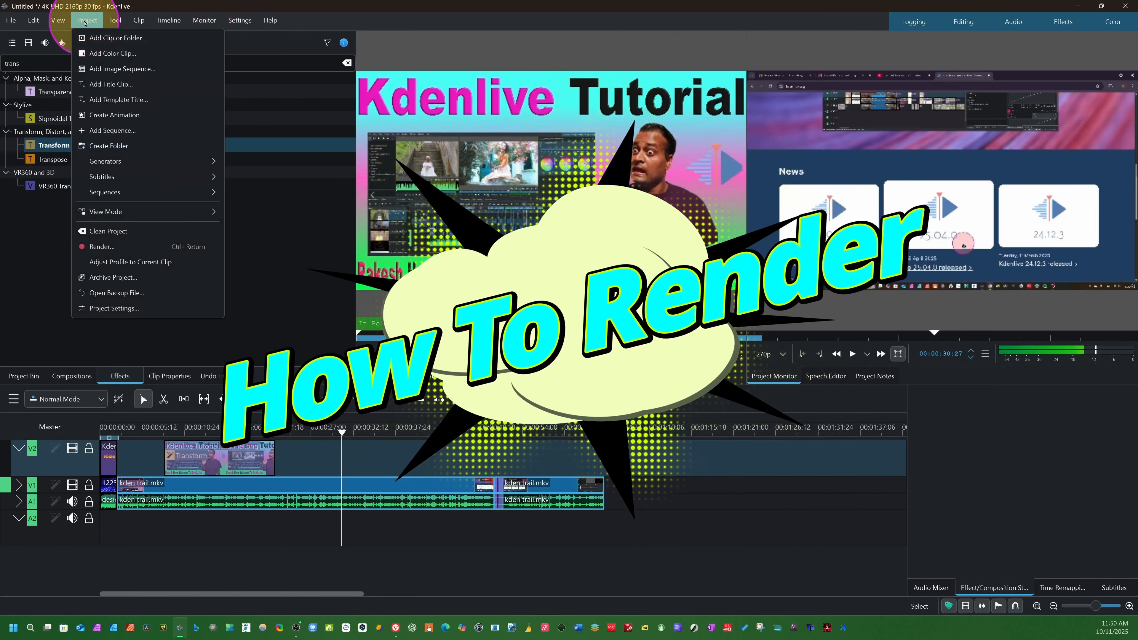
click(96, 247)
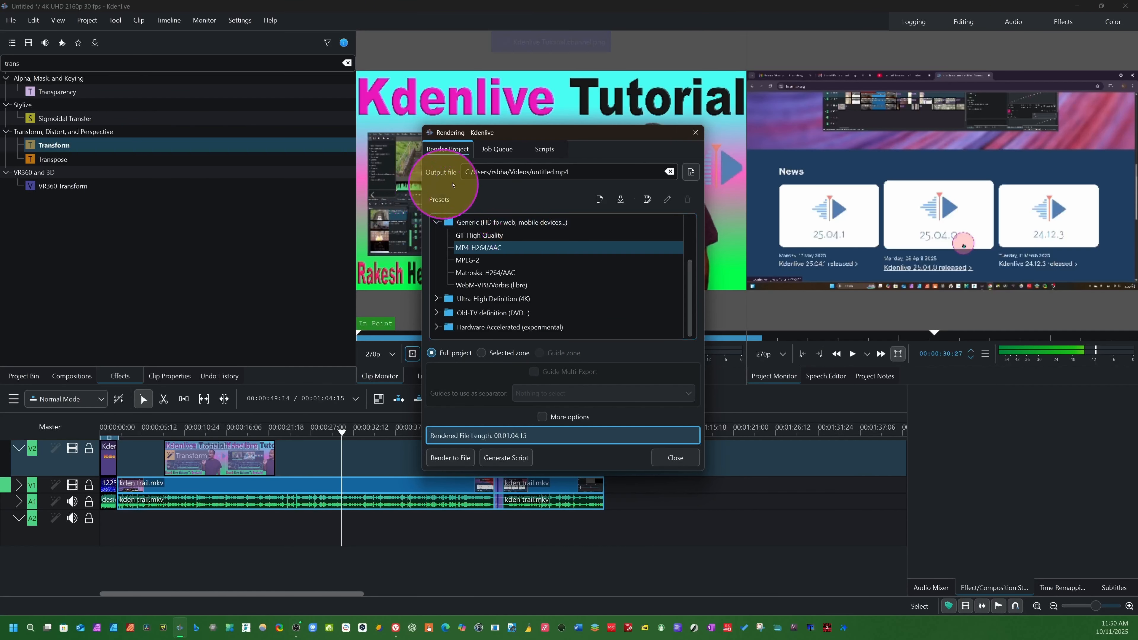
click(487, 148)
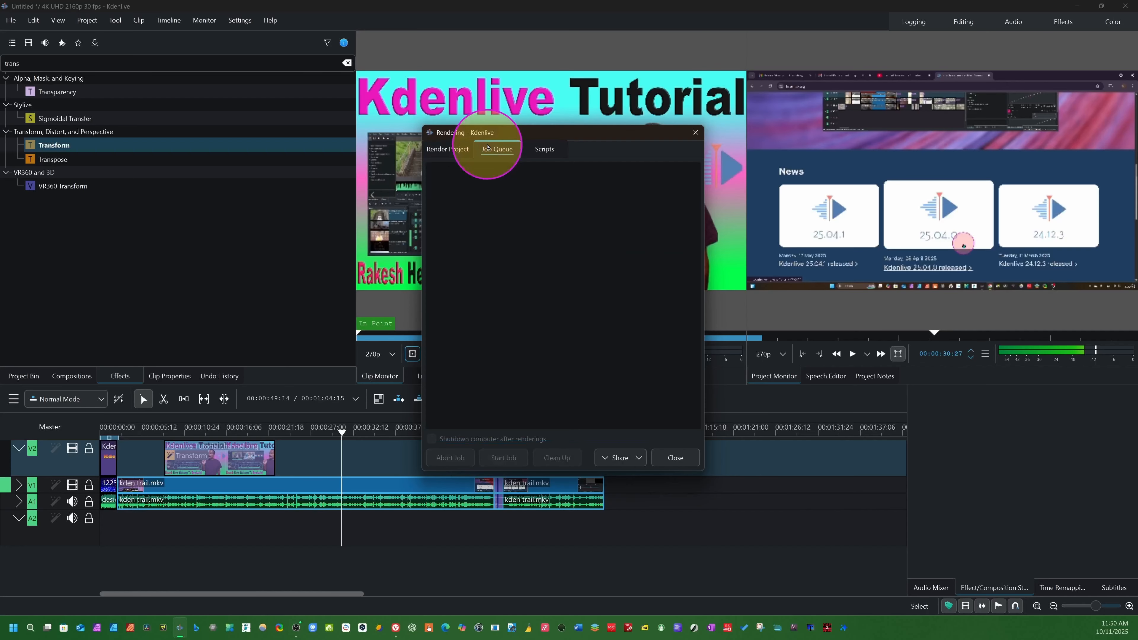
click(534, 148)
click(455, 147)
click(497, 149)
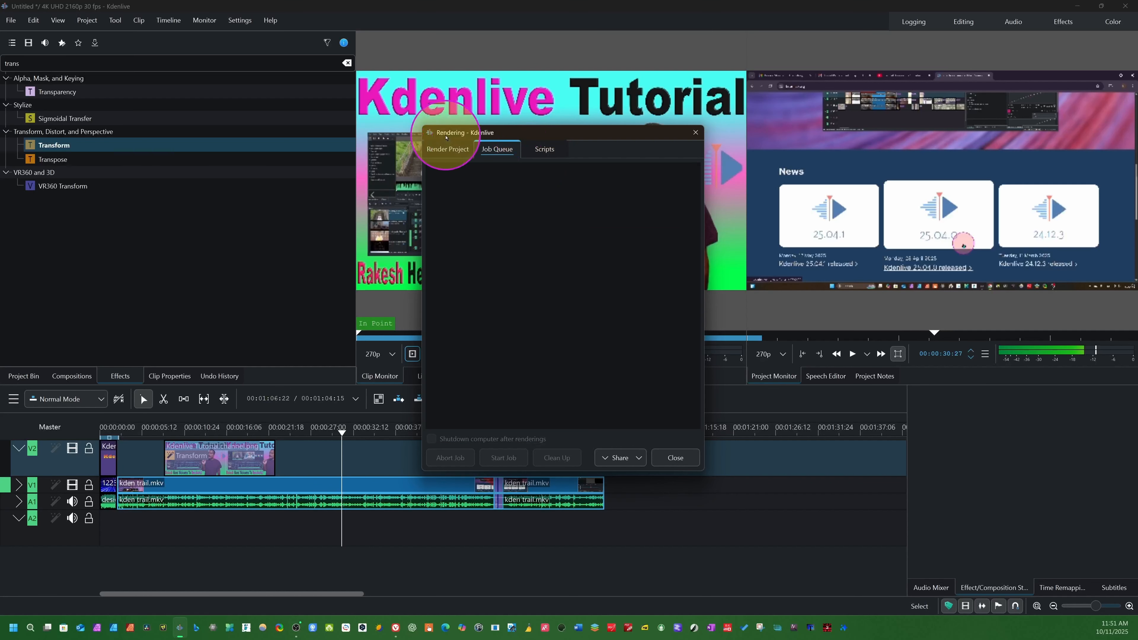
click(445, 148)
click(589, 245)
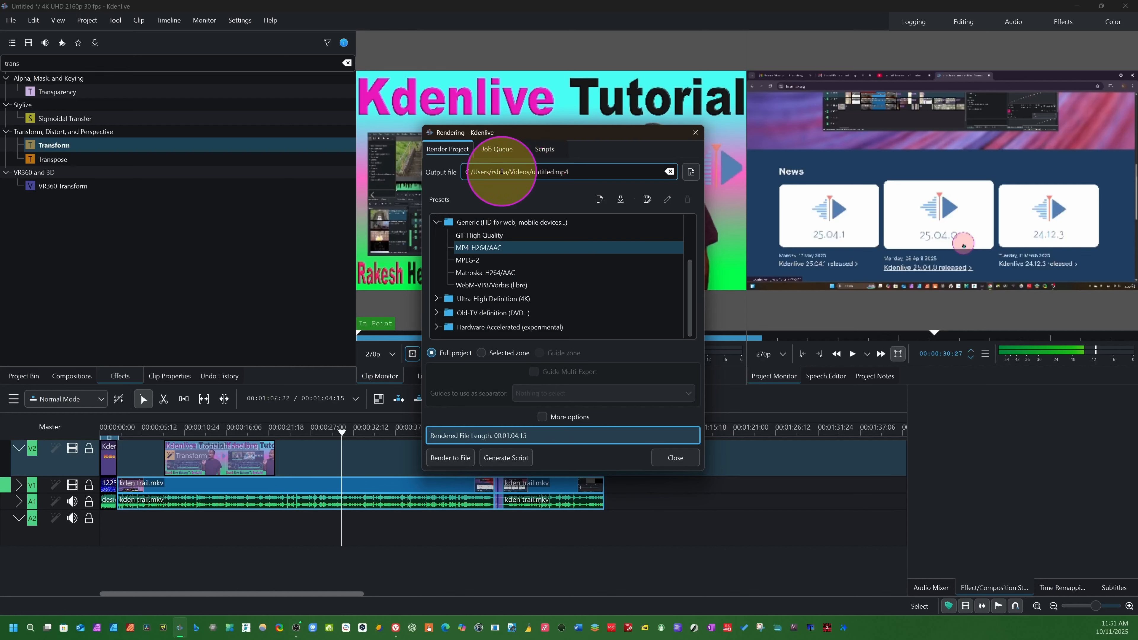
- Set the render output file to "kdn trial" in MP4 format, saved in the Kdenlive Export Folder on the F: drive
click(692, 176)
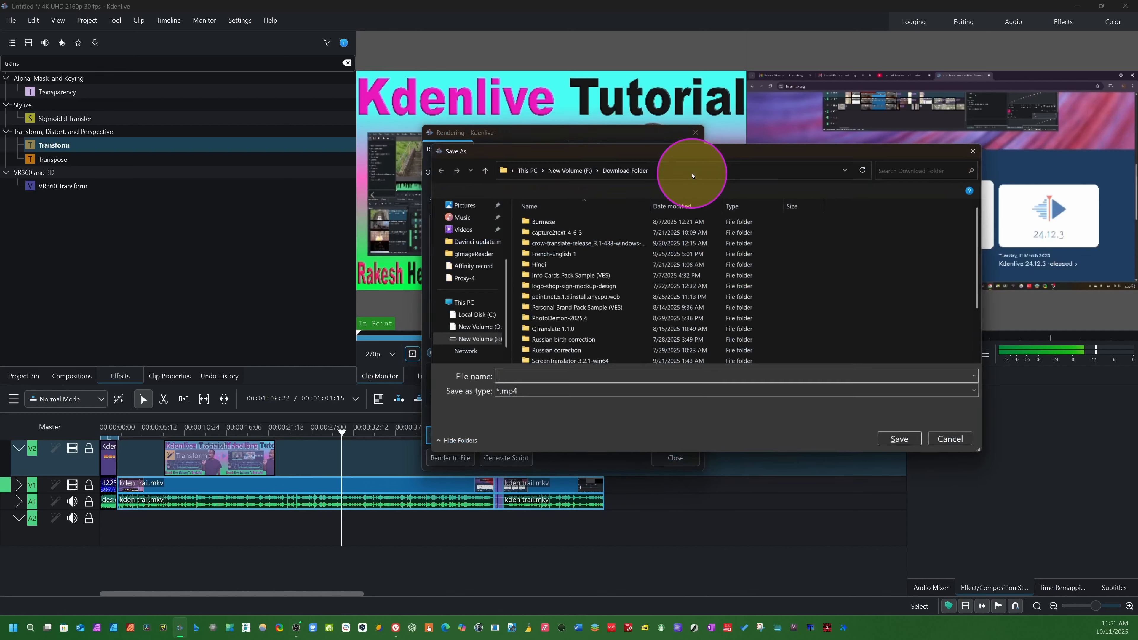
click(705, 352)
scroll(705, 352, down, 10)
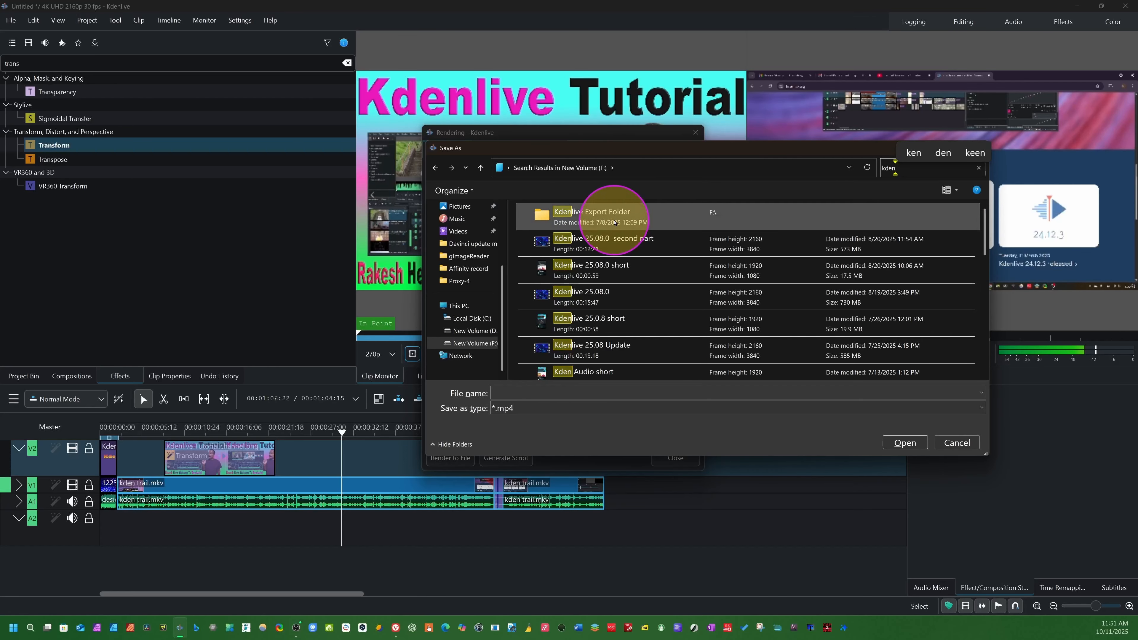
click(905, 442)
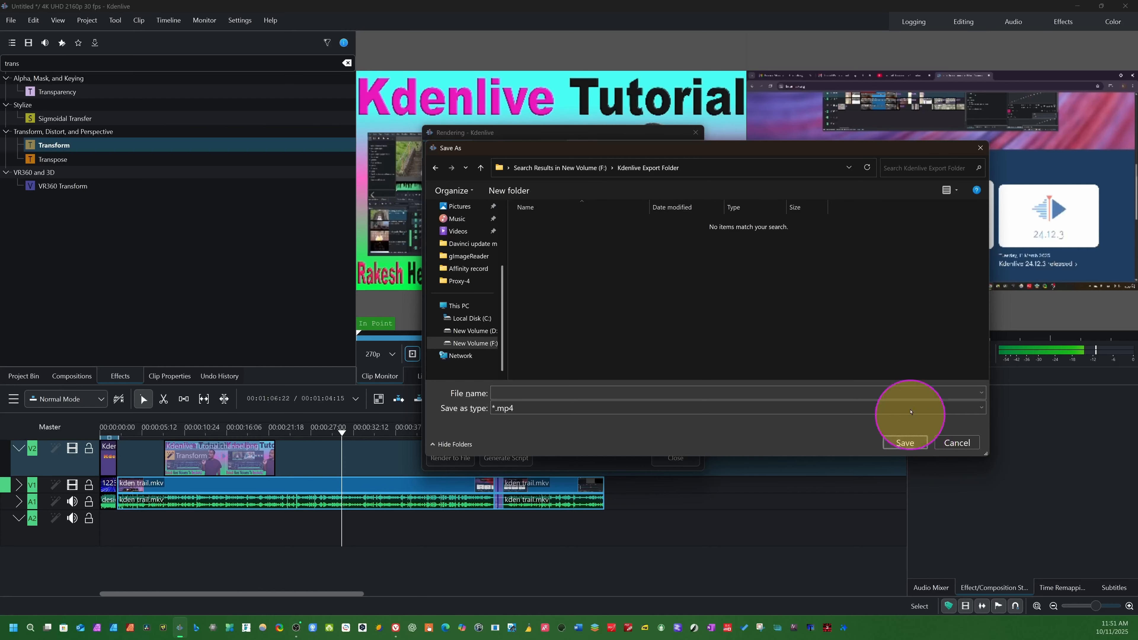
click(512, 420)
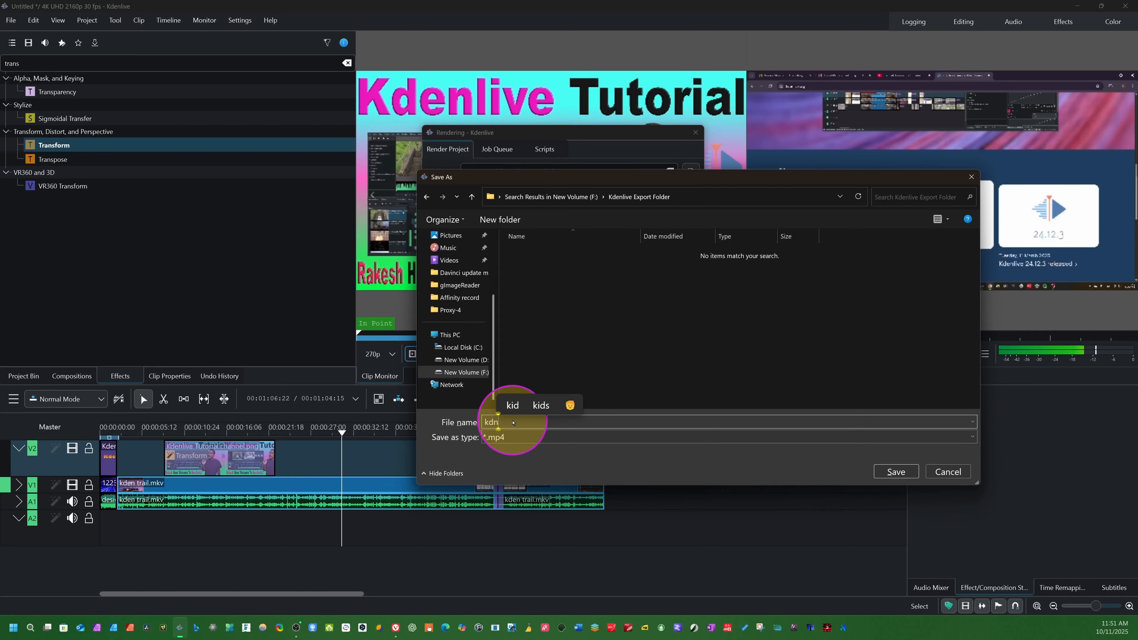
click(962, 437)
click(866, 349)
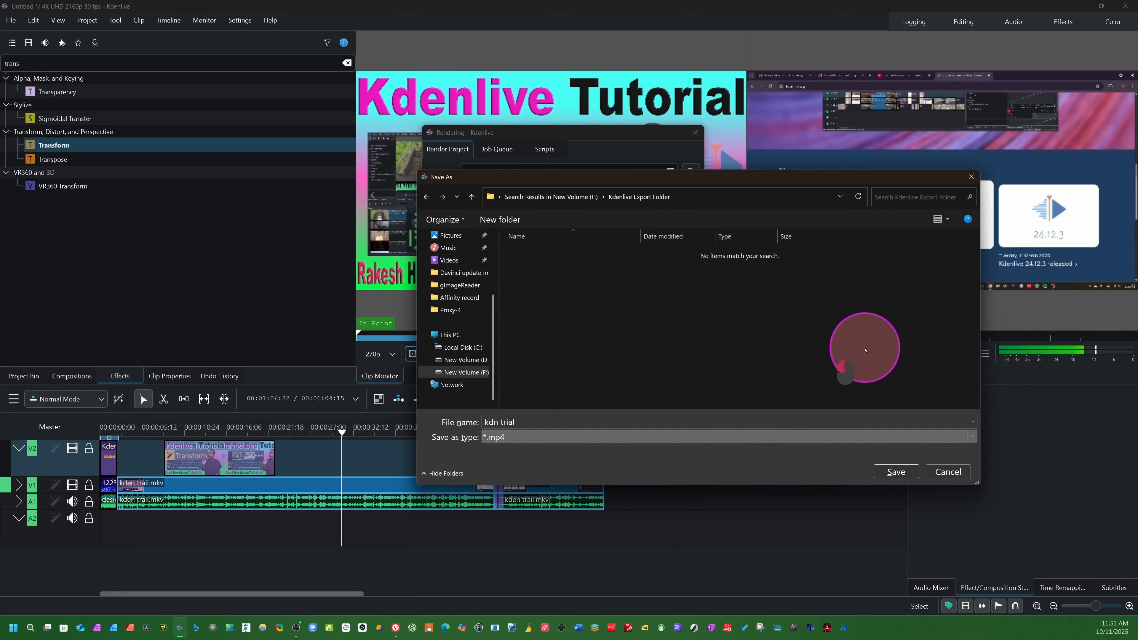
click(896, 472)
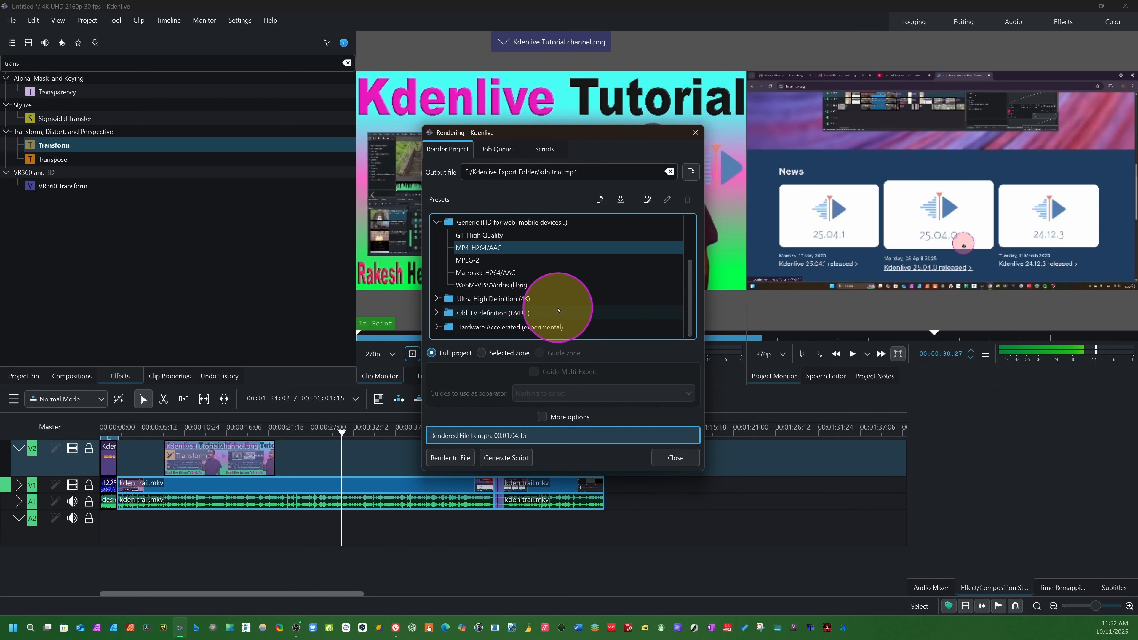
- Show the additional render options and examine the video, audio, quality, encoder and parallel processing settings
click(541, 417)
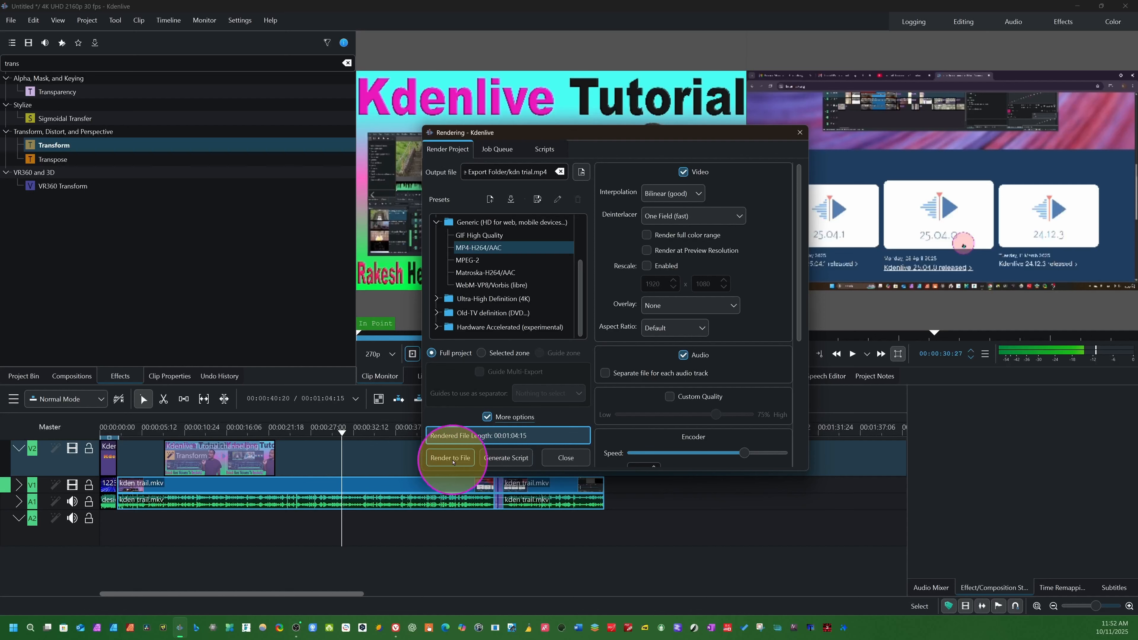
scroll(789, 372, down, 3)
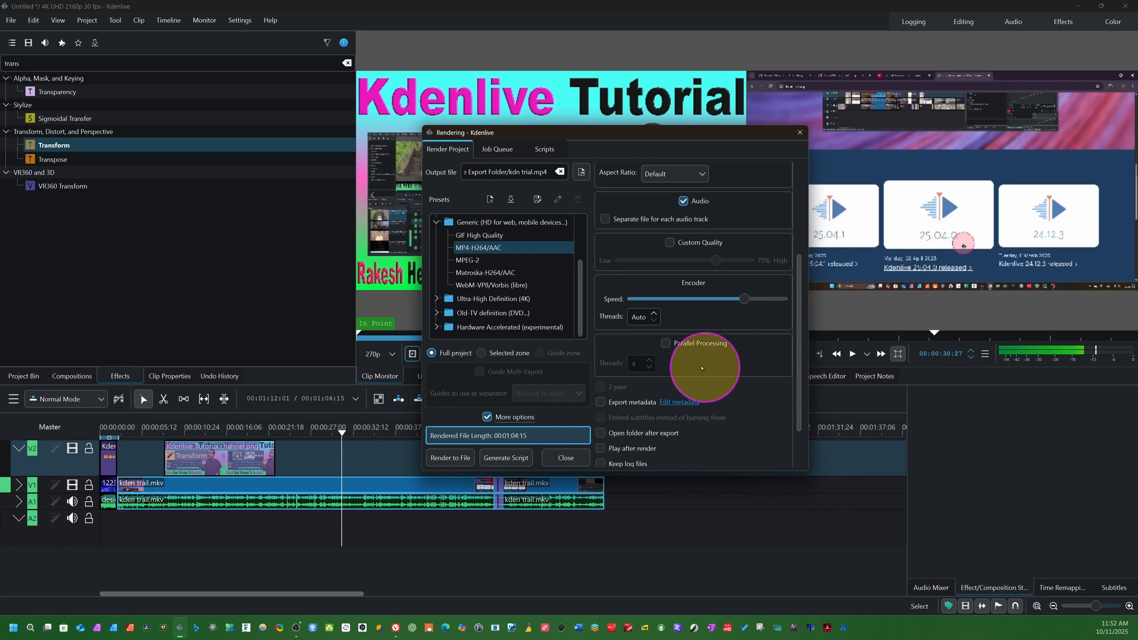